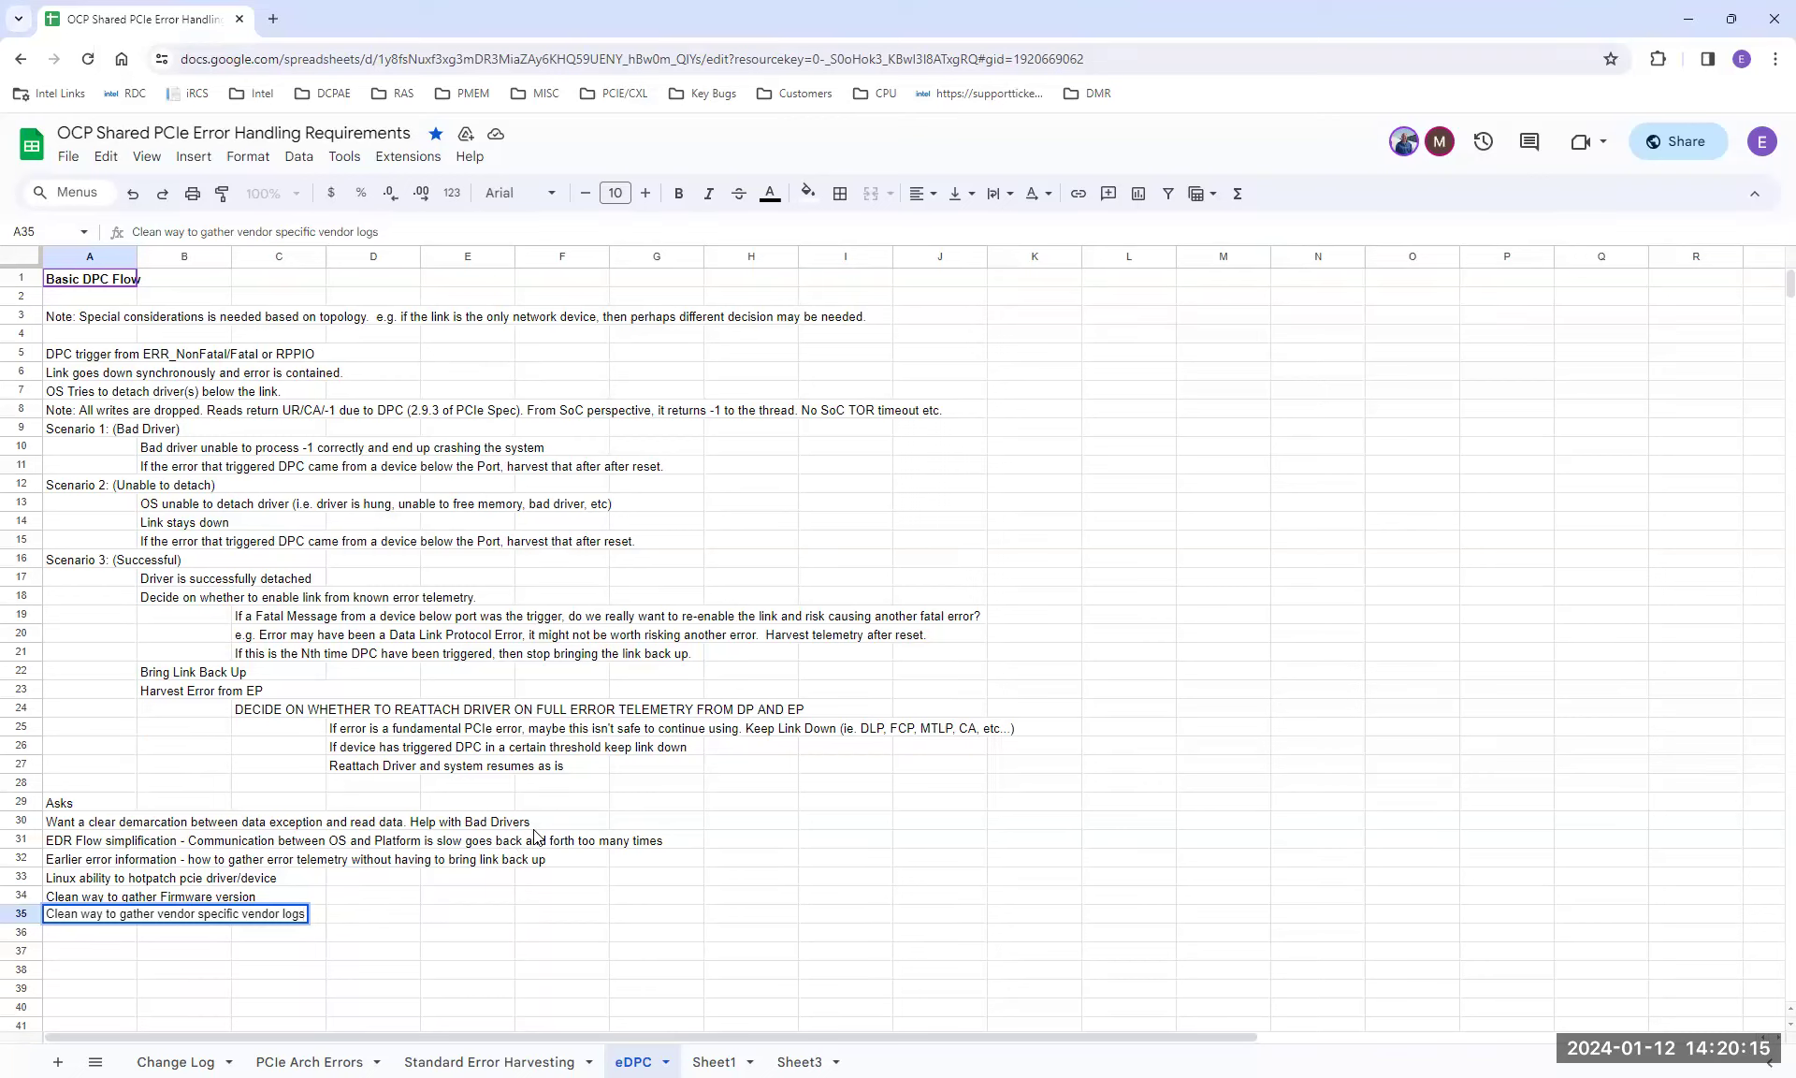
In cell A36, below the last ask on the eDPC sheet, enter "Clarify response while port is in DPC. E.G."
{"action": "left_click", "coordinate": [94, 935]}
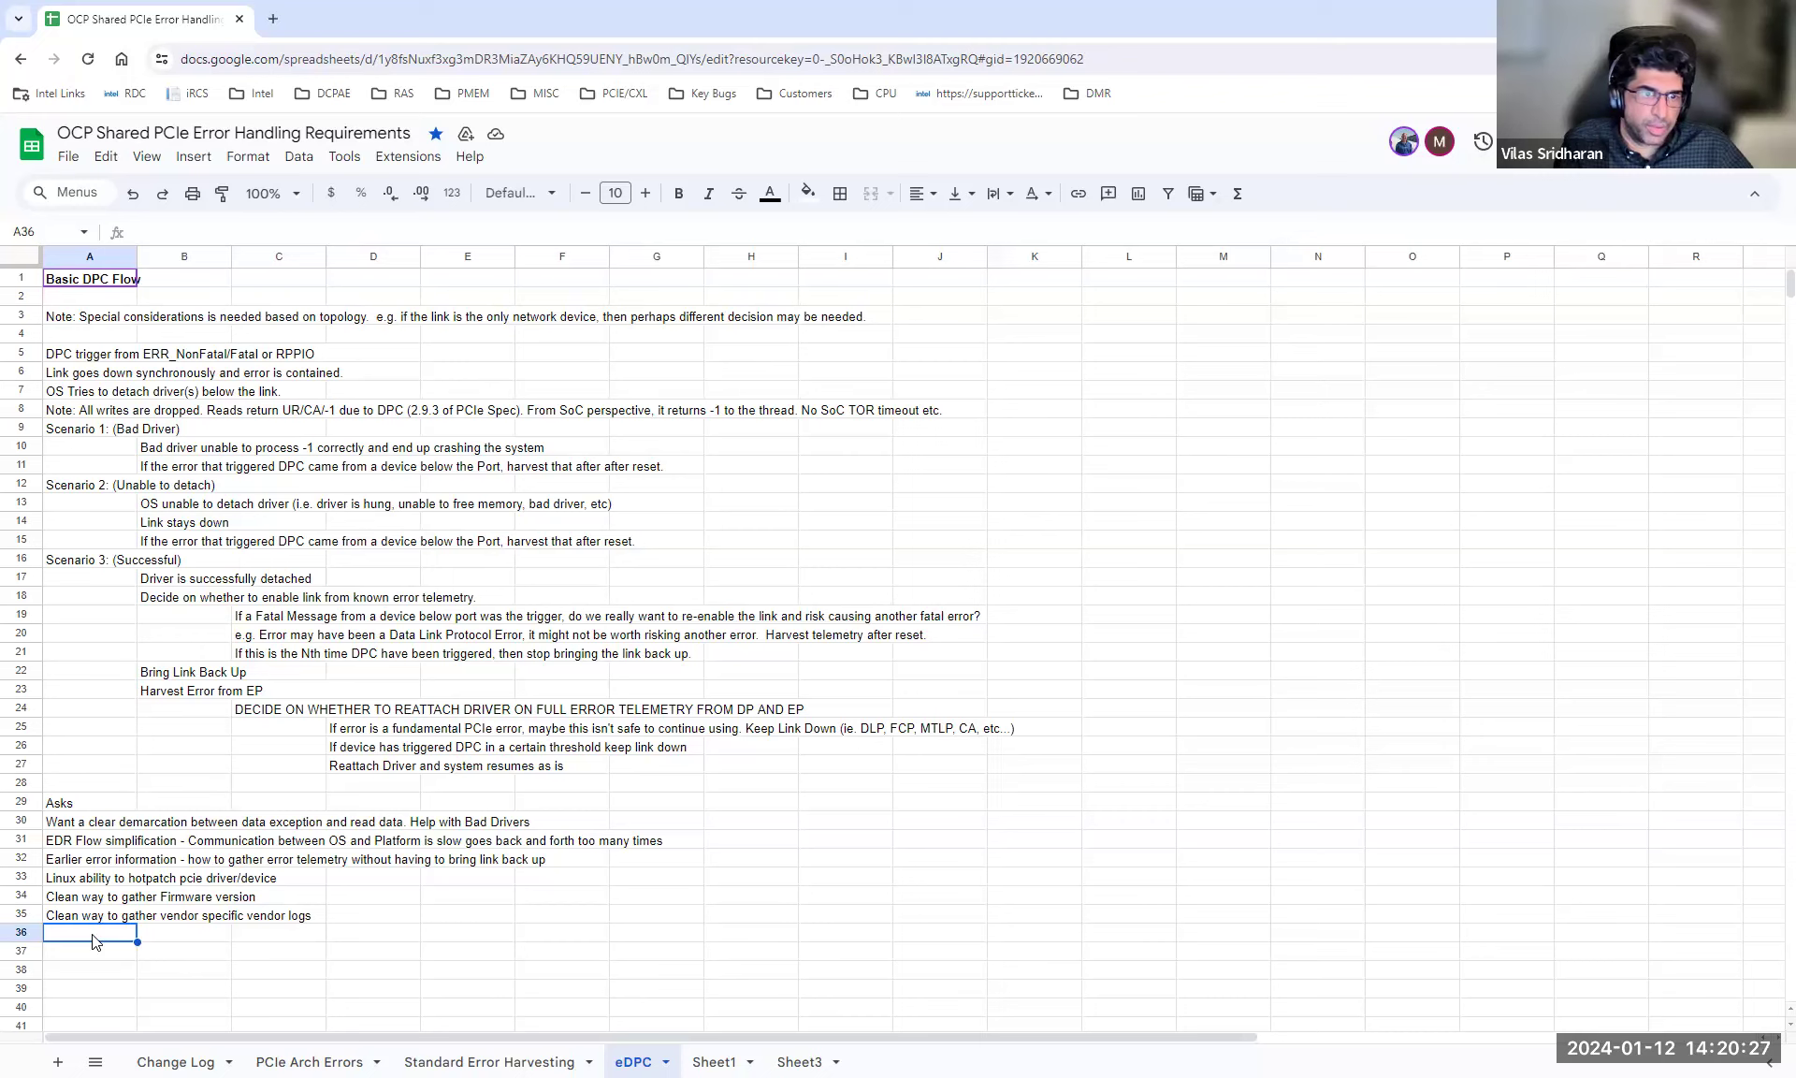
{"action": "type", "text": "R"}
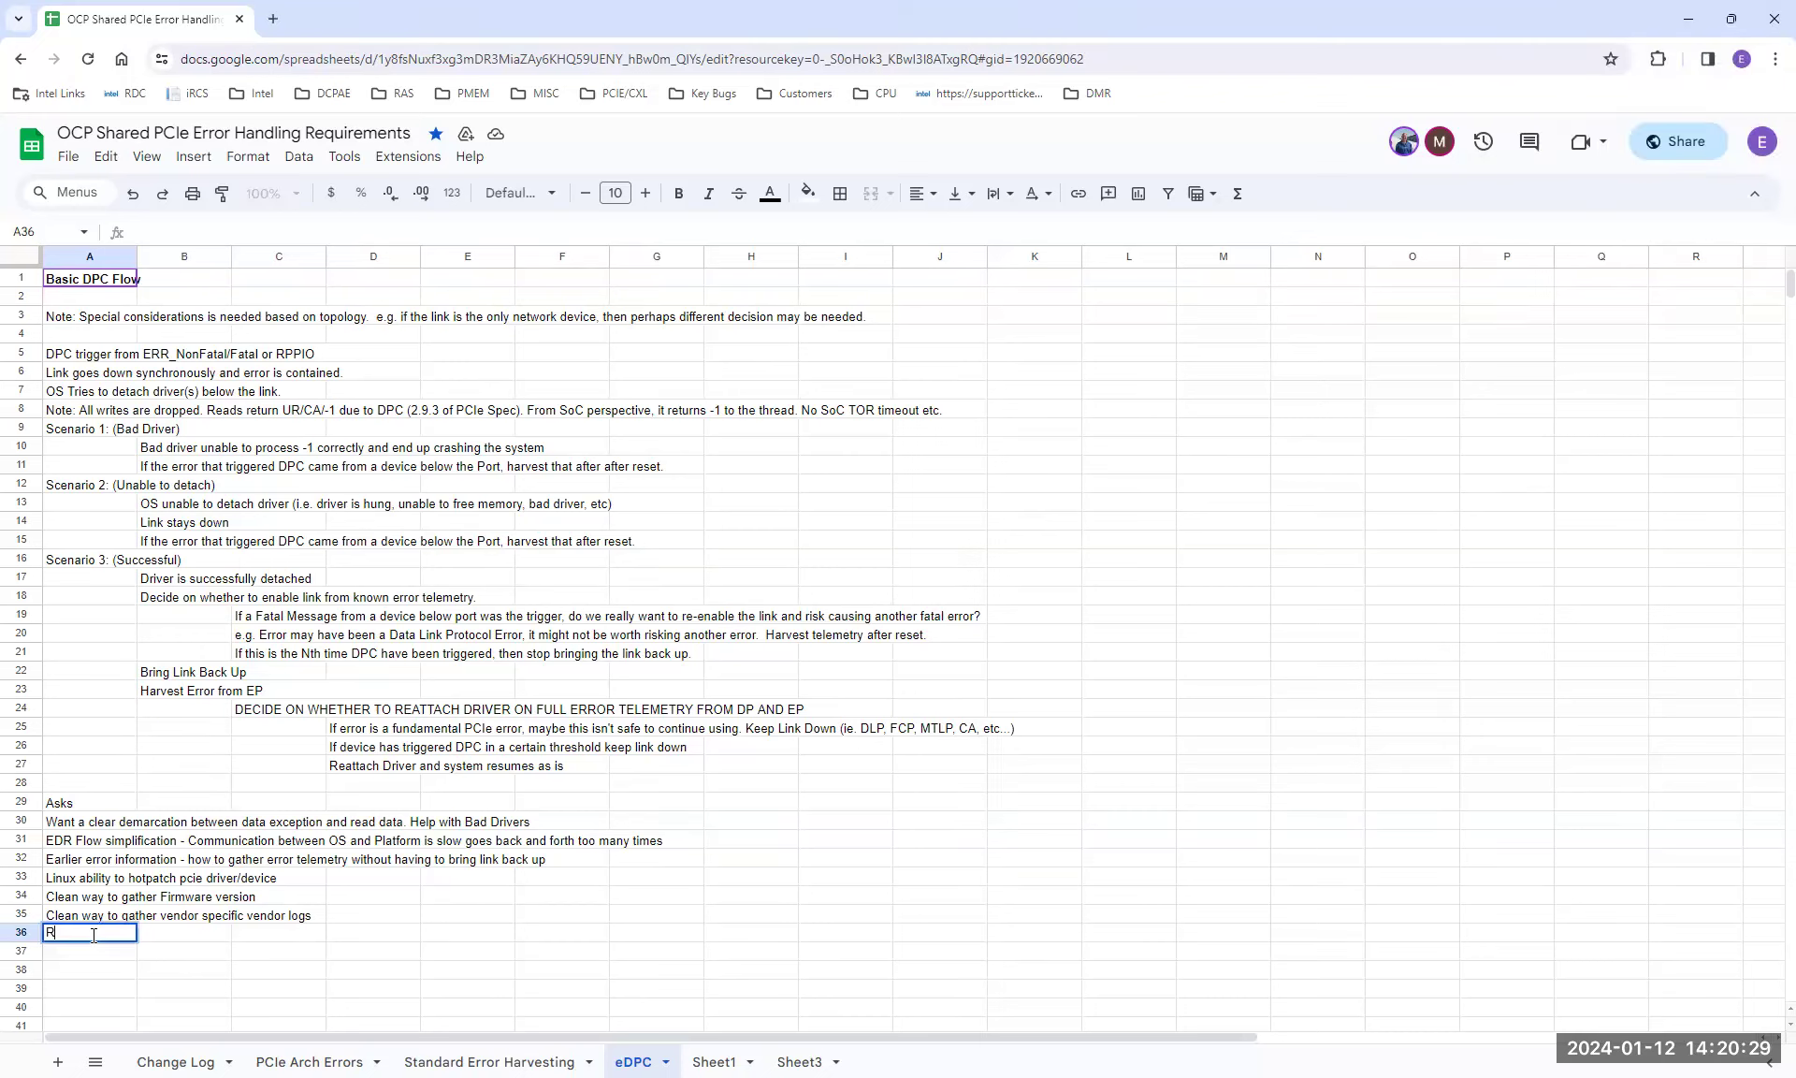
{"action": "type", "text": "esponse"}
{"action": "key", "text": "ctrl+BackSpace"}
{"action": "type", "text": "Clear"}
{"action": "key", "text": "BackSpace"}
{"action": "key", "text": "BackSpace"}
{"action": "type", "text": "arify response whi"}
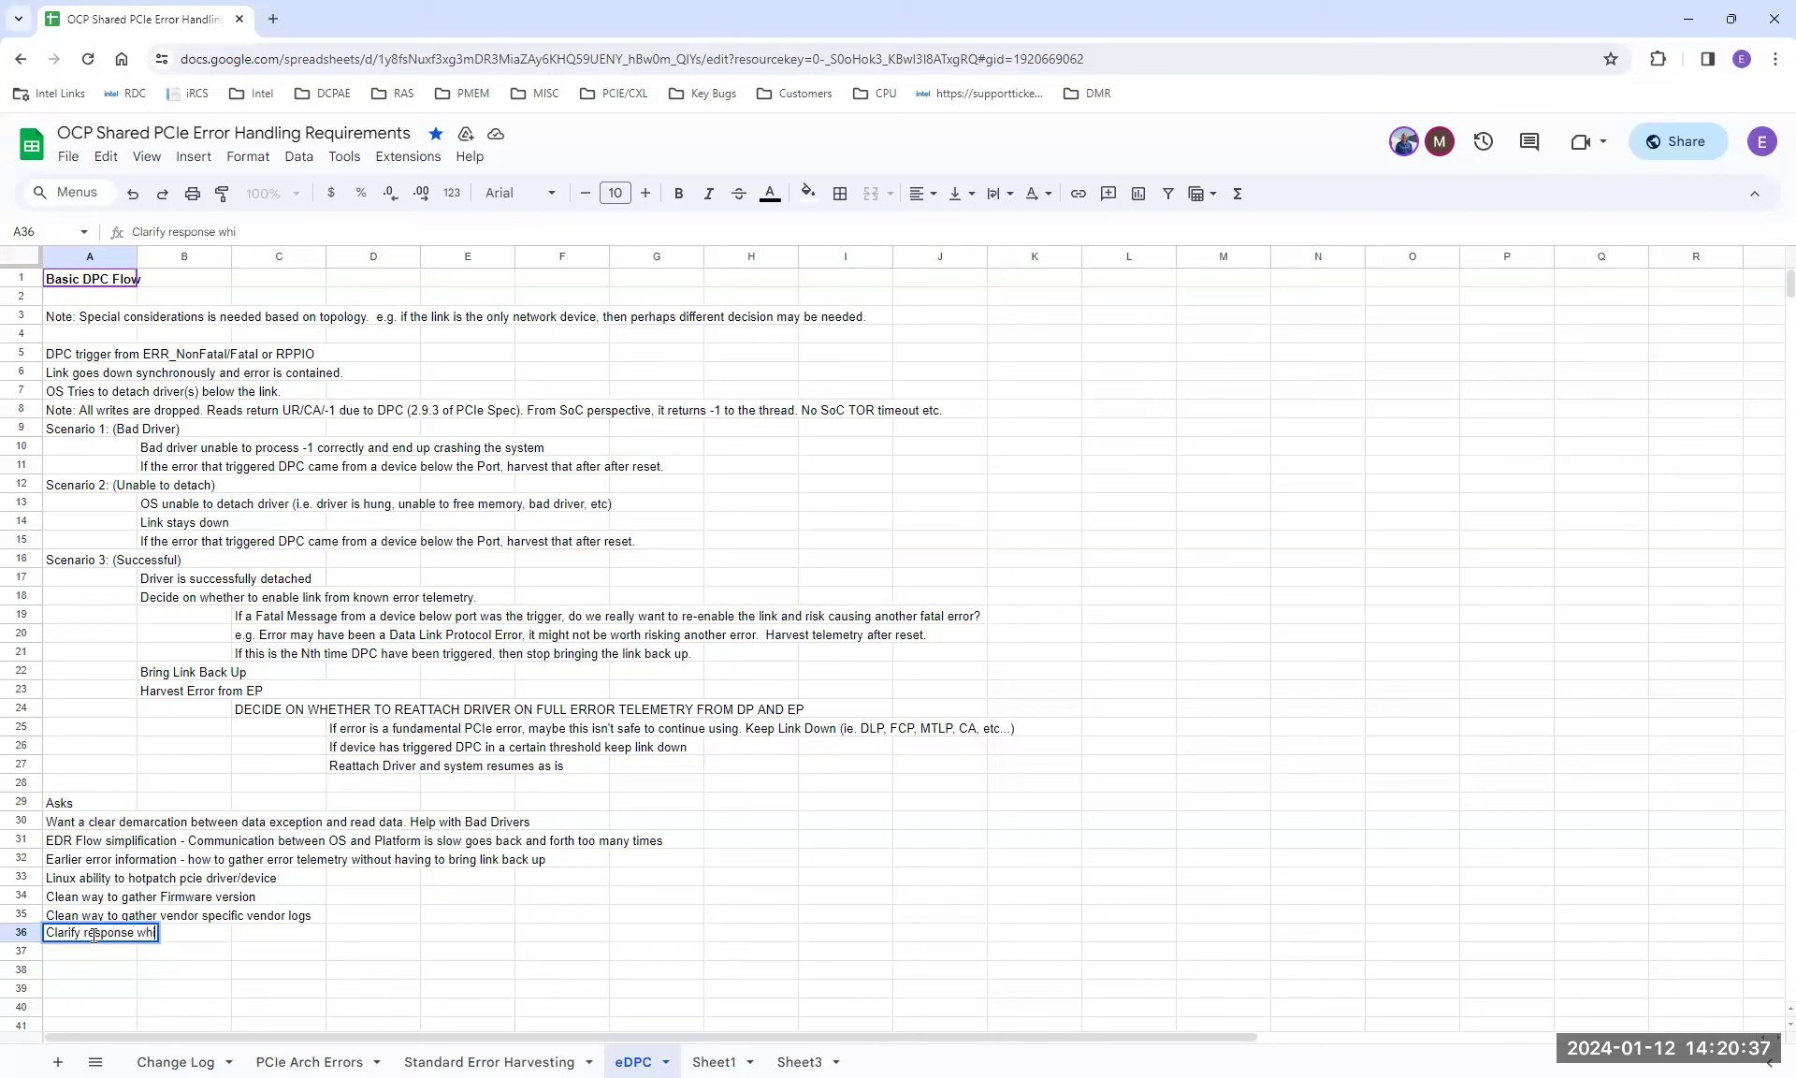
{"action": "type", "text": "le device"}
{"action": "key", "text": "BackSpace"}
{"action": "key", "text": "BackSpace"}
{"action": "key", "text": "BackSpace"}
{"action": "key", "text": "BackSpace"}
{"action": "key", "text": "BackSpace"}
{"action": "key", "text": "BackSpace"}
{"action": "key", "text": "BackSpace"}
{"action": "type", "text": "port is in DPC.  E.G."}
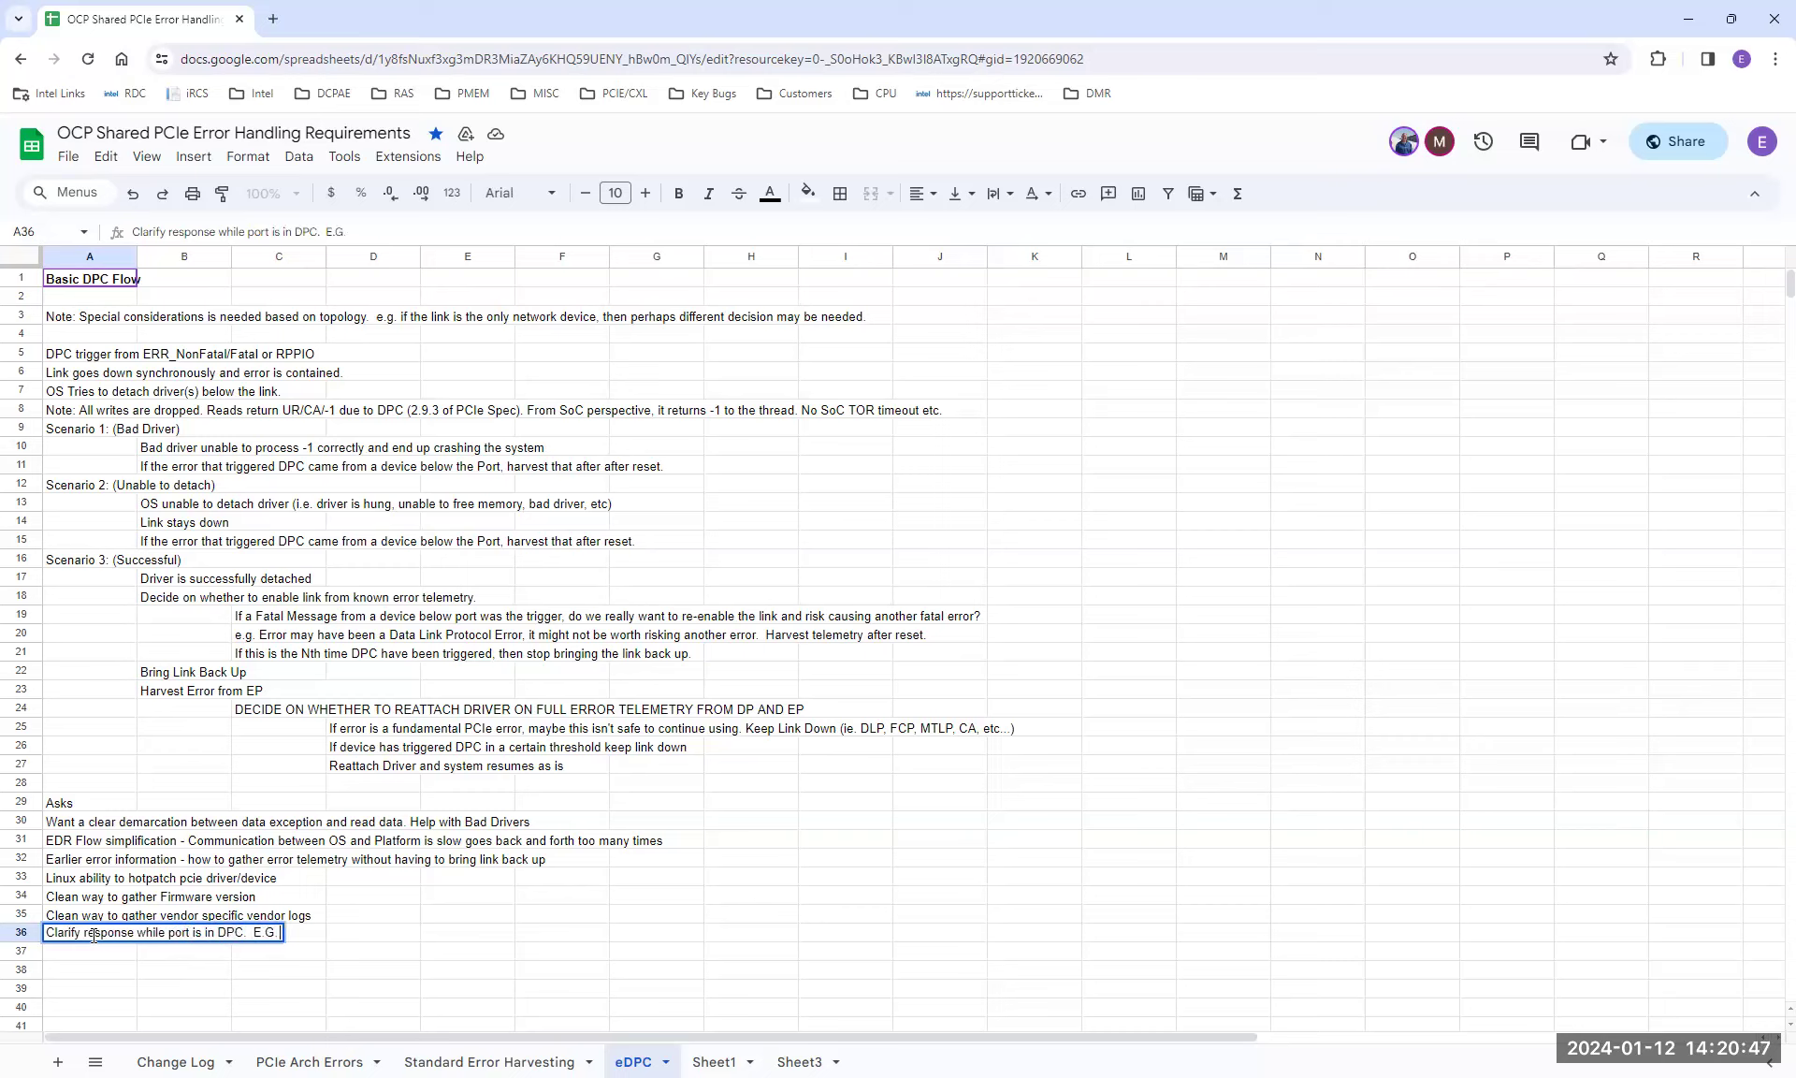
Continue the ask in A36 with "If root port has RPPIO EXC and switch DPC, responding with a UR is difficult to handle"
{"action": "type", "text": " If root port has RPPIO EC"}
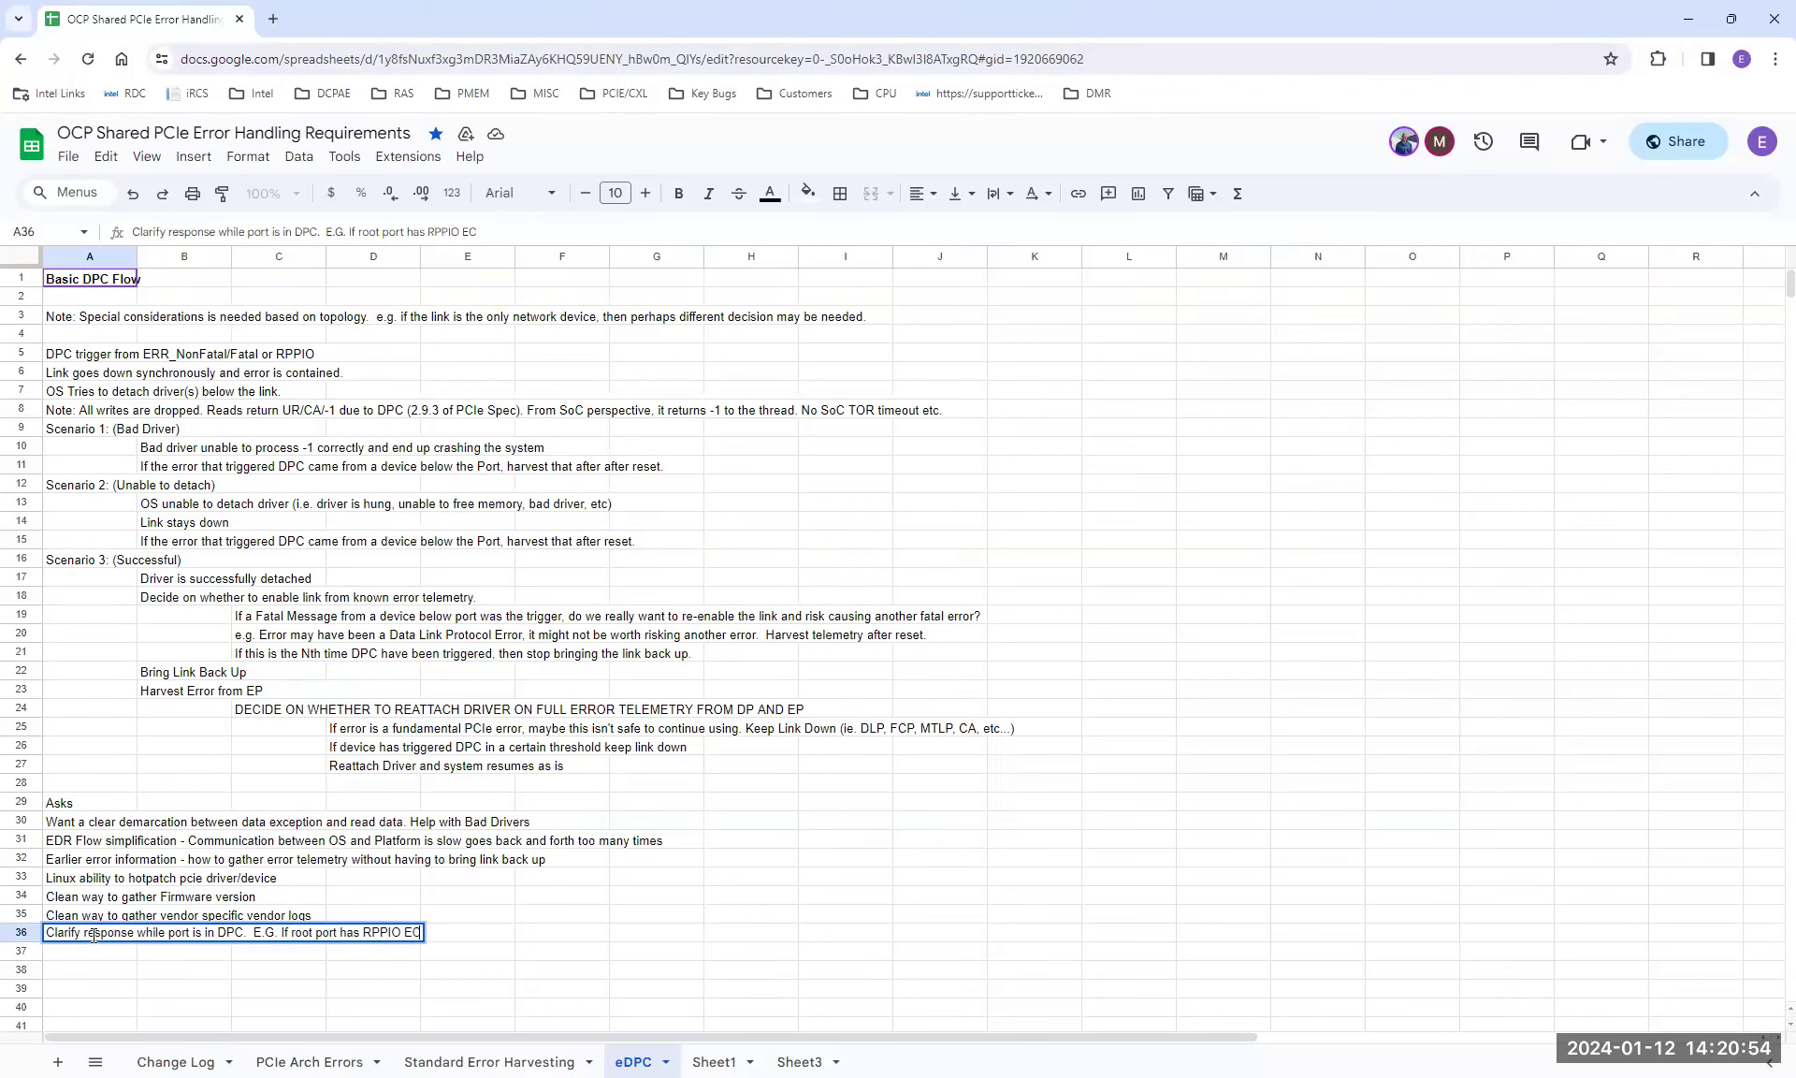
{"action": "key", "text": "BackSpace"}
{"action": "type", "text": "XC and switch D"}
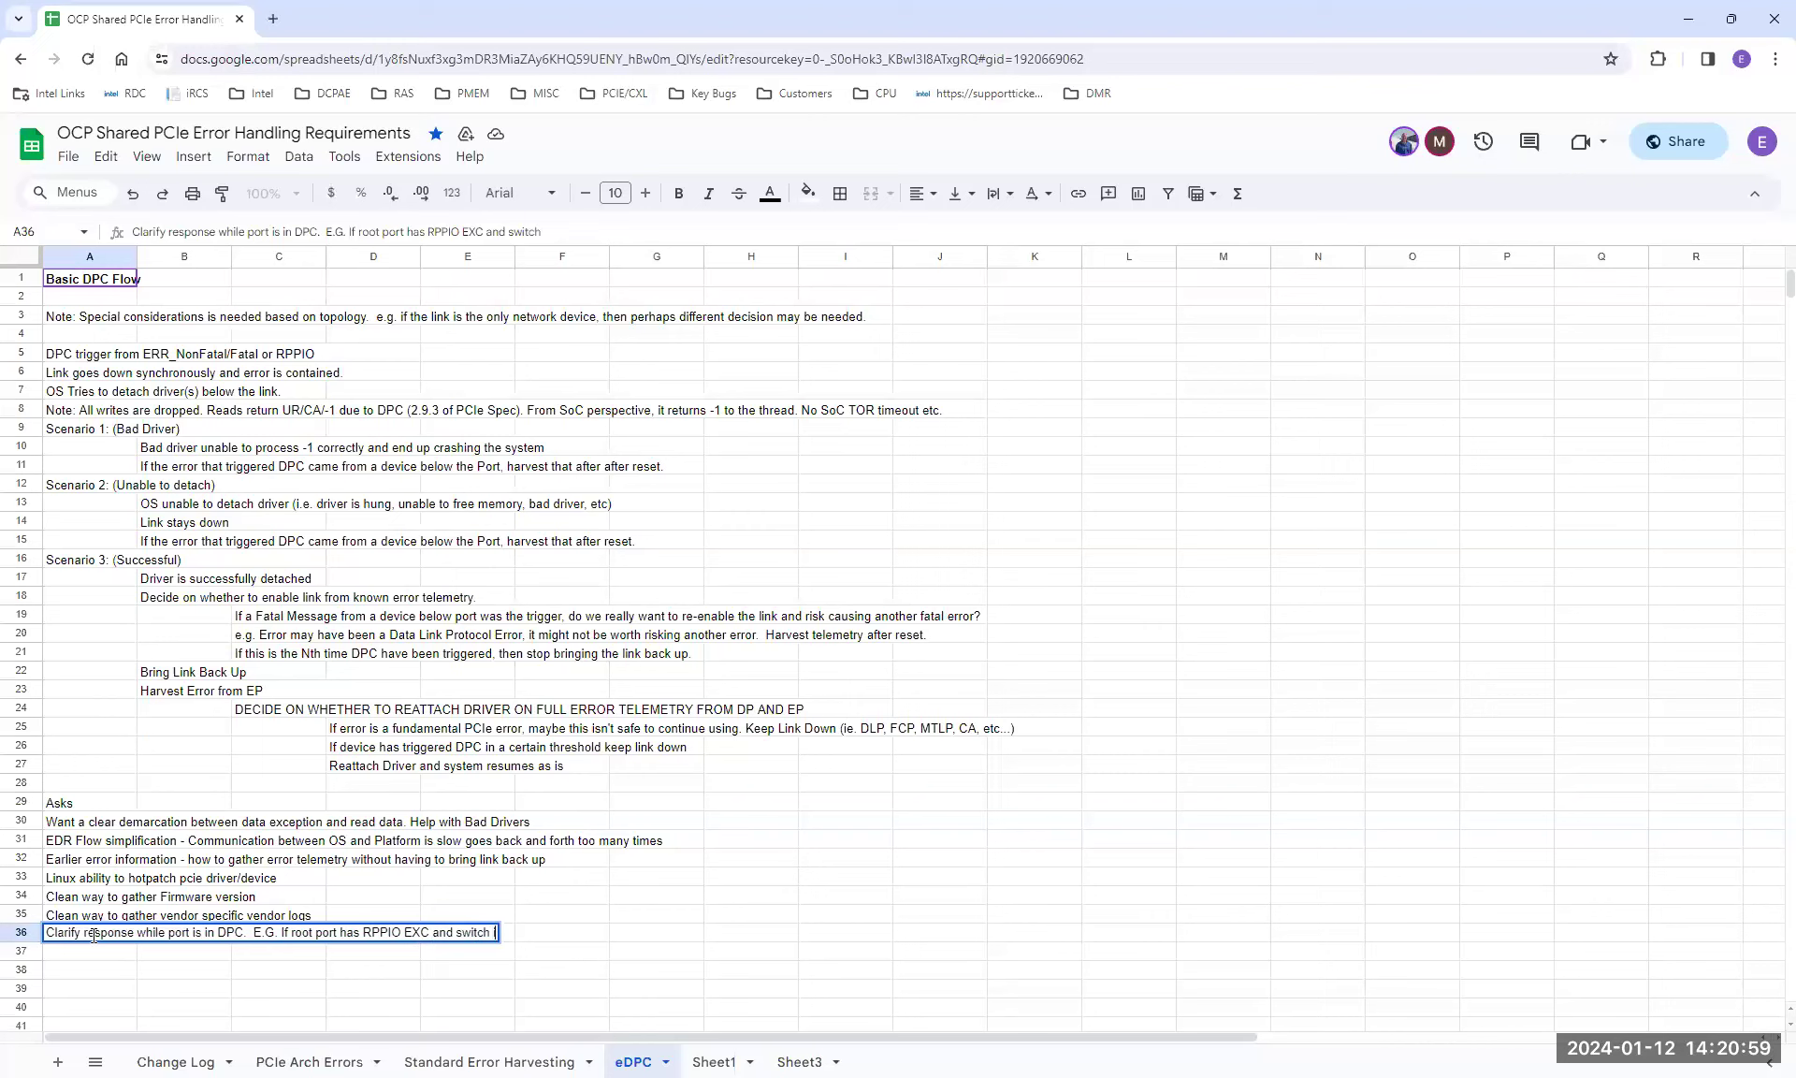
{"action": "type", "text": "PC, respond"}
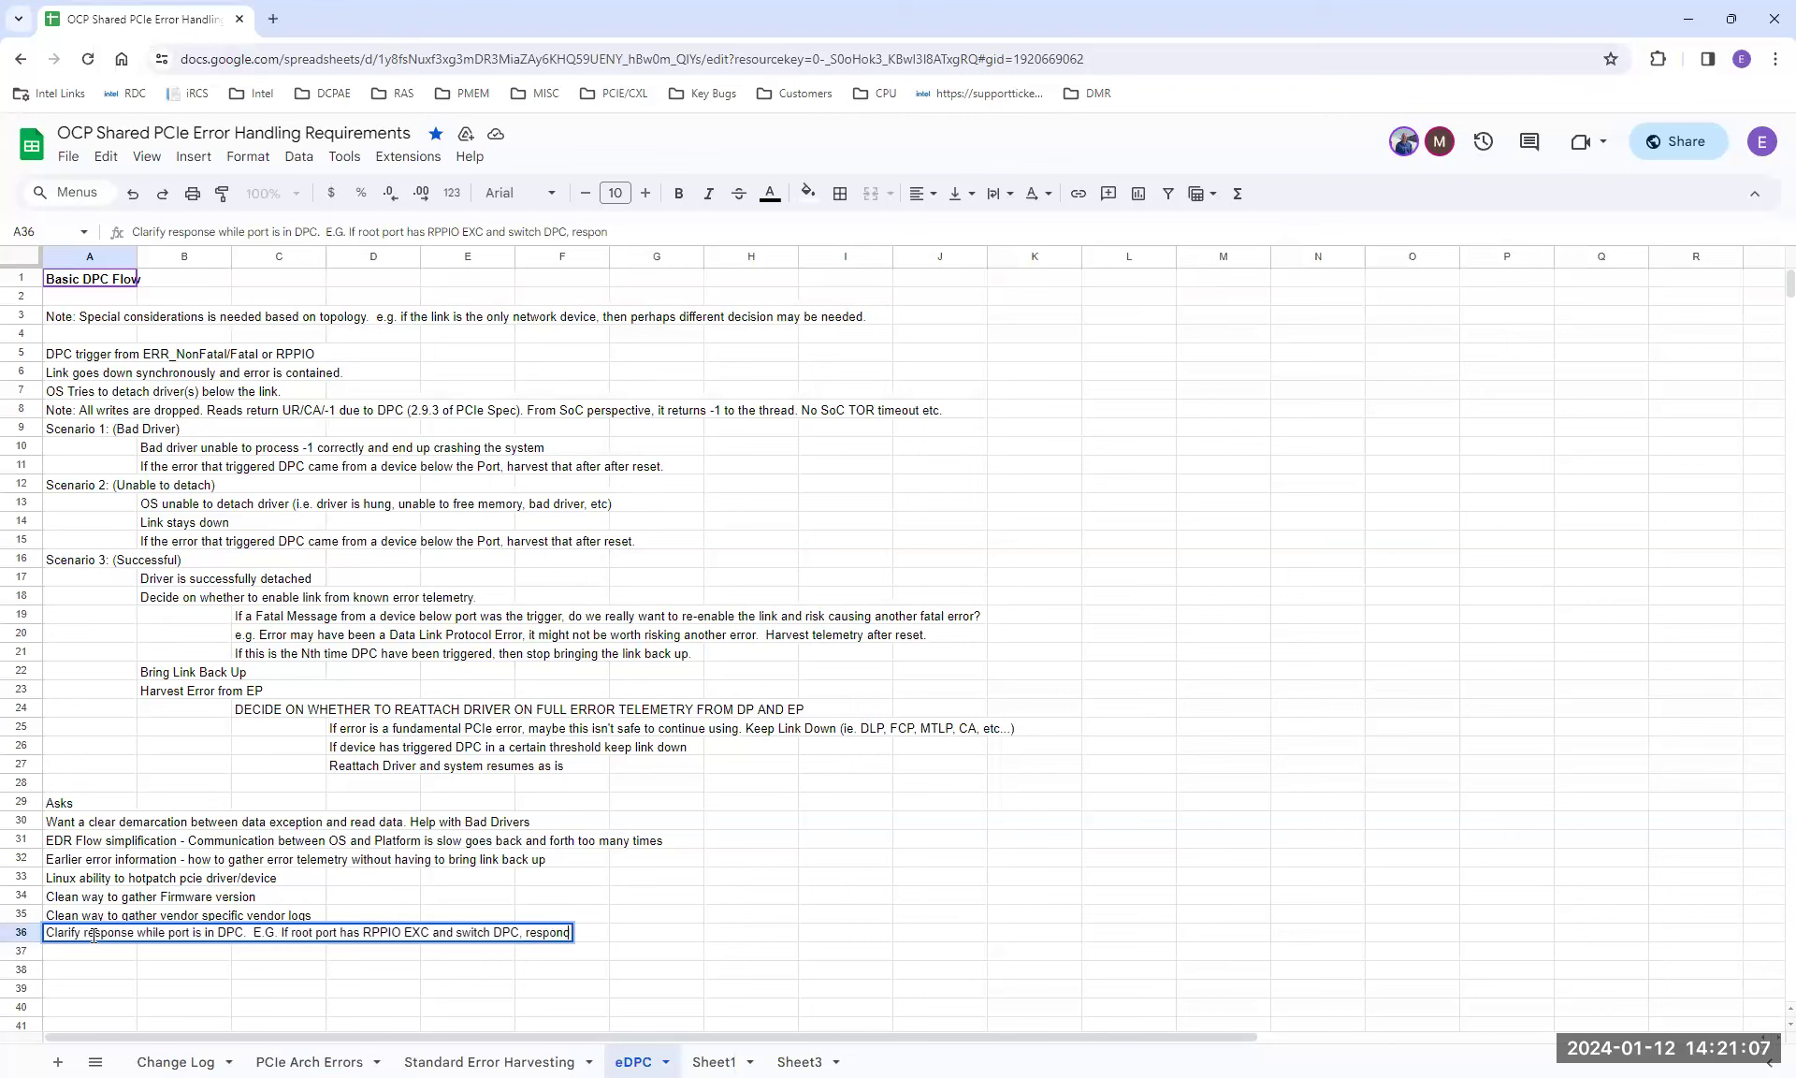
{"action": "type", "text": "ing with a UR"}
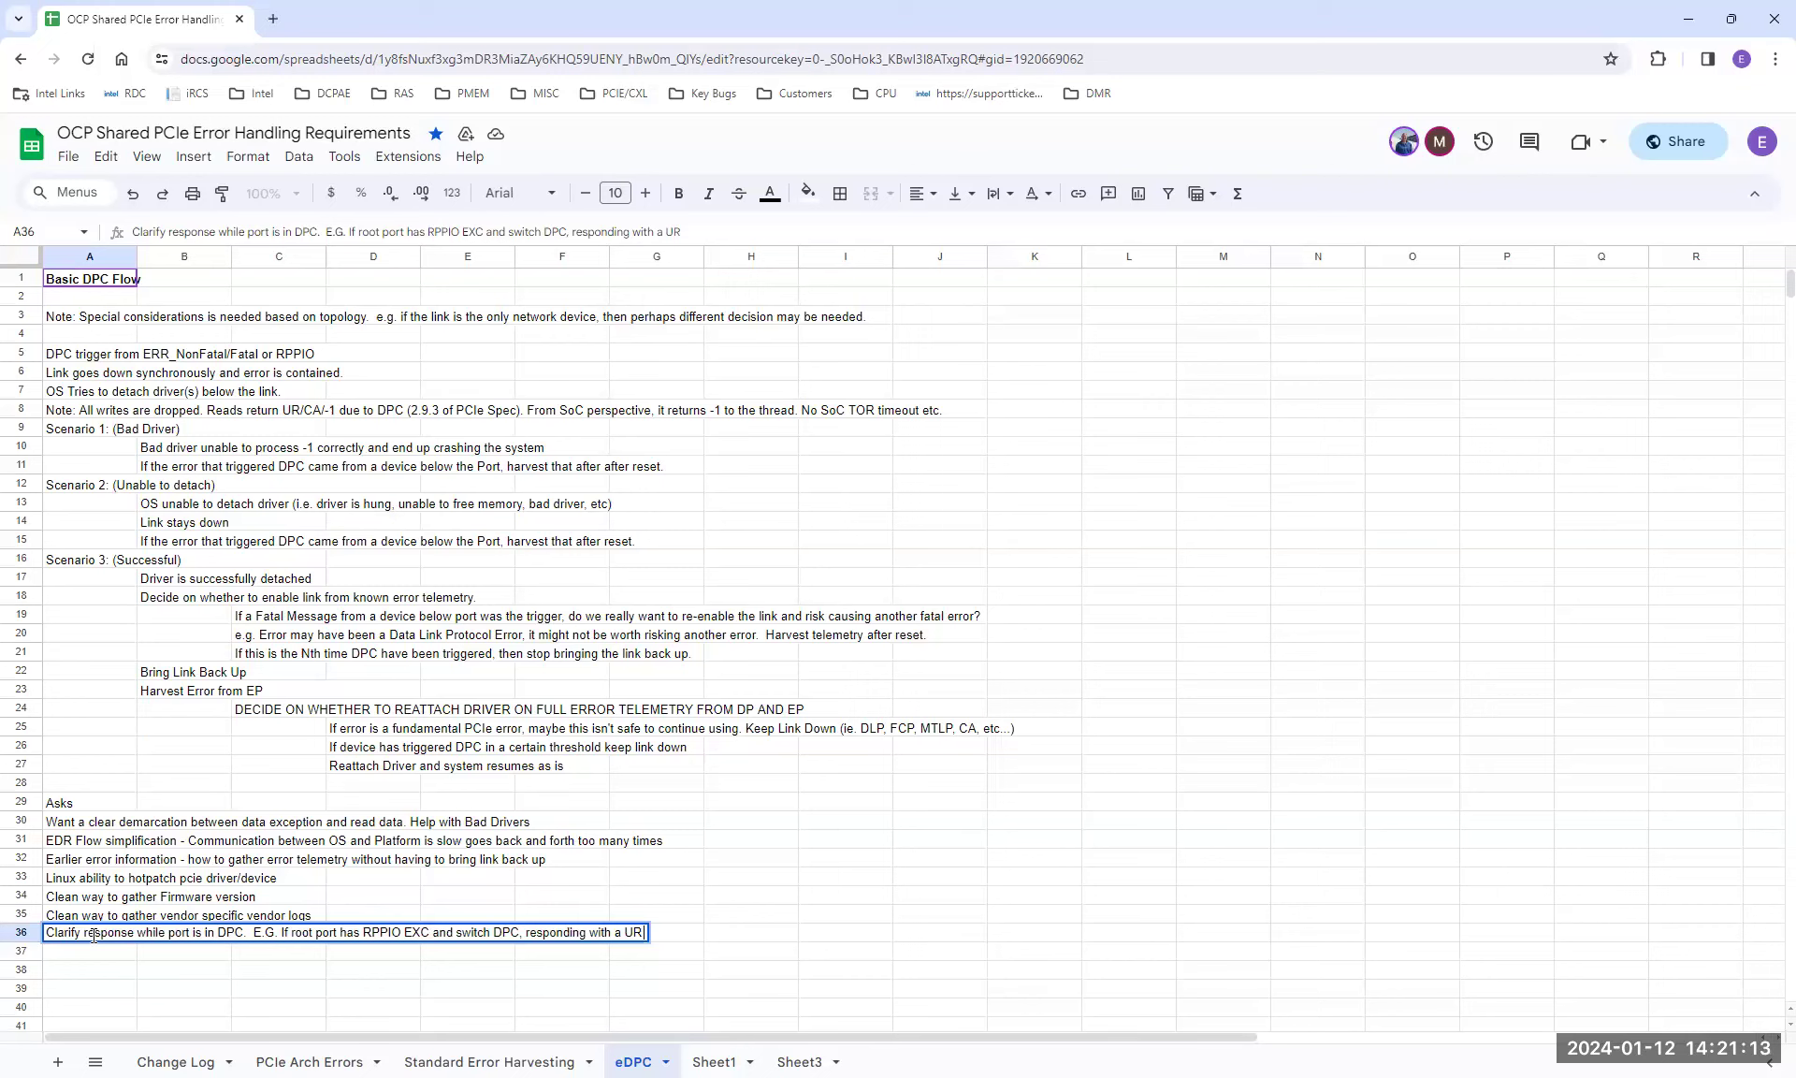
{"action": "type", "text": " is difficult to handle"}
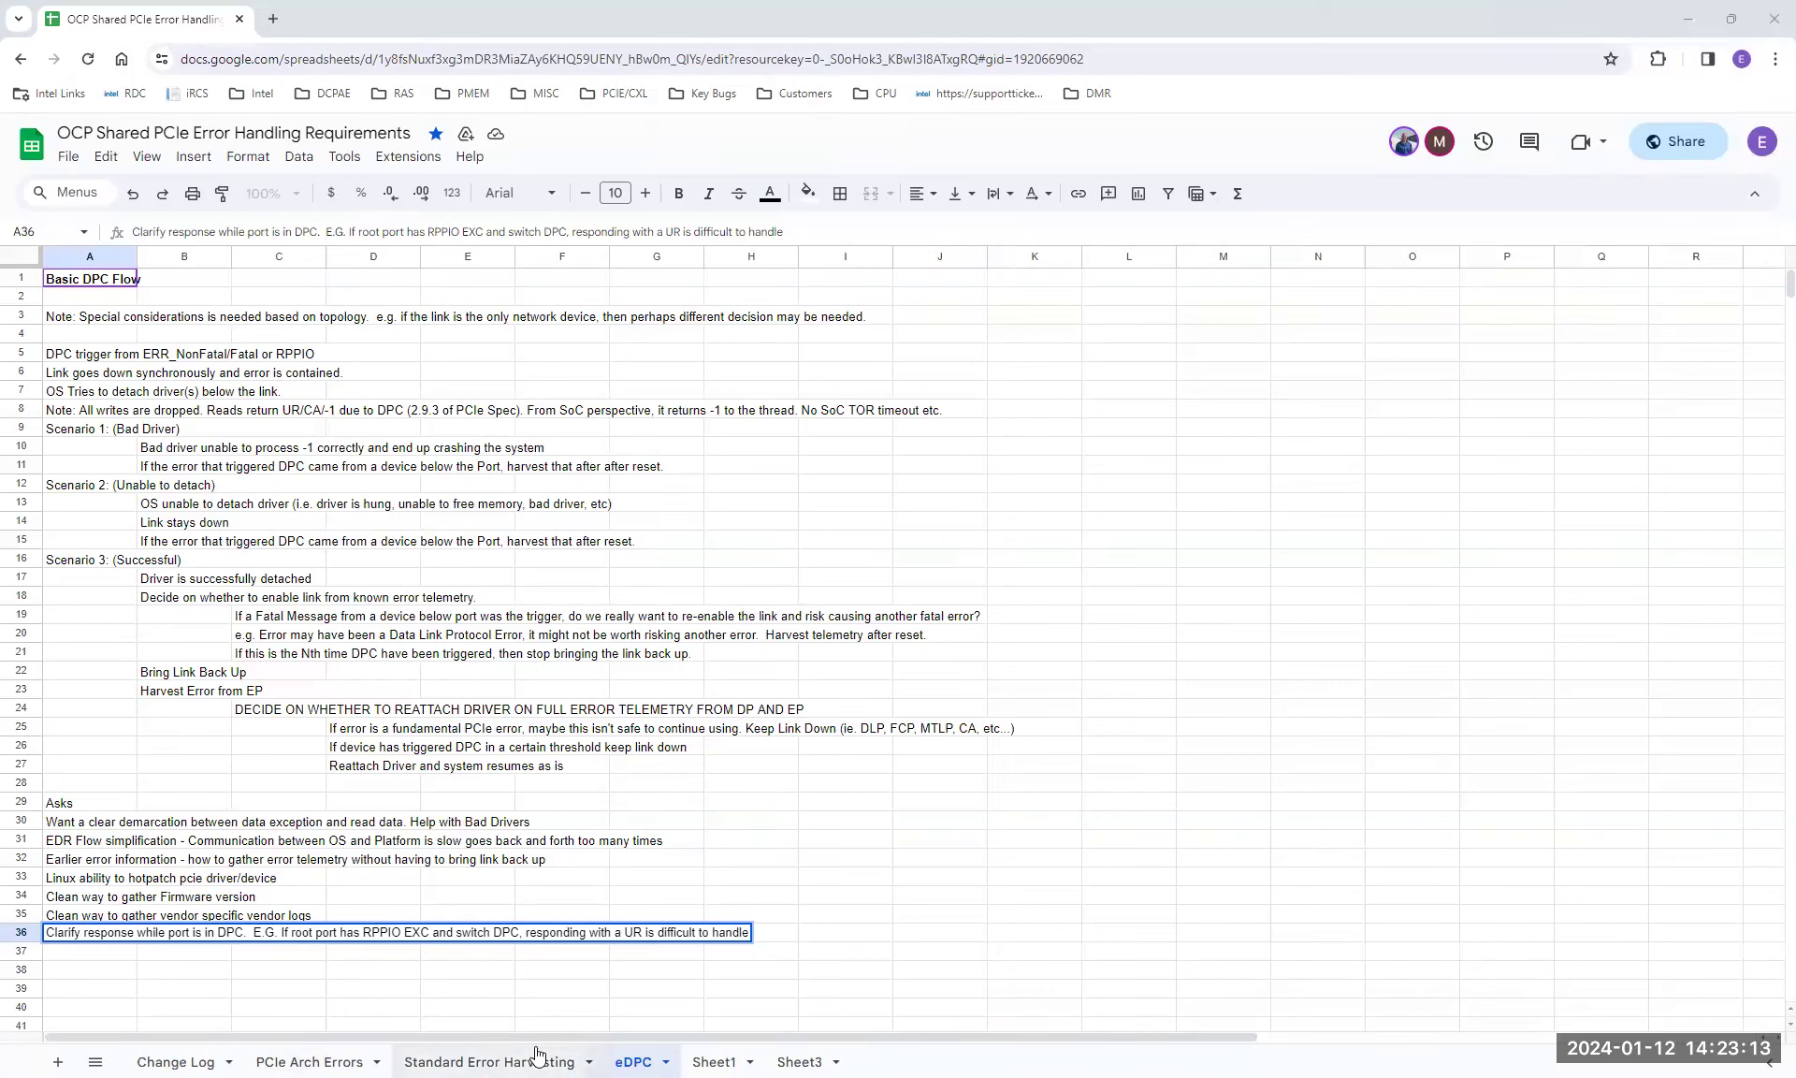
Open the PCIe Arch Errors sheet and review the Data Link Protocol Error row across its spec, hardware behavior and telemetry columns
{"action": "left_click", "coordinate": [346, 1060]}
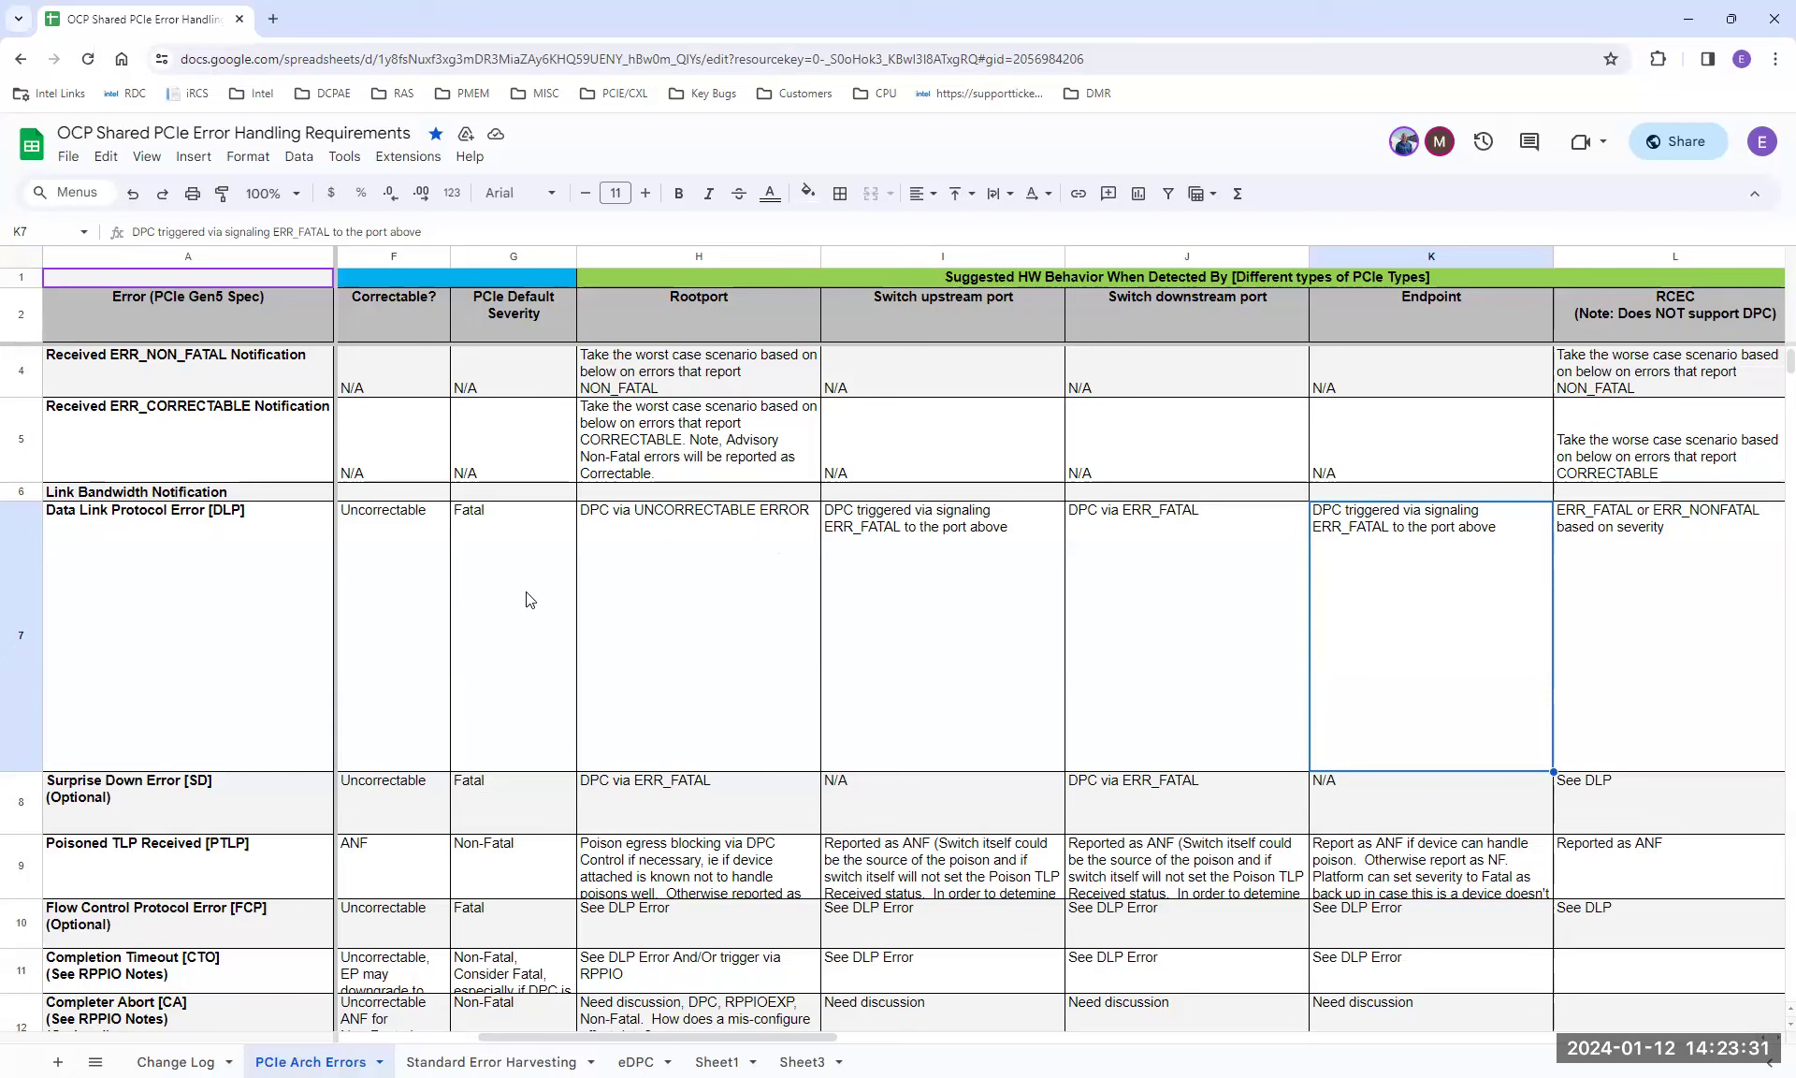
{"action": "scroll", "coordinate": [468, 594], "scroll_direction": "down", "scroll_amount": 1}
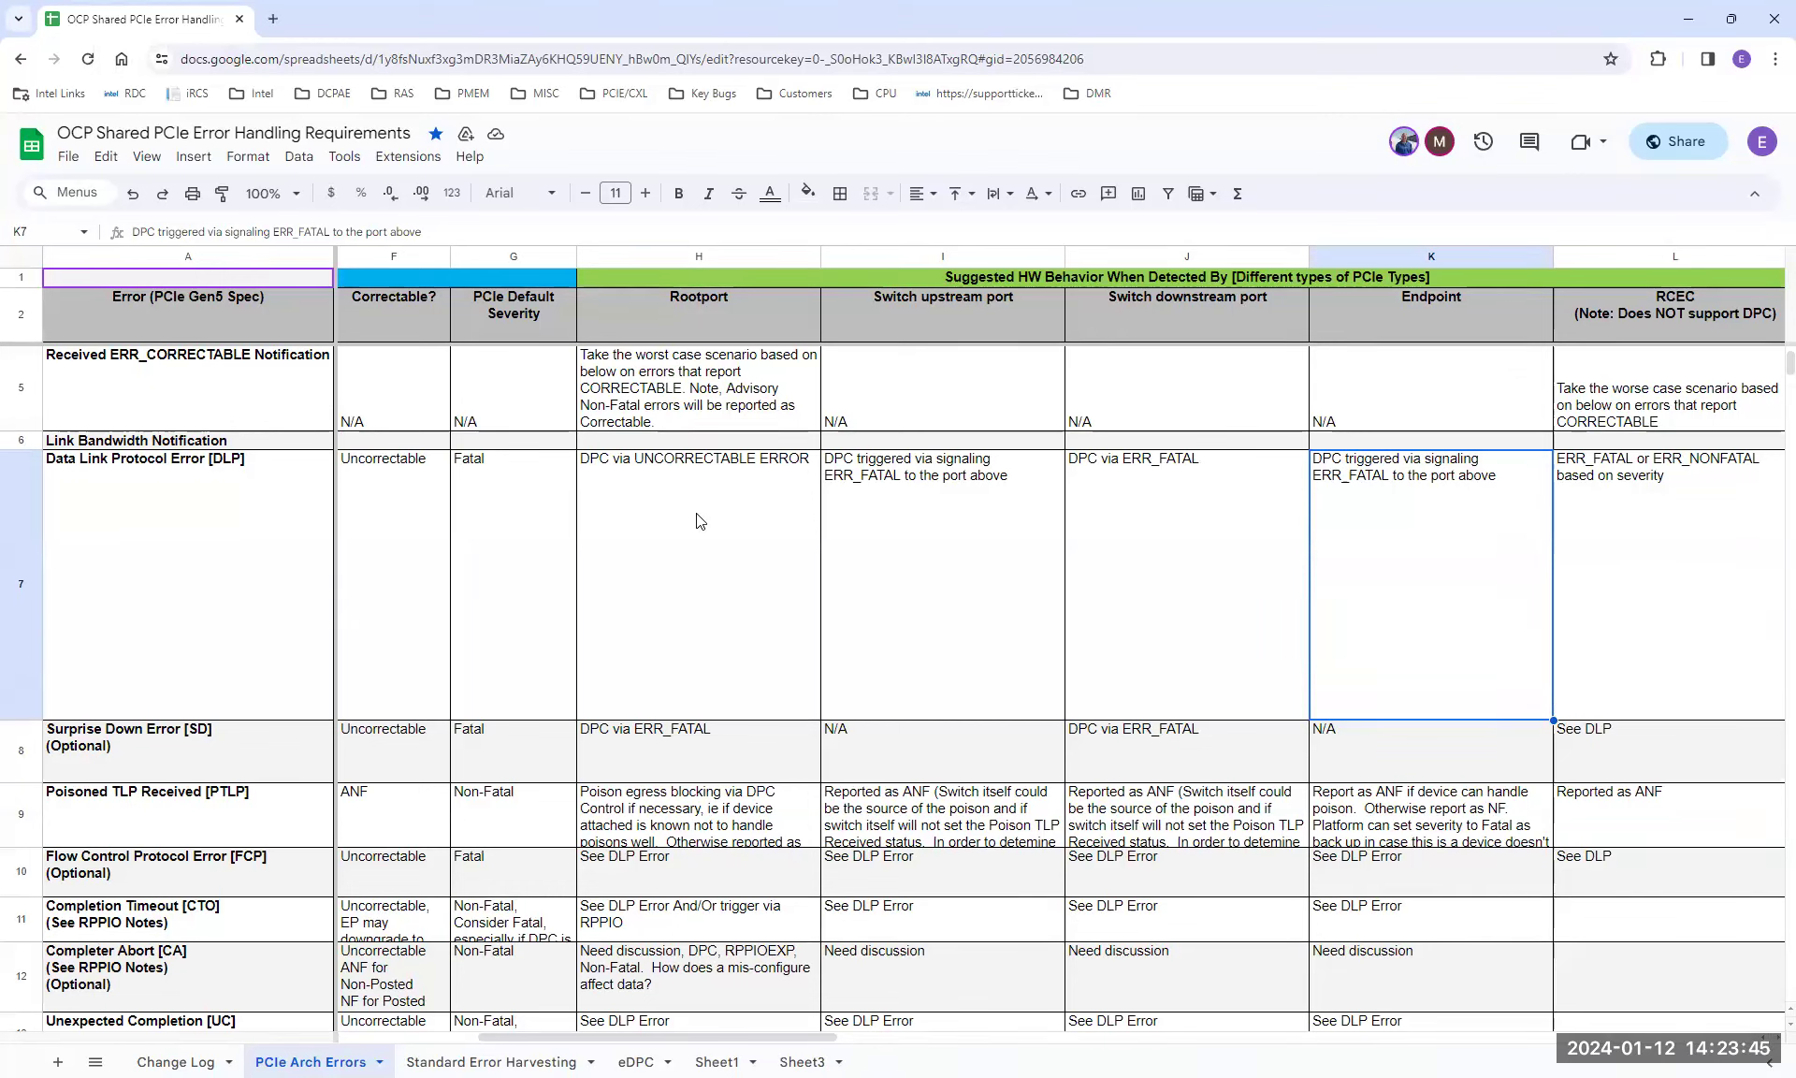
{"action": "left_click", "coordinate": [667, 503]}
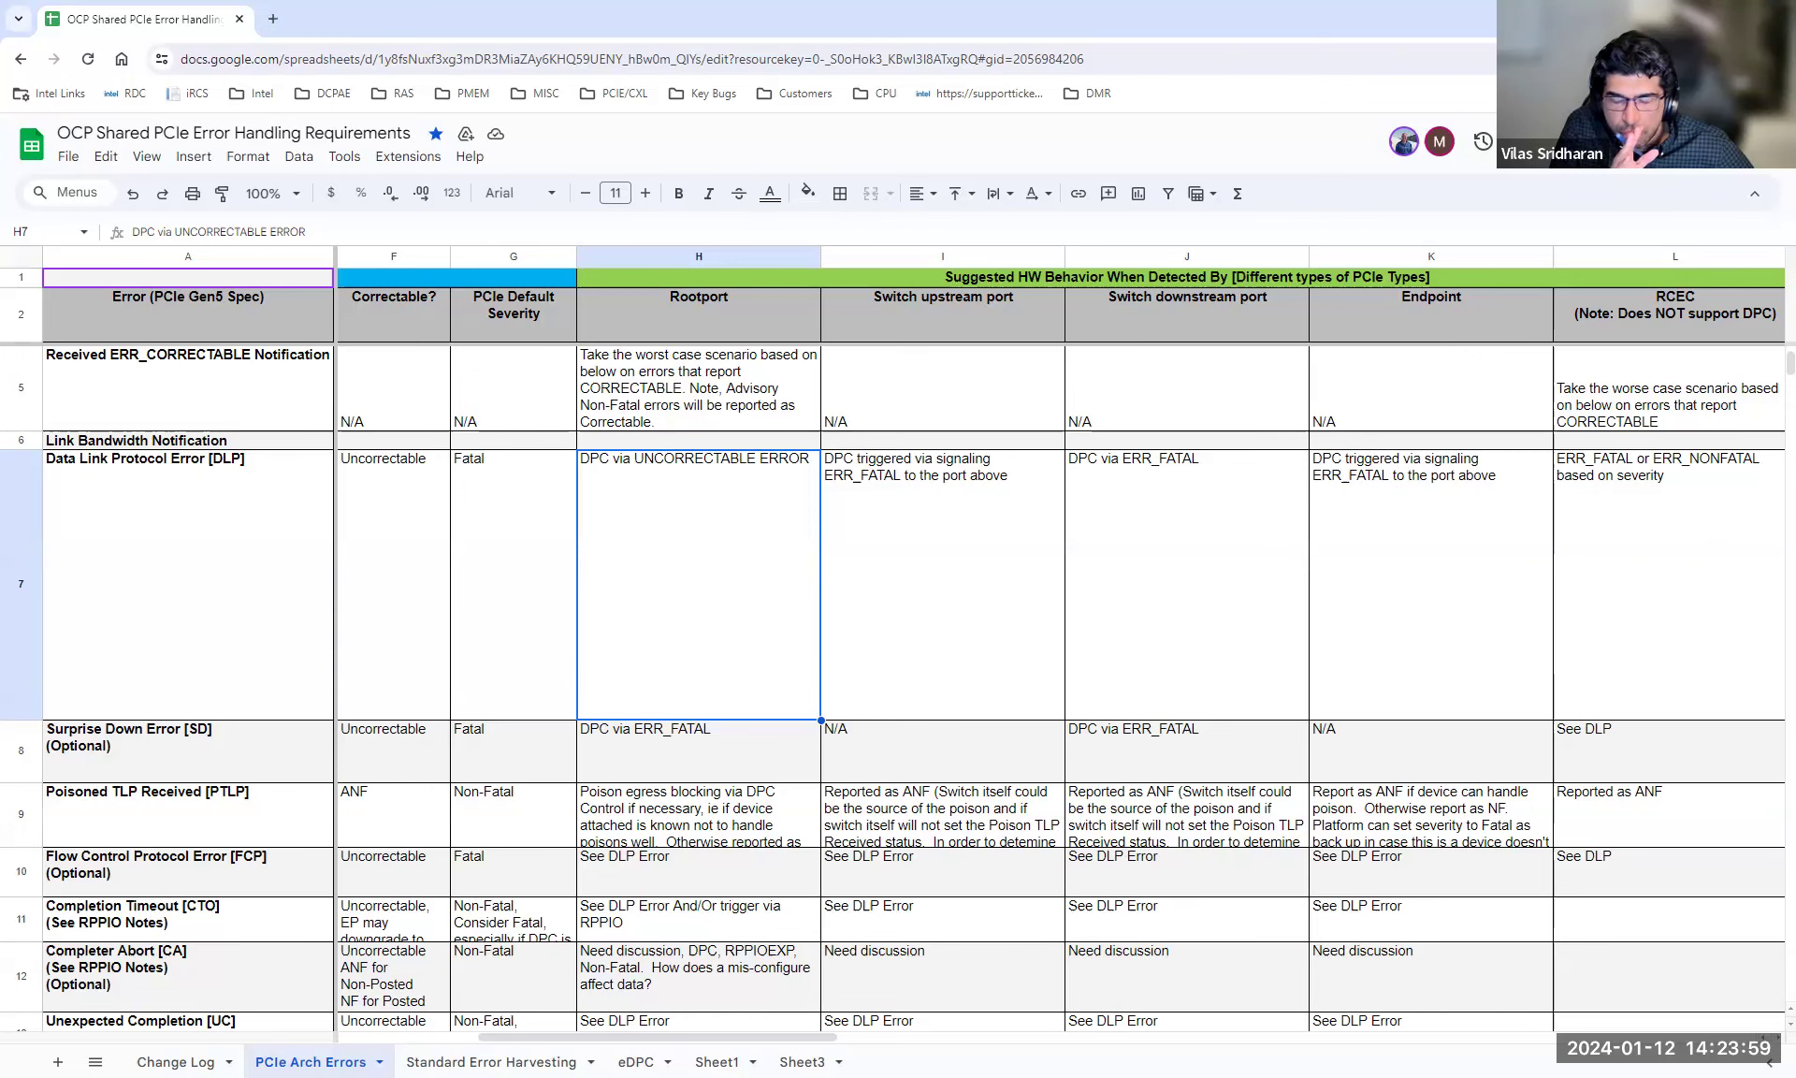
{"action": "scroll", "coordinate": [605, 503], "scroll_direction": "right", "scroll_amount": 10}
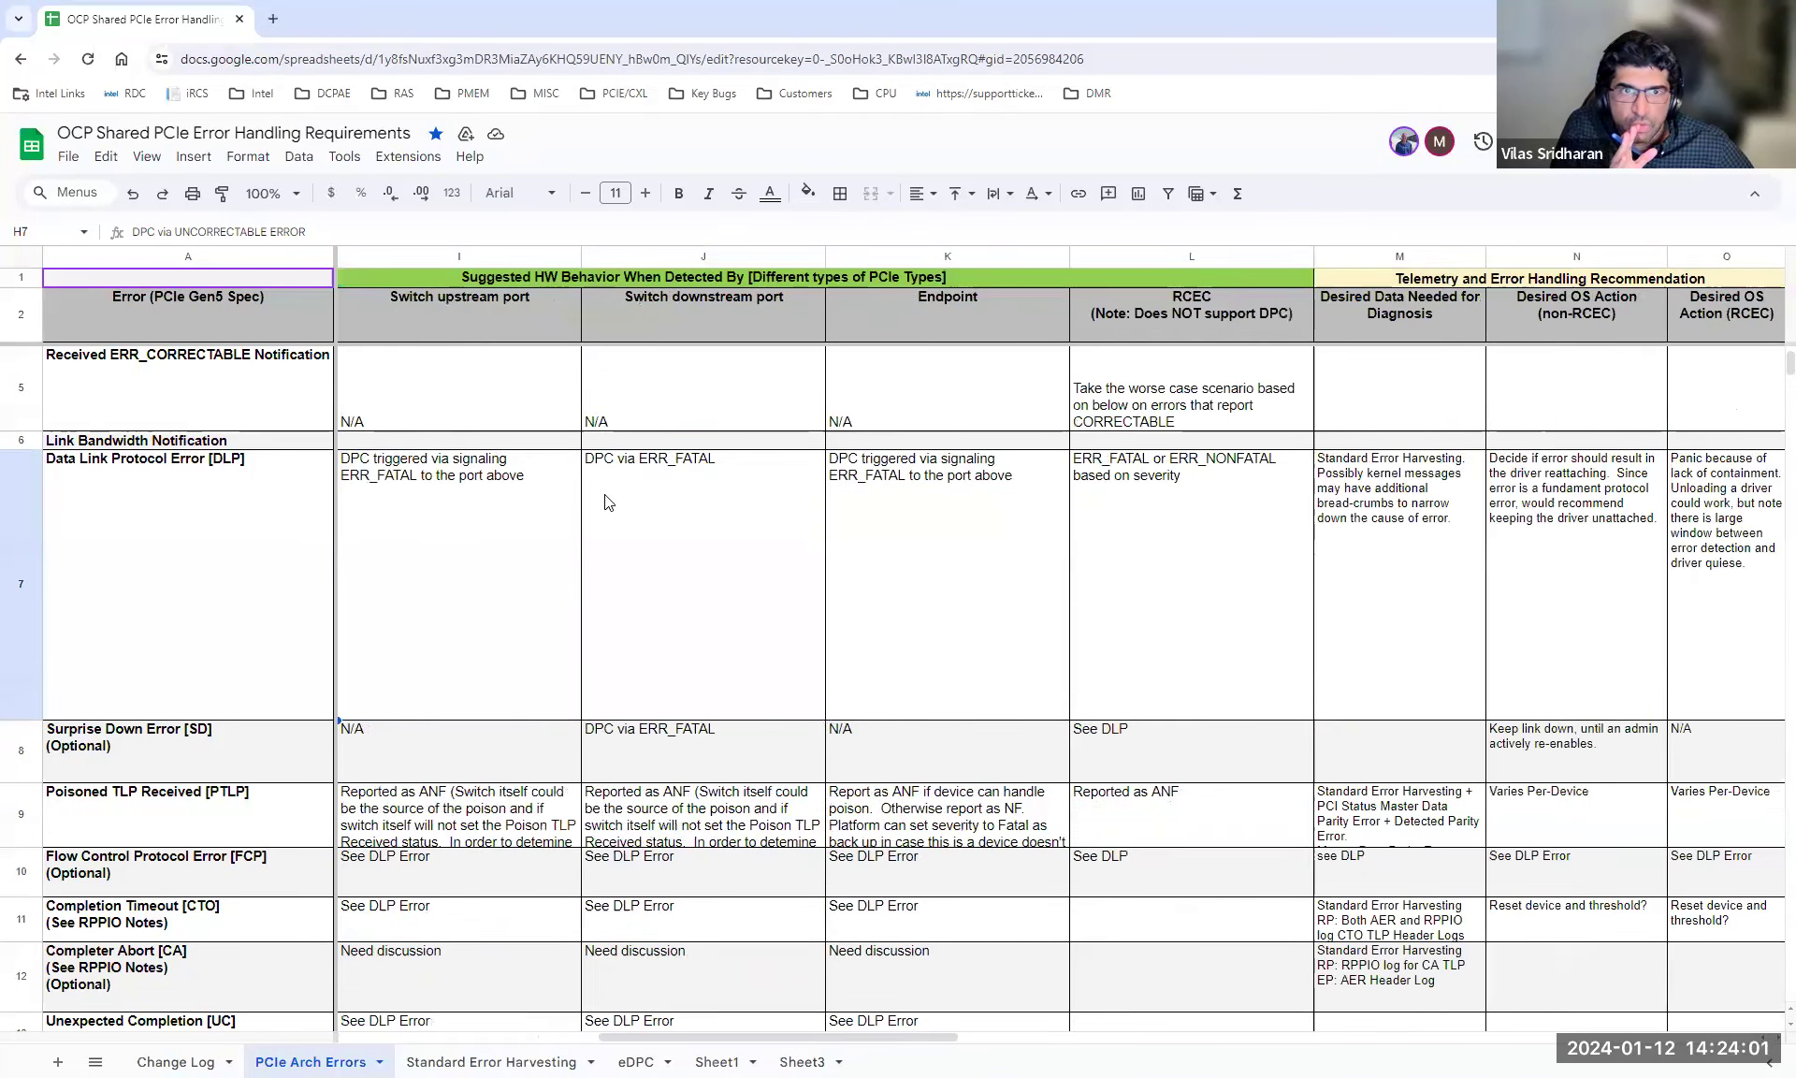
{"action": "scroll", "coordinate": [608, 503], "scroll_direction": "left", "scroll_amount": 15}
{"action": "scroll", "coordinate": [608, 503], "scroll_direction": "left", "scroll_amount": 2}
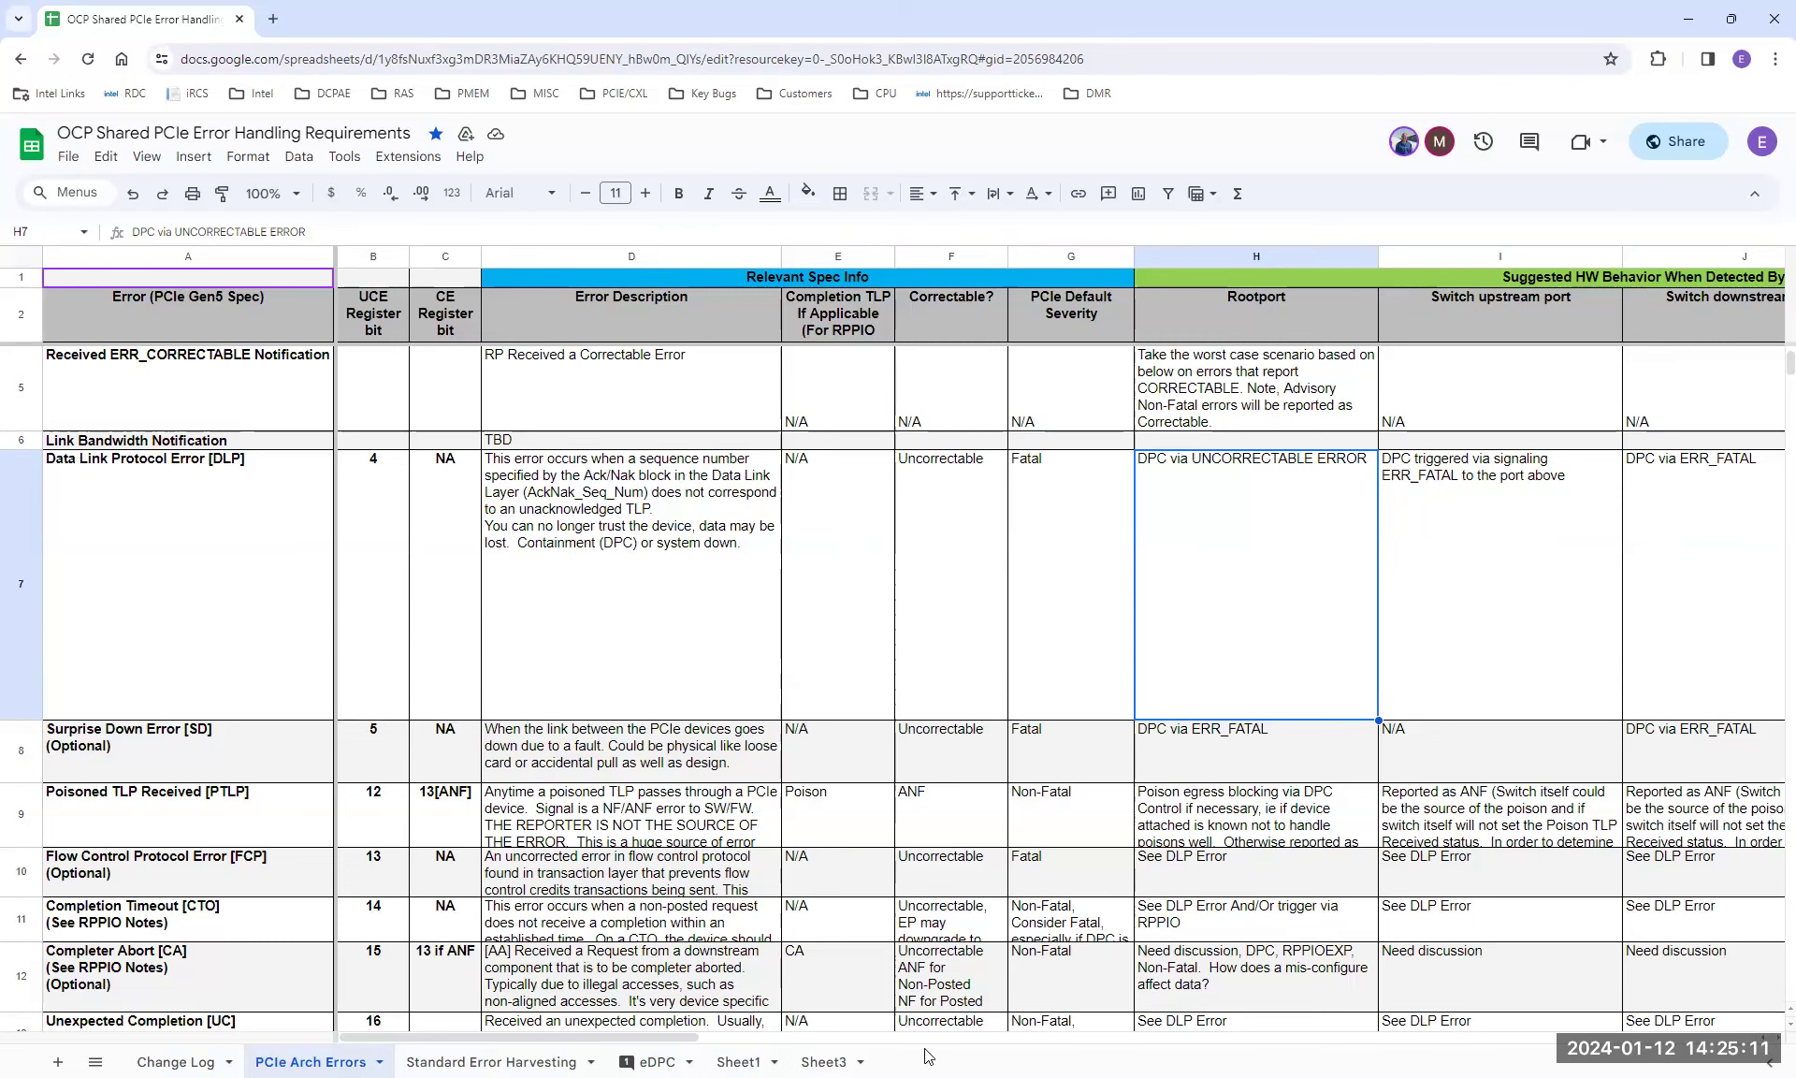
{"action": "left_click_drag", "start_coordinate": [657, 1039], "coordinate": [681, 1038]}
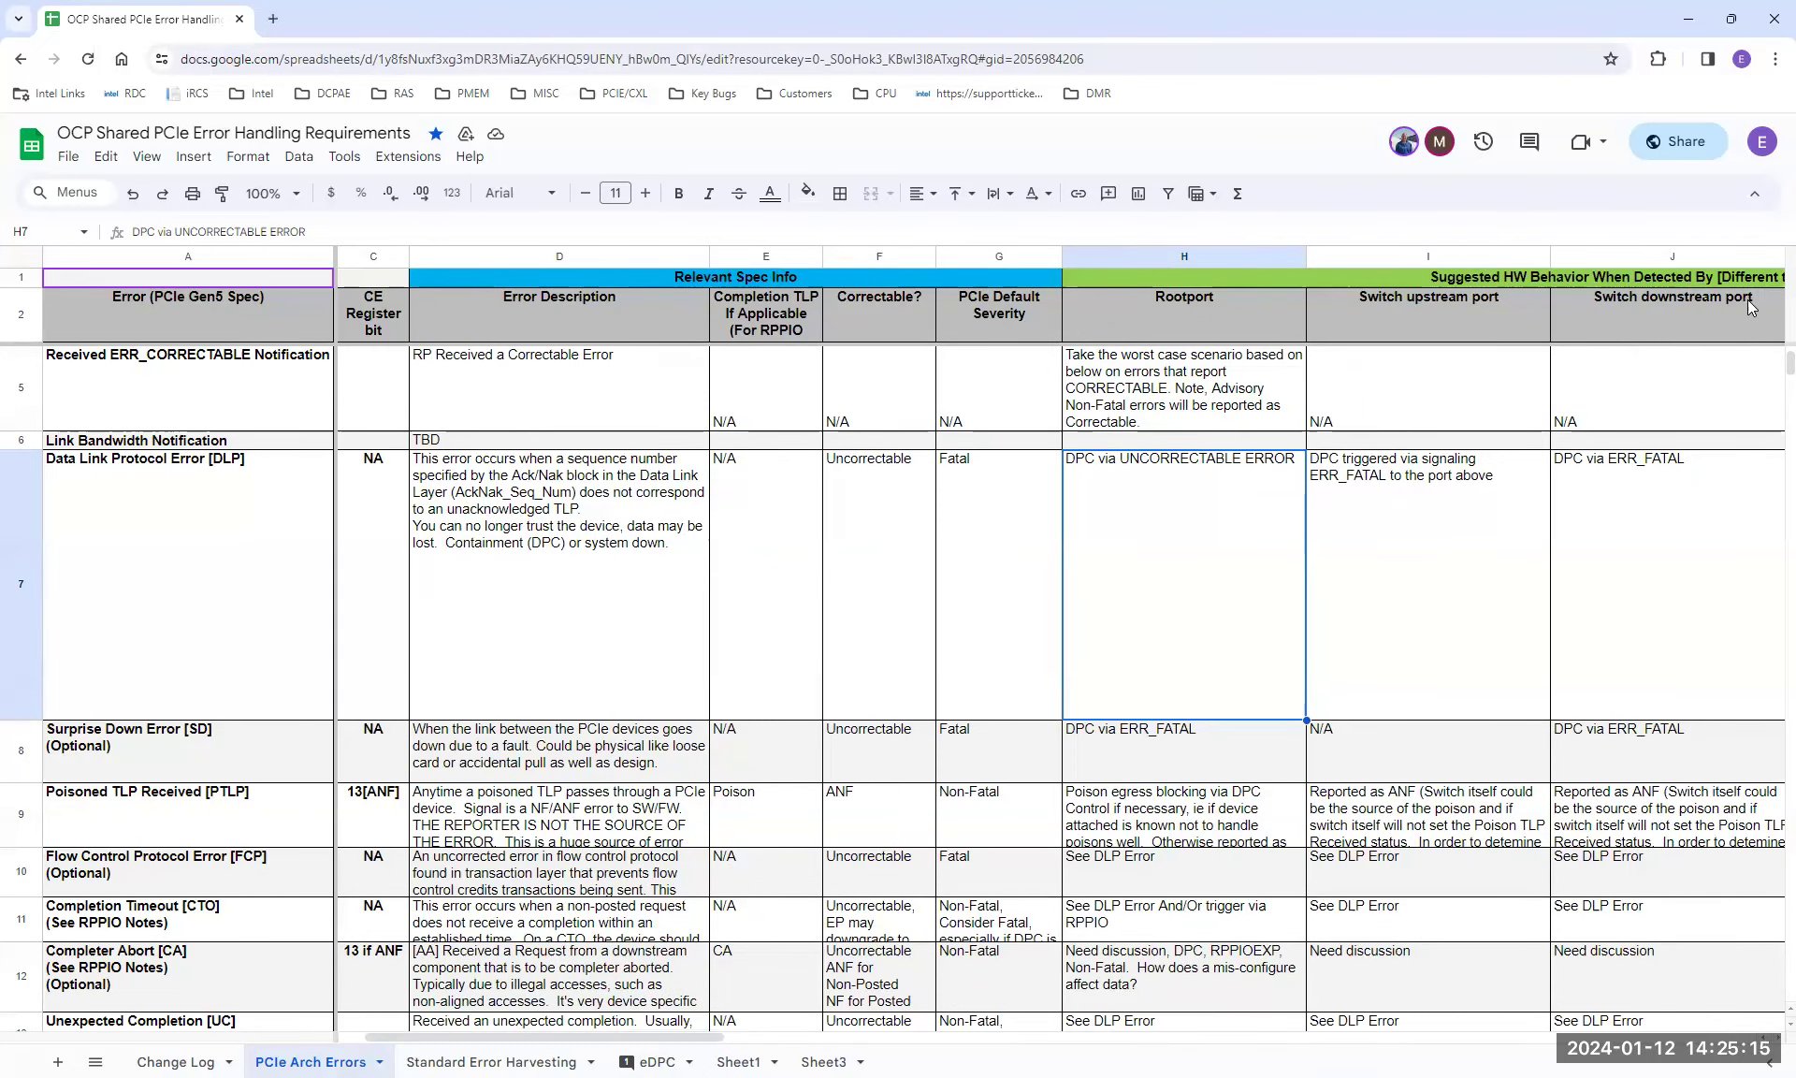
{"action": "left_click_drag", "start_coordinate": [700, 1038], "coordinate": [575, 1041]}
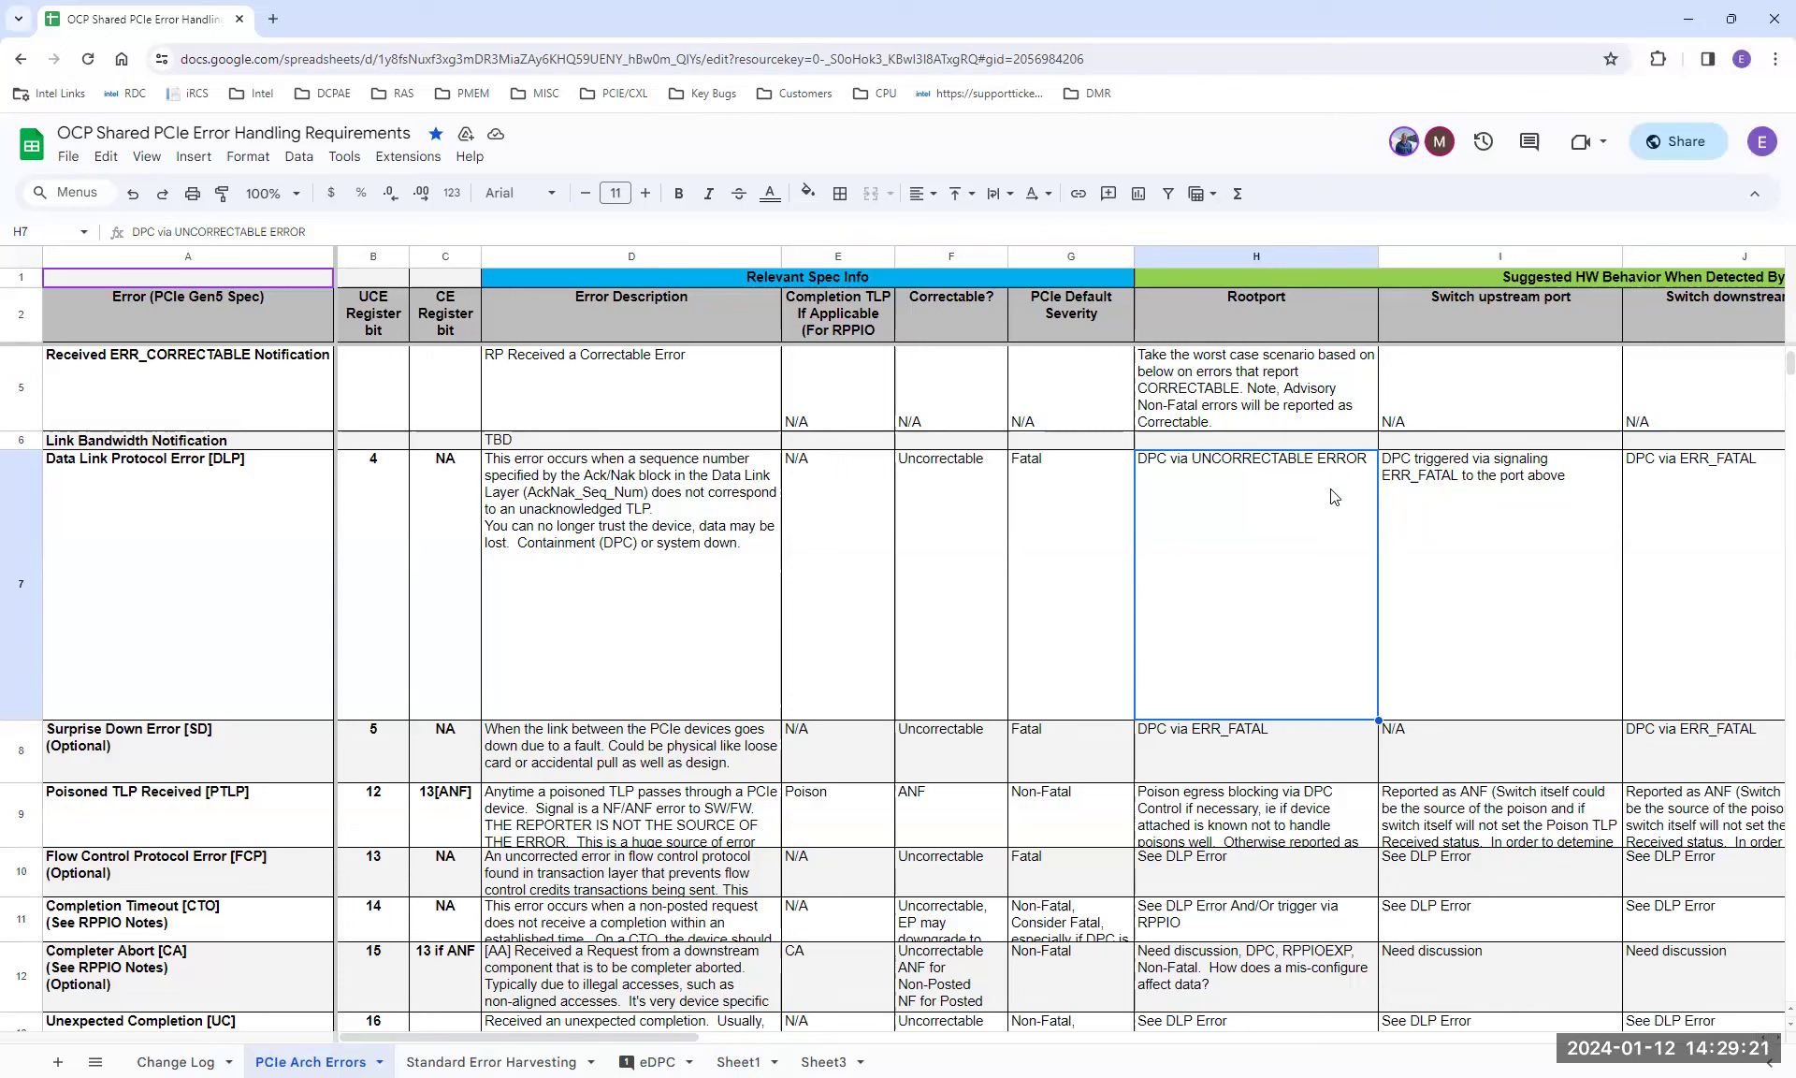
{"action": "left_click", "coordinate": [636, 228]}
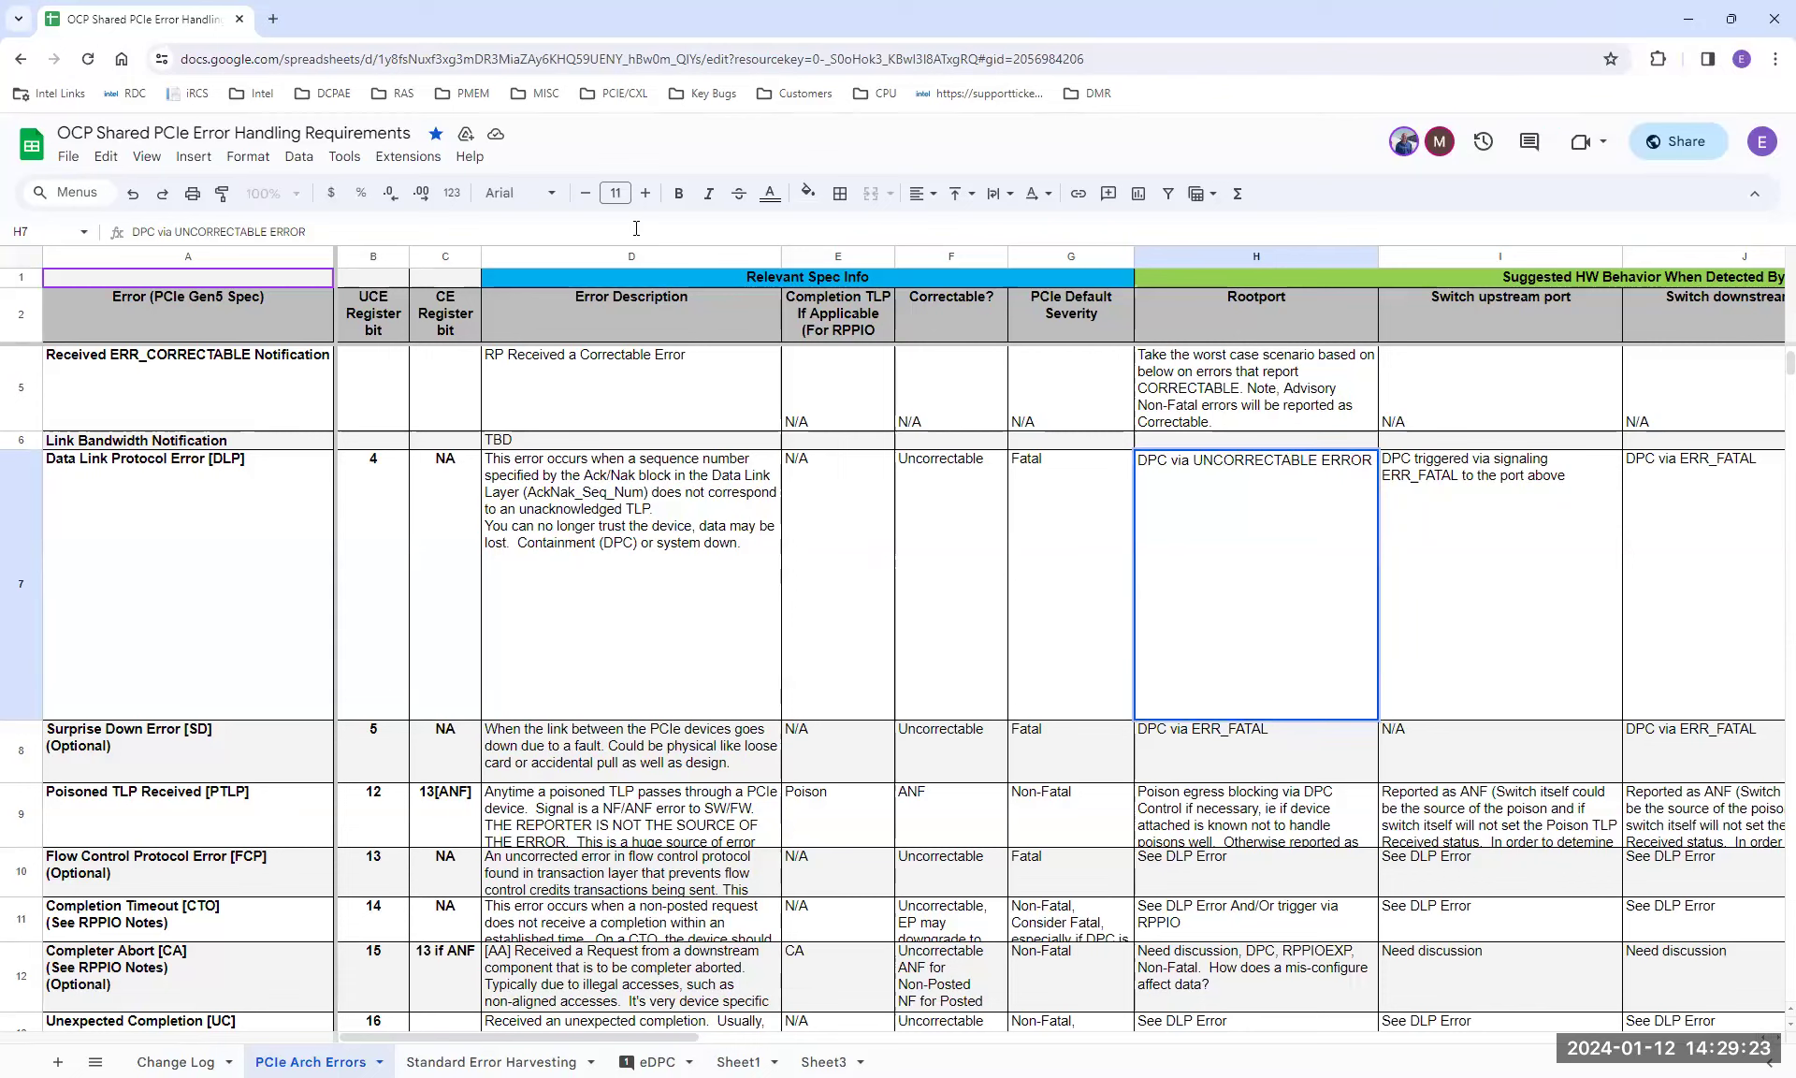
{"action": "key", "text": "shift+Return"}
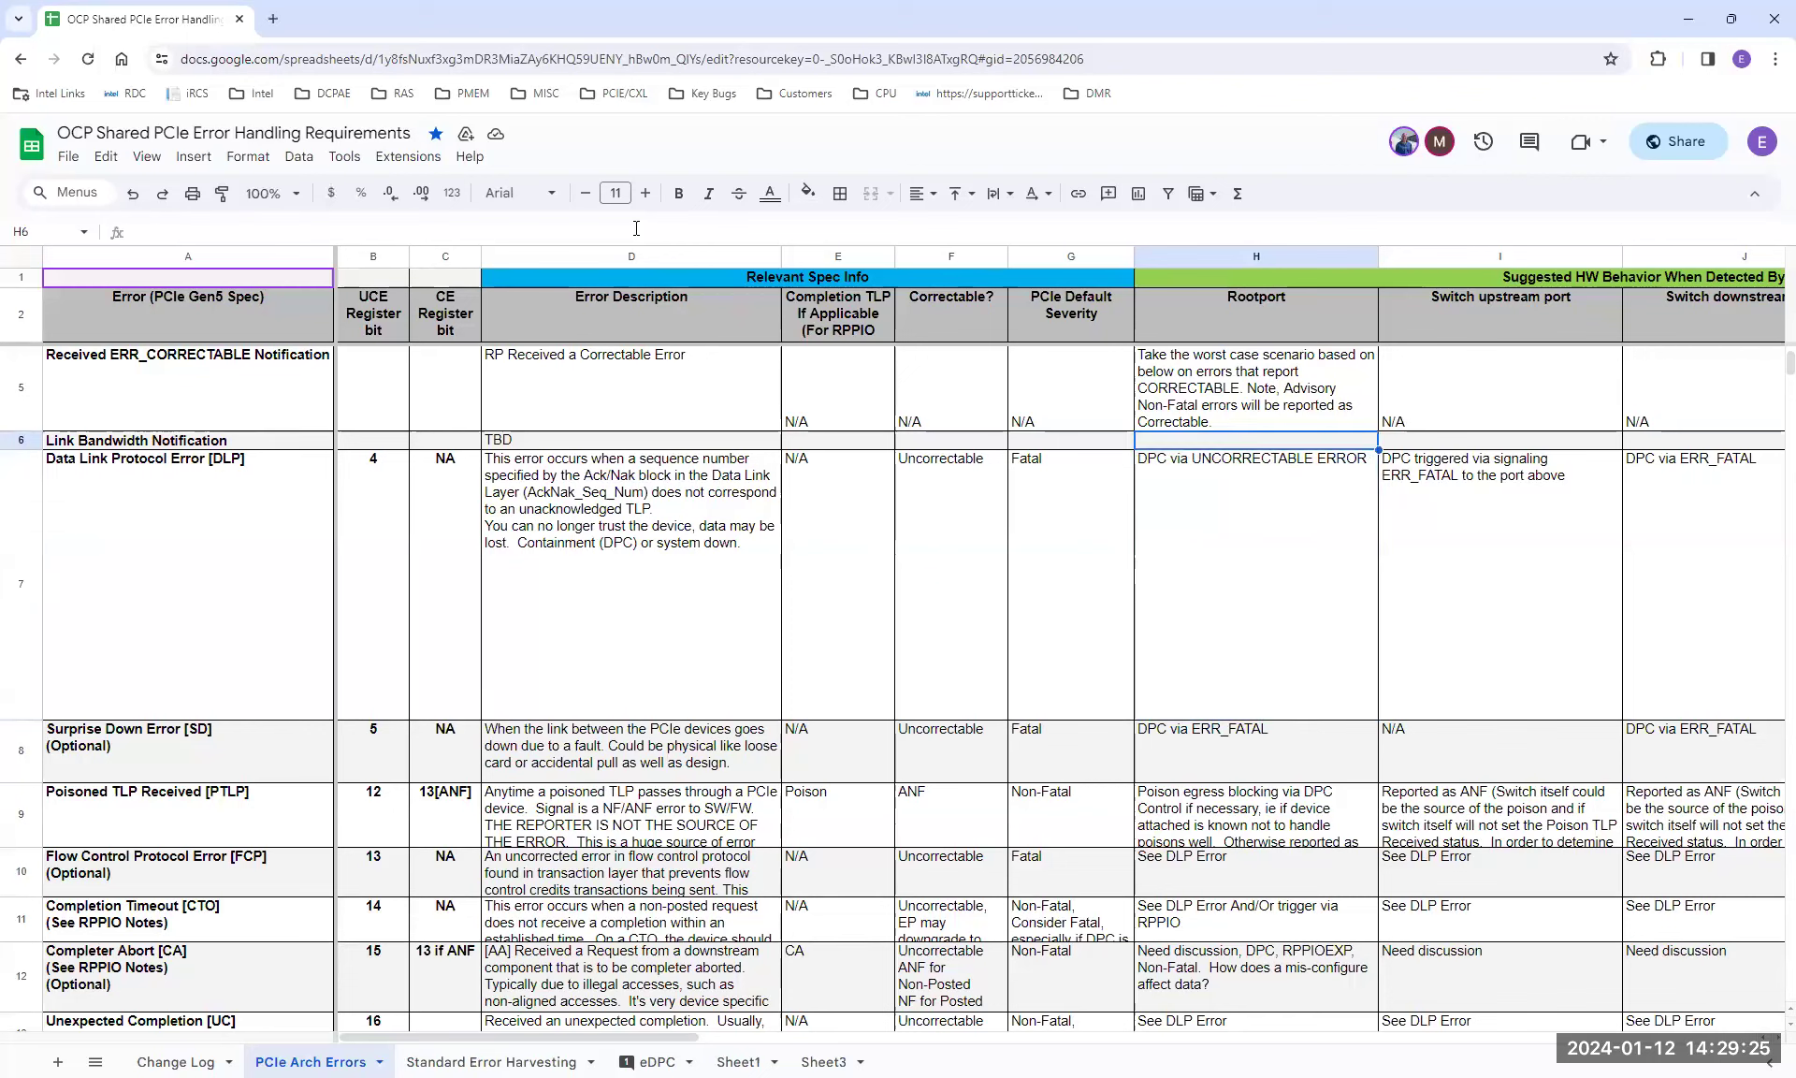
{"action": "left_click", "coordinate": [1368, 481]}
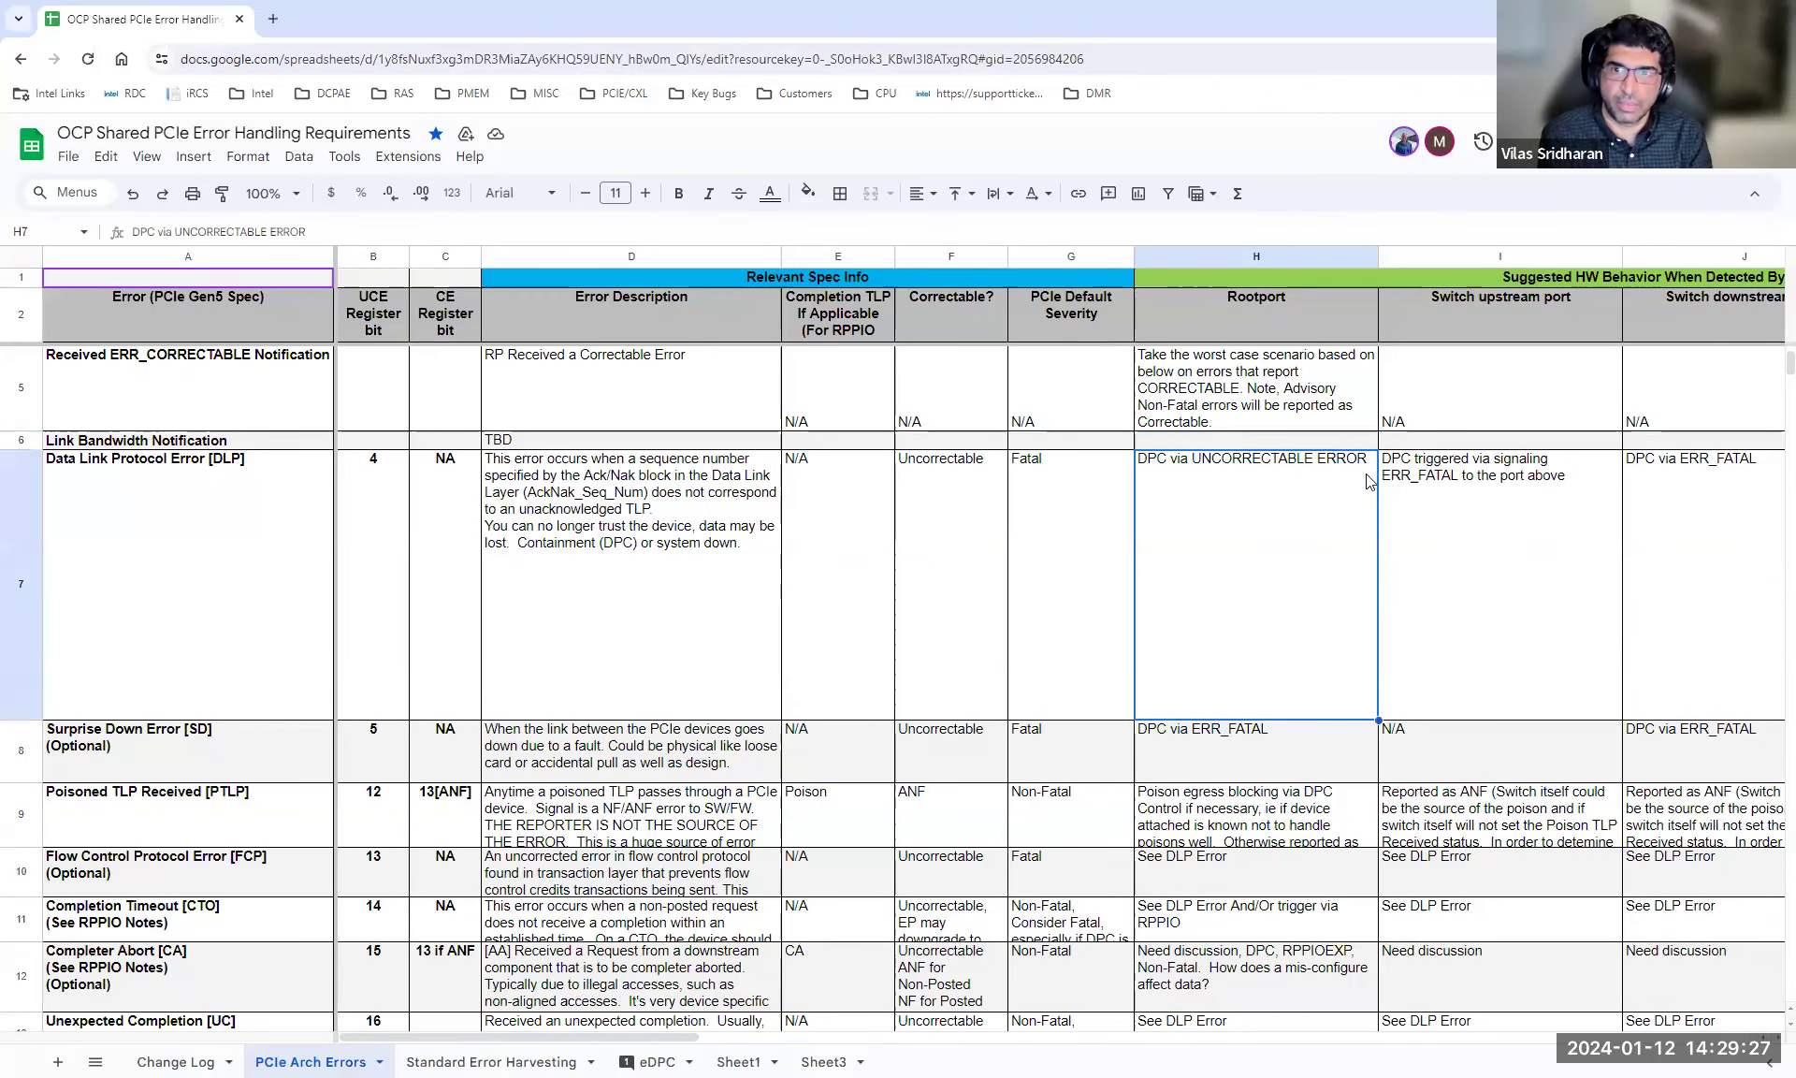
{"action": "double_click", "coordinate": [1332, 496]}
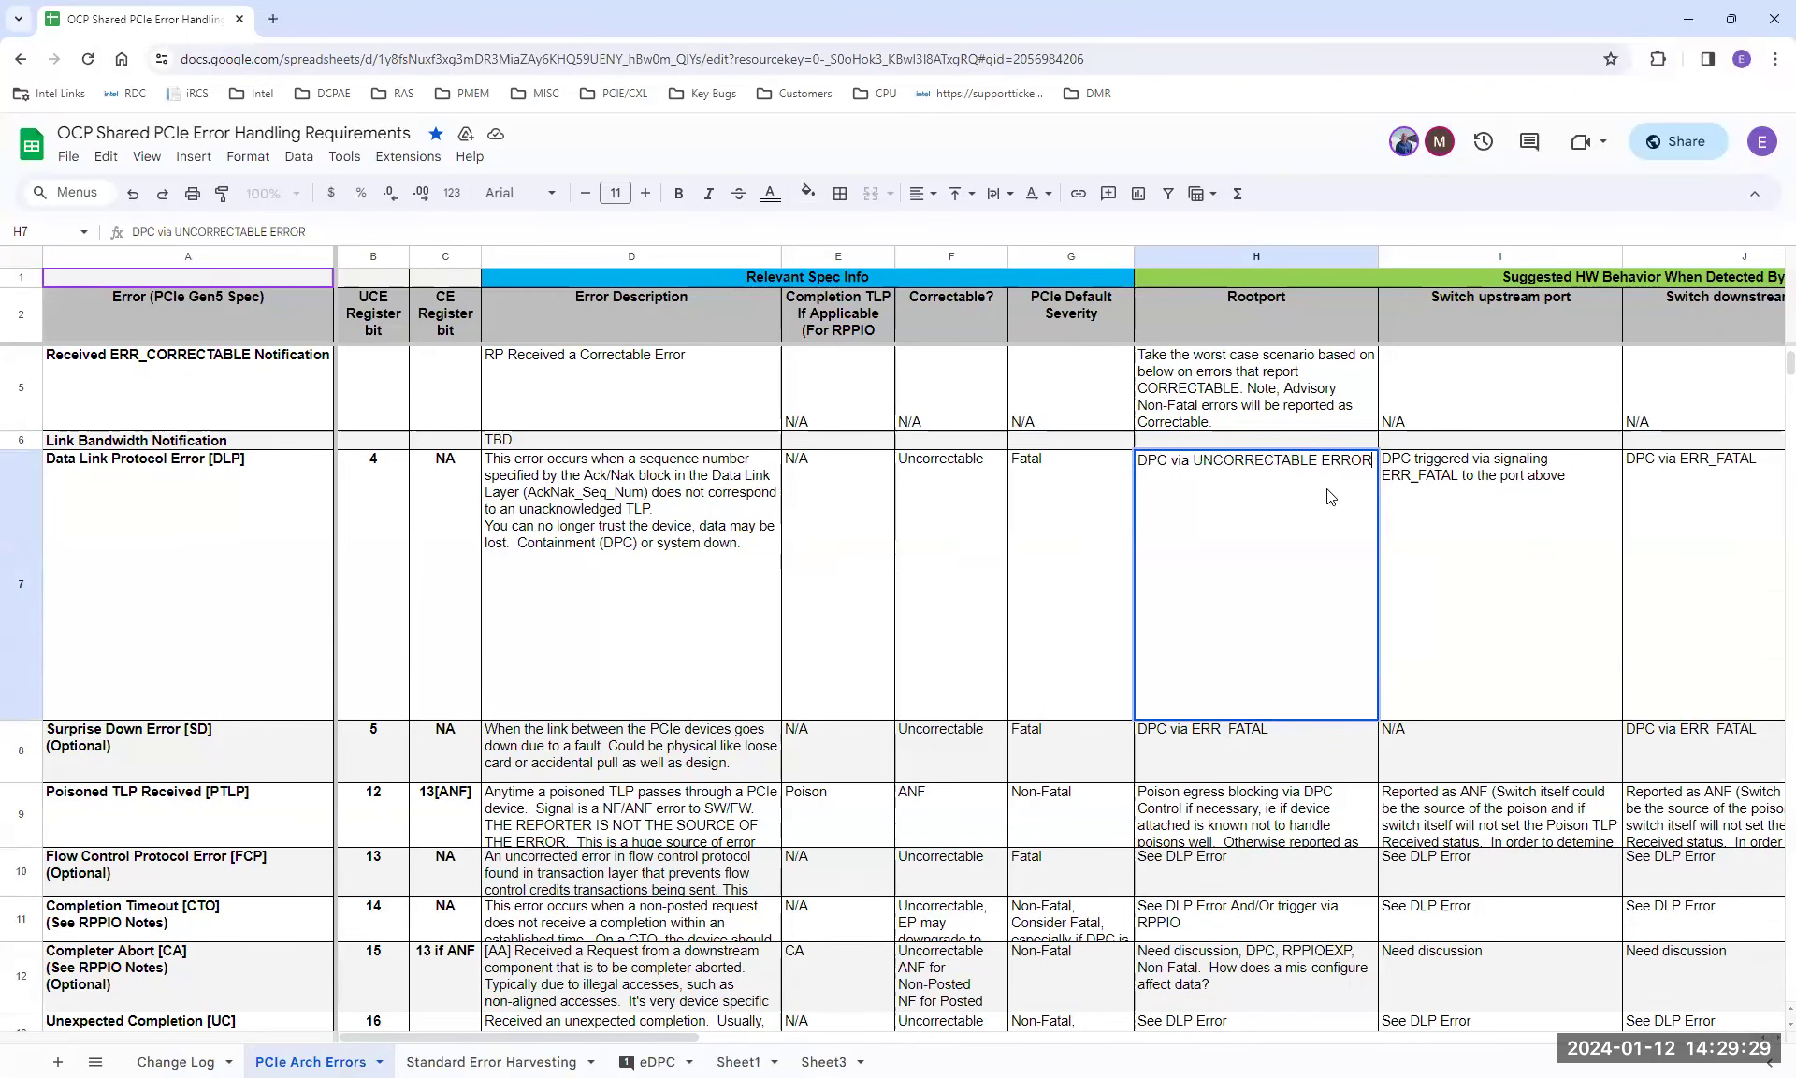
{"action": "key", "text": "shift+Return"}
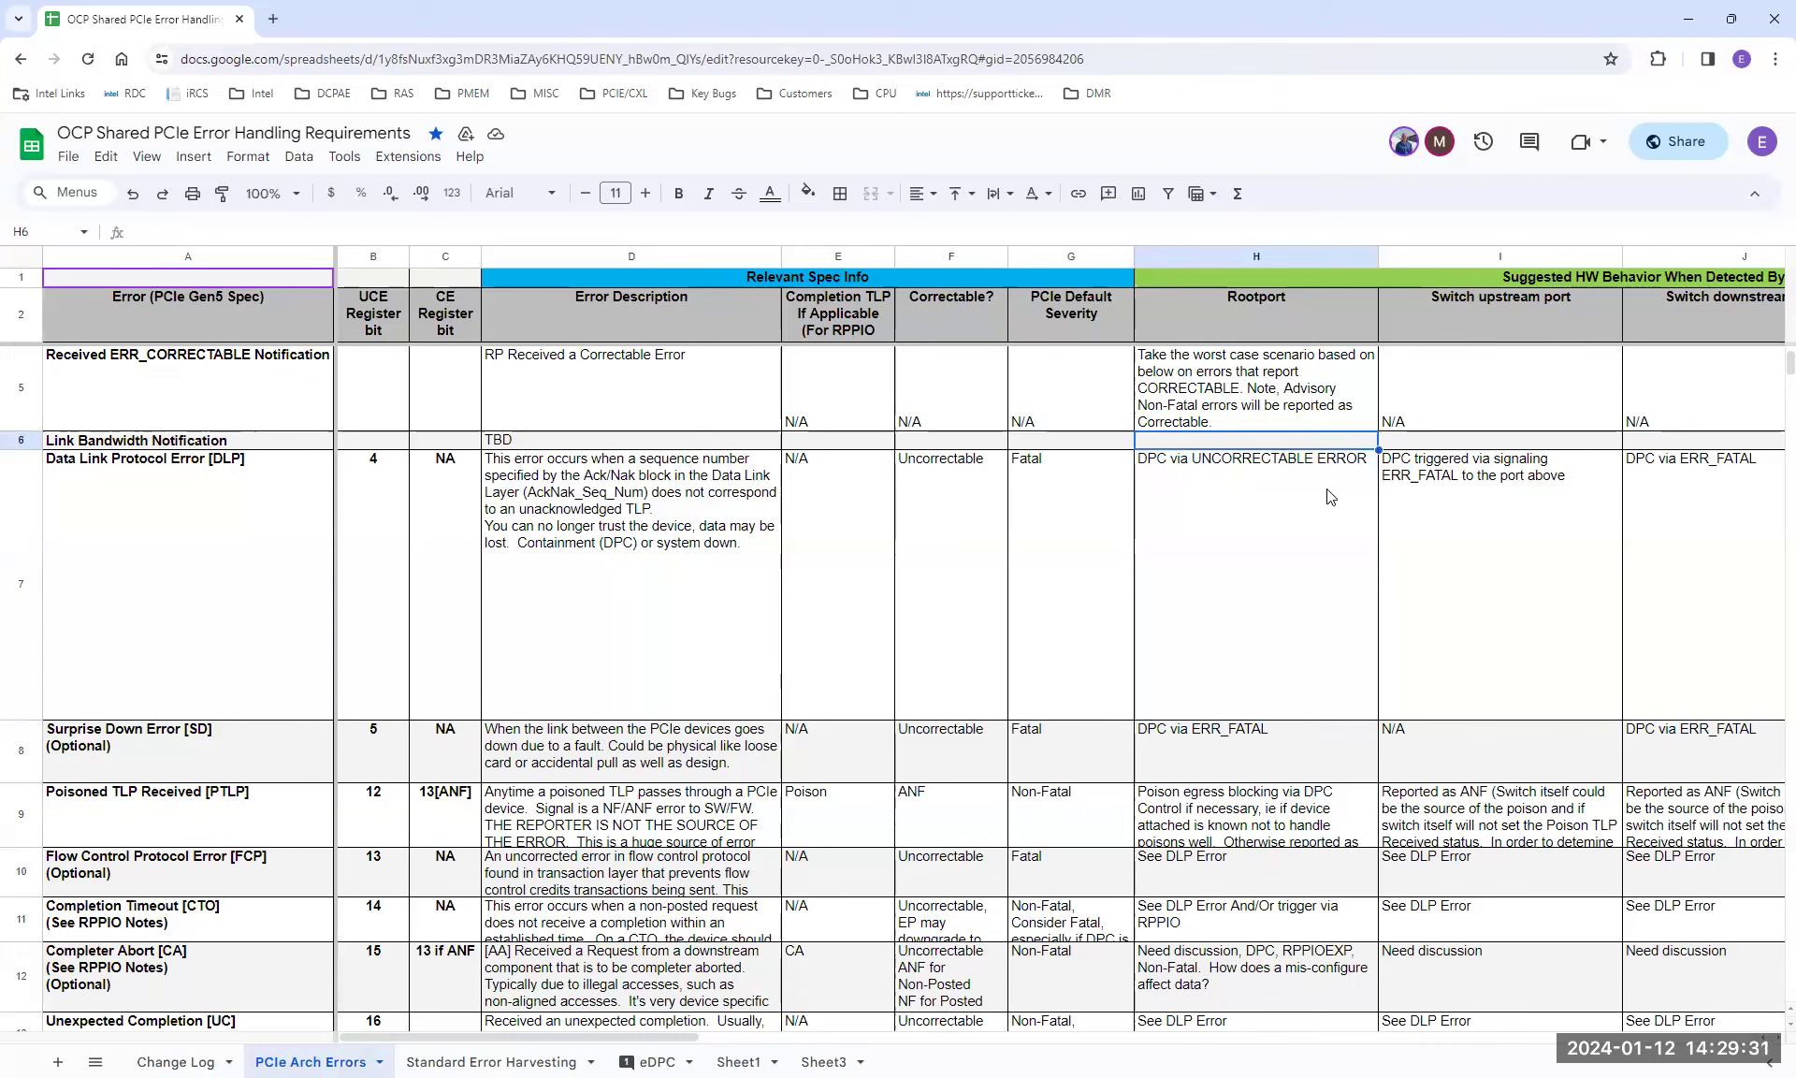
Add a second line reading "Otherwise FATAL Errir Handling" to the Rootport cell of the Data Link Protocol Error row
{"action": "double_click", "coordinate": [1331, 496]}
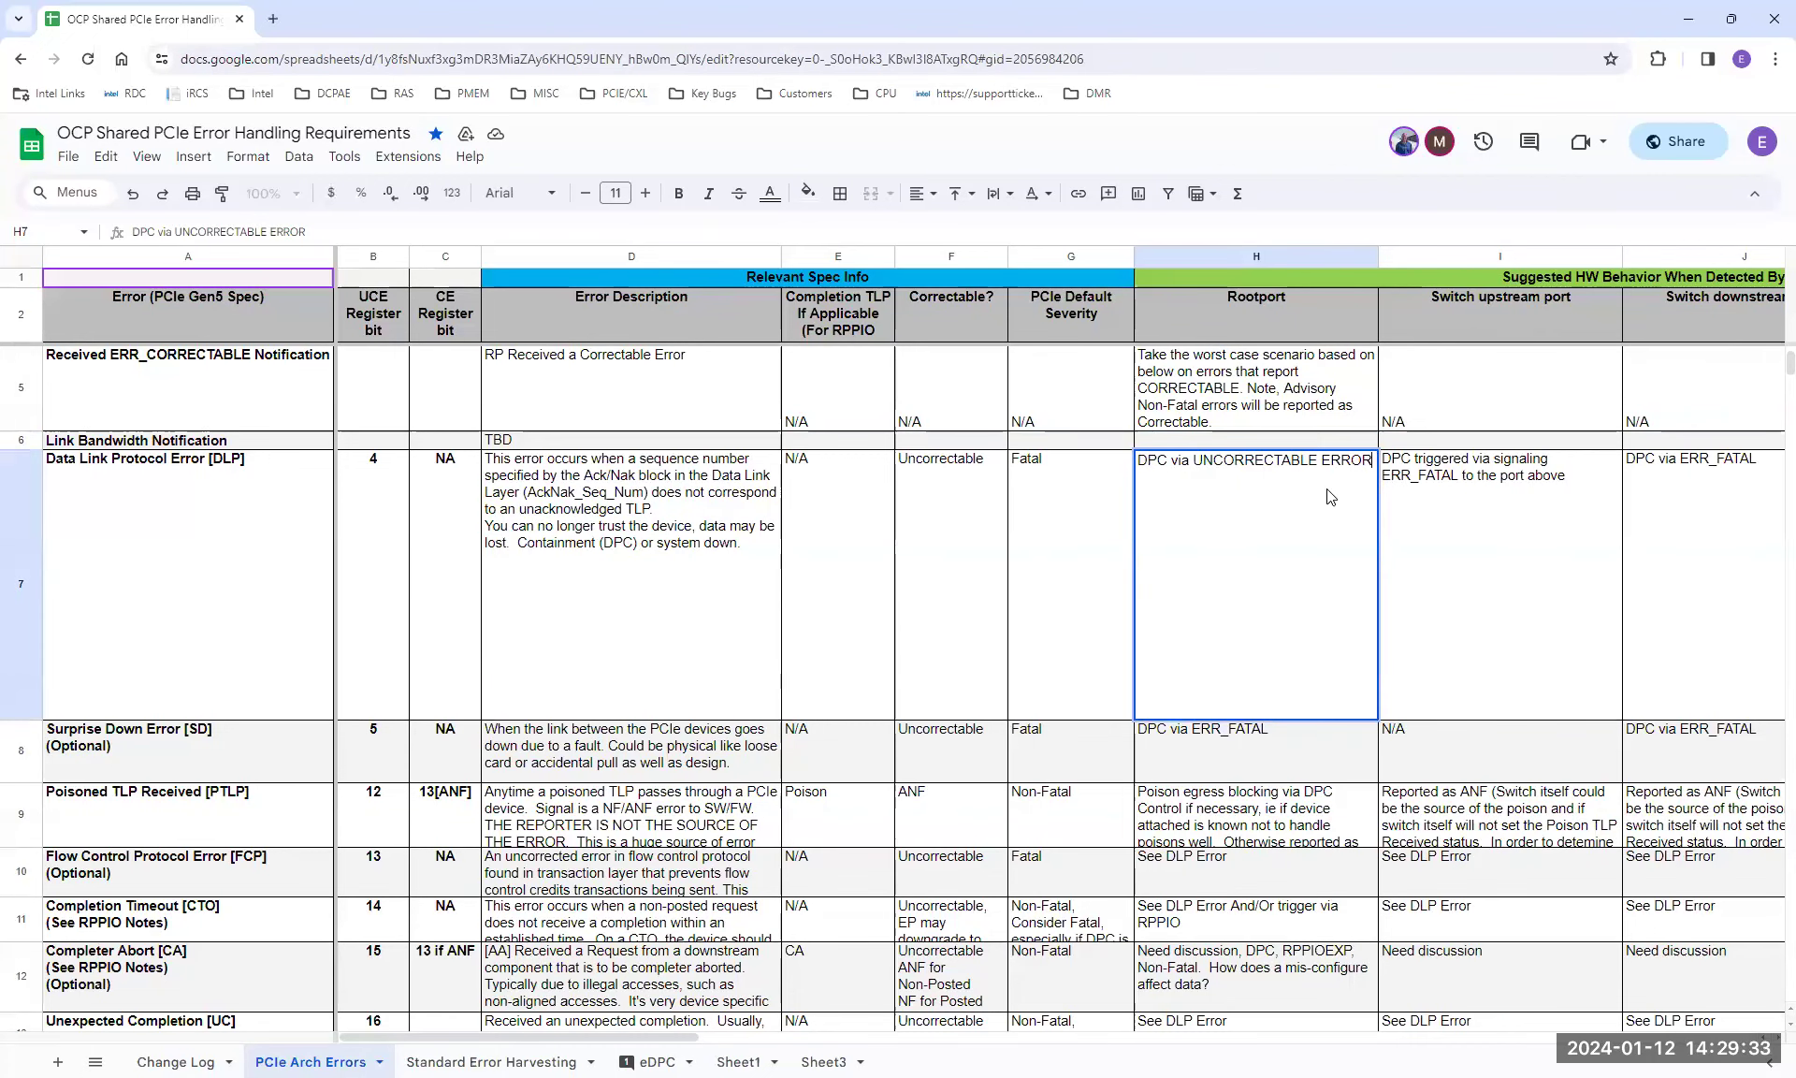
{"action": "key", "text": "alt+Return"}
{"action": "type", "text": "Otherwise Fata"}
{"action": "key", "text": "BackSpace"}
{"action": "key", "text": "BackSpace"}
{"action": "key", "text": "BackSpace"}
{"action": "type", "text": "ATAL"}
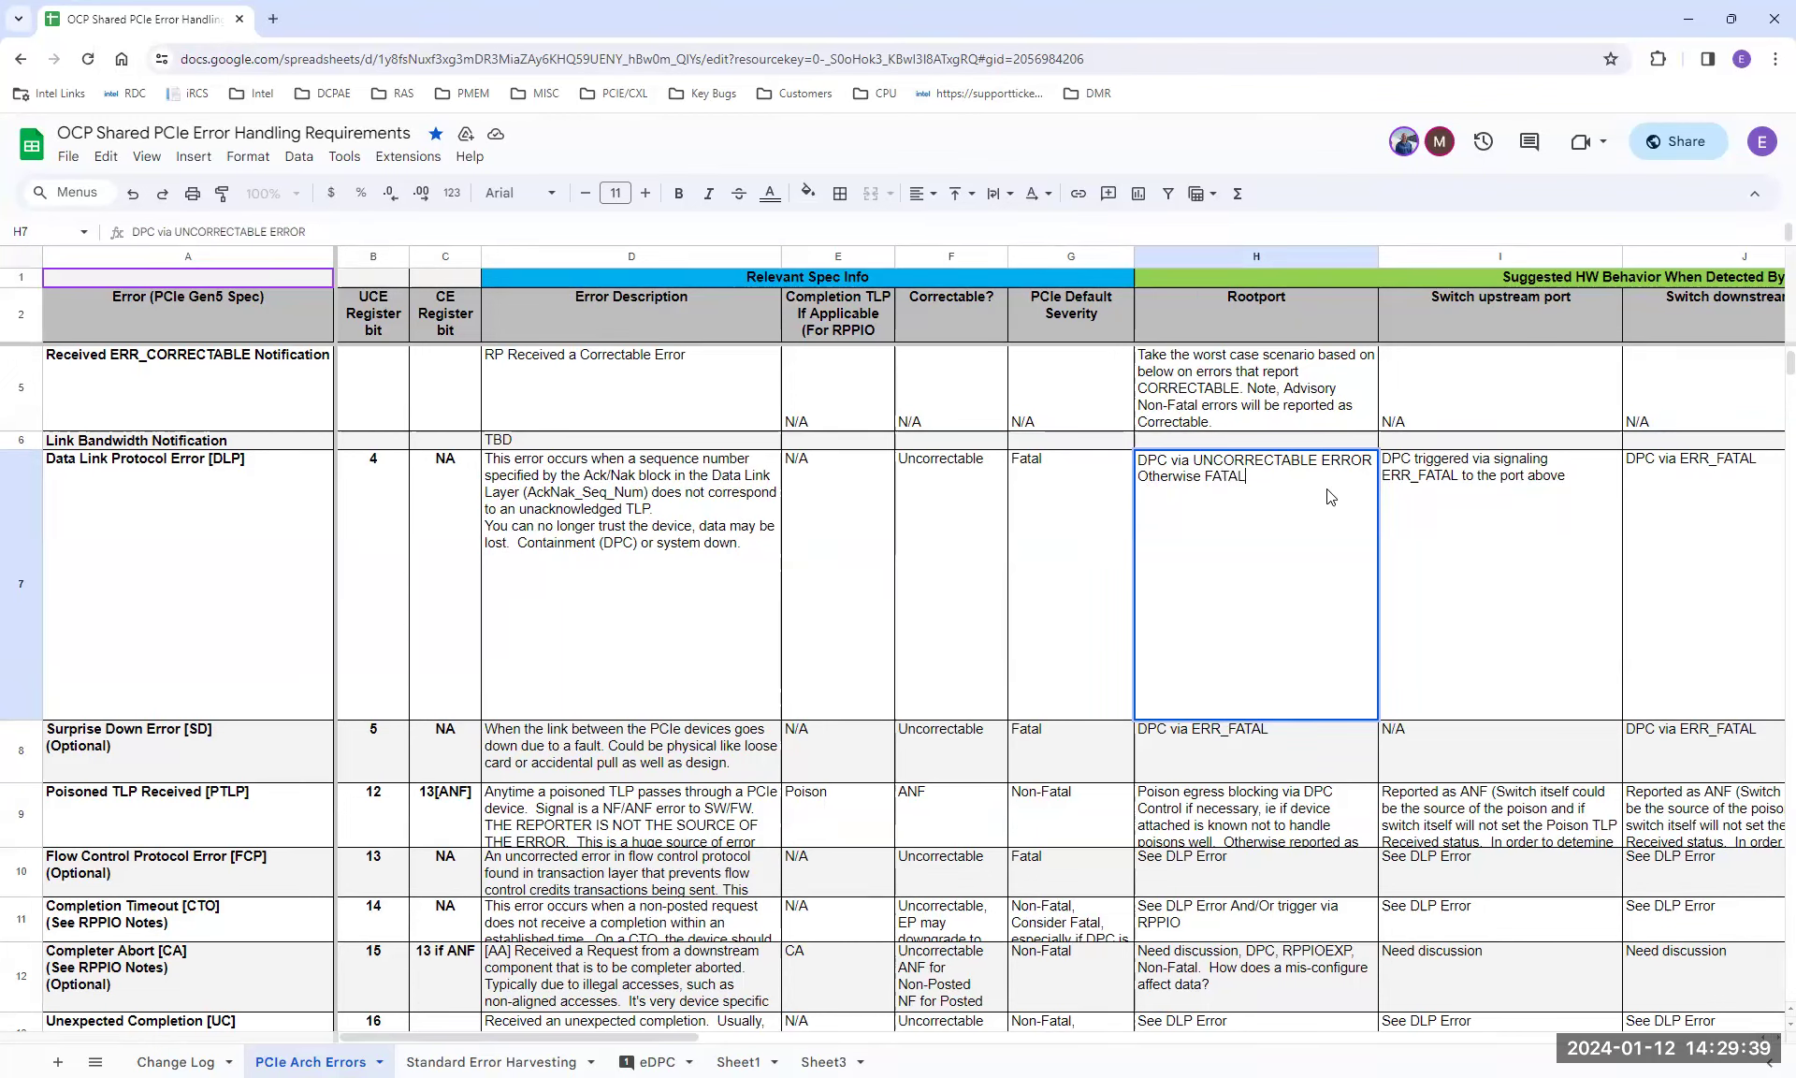
{"action": "type", "text": " E"}
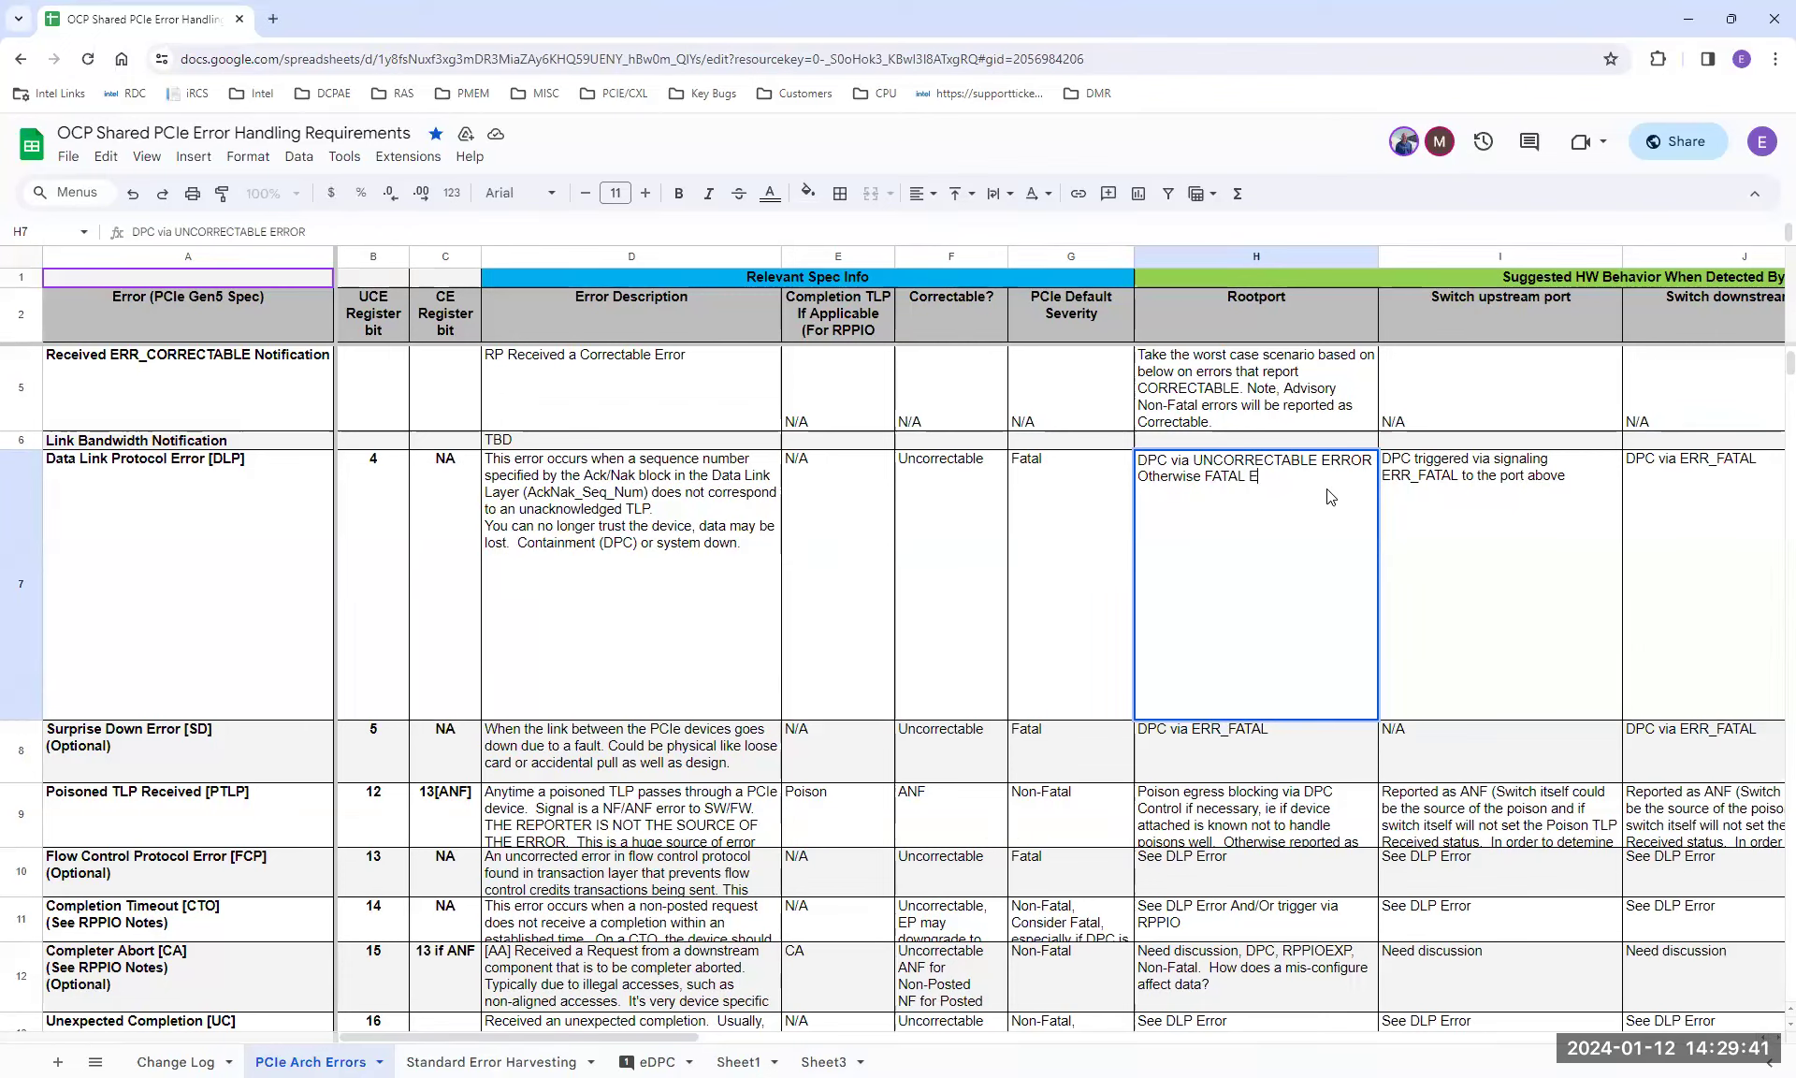
{"action": "type", "text": "rrir Handling"}
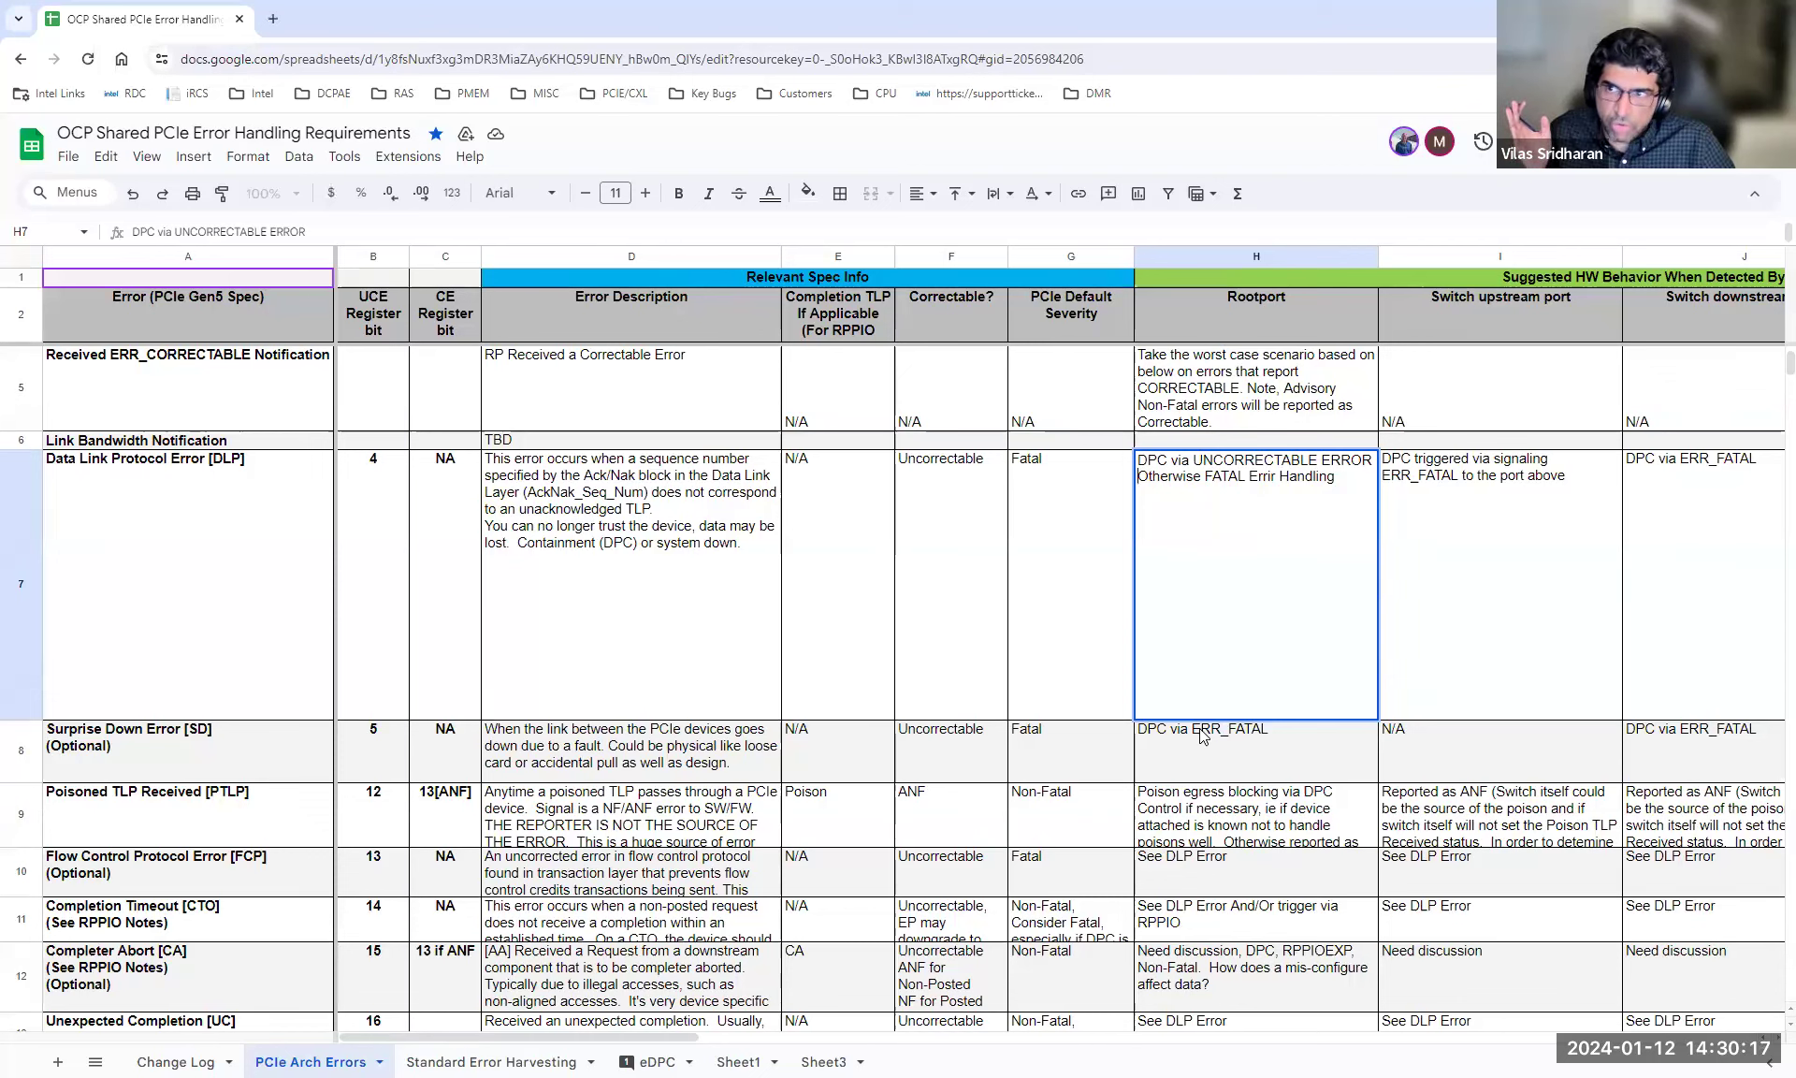
Change the Rootport cell of the Surprise Down Error row to "DPC via UNCORRECTABLE ERROR"
{"action": "left_click", "coordinate": [1197, 739]}
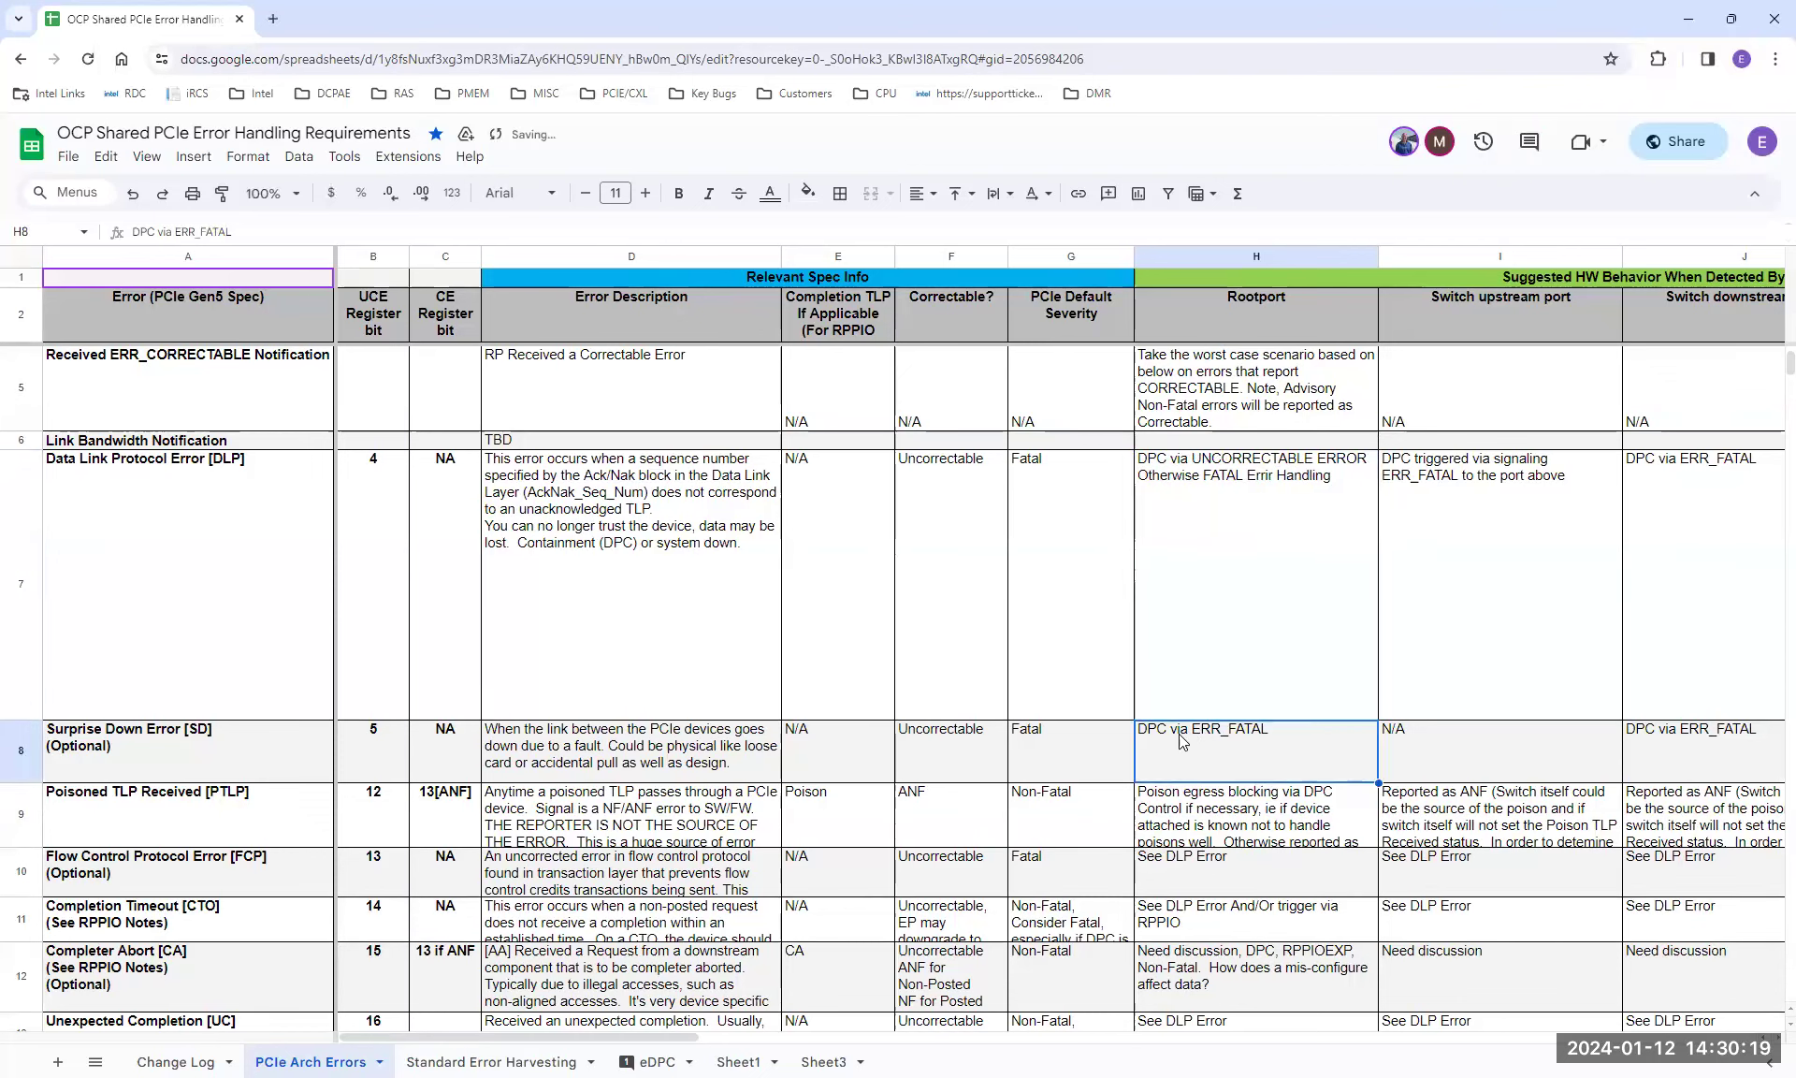
{"action": "key", "text": "Return"}
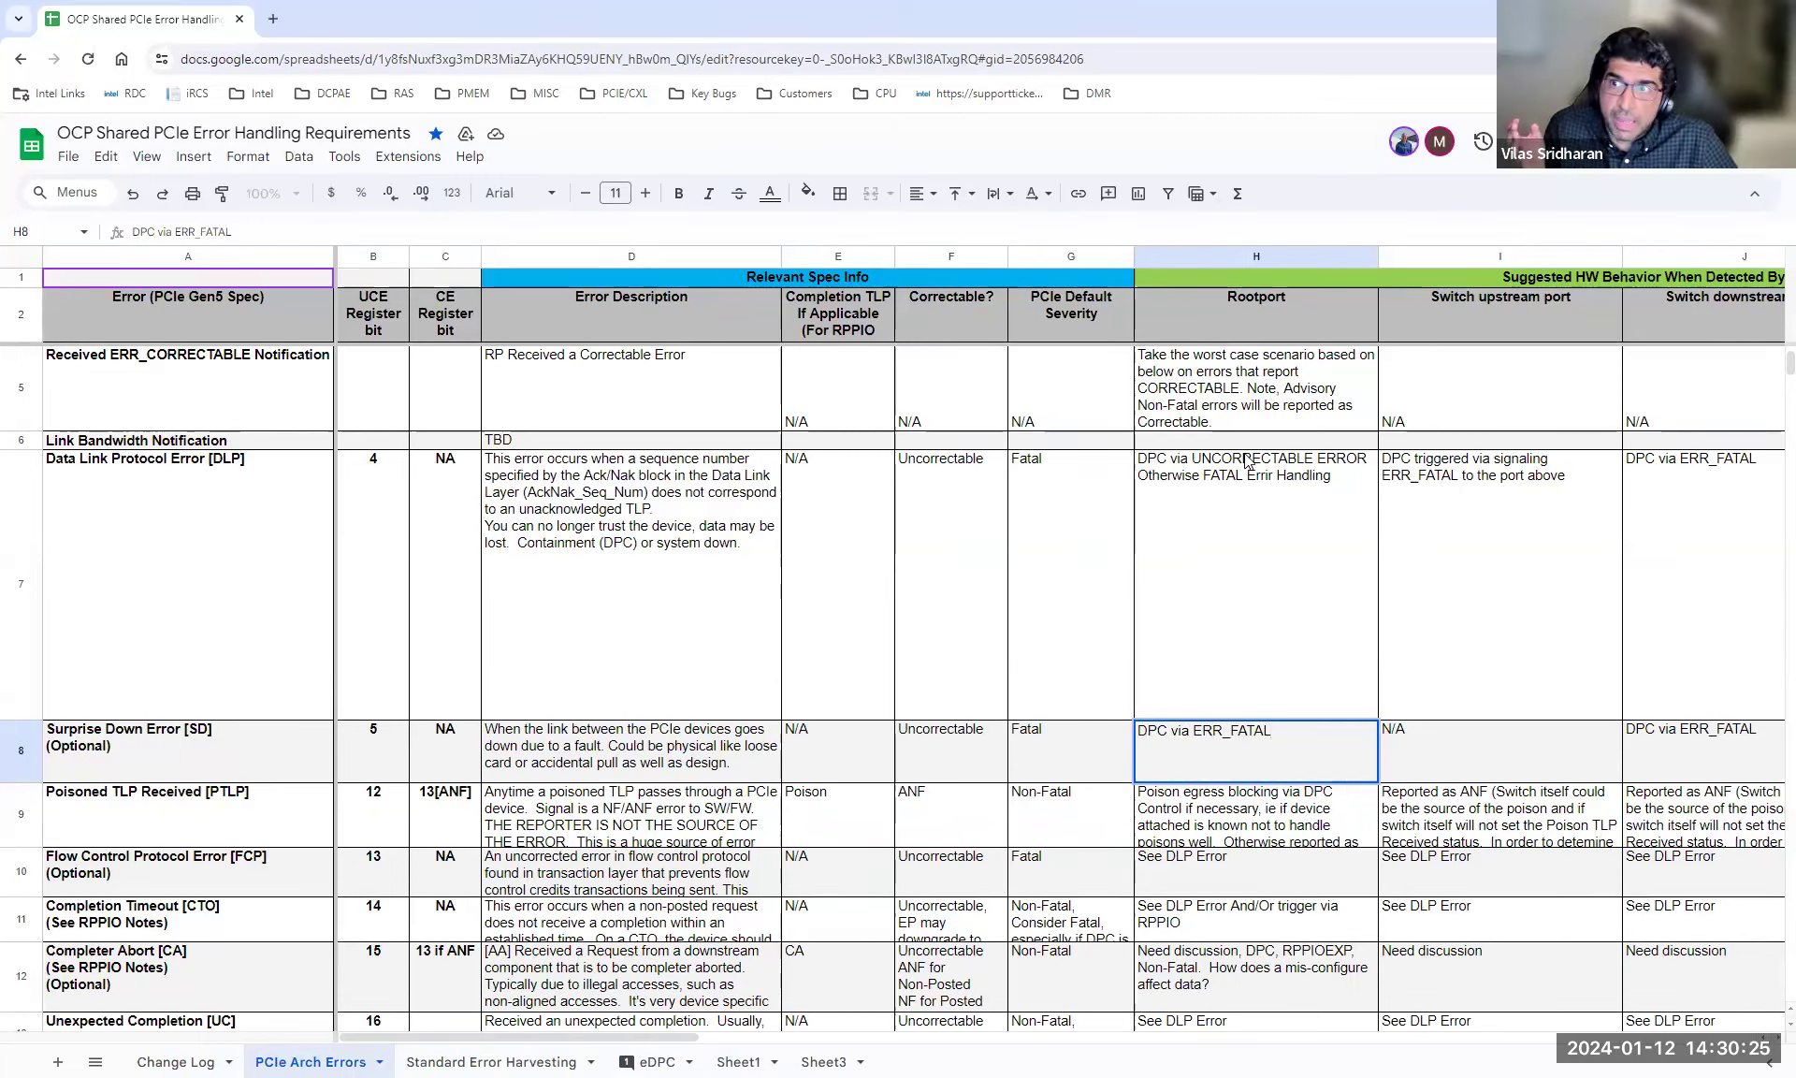
{"action": "double_click", "coordinate": [1217, 731]}
{"action": "type", "text": "U"}
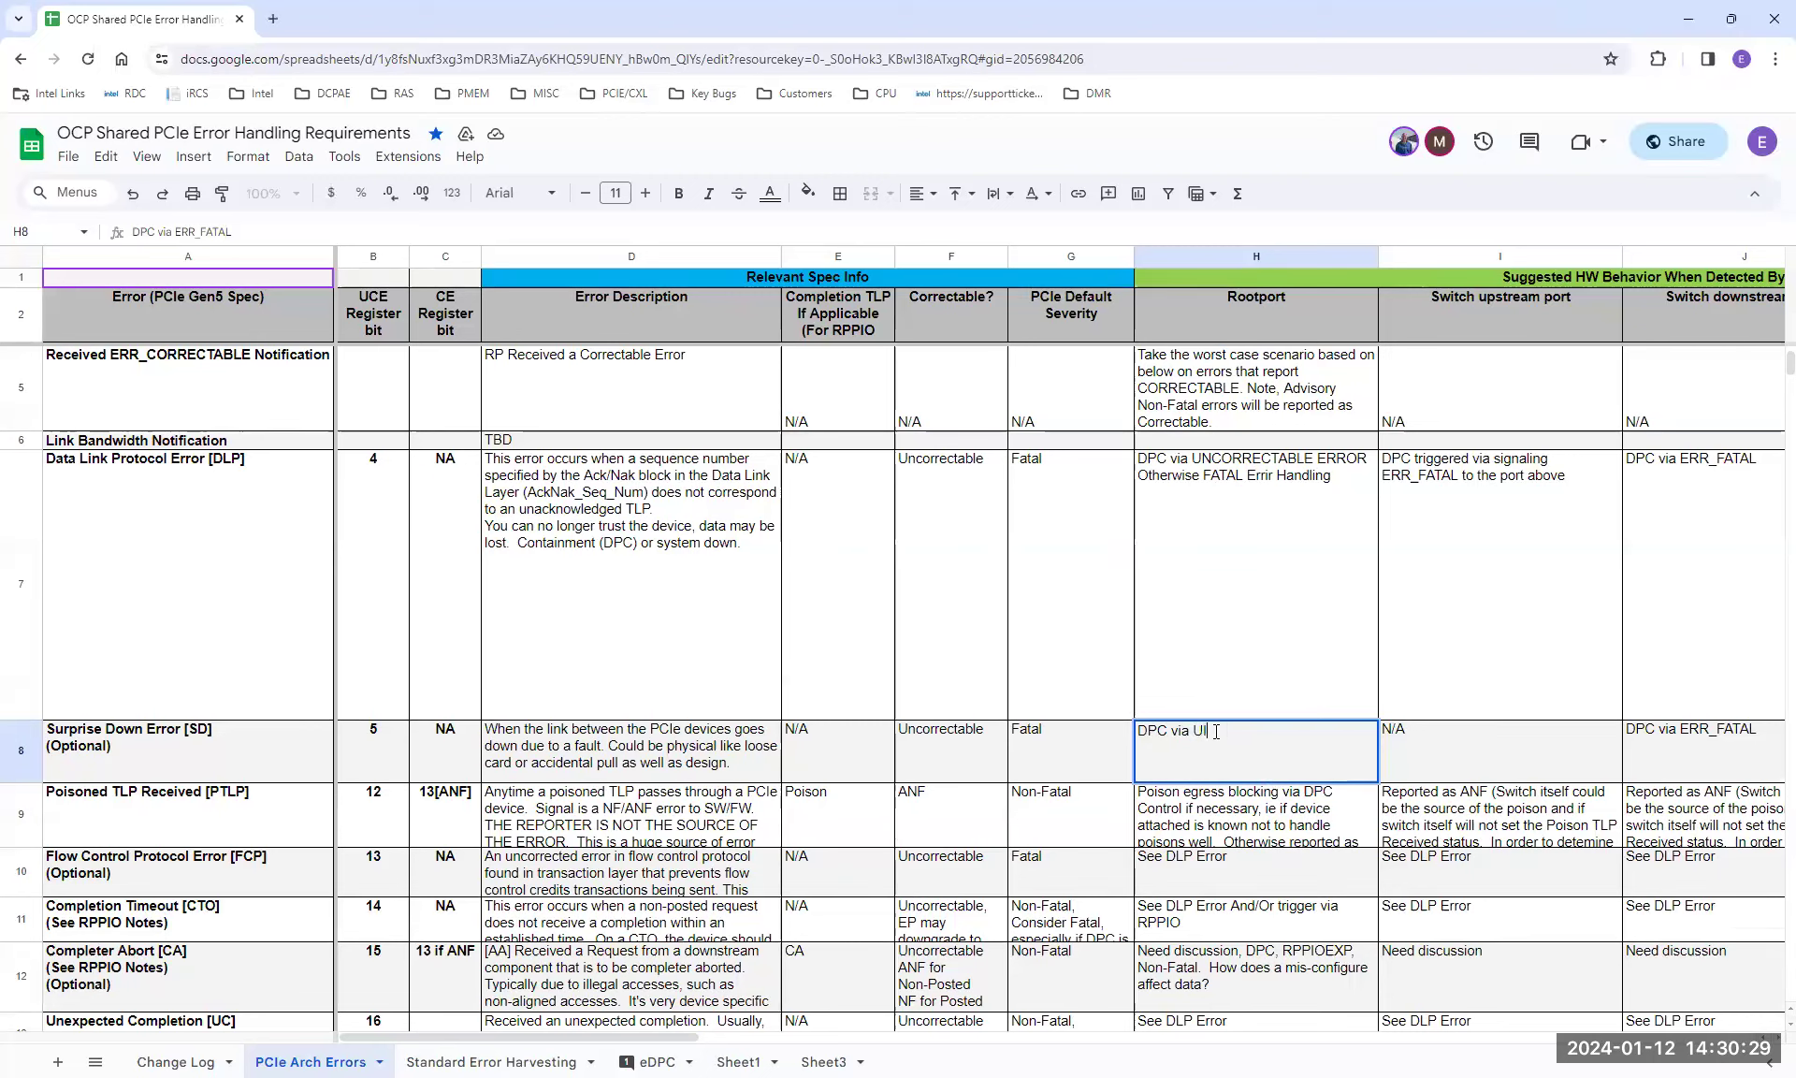
{"action": "type", "text": "NCORRECTABLE ERROR"}
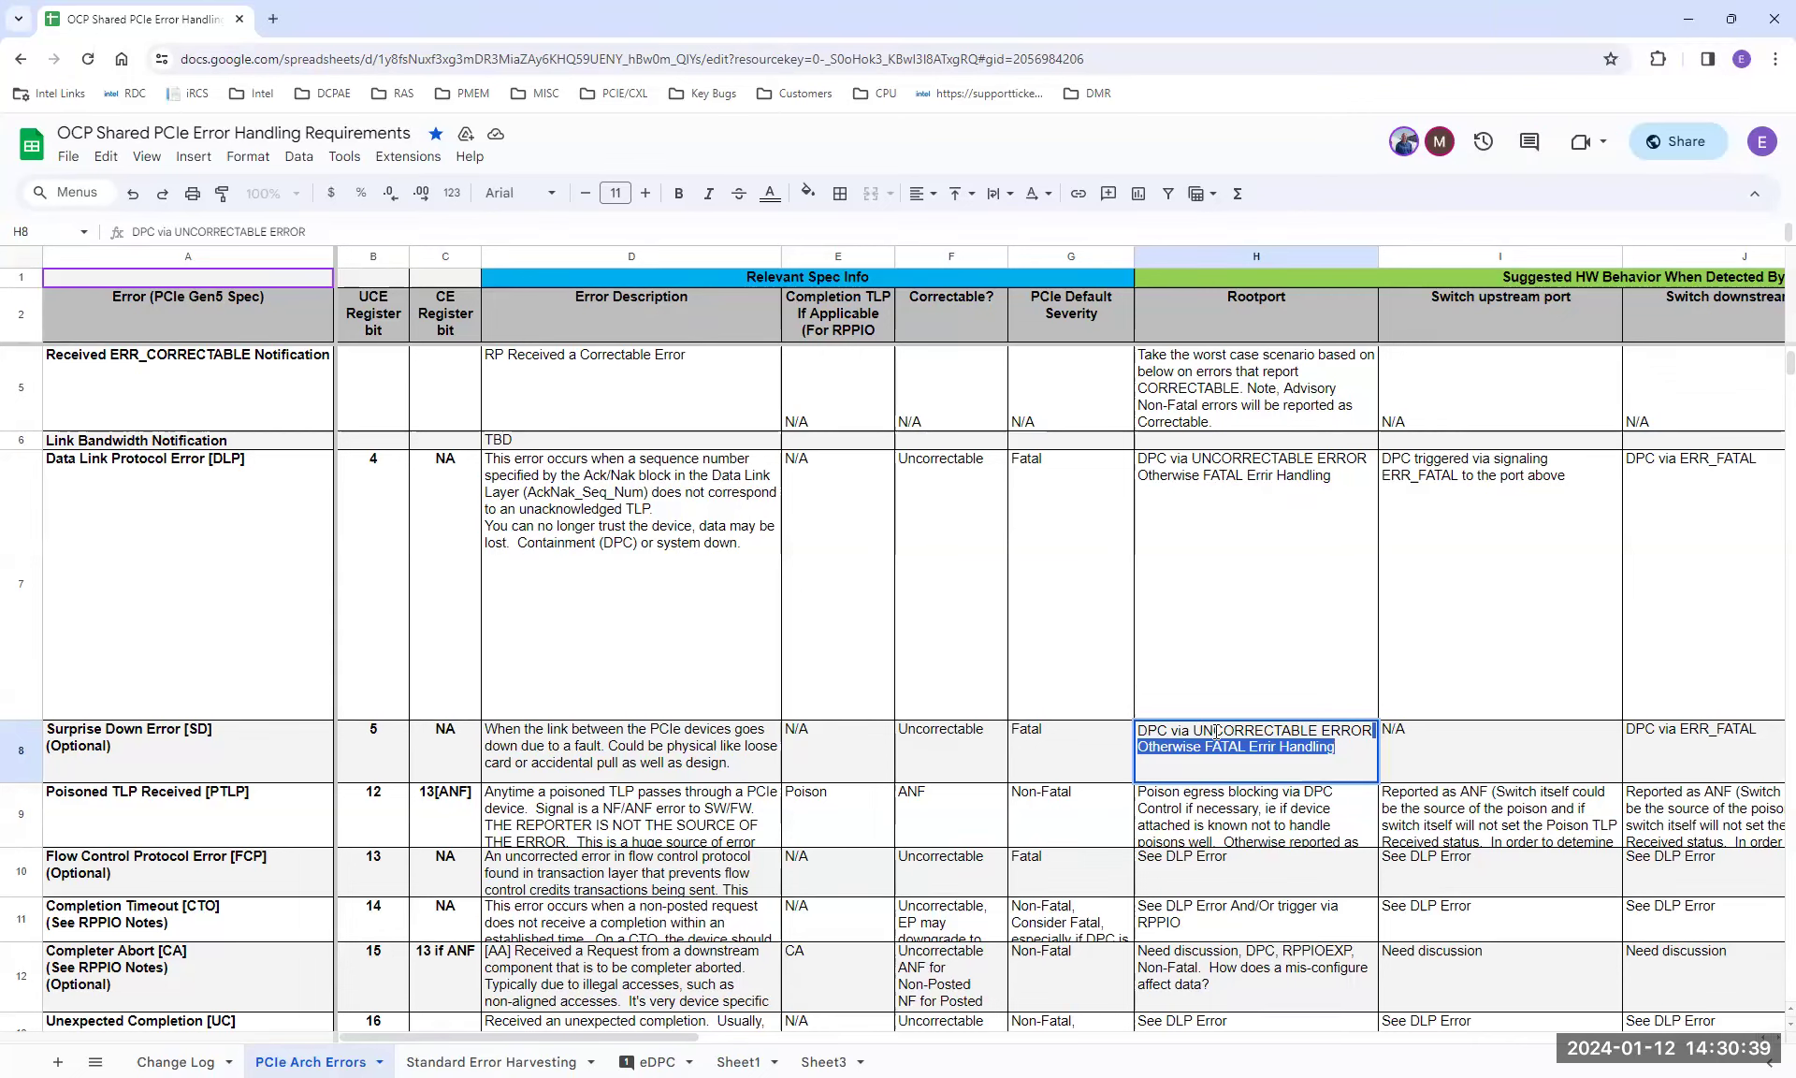
{"action": "key", "text": "BackSpace"}
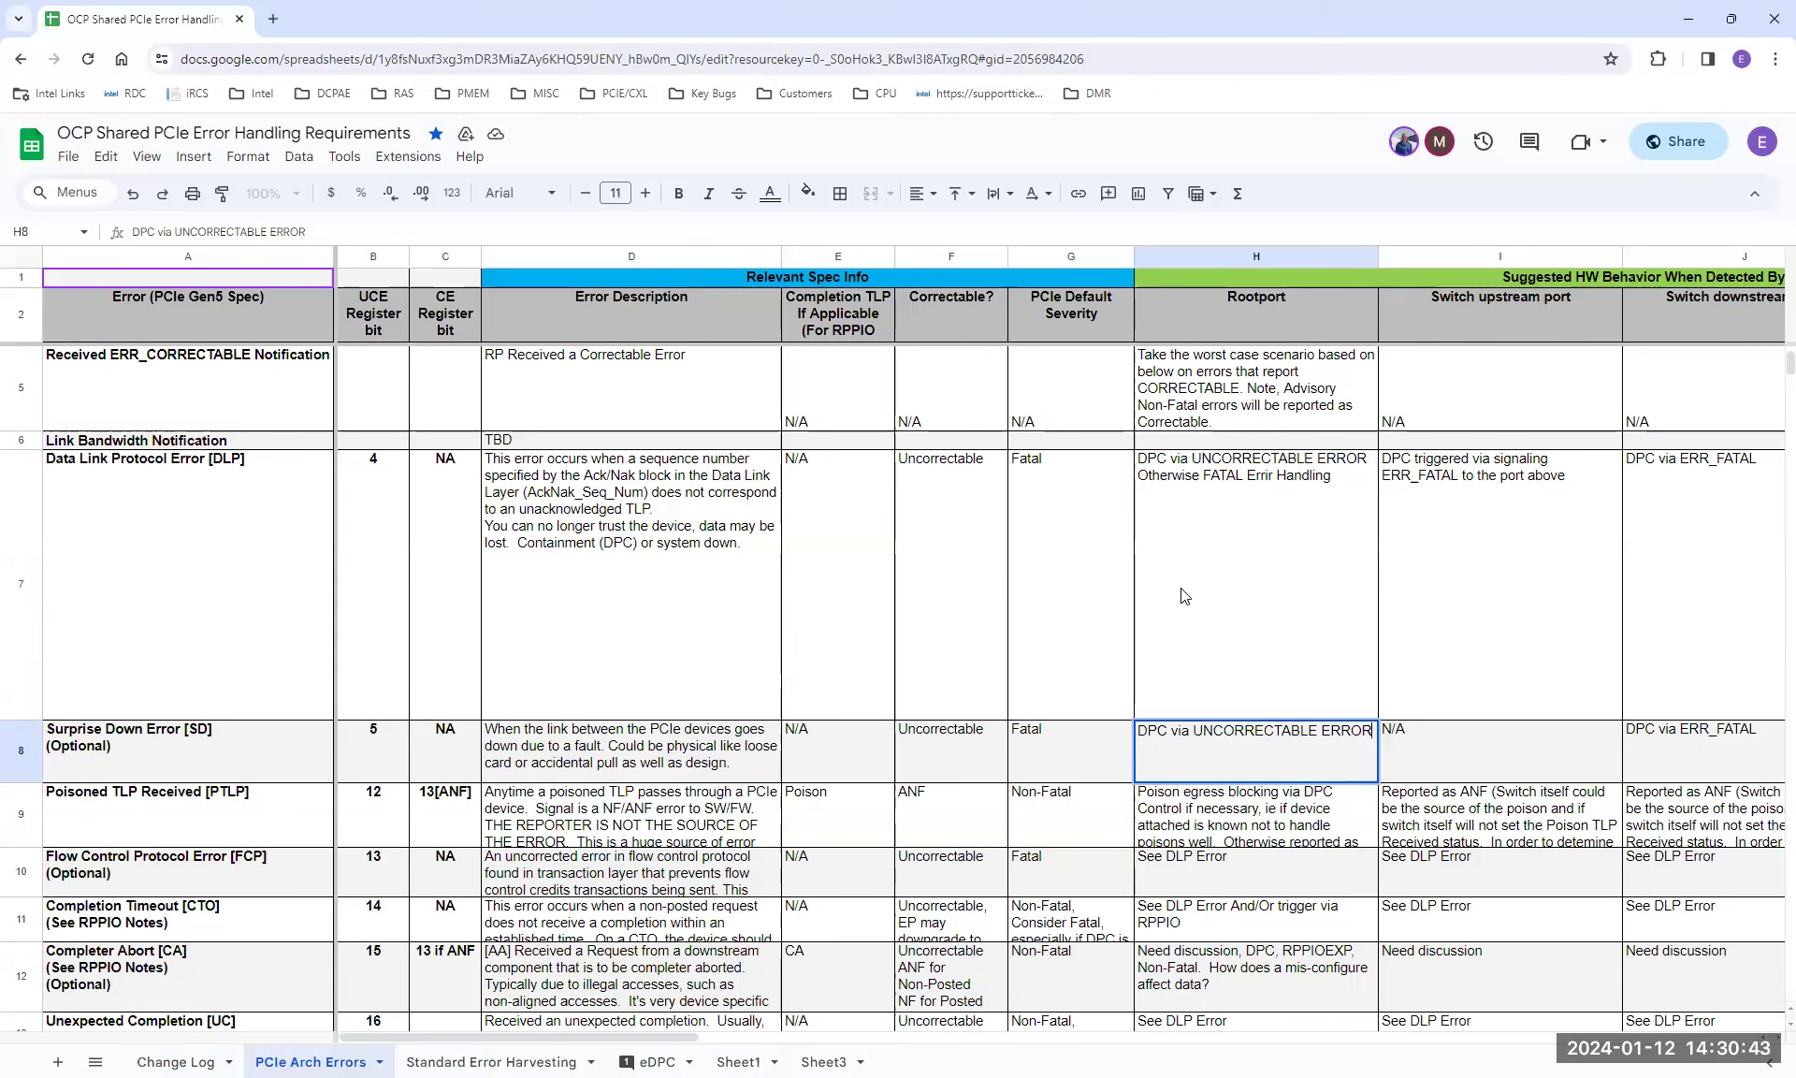
{"action": "left_click", "coordinate": [1221, 581]}
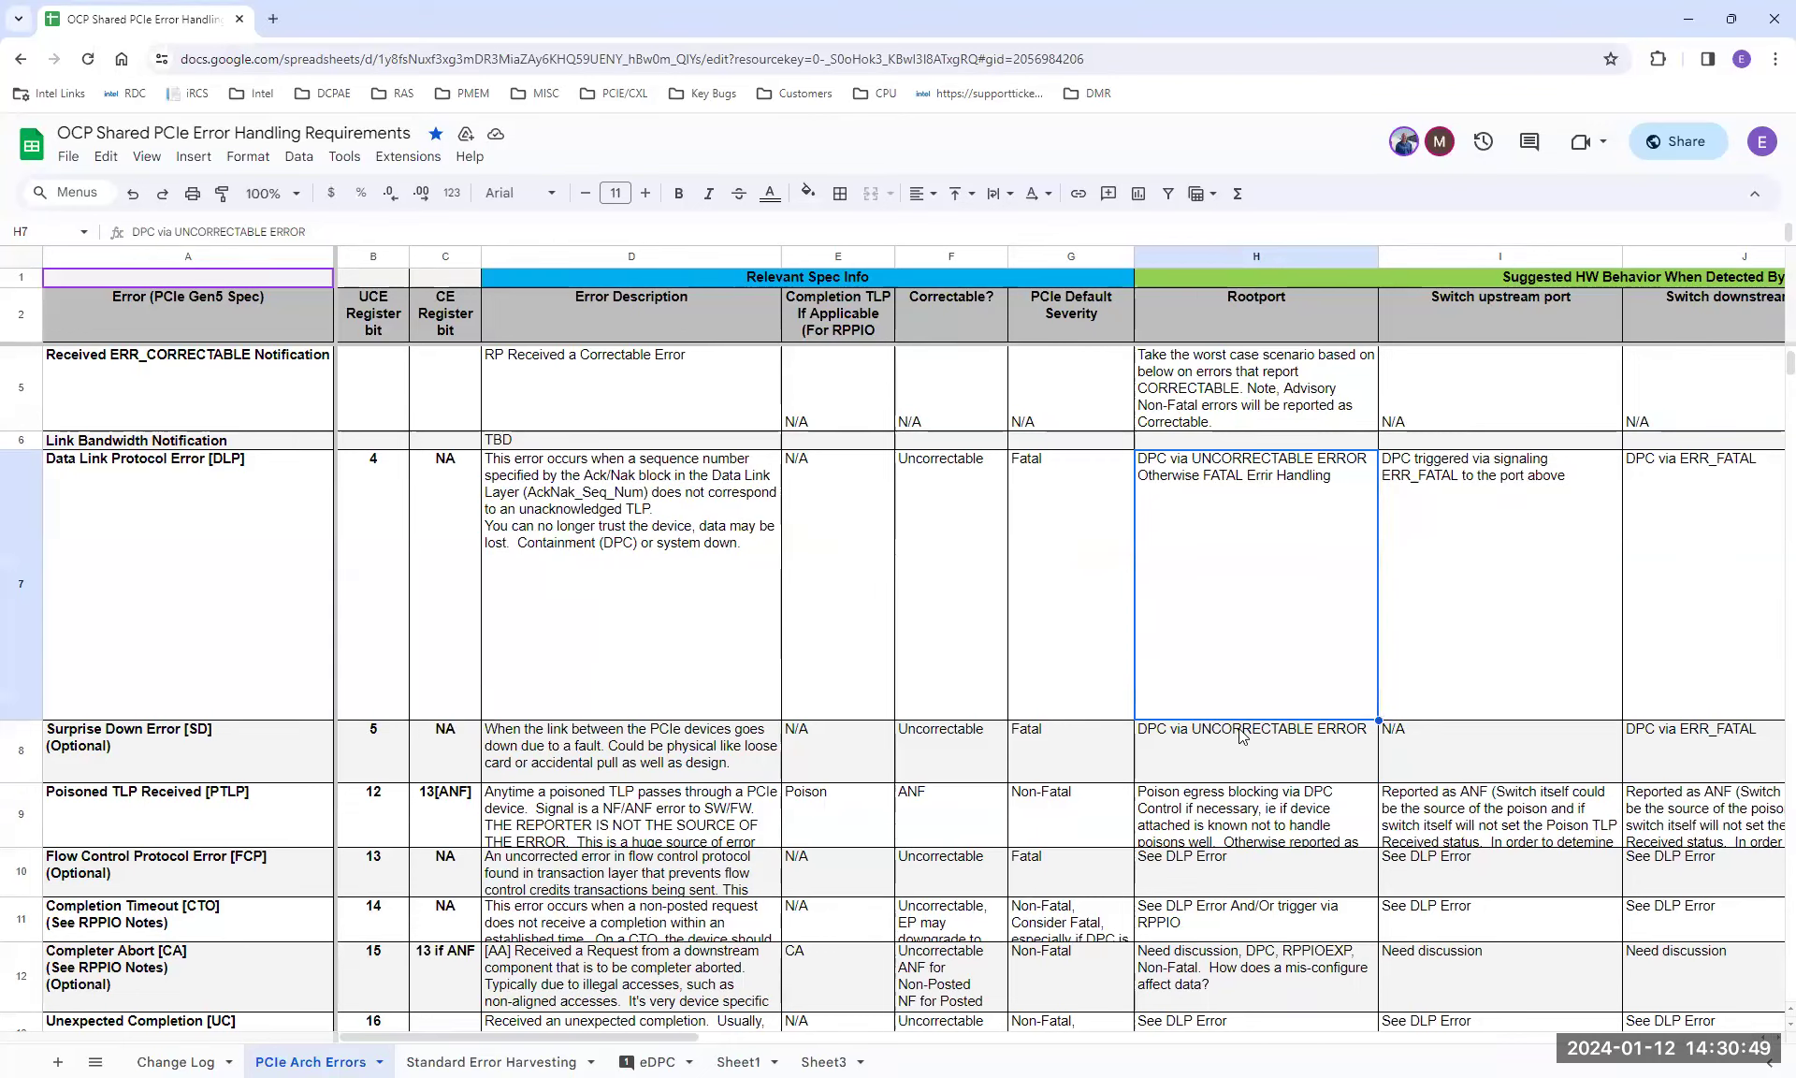
{"action": "left_click", "coordinate": [1046, 733]}
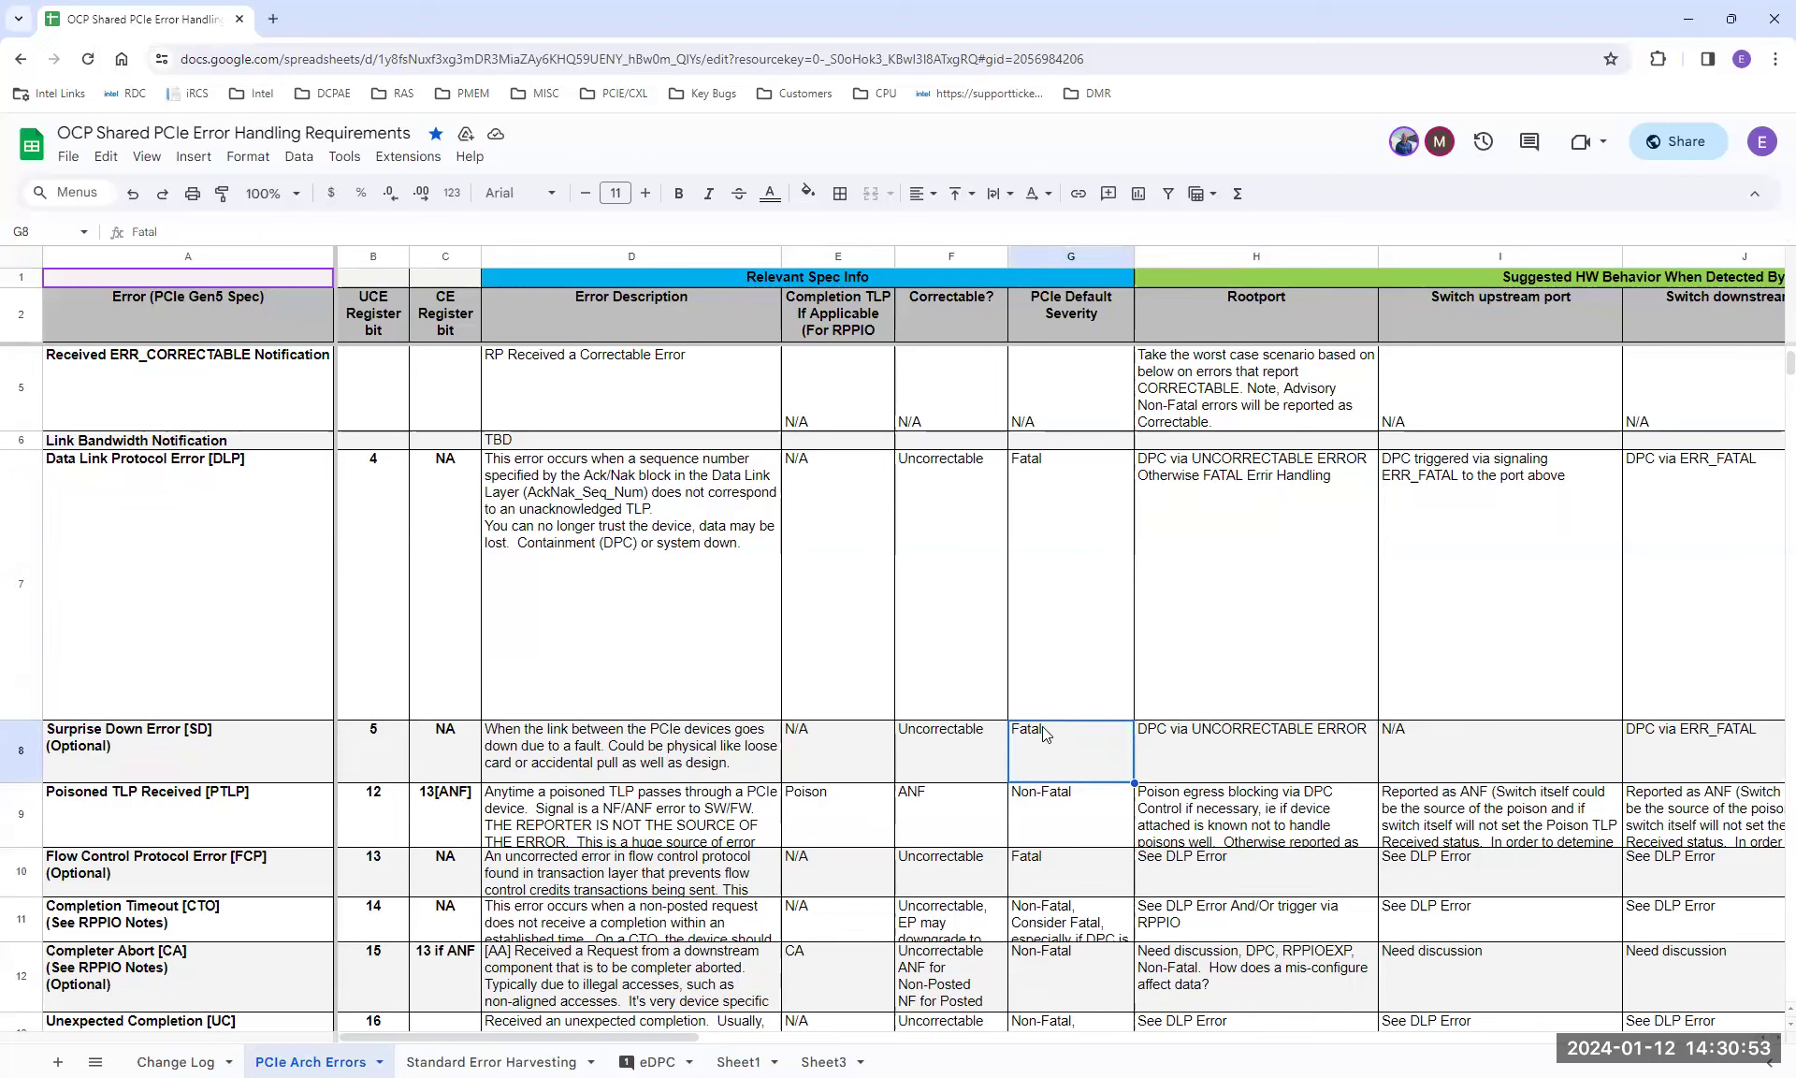
{"action": "left_click", "coordinate": [1300, 755]}
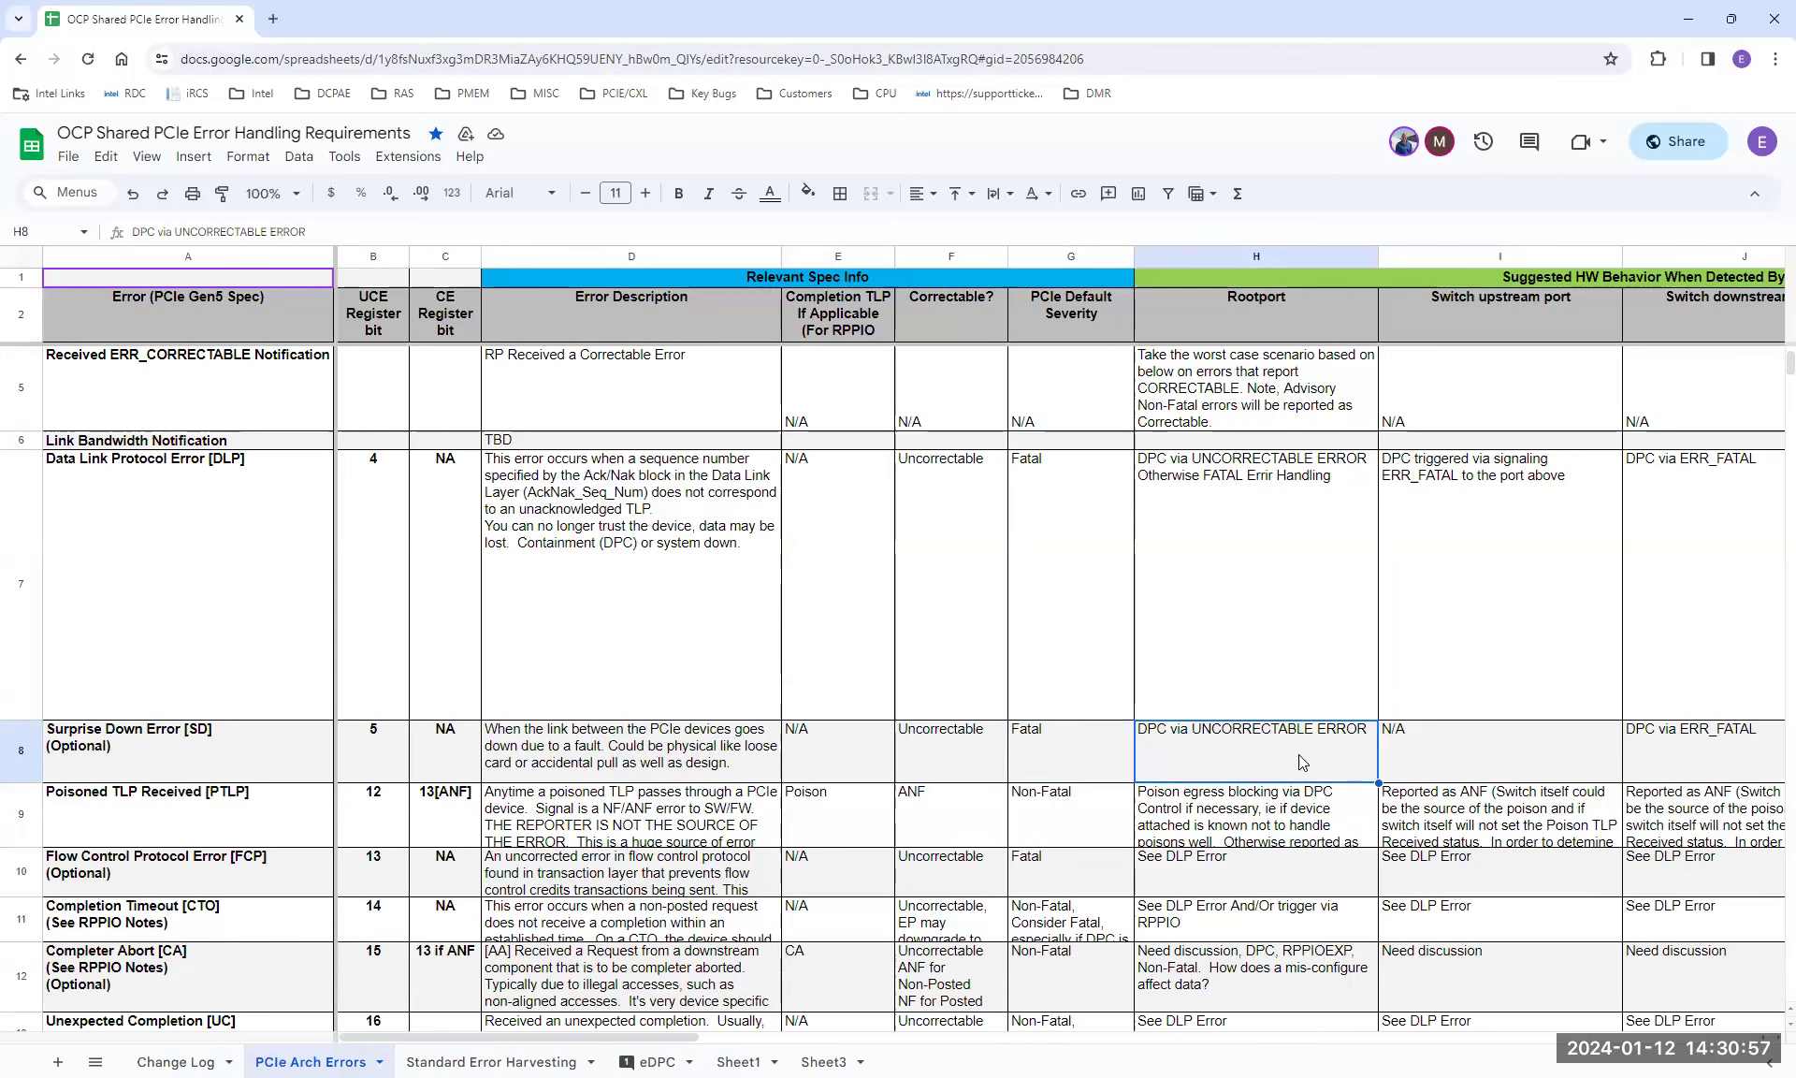
{"action": "left_click", "coordinate": [1237, 579]}
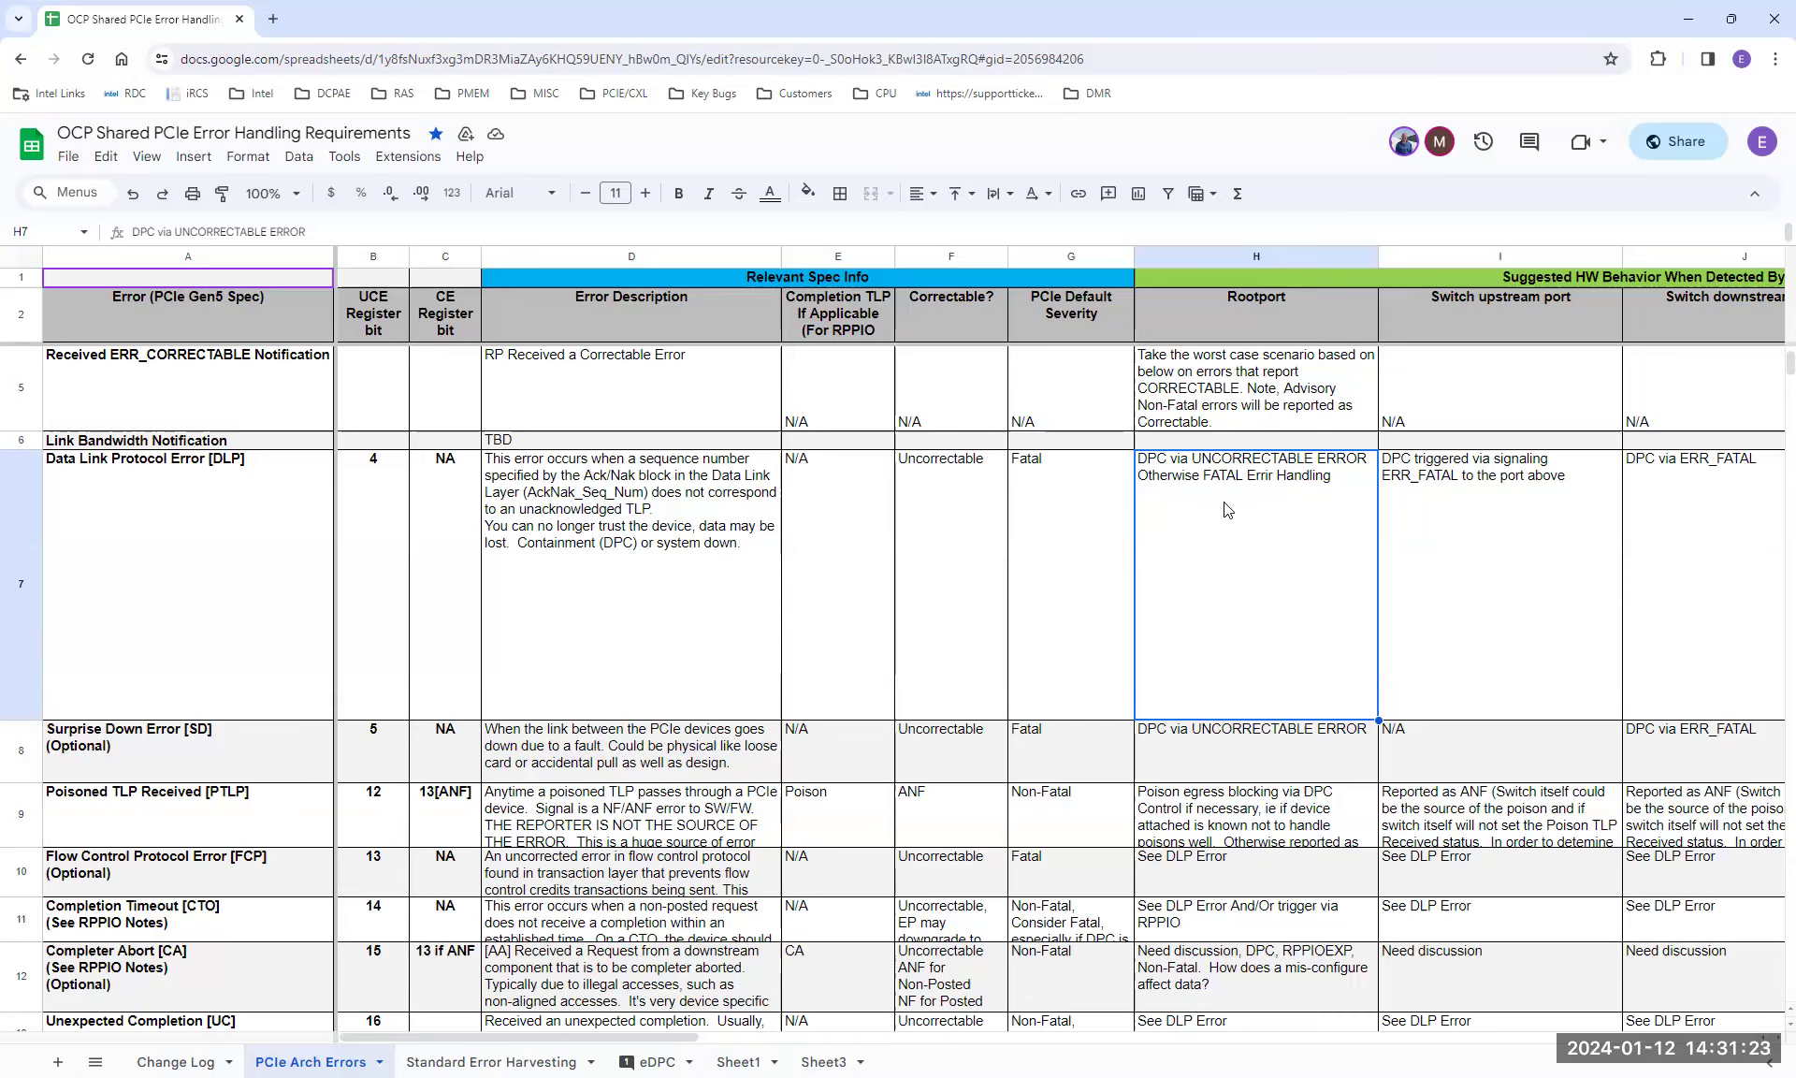
{"action": "left_click", "coordinate": [1245, 739]}
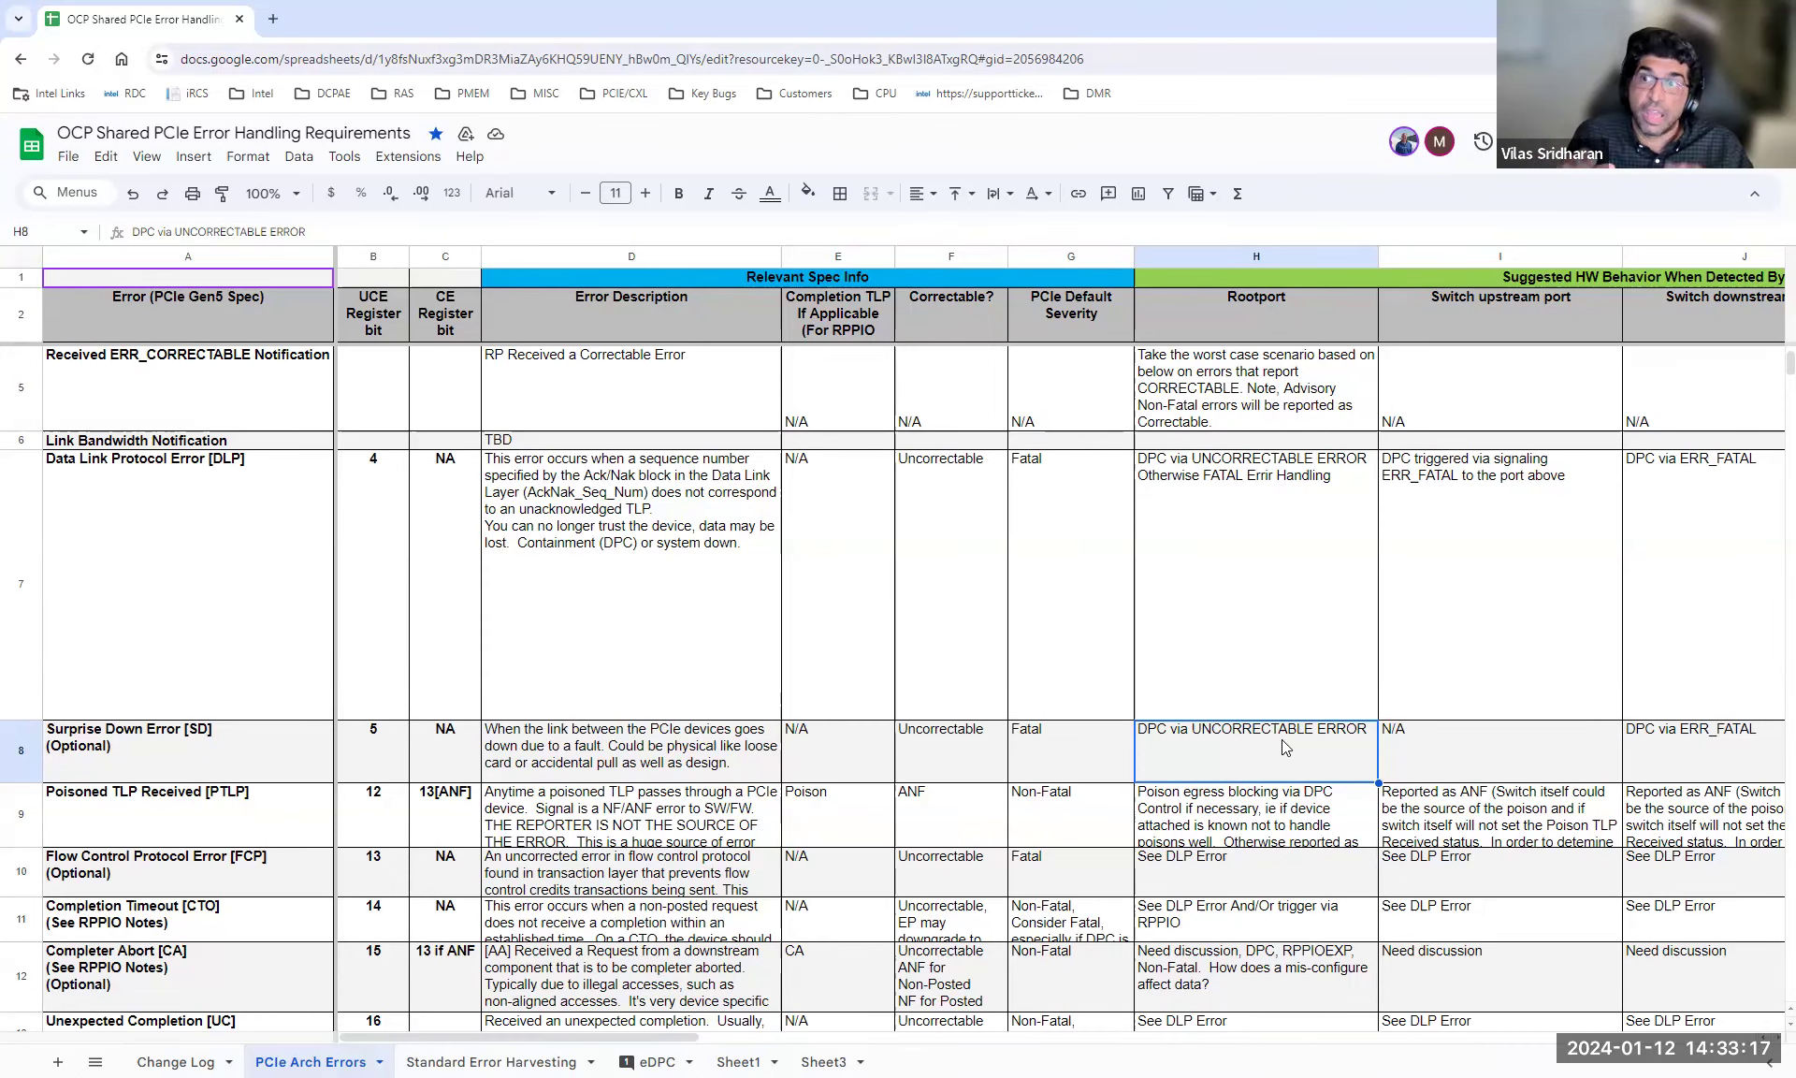
Hide columns I through Q so the Further Comments column sits directly beside the Rootport column
{"action": "scroll", "coordinate": [1281, 739], "scroll_direction": "right", "scroll_amount": 10}
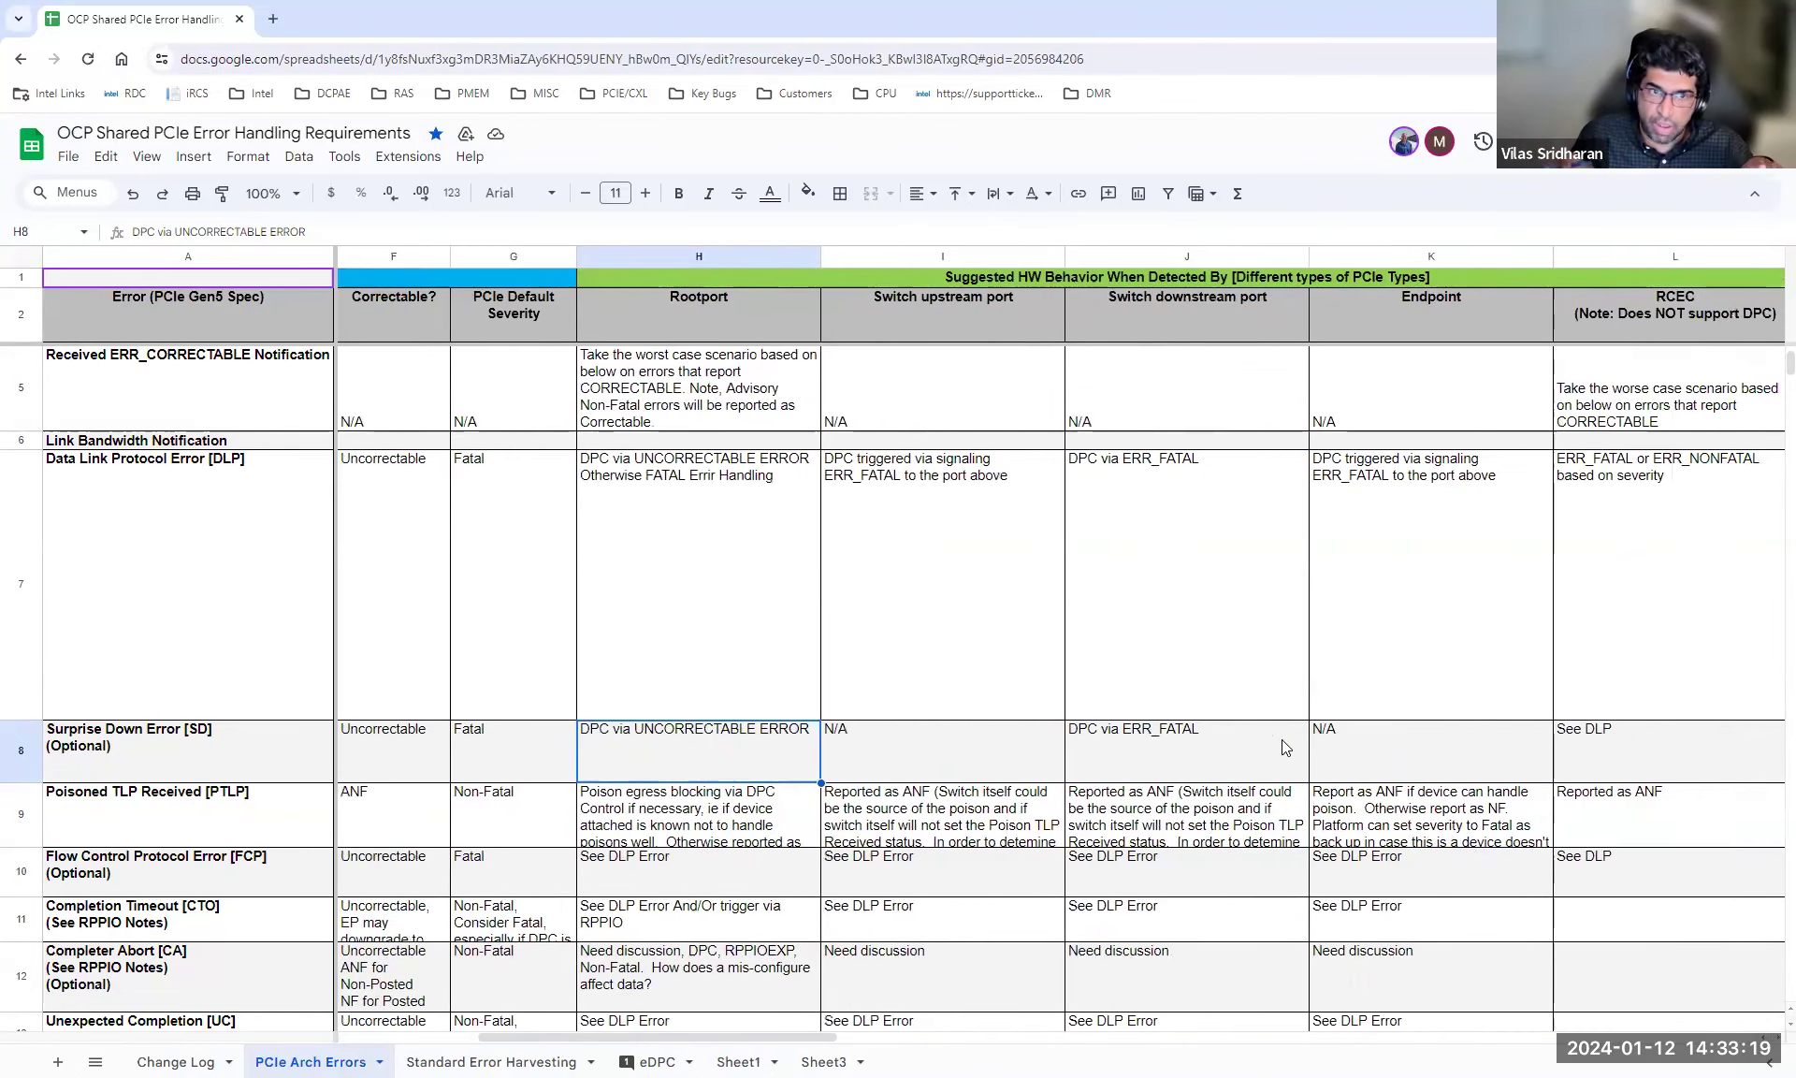
{"action": "scroll", "coordinate": [1281, 739], "scroll_direction": "right", "scroll_amount": 10}
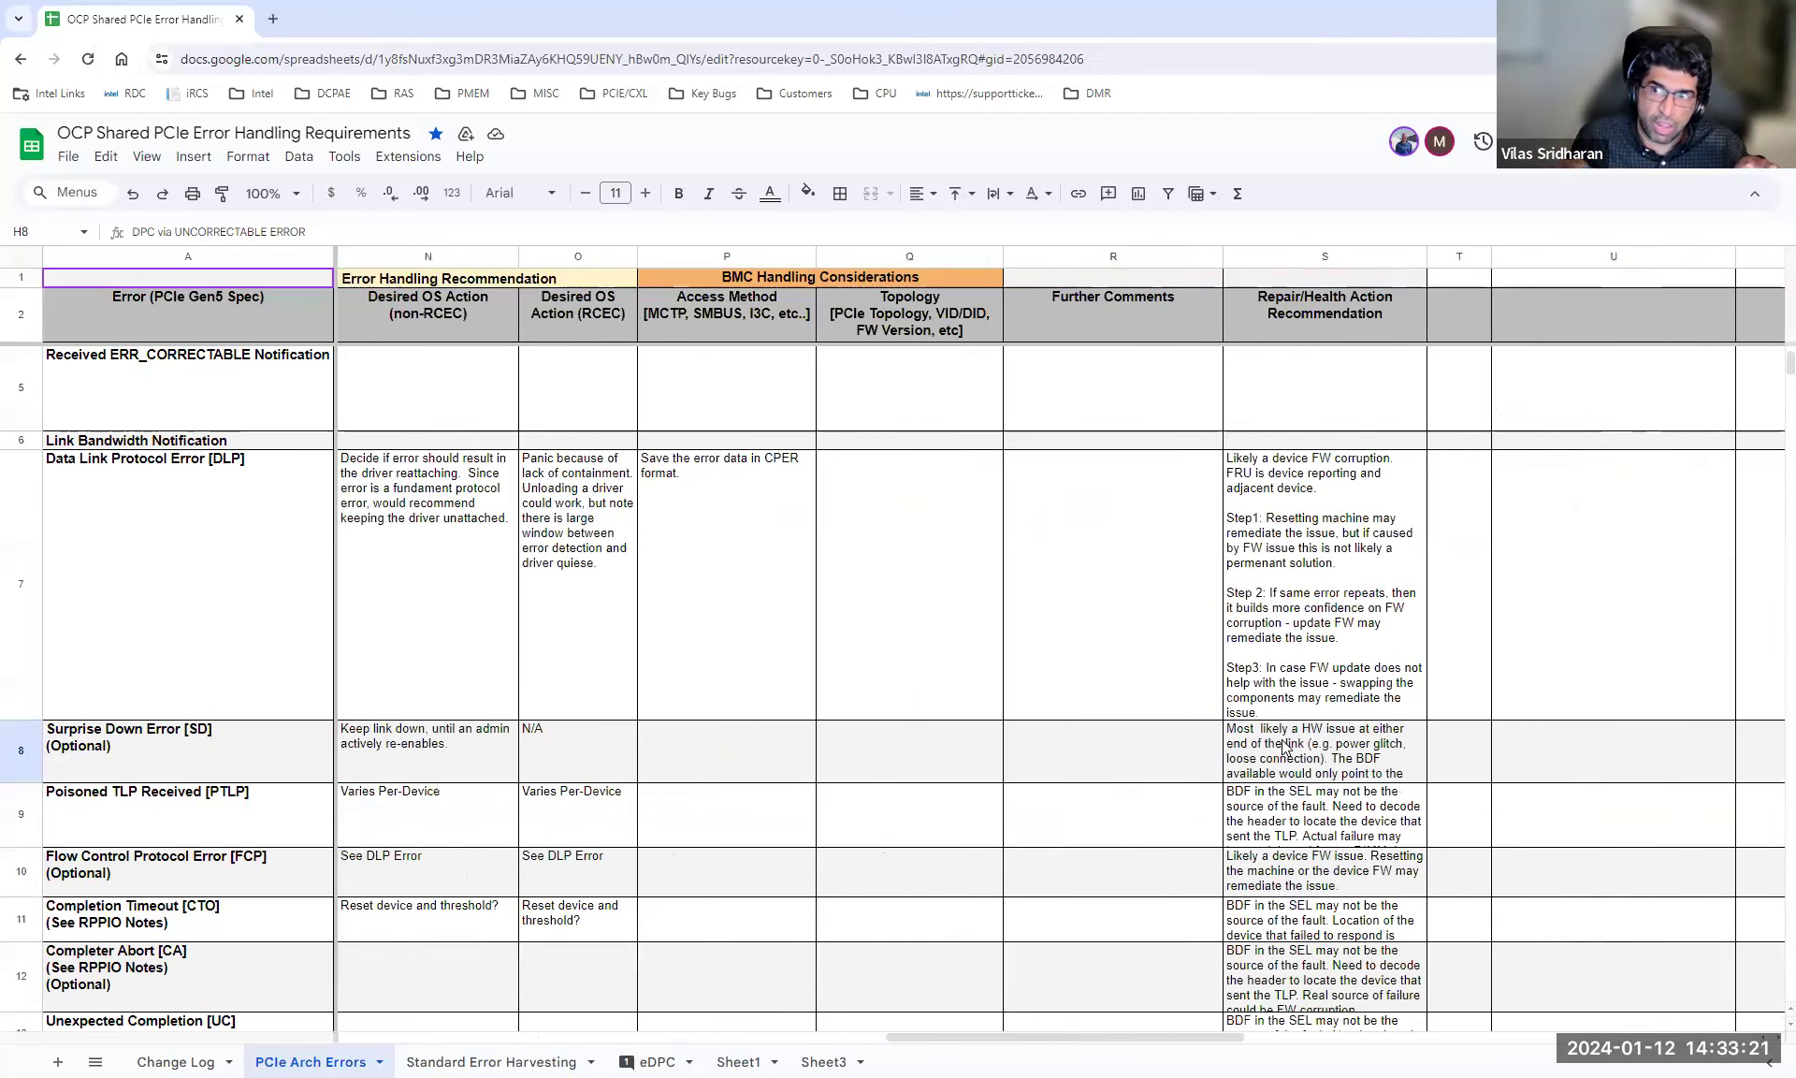
{"action": "scroll", "coordinate": [1286, 743], "scroll_direction": "left", "scroll_amount": 15}
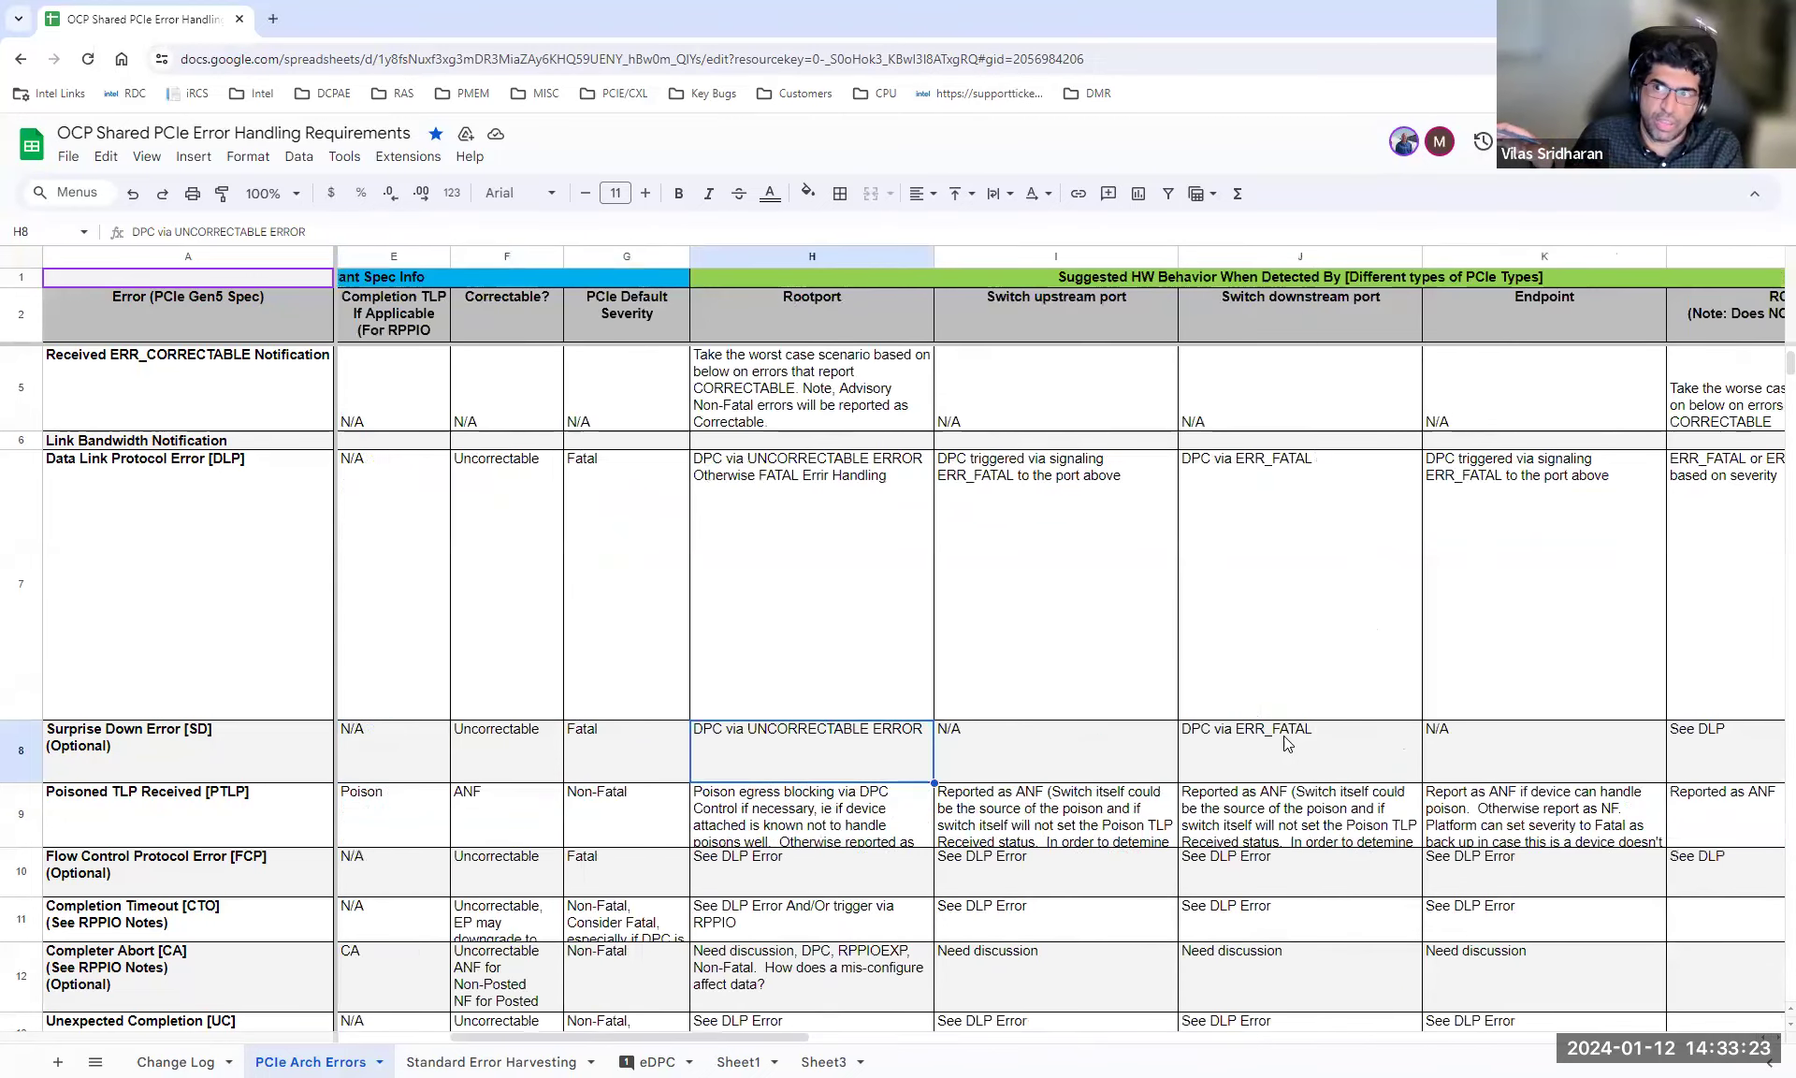
{"action": "scroll", "coordinate": [1283, 735], "scroll_direction": "right", "scroll_amount": 1}
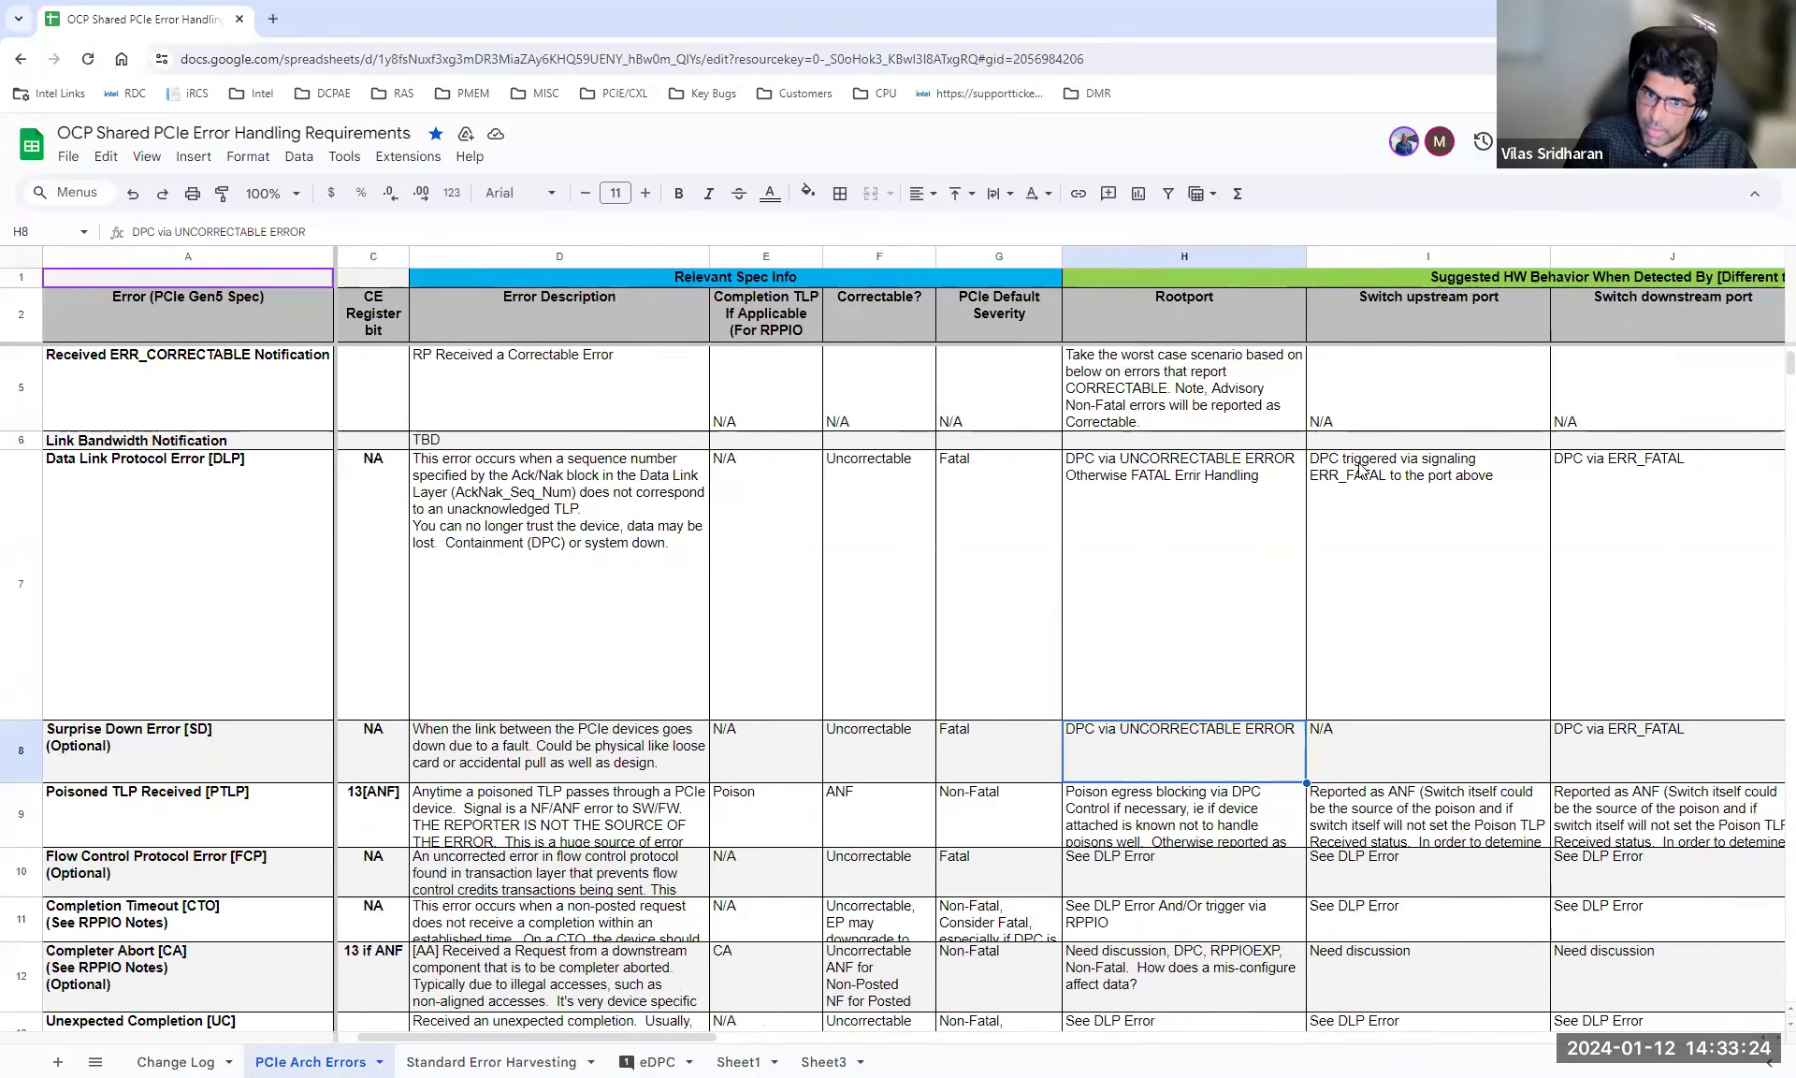
{"action": "left_click", "coordinate": [1392, 258]}
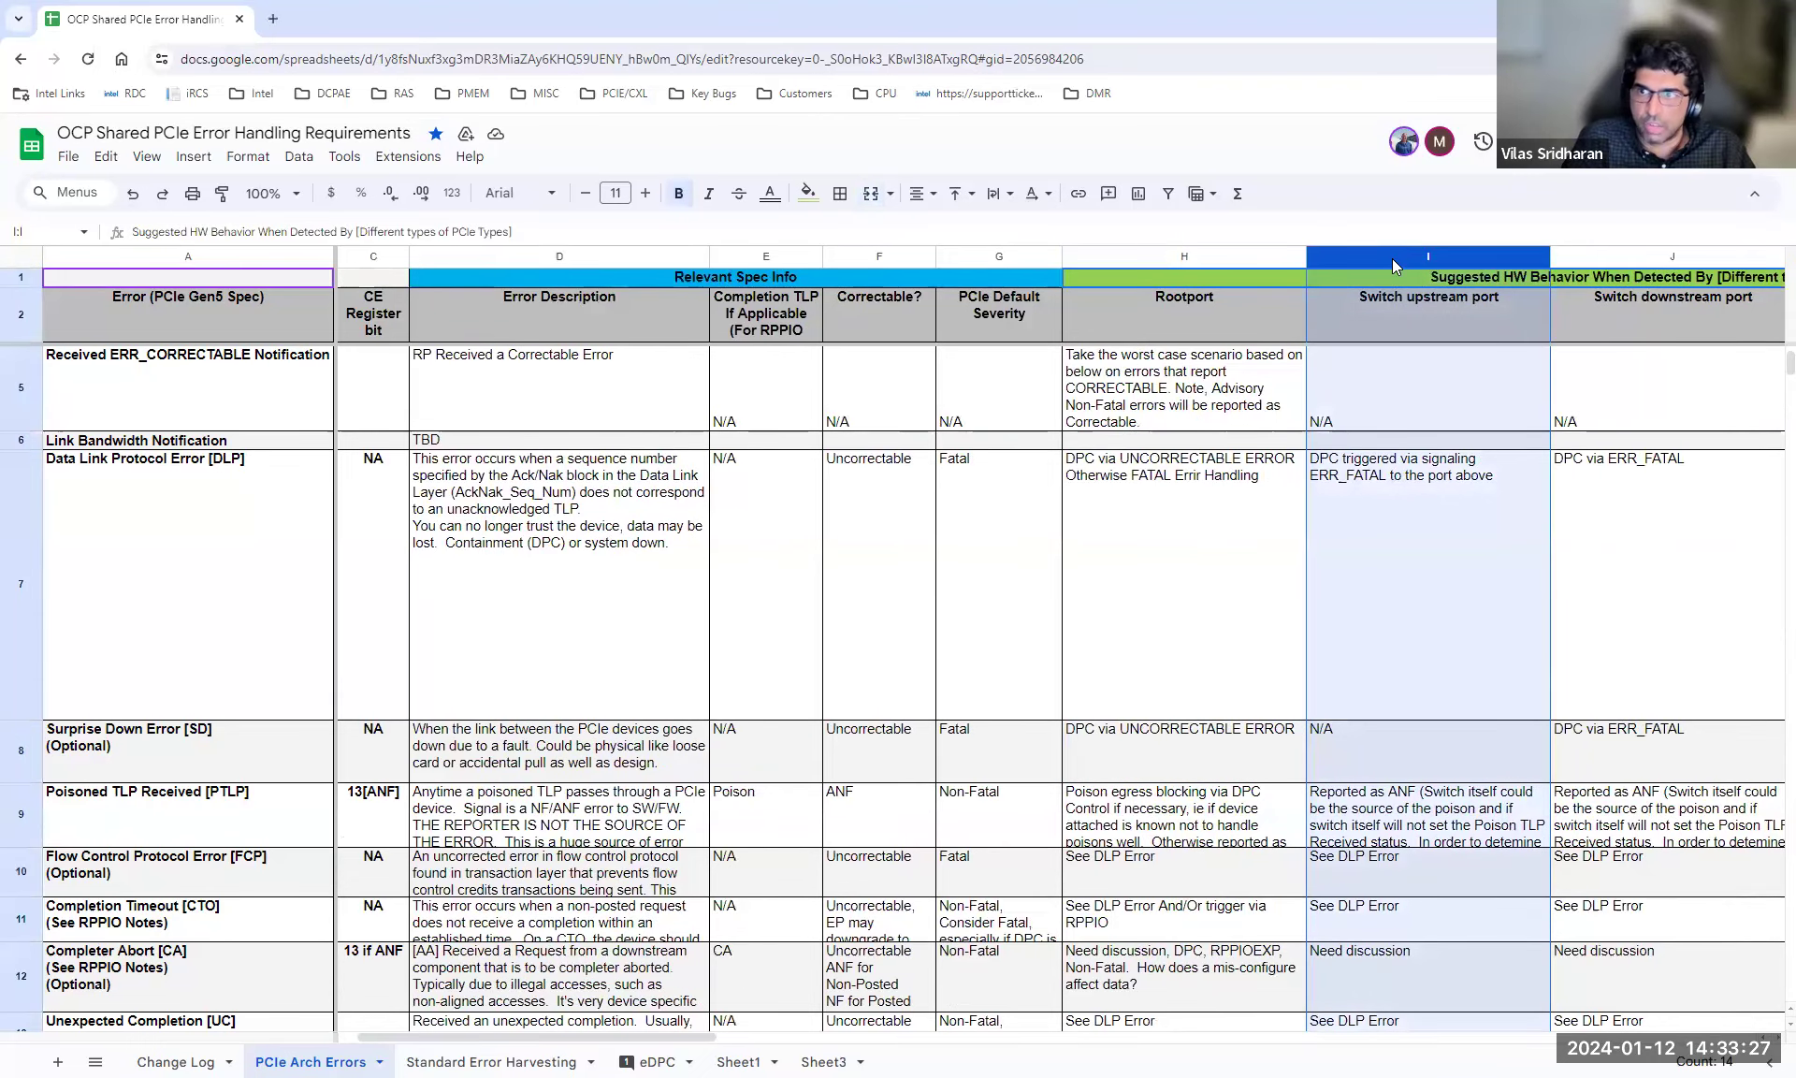
{"action": "scroll", "coordinate": [1394, 257], "scroll_direction": "right", "scroll_amount": 3}
{"action": "scroll", "coordinate": [1395, 256], "scroll_direction": "right", "scroll_amount": 5}
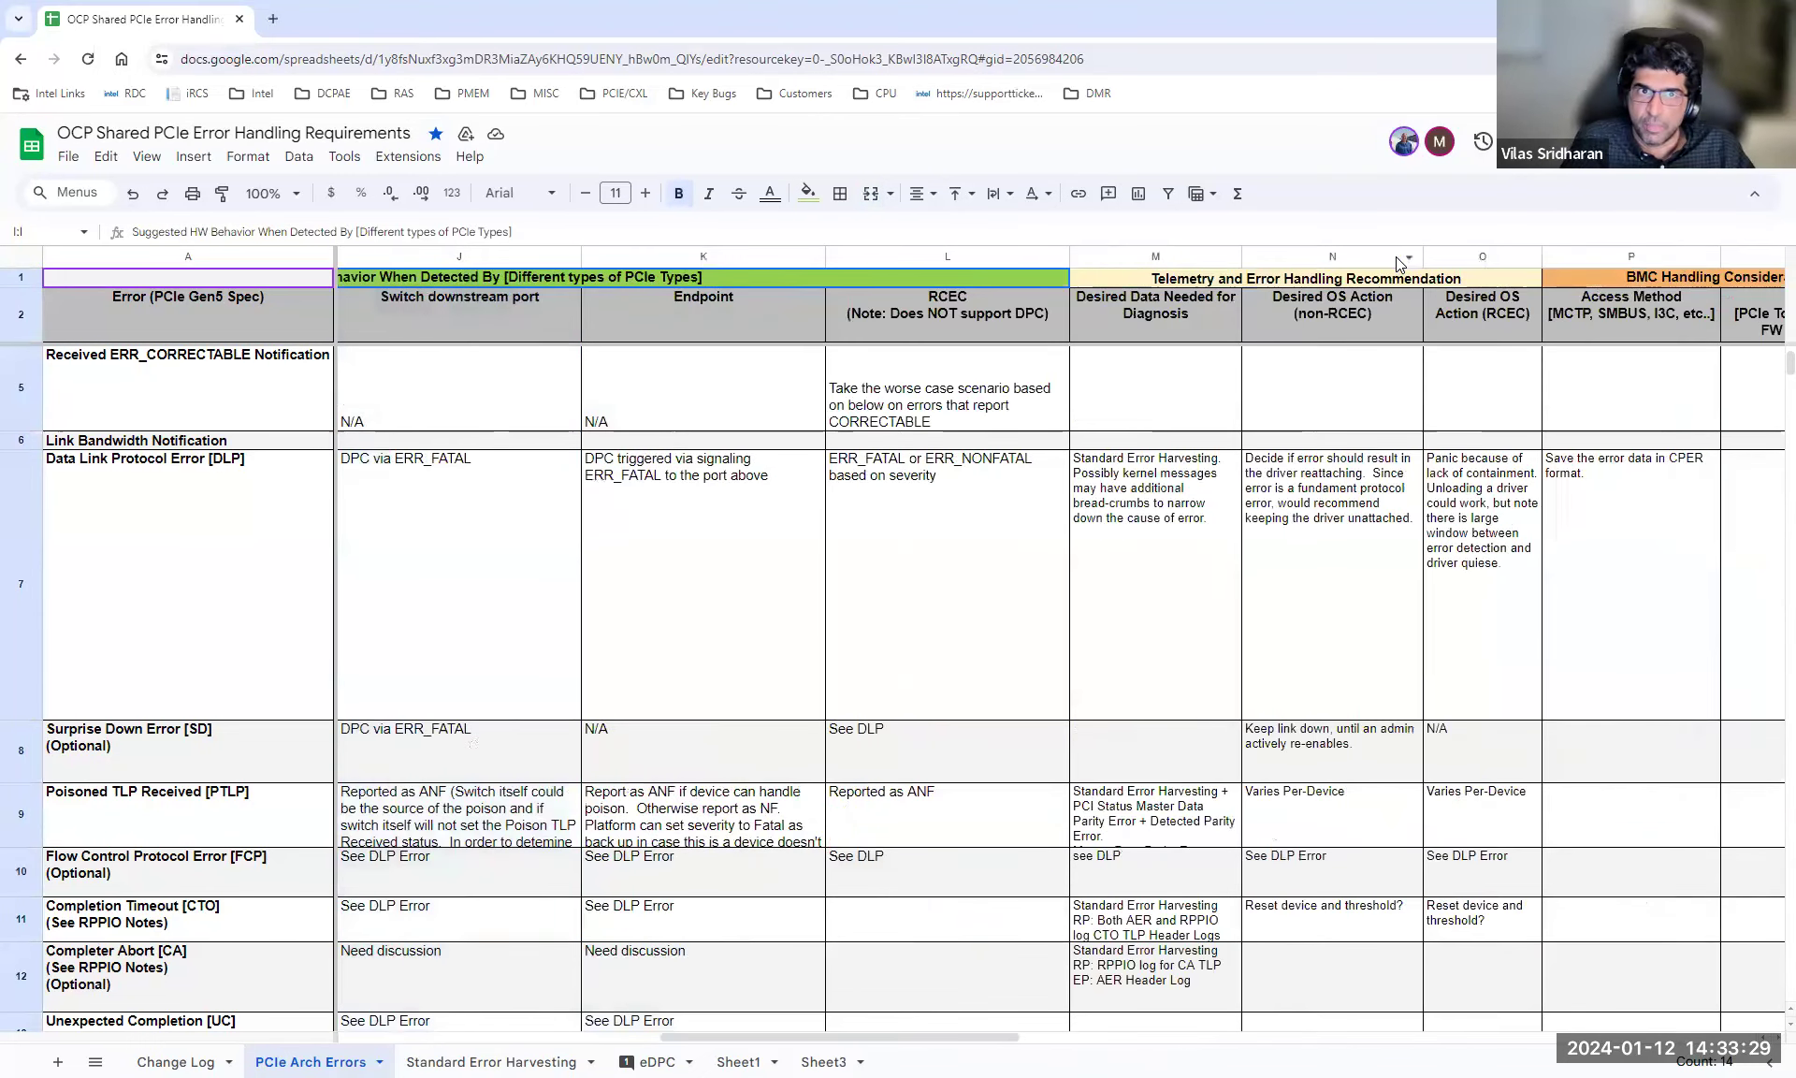
{"action": "scroll", "coordinate": [1395, 257], "scroll_direction": "right", "scroll_amount": 3}
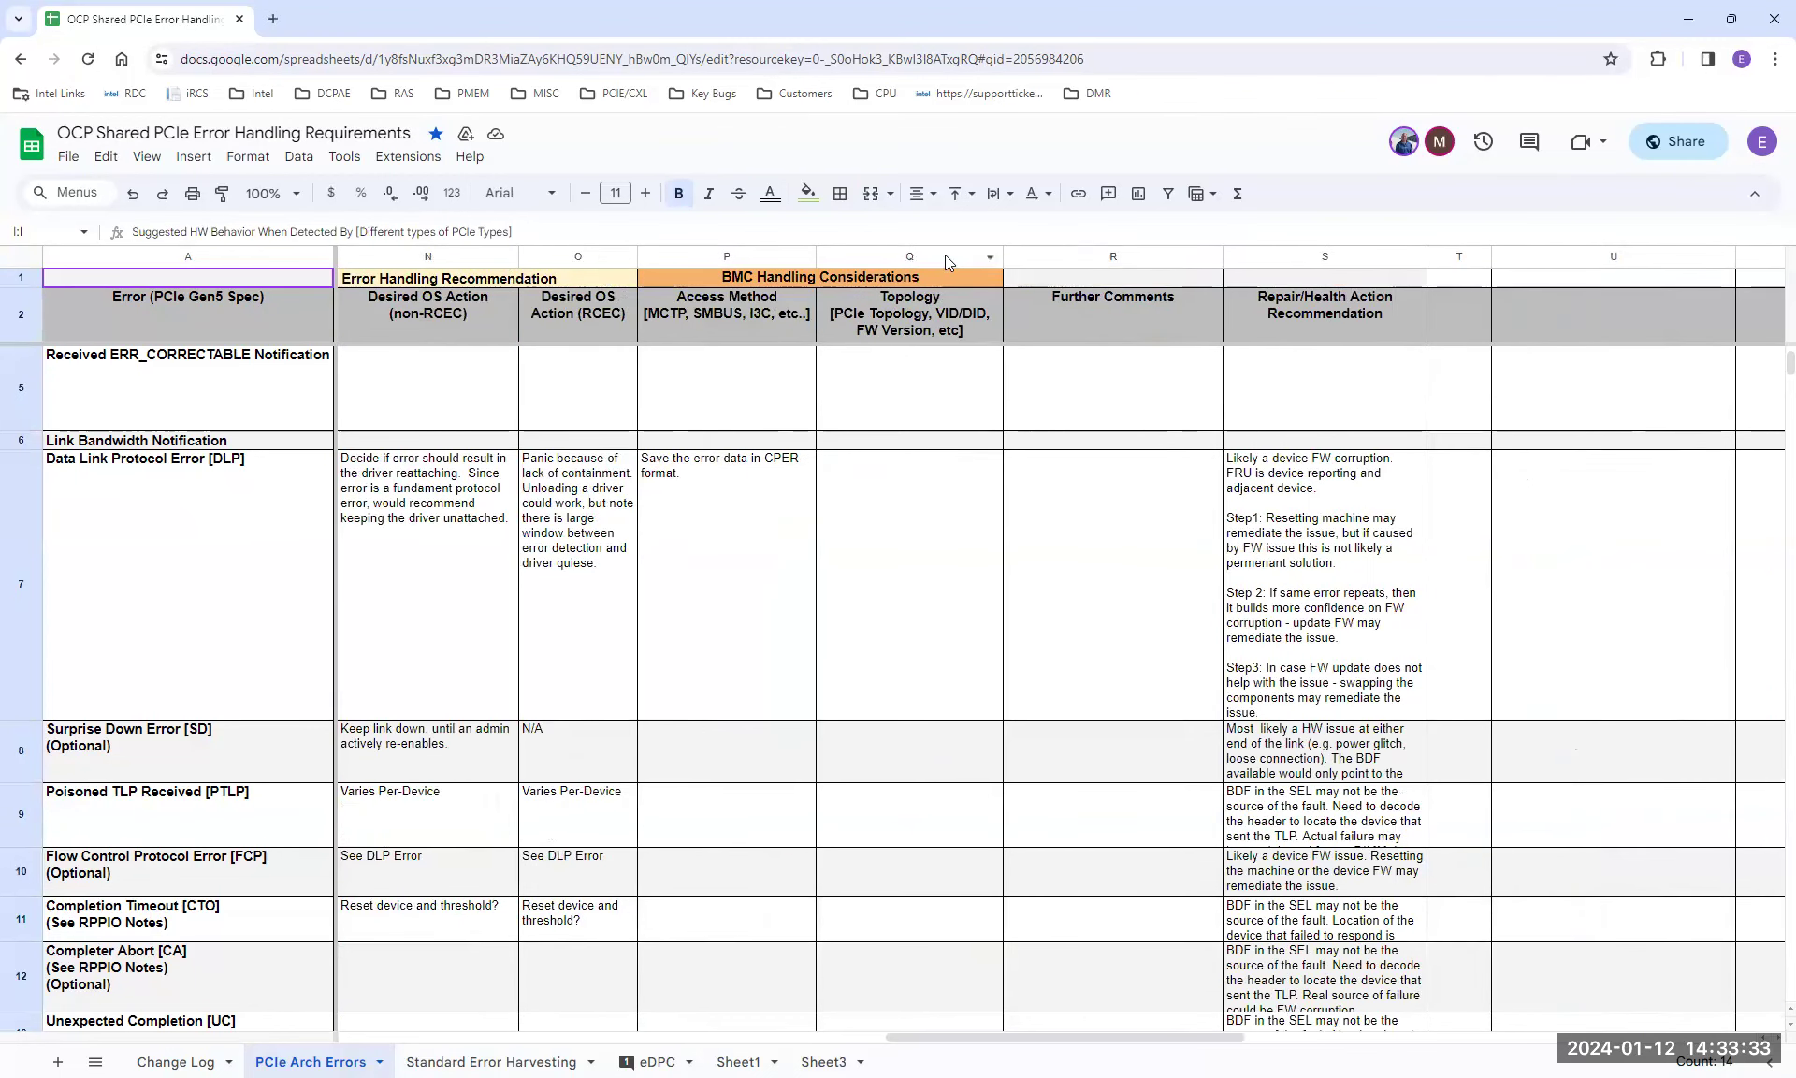
{"action": "left_click", "coordinate": [945, 254], "text": "shift"}
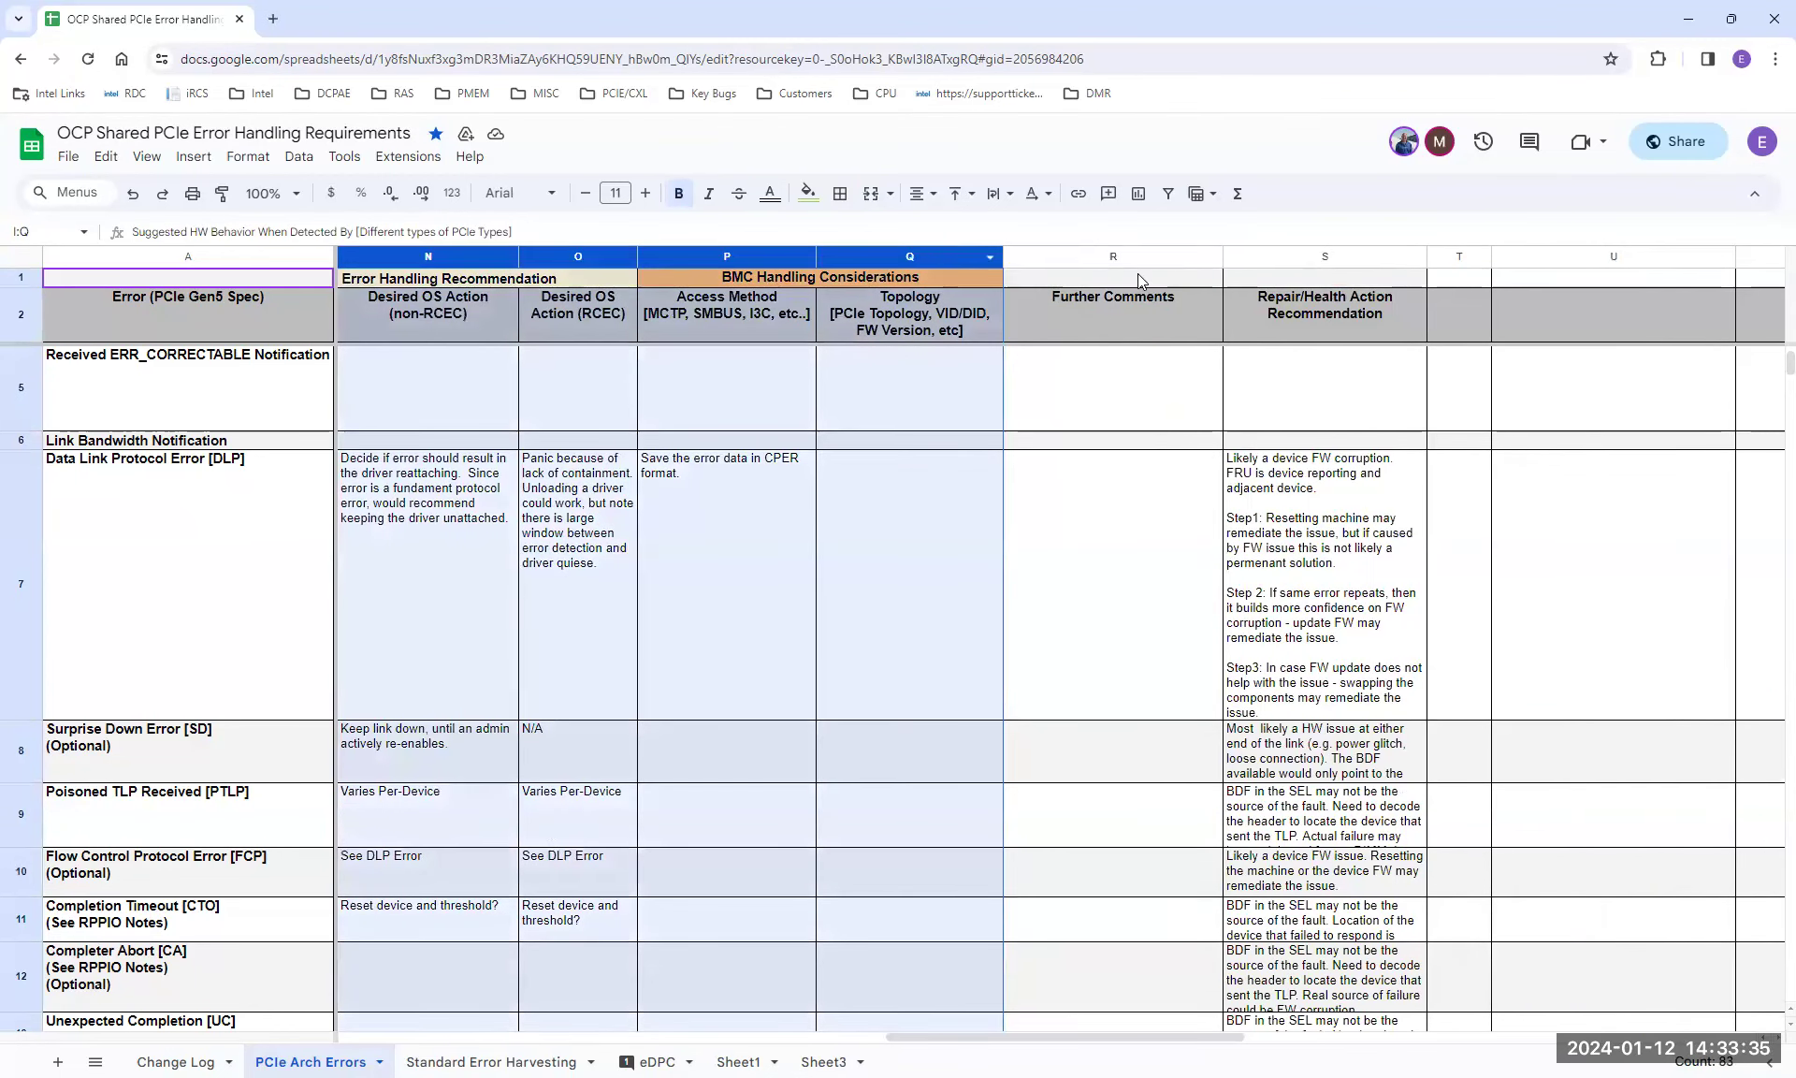
{"action": "right_click", "coordinate": [926, 263]}
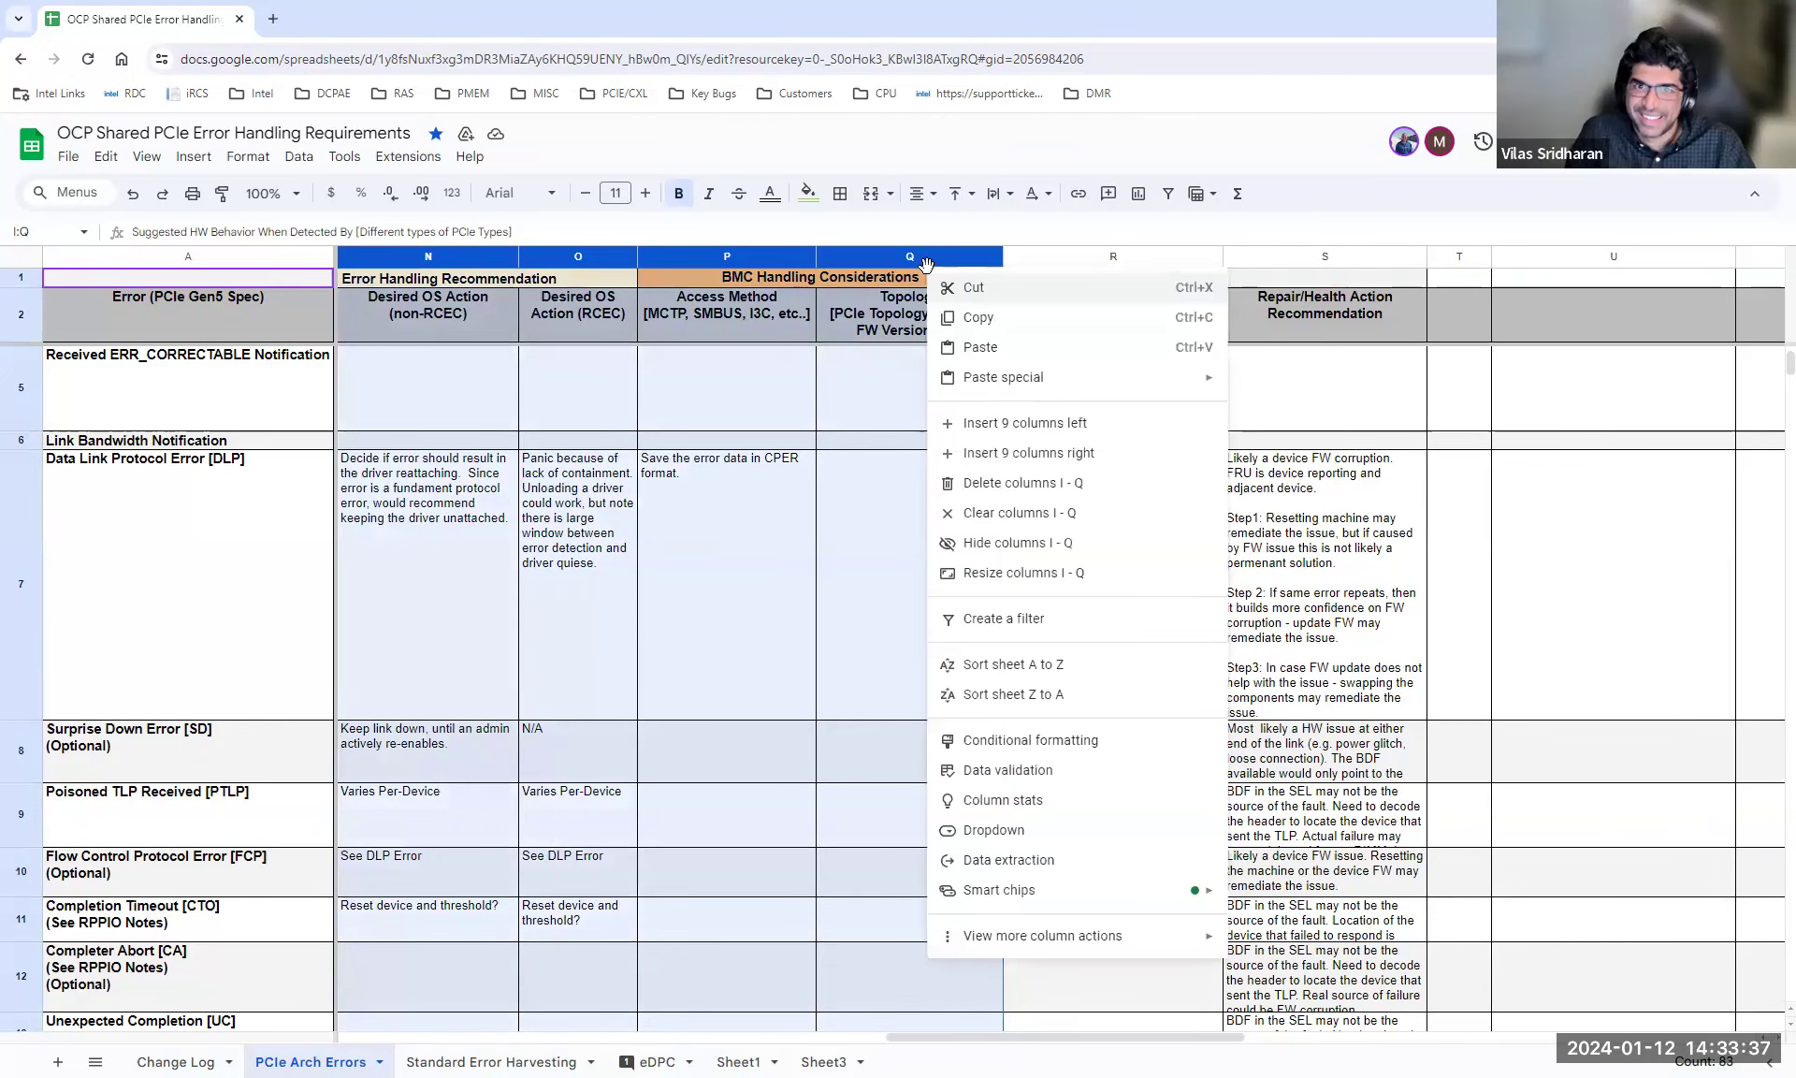
{"action": "left_click", "coordinate": [990, 545]}
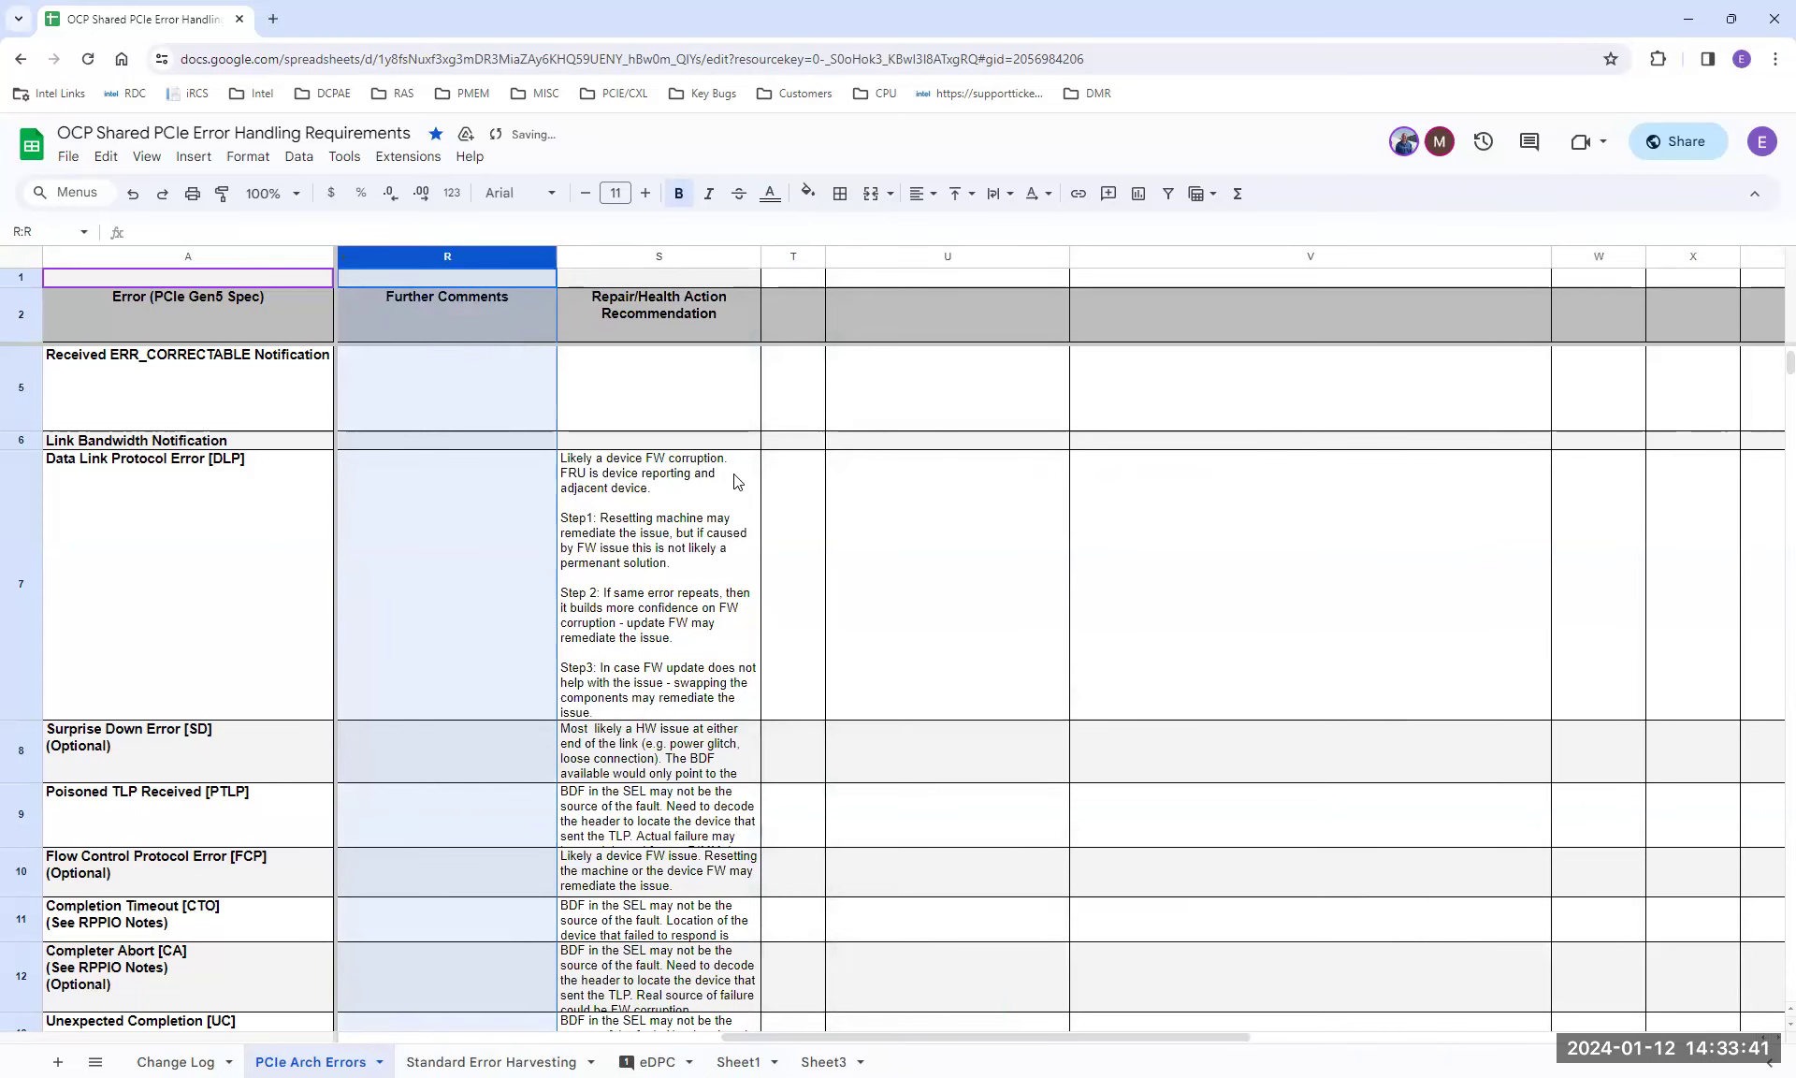
{"action": "scroll", "coordinate": [748, 472], "scroll_direction": "left", "scroll_amount": 10}
{"action": "scroll", "coordinate": [745, 481], "scroll_direction": "left", "scroll_amount": 1}
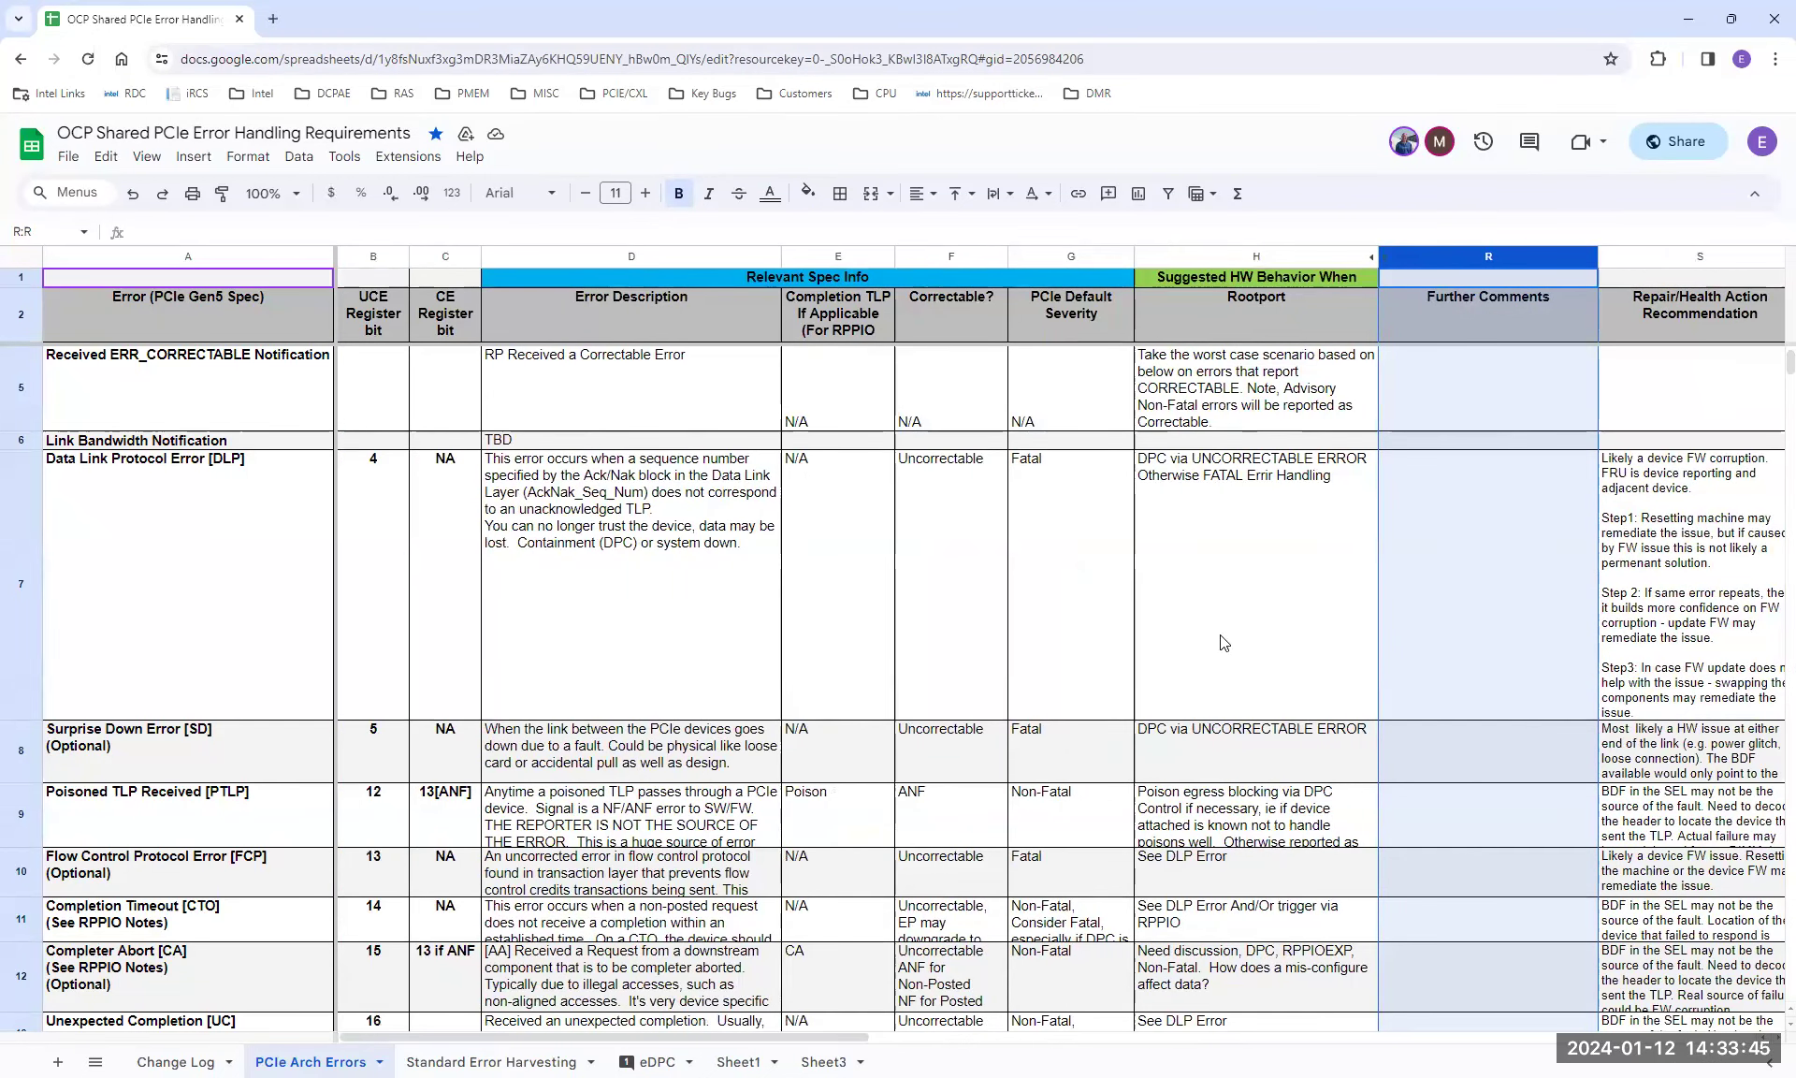
Start the Further Comments cell of the Surprise Down Error row with "PCIe spec does not explicitely state that on a SD, HW does not need to"
{"action": "left_click", "coordinate": [1441, 741]}
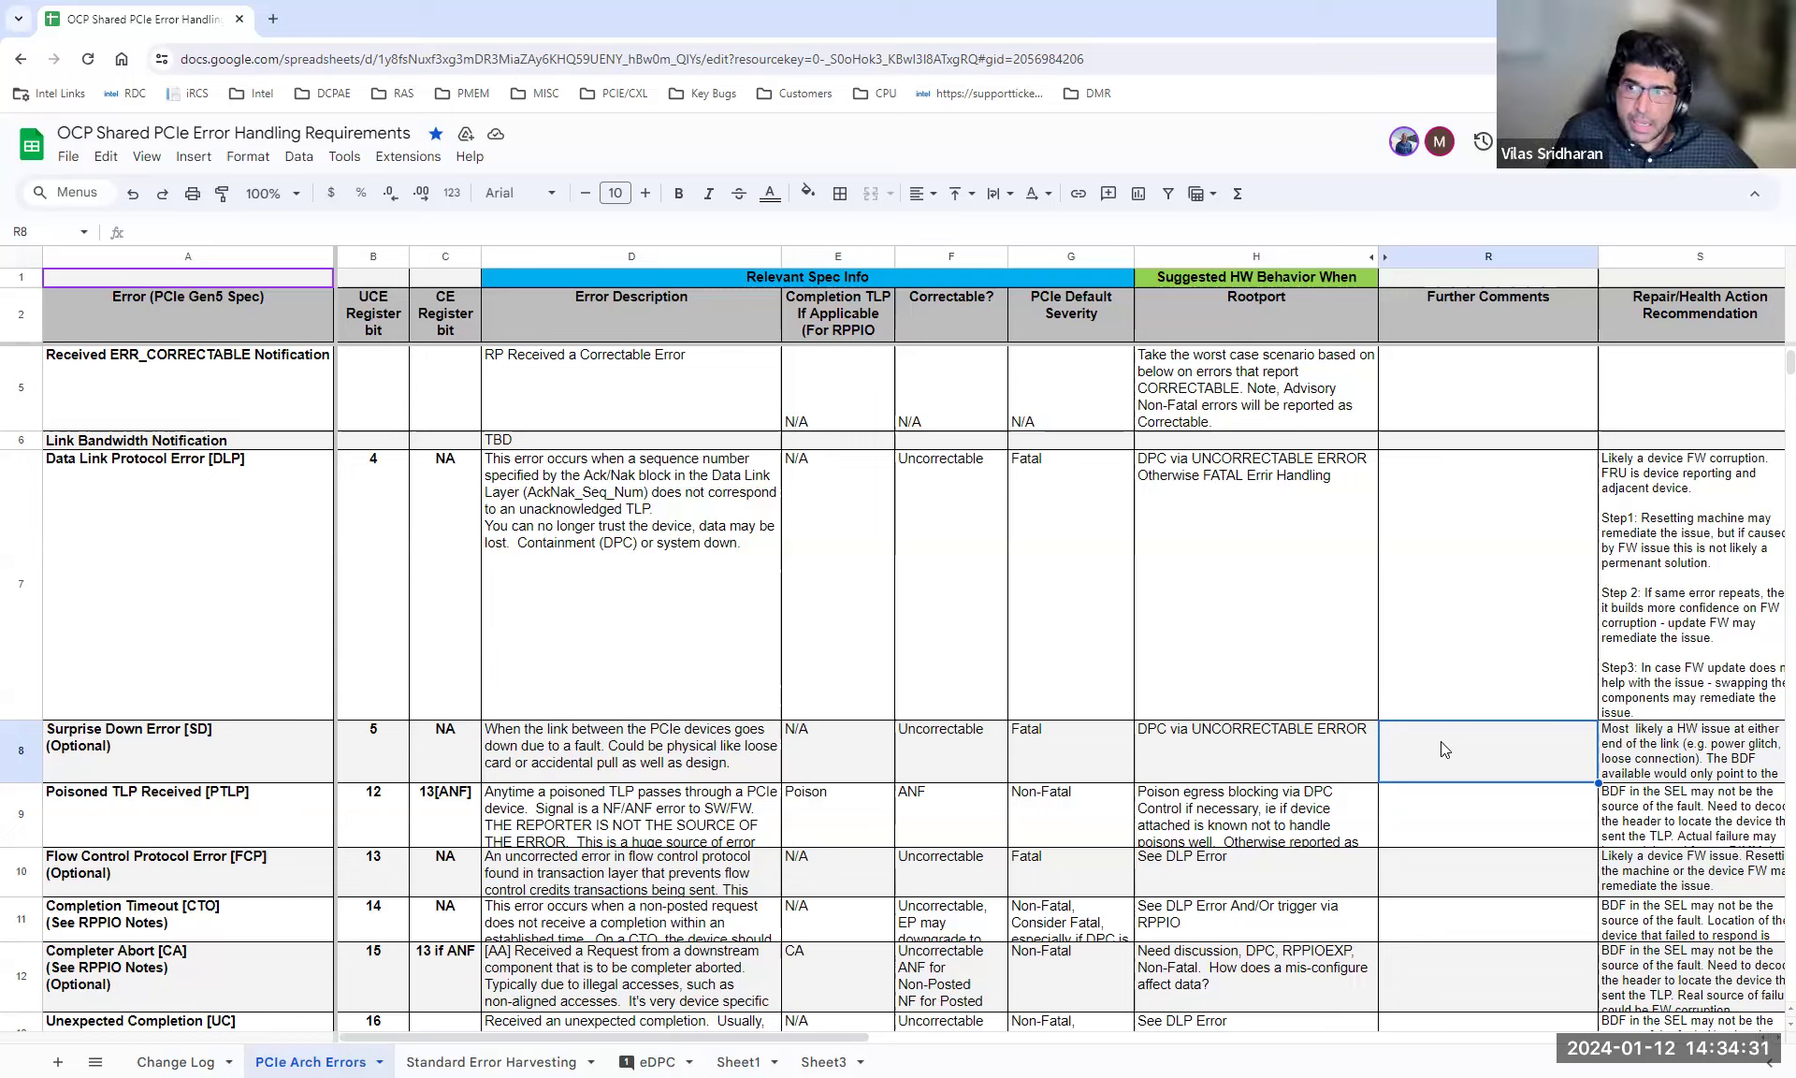
{"action": "double_click", "coordinate": [1441, 741]}
{"action": "type", "text": "PCIe spec "}
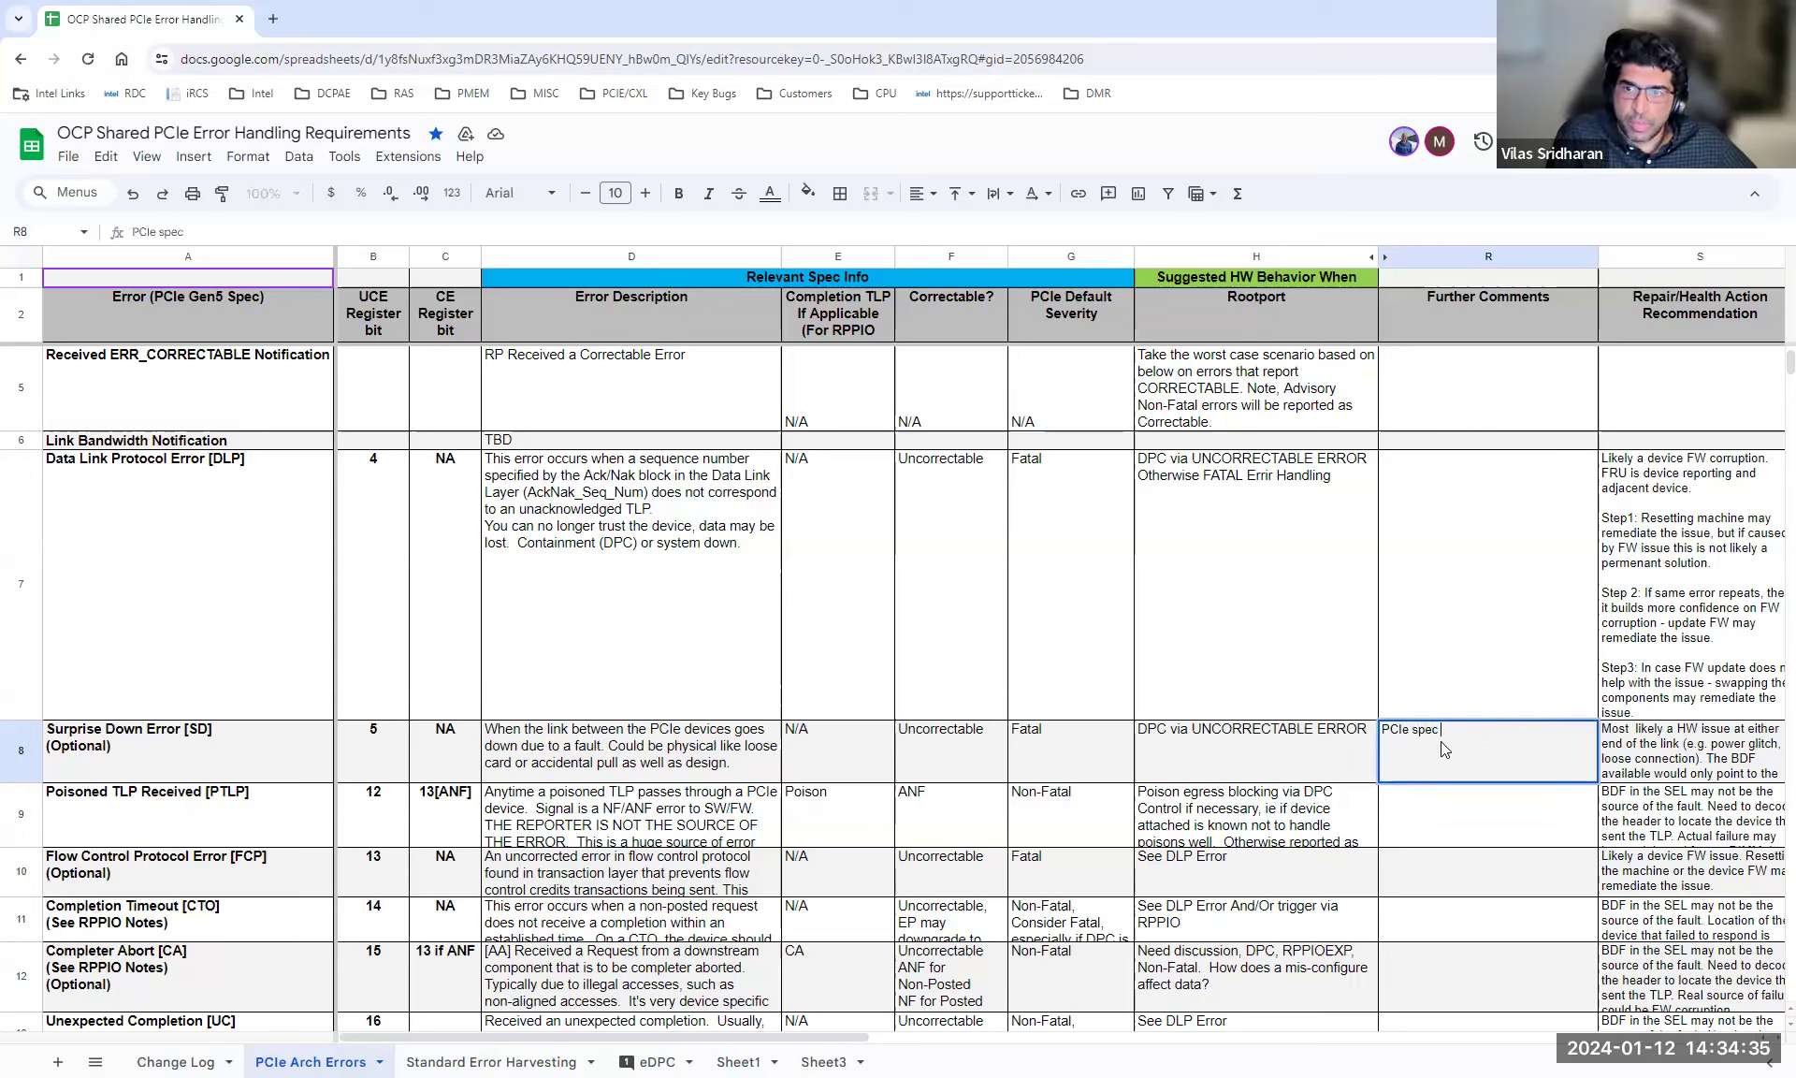
{"action": "type", "text": "doesnnot explicitely state"}
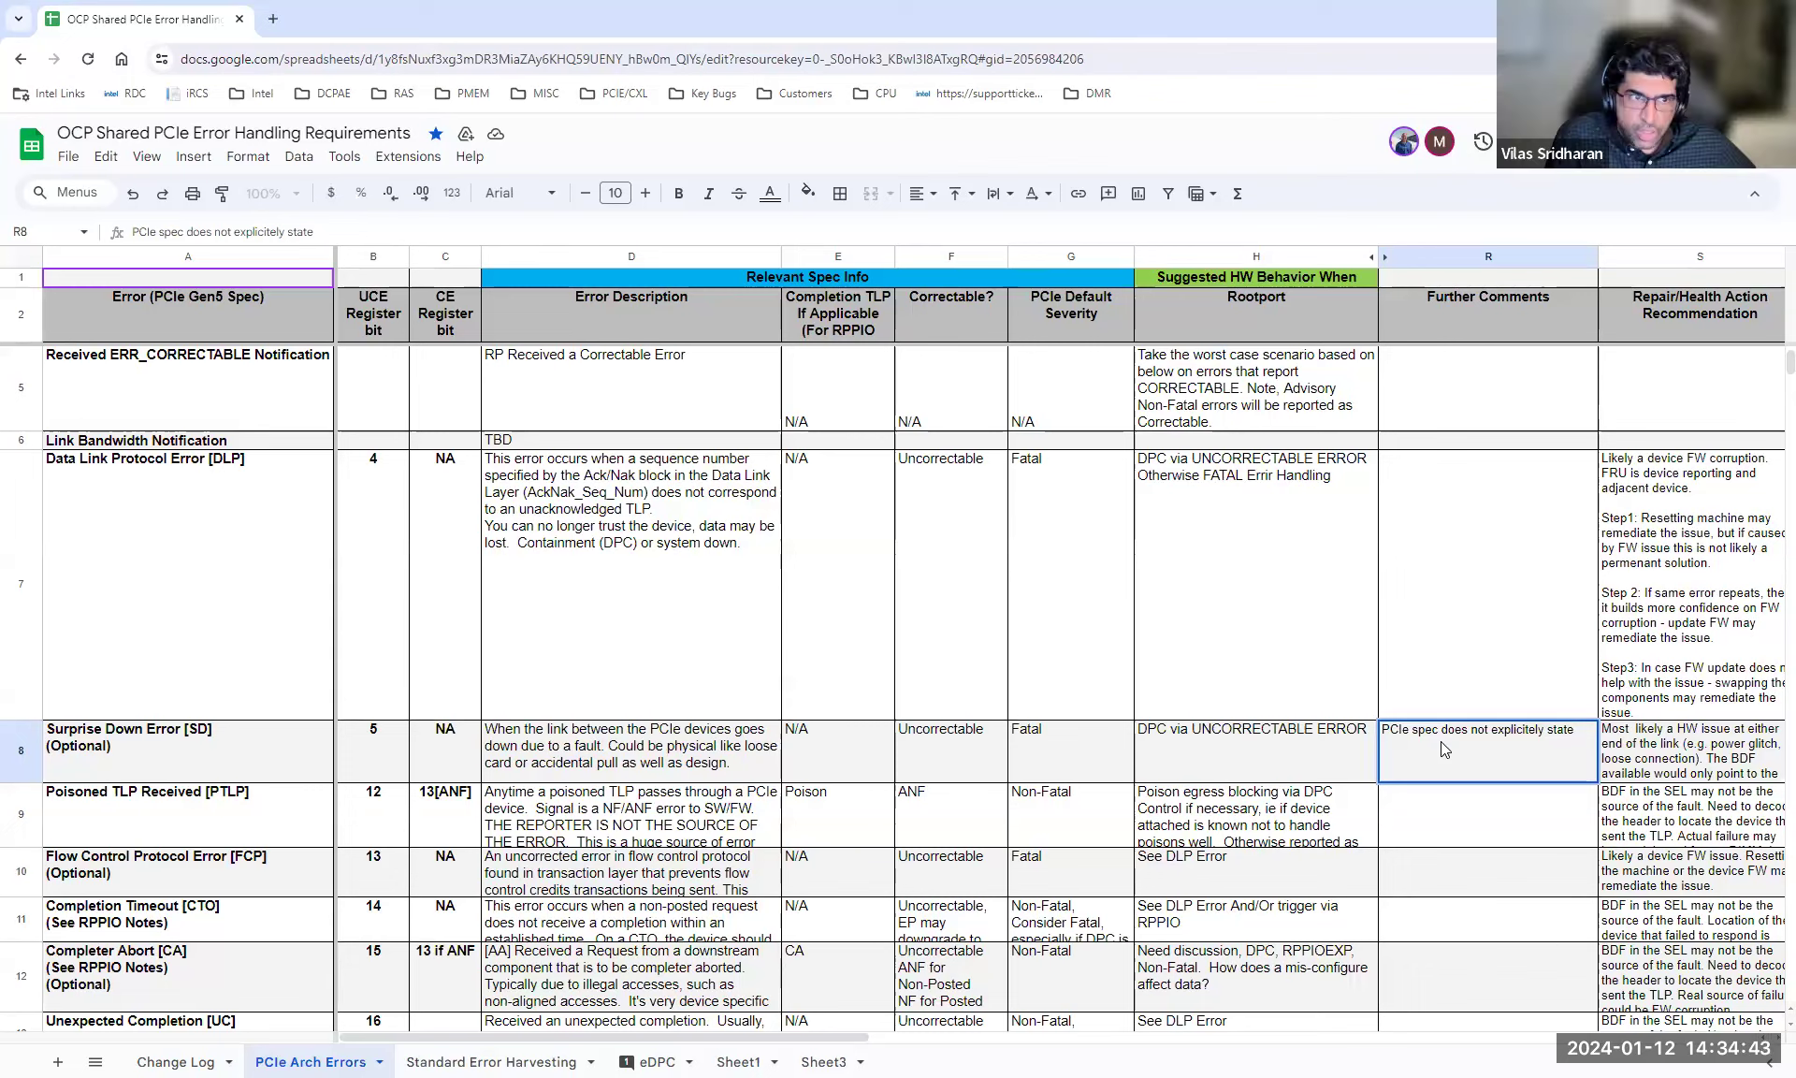
{"action": "type", "text": "that on"}
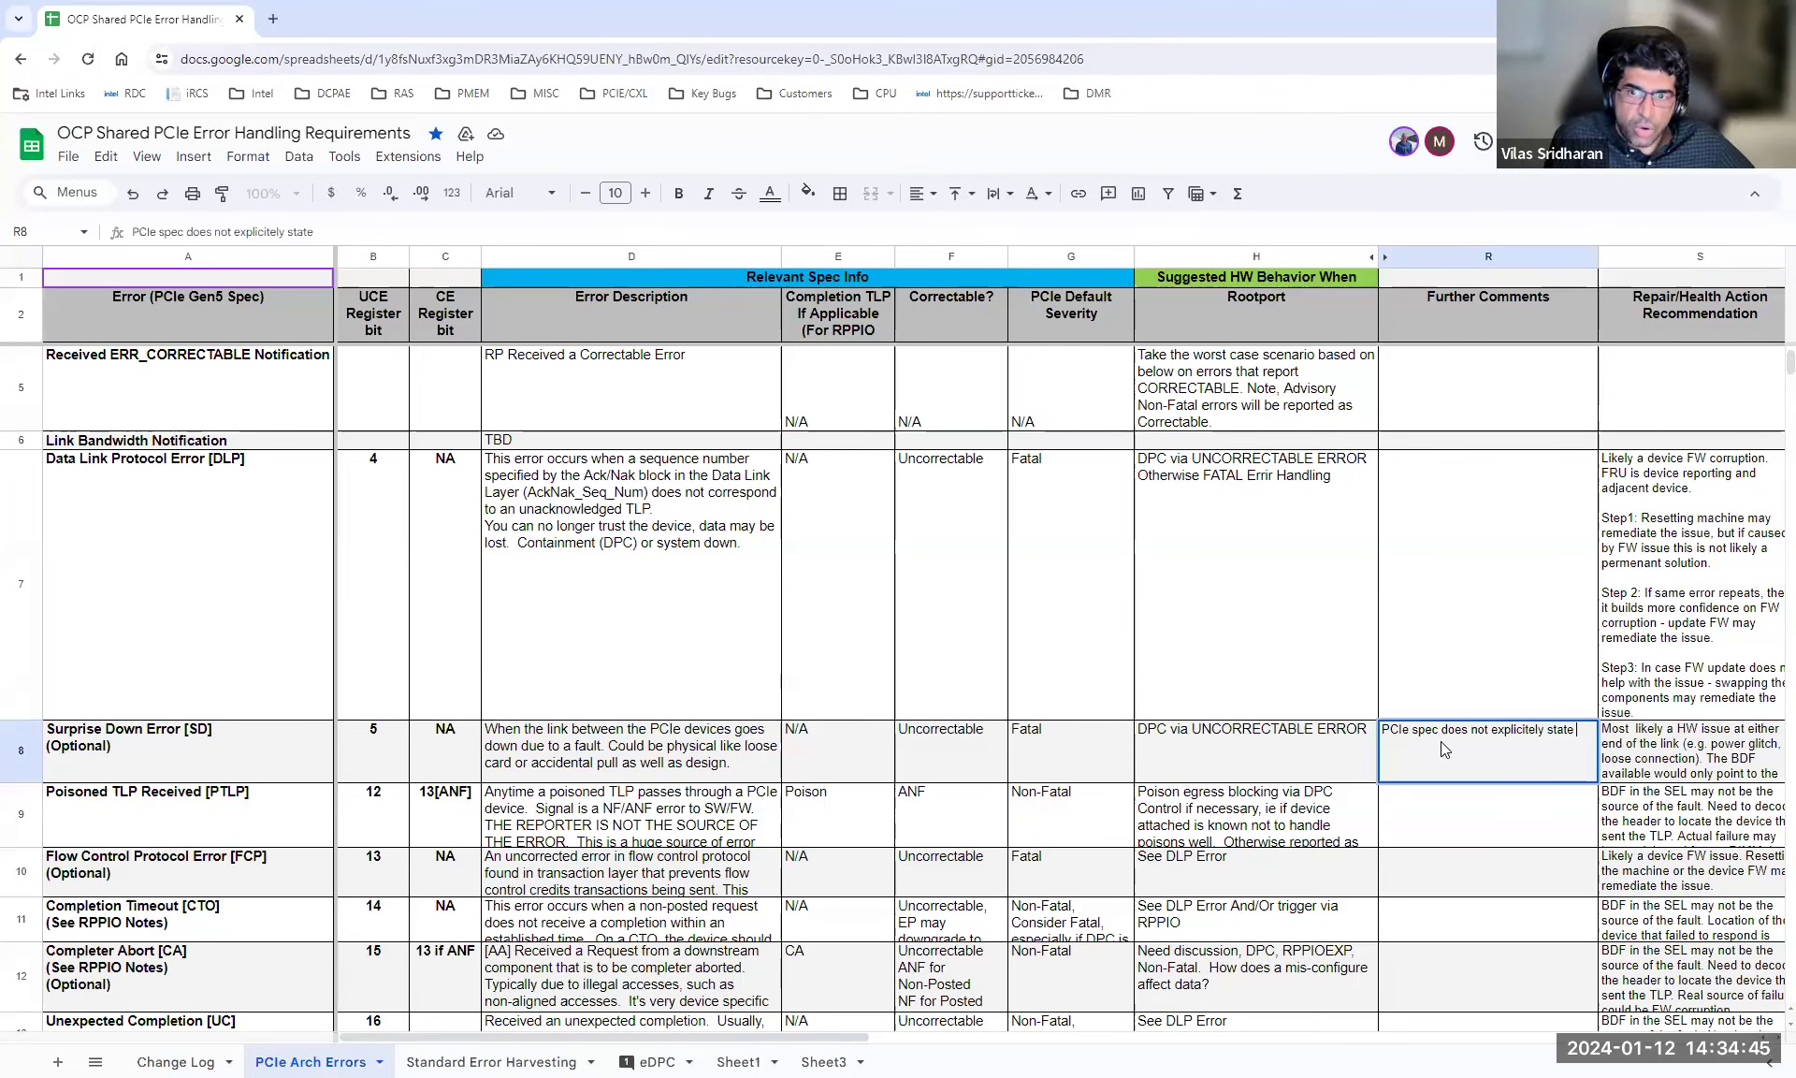
{"action": "type", "text": " a"}
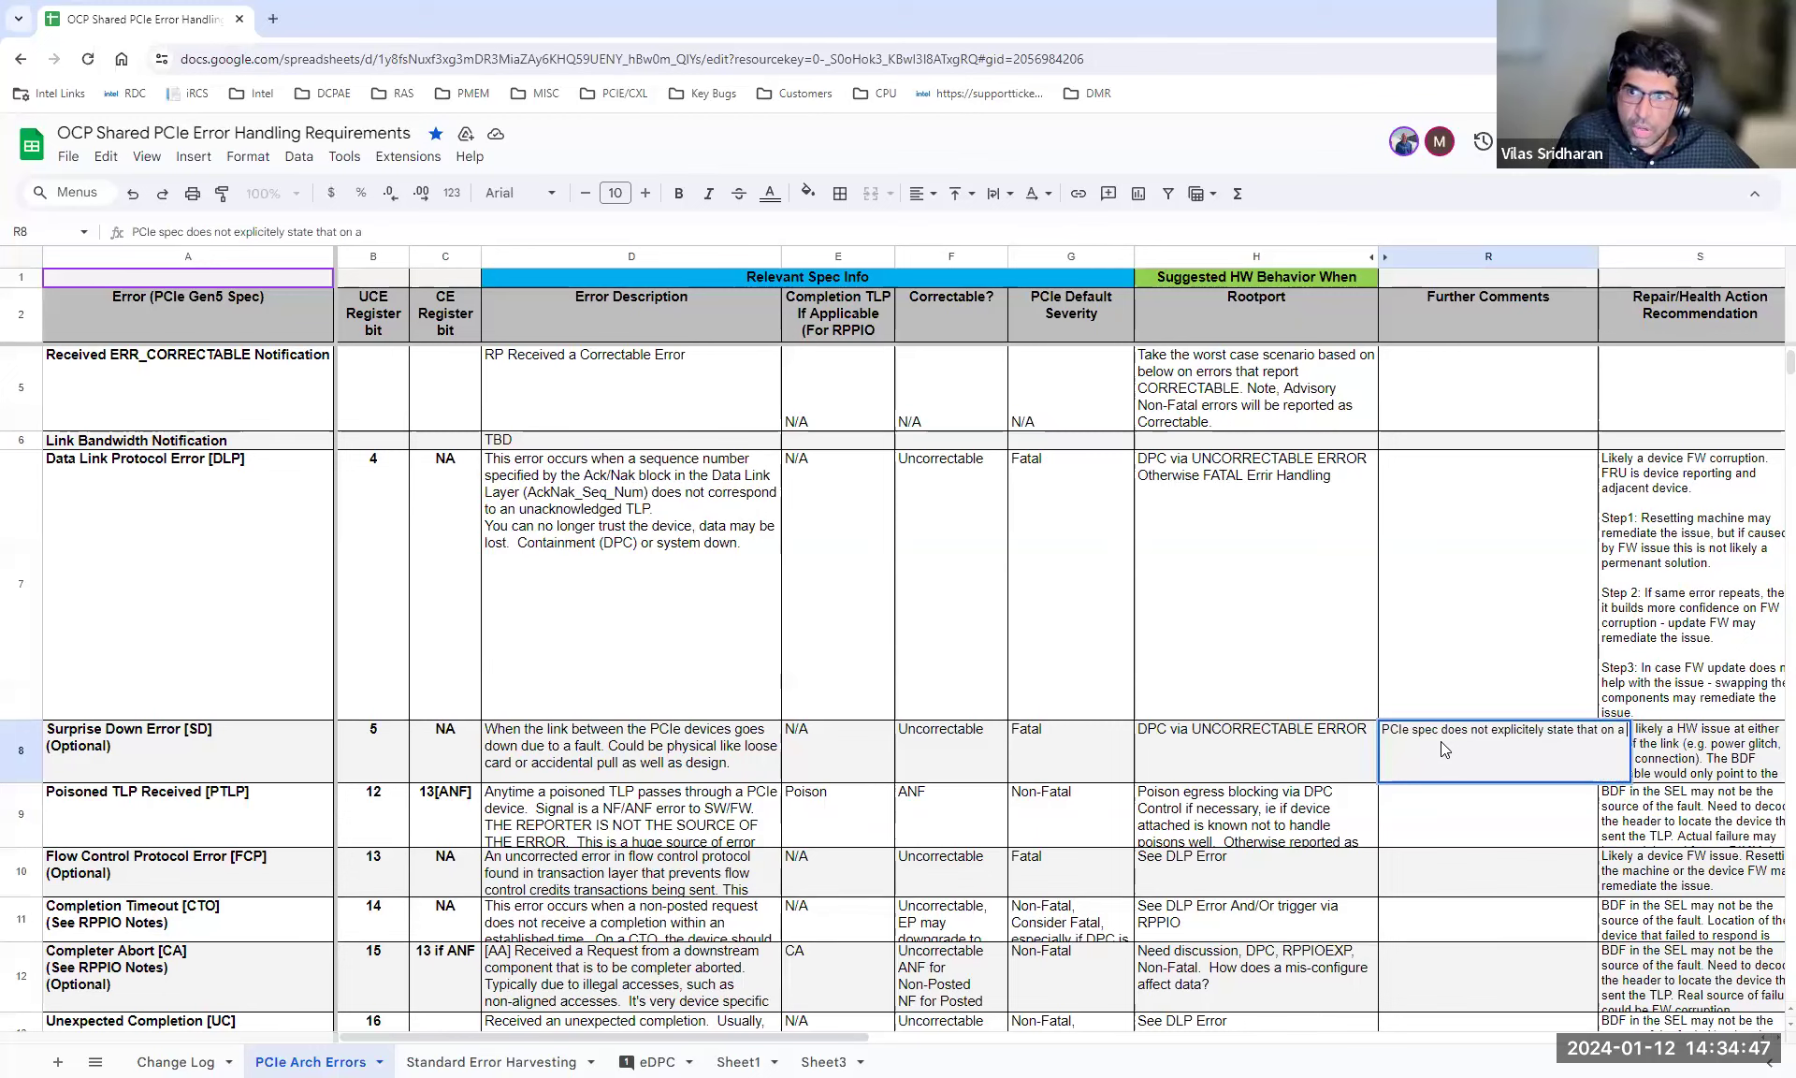
{"action": "type", "text": " SD, HW does not need to"}
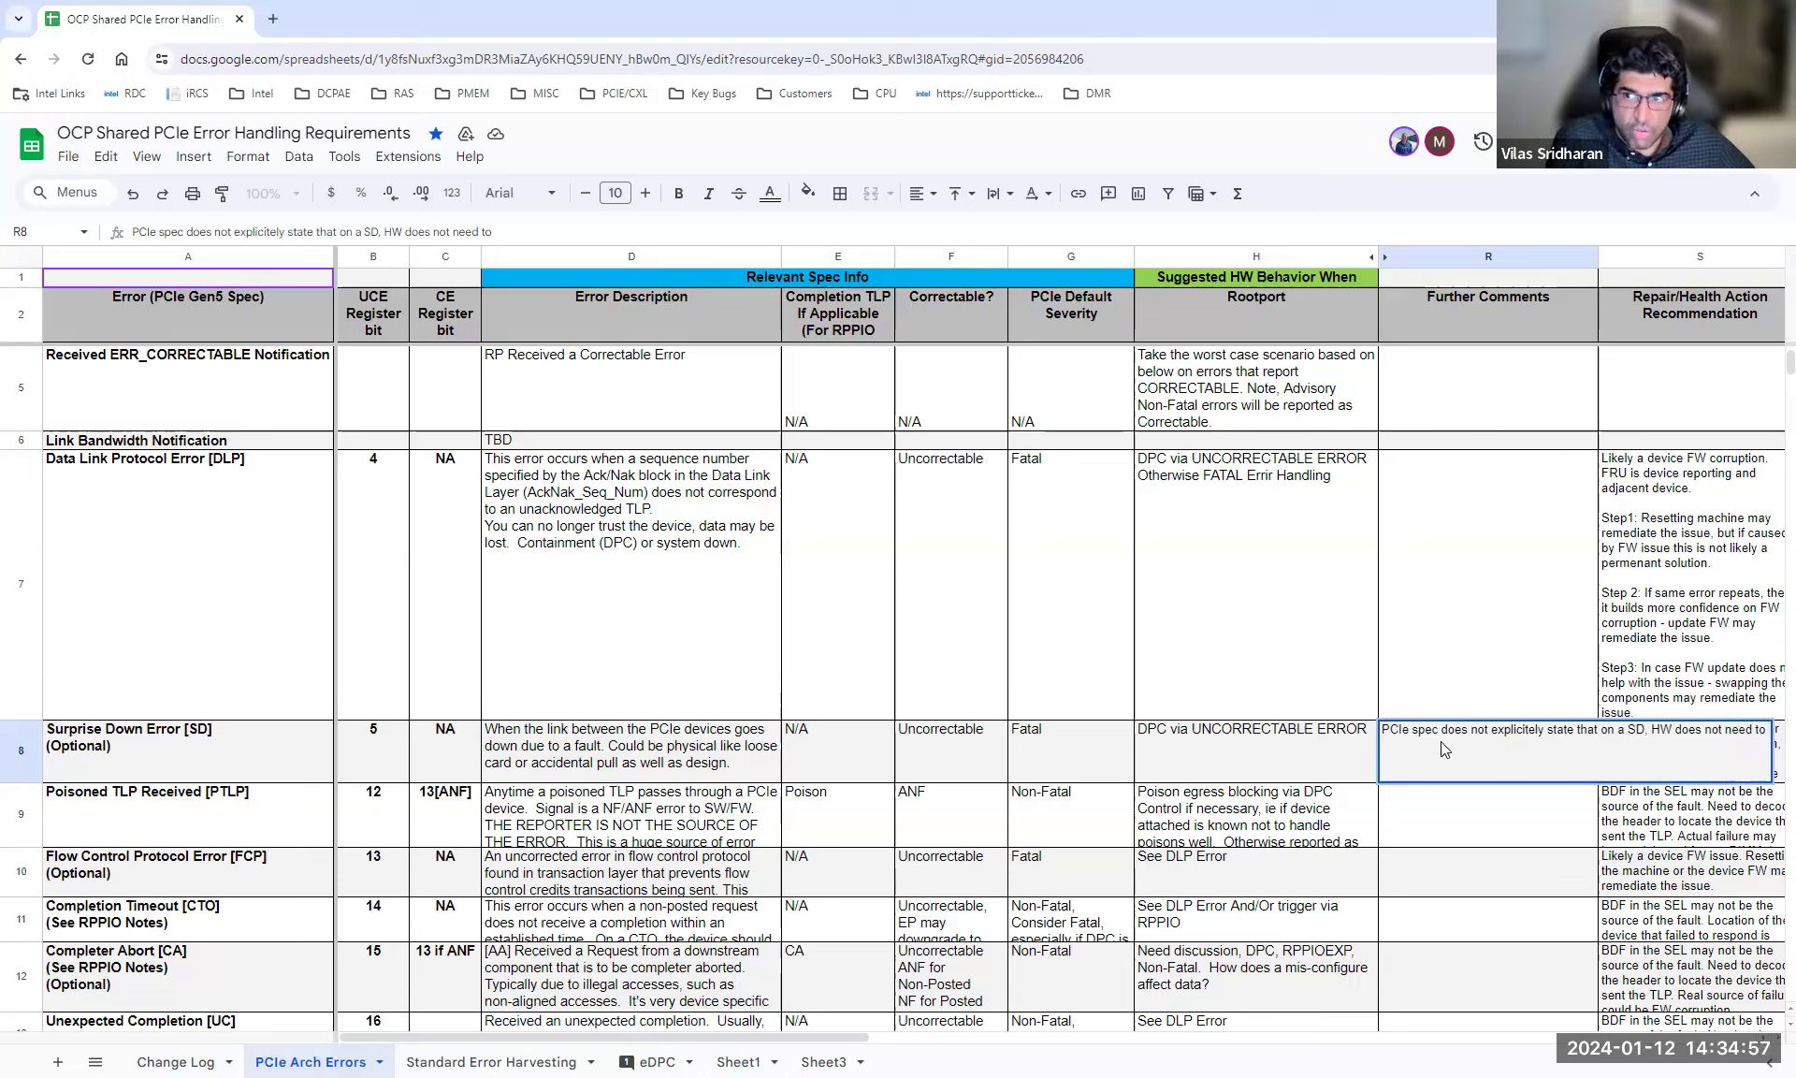
Complete the comment with "sent a completion on incoming requests. This could lead to a core timeout." and make row 8 taller to fit it
{"action": "type", "text": "se"}
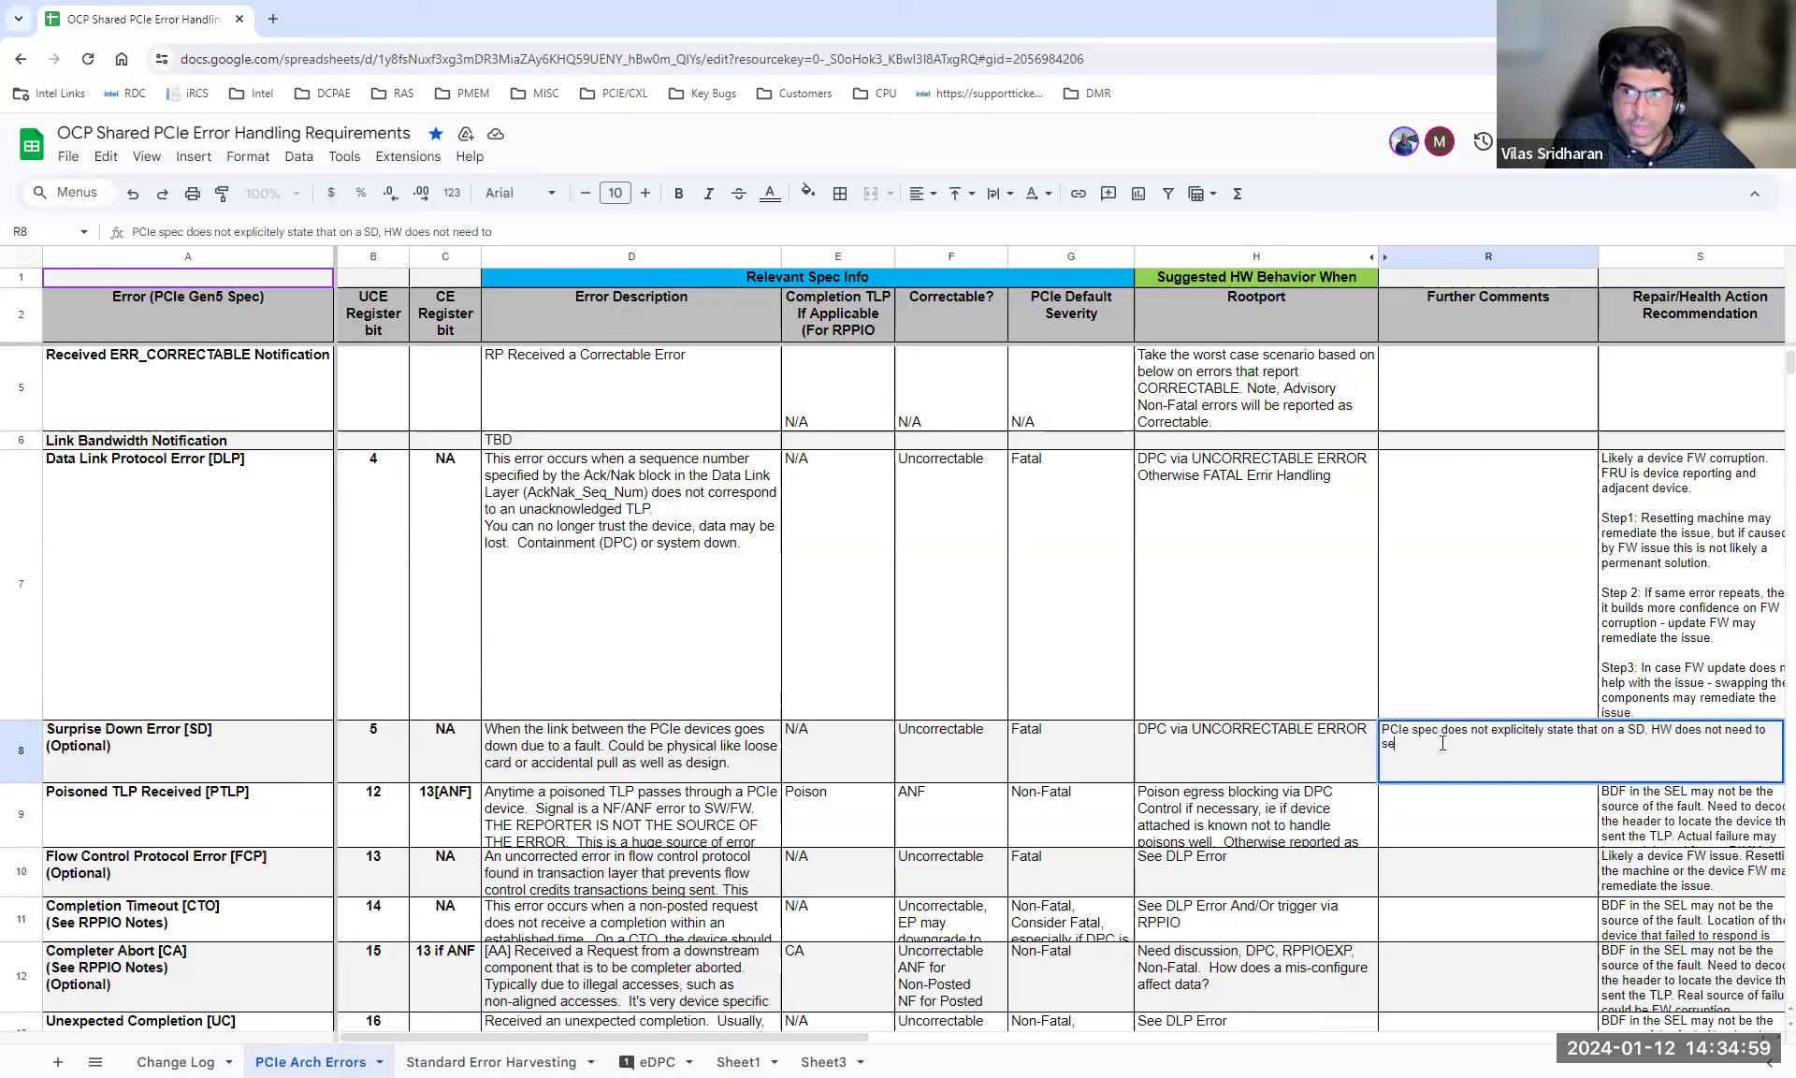
{"action": "type", "text": "nt a comple"}
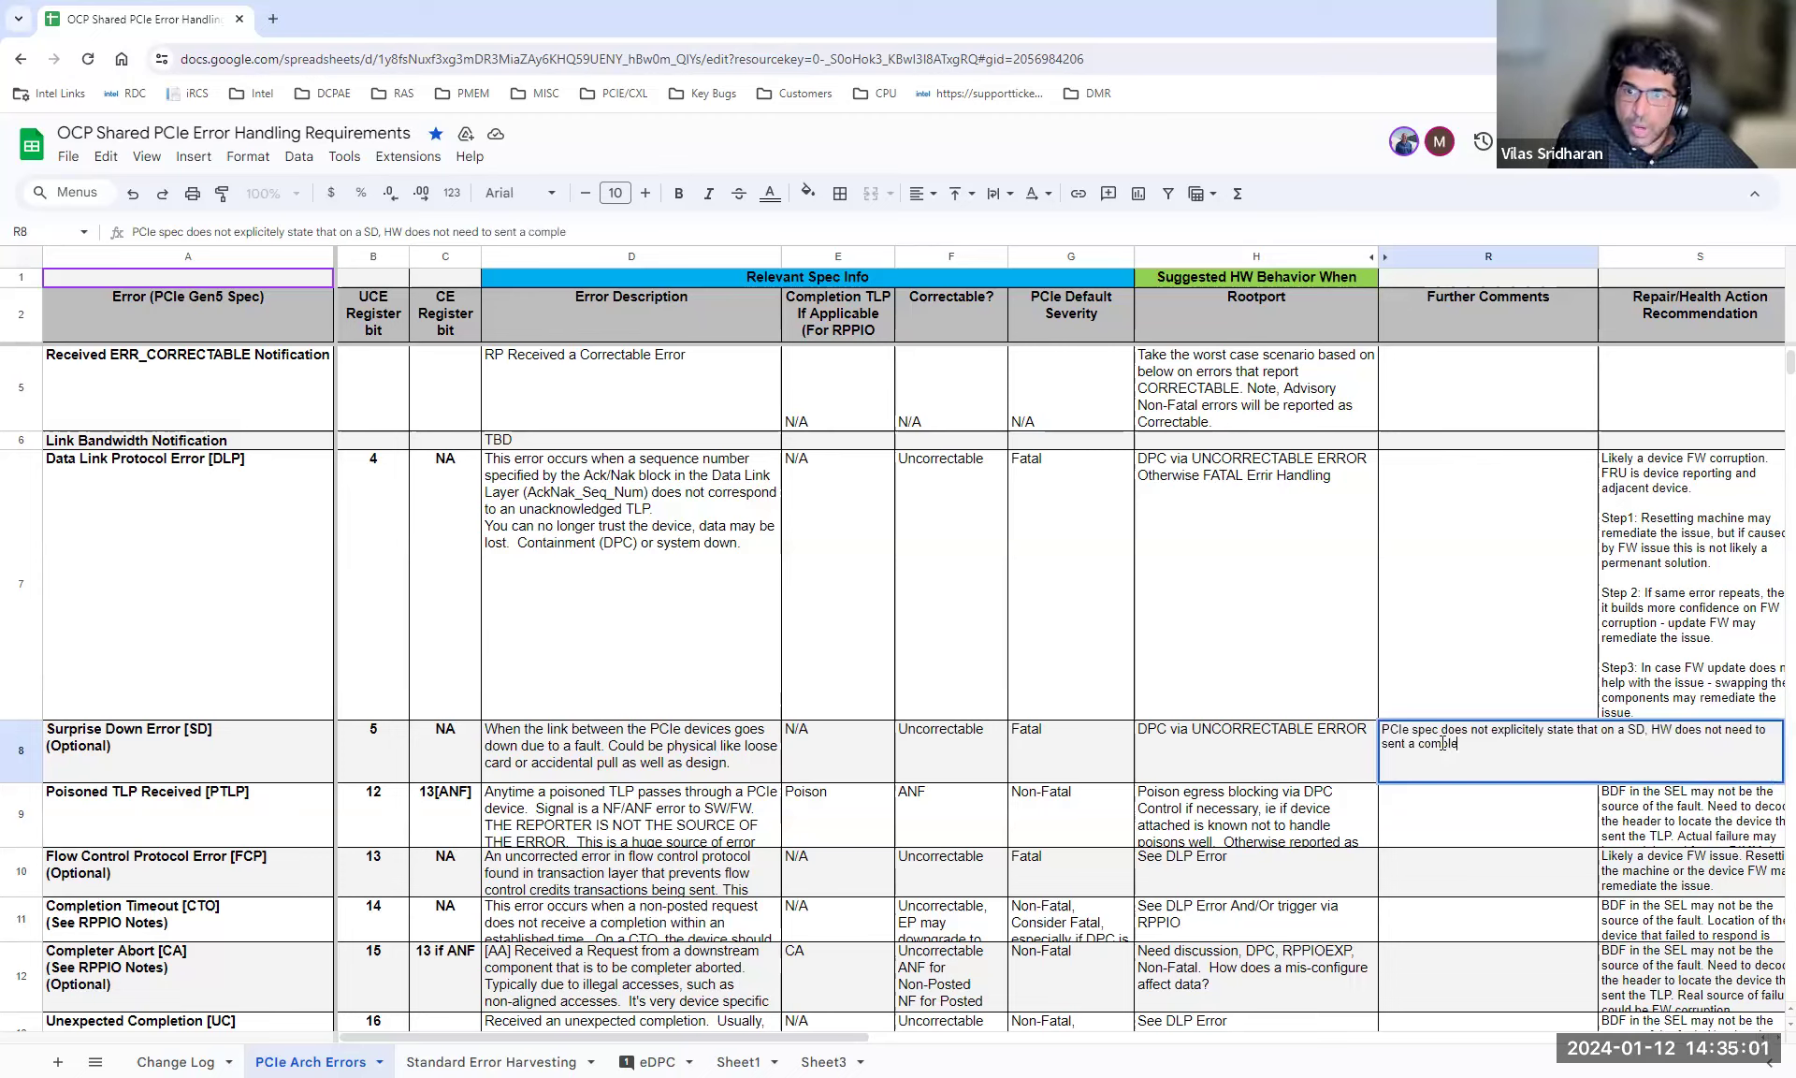
{"action": "type", "text": "tion on in"}
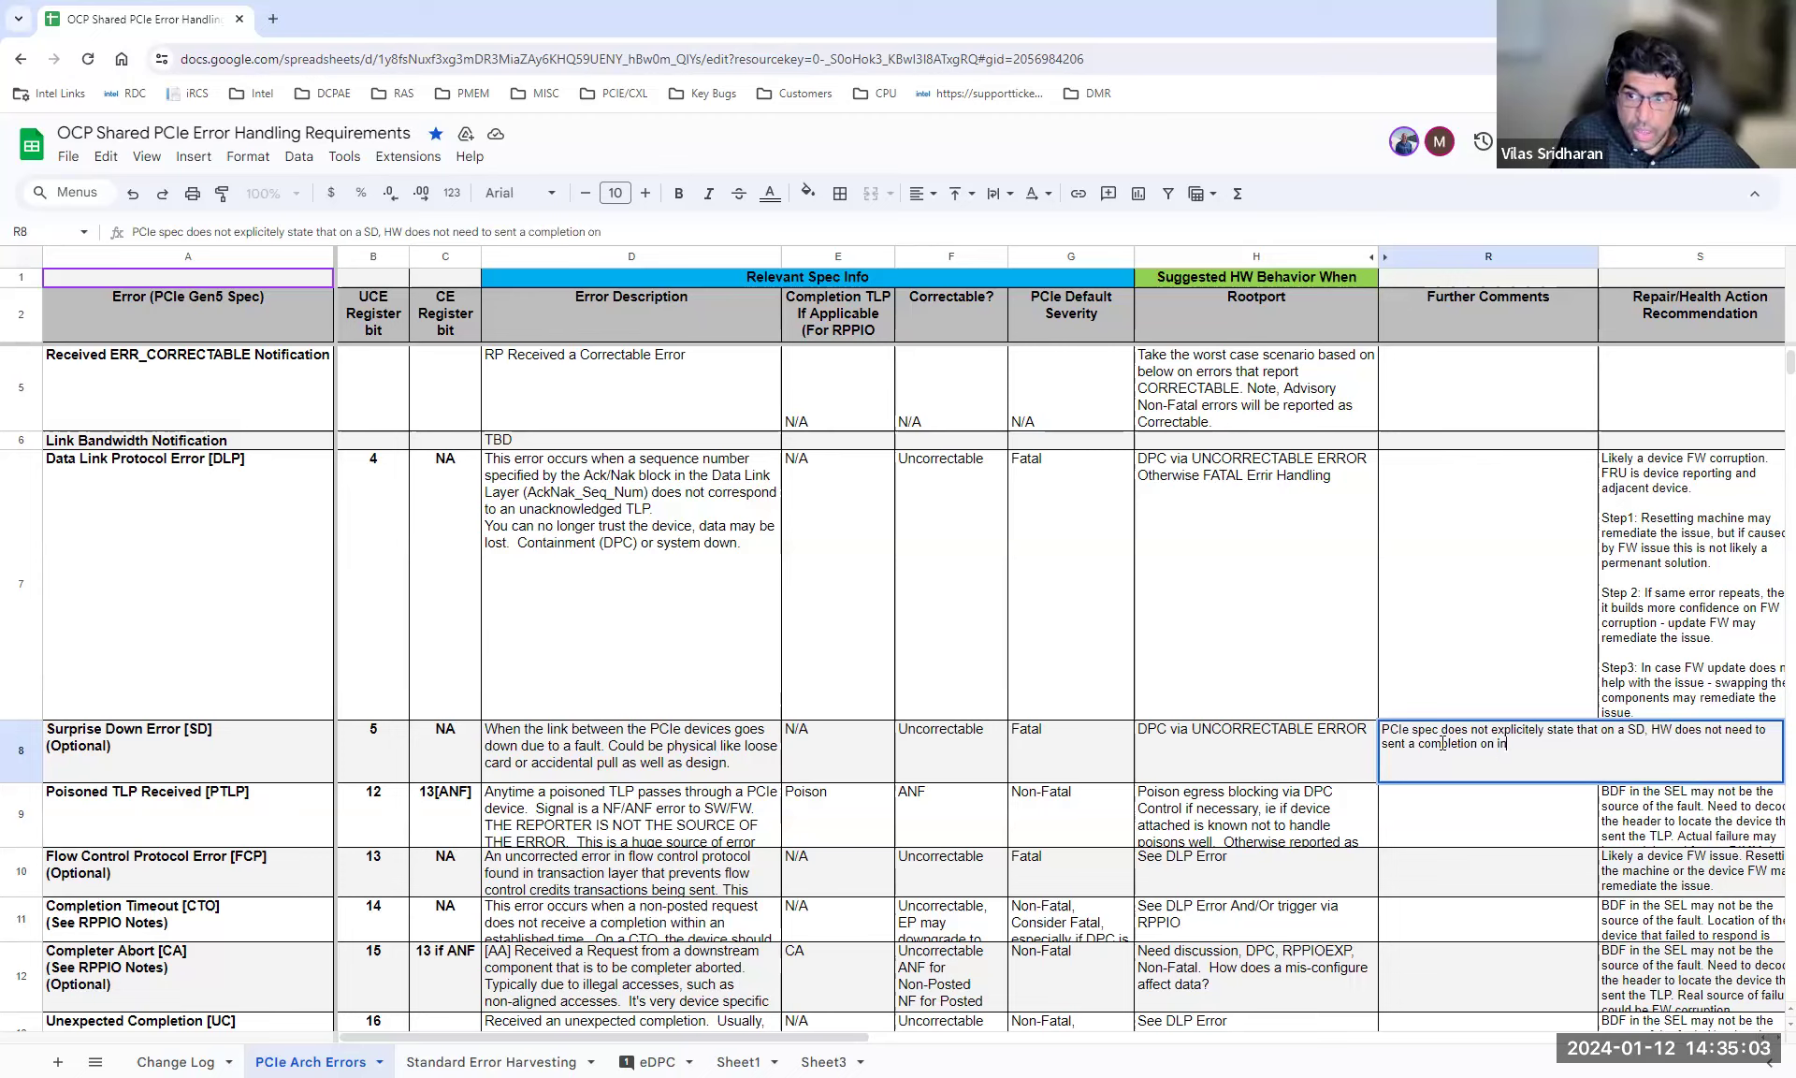
{"action": "type", "text": "coming request"}
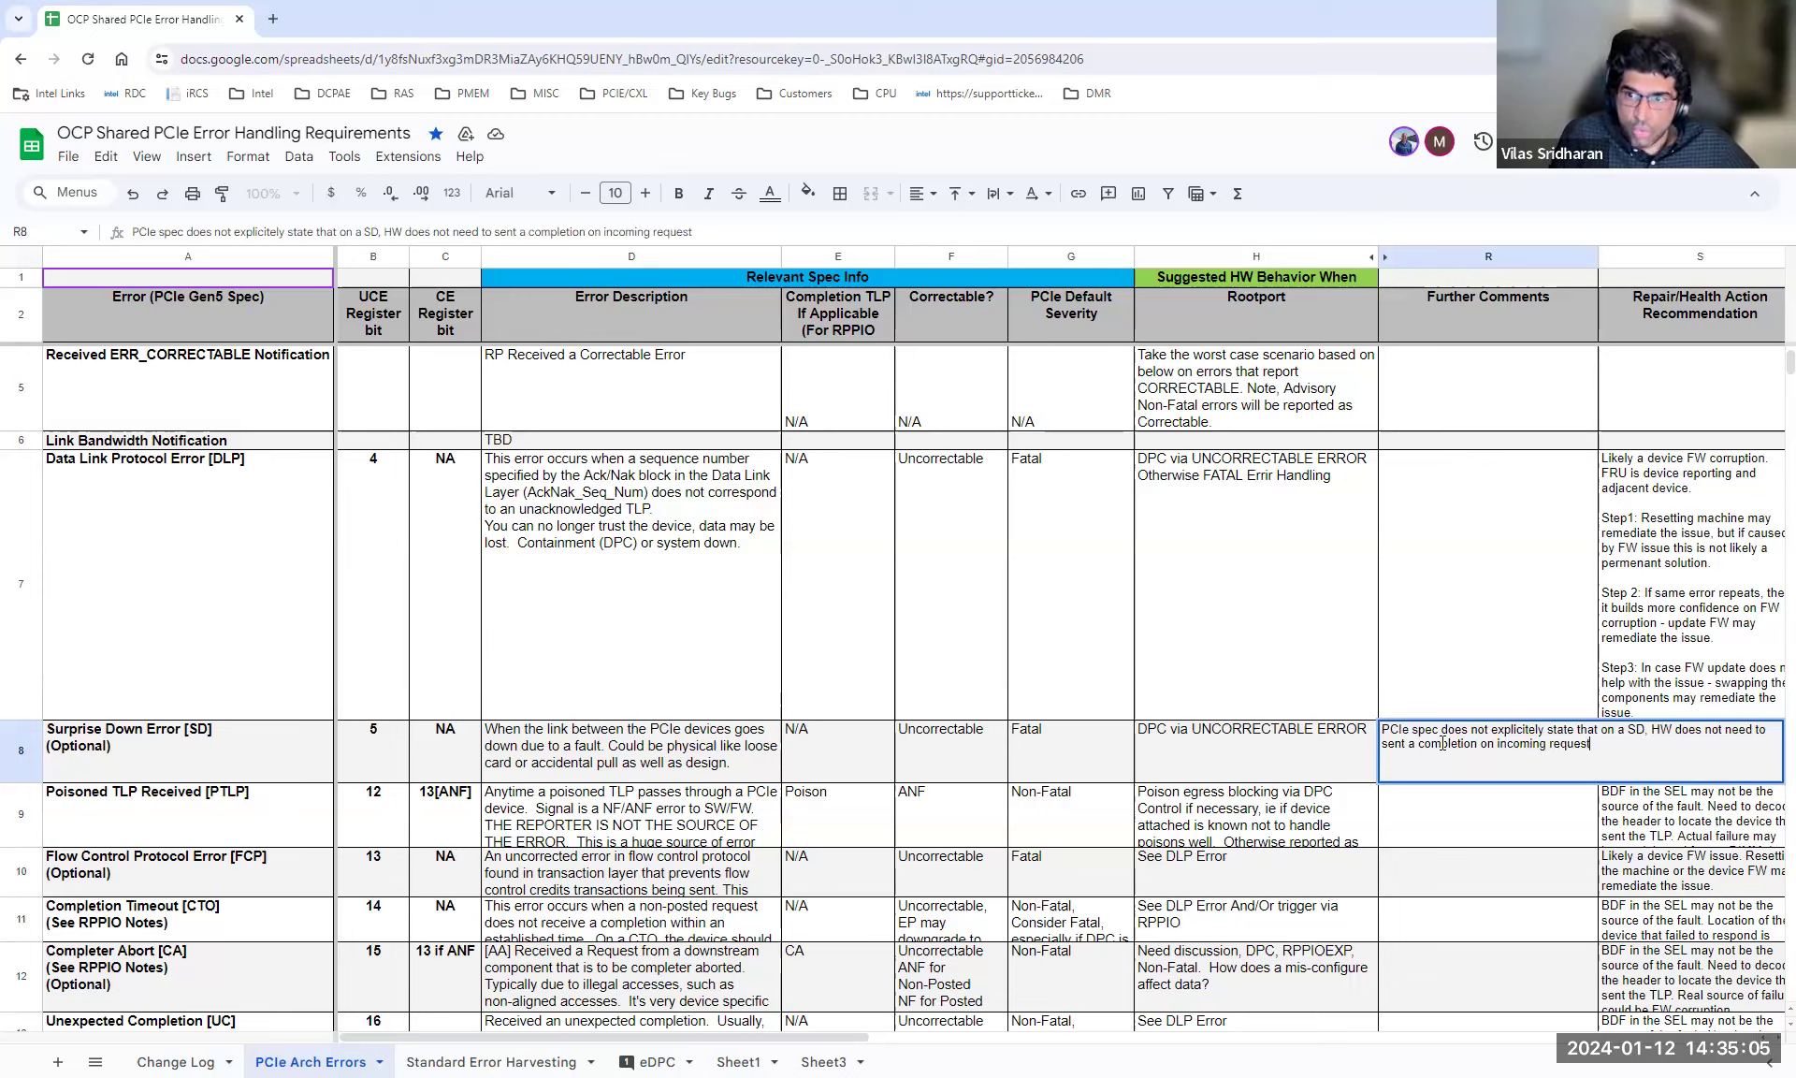
{"action": "type", "text": "s.  This cou"}
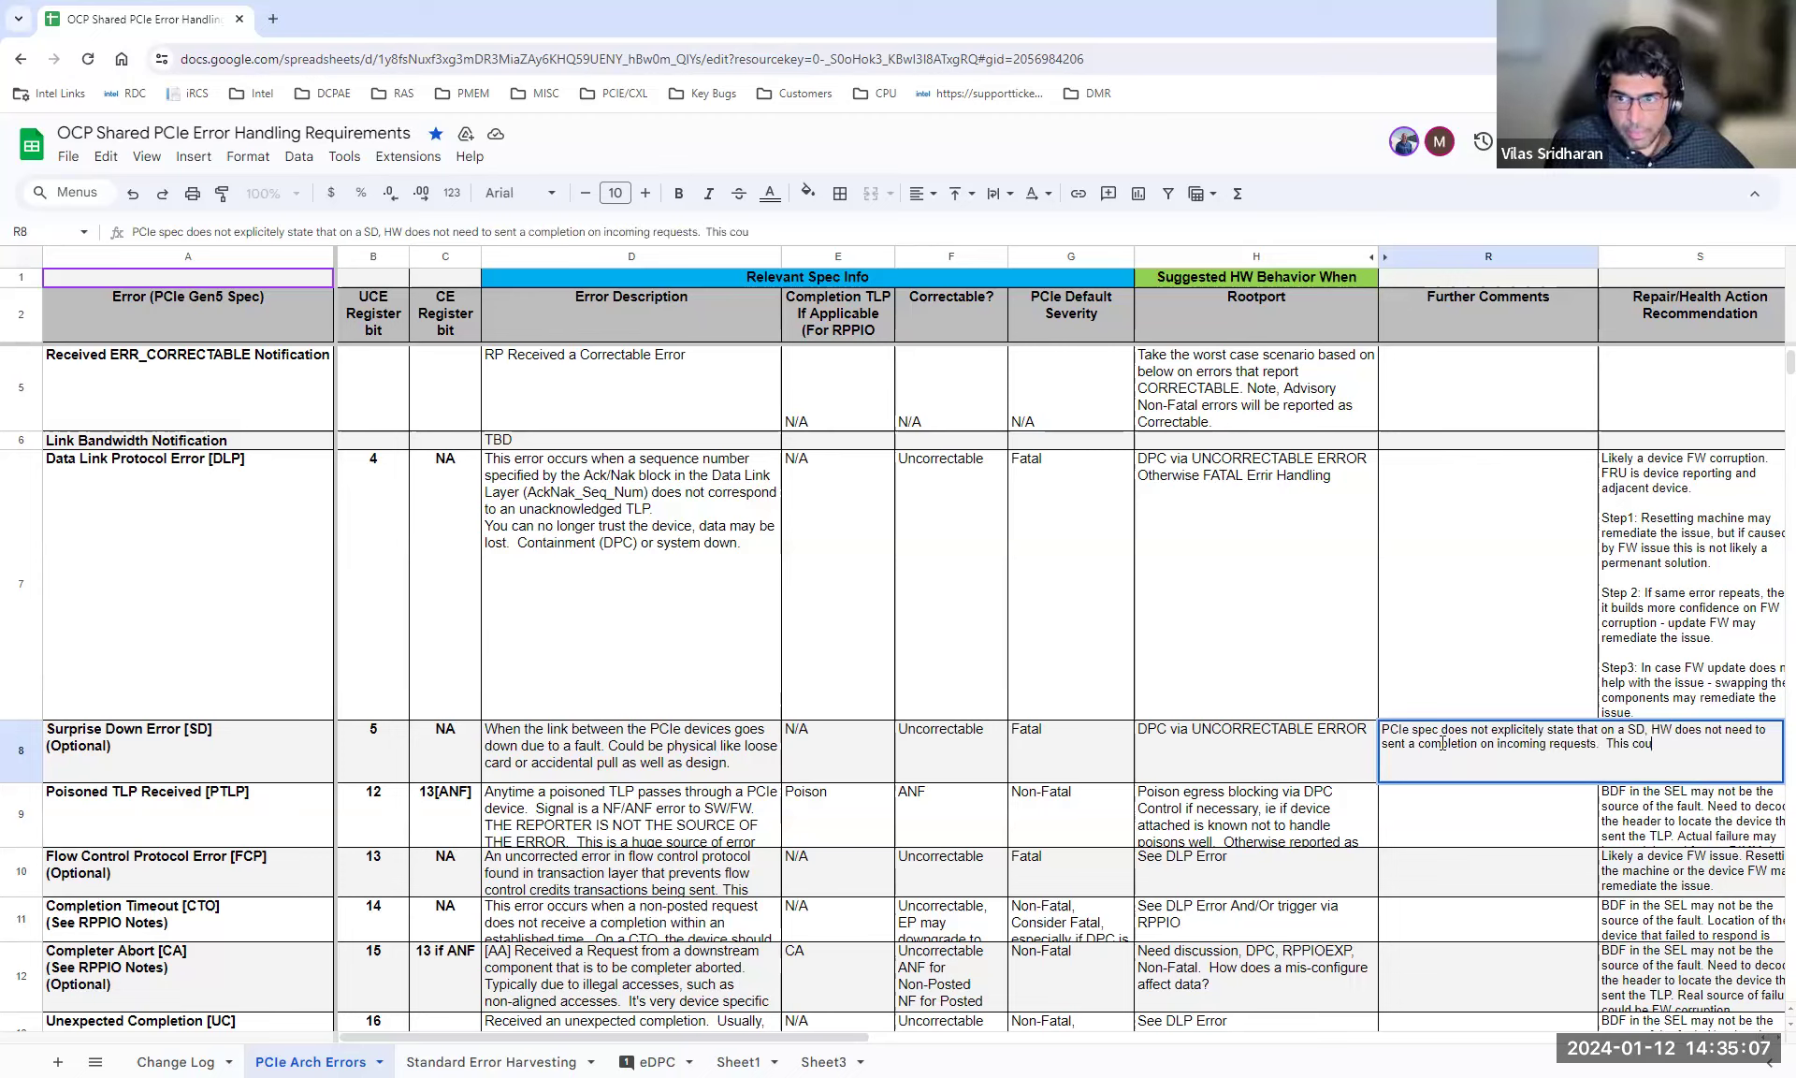
{"action": "type", "text": "ld lead to a "}
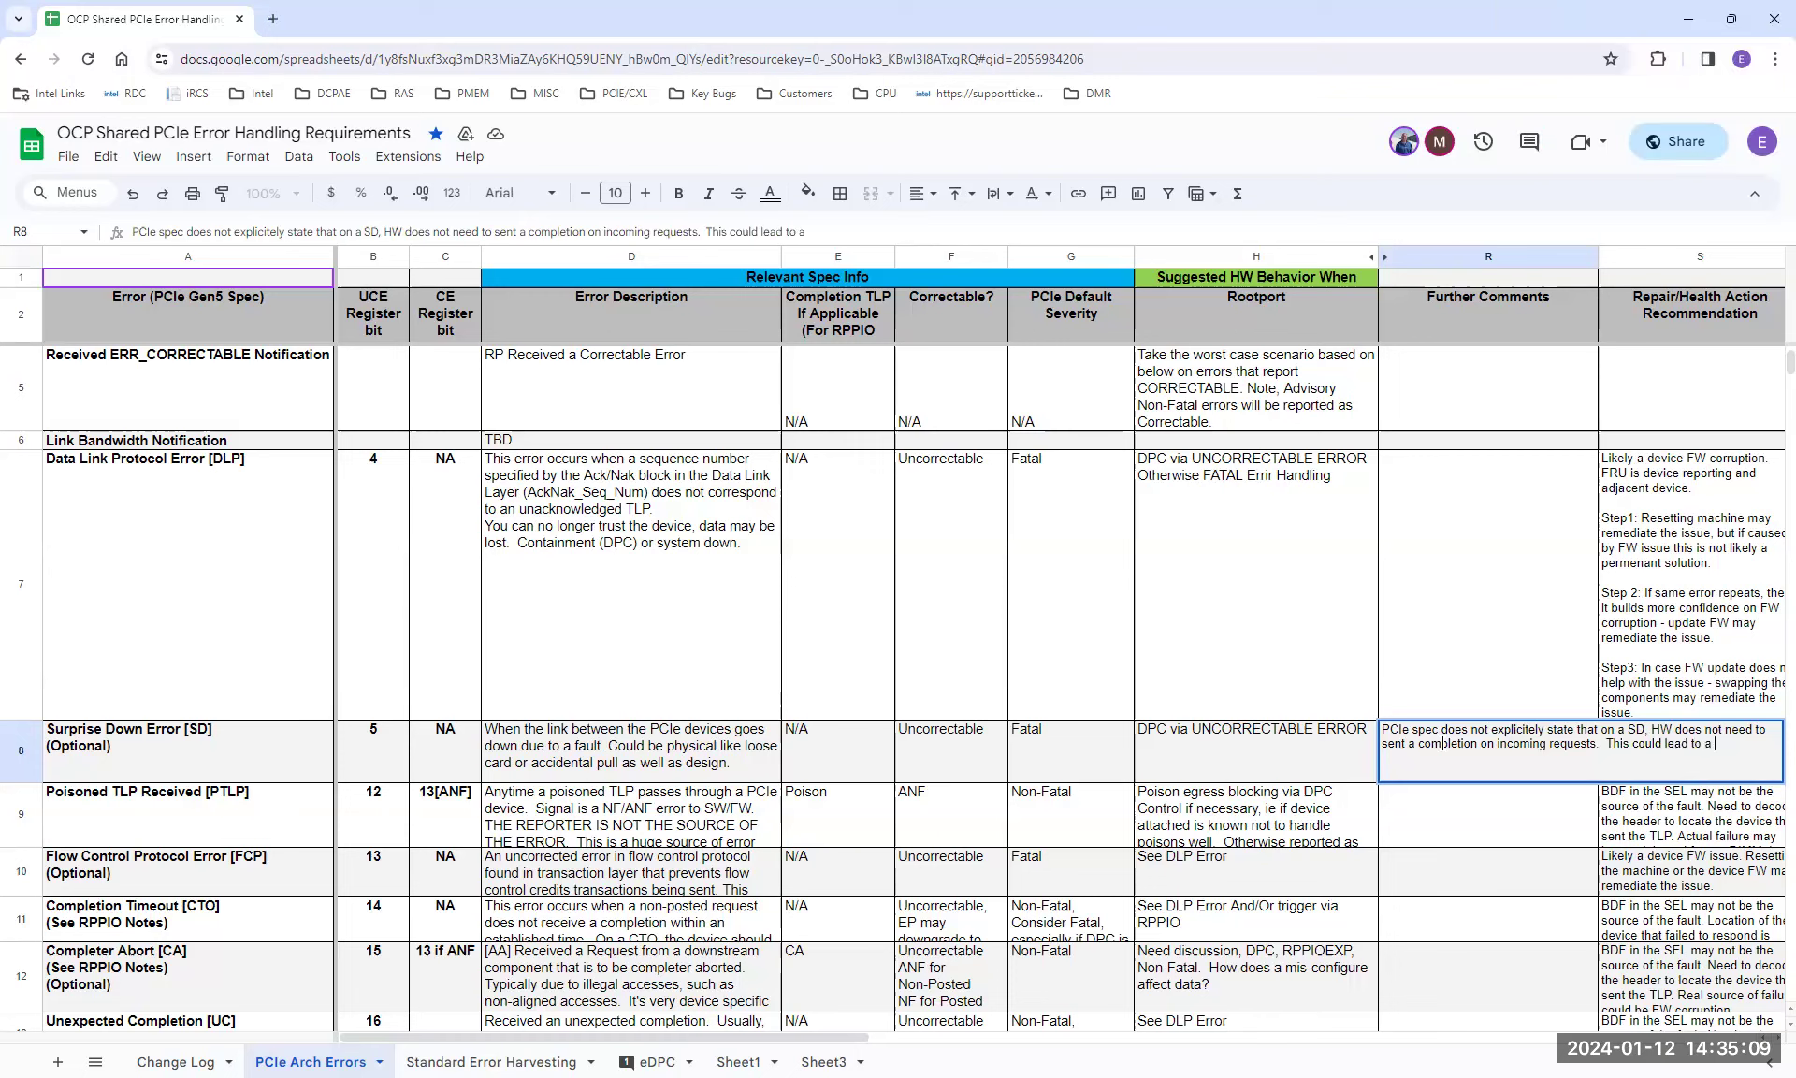
{"action": "type", "text": "core timeout."}
{"action": "key", "text": "Return"}
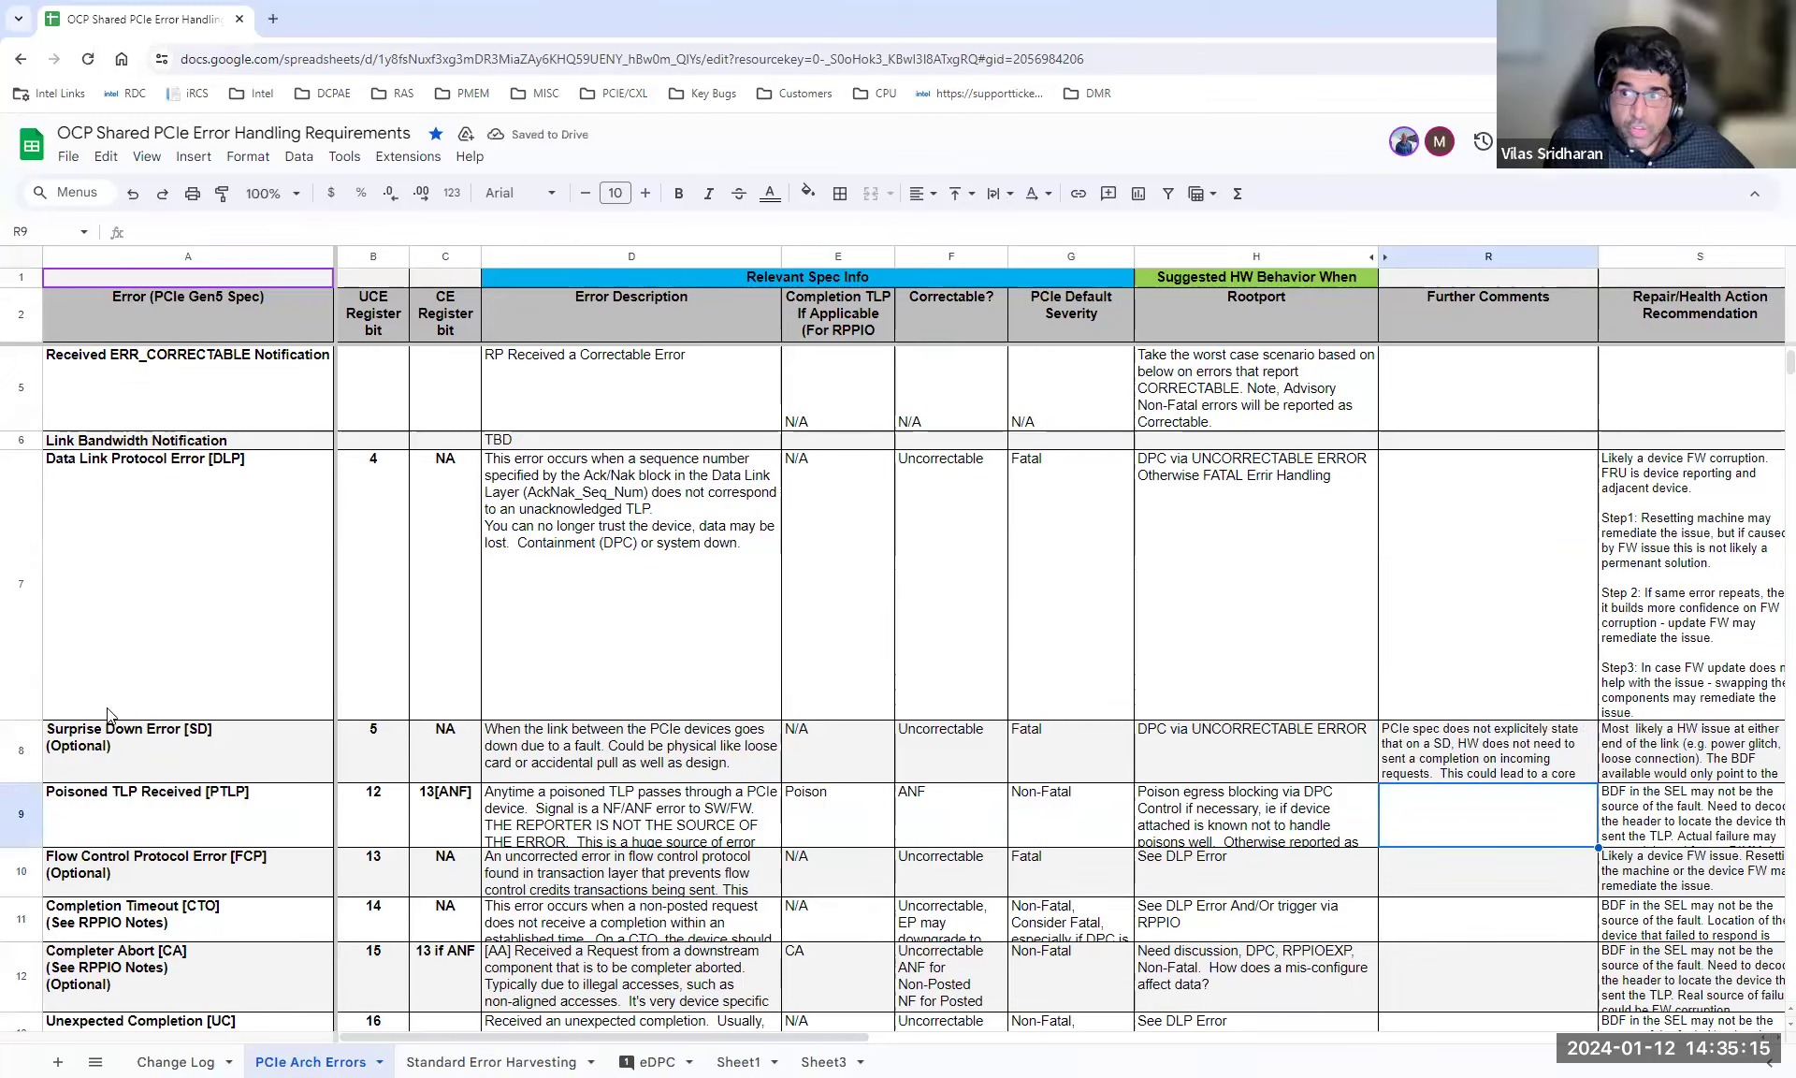
{"action": "mouse_move", "coordinate": [15, 807]}
{"action": "left_click_drag", "start_coordinate": [15, 807], "coordinate": [15, 913]}
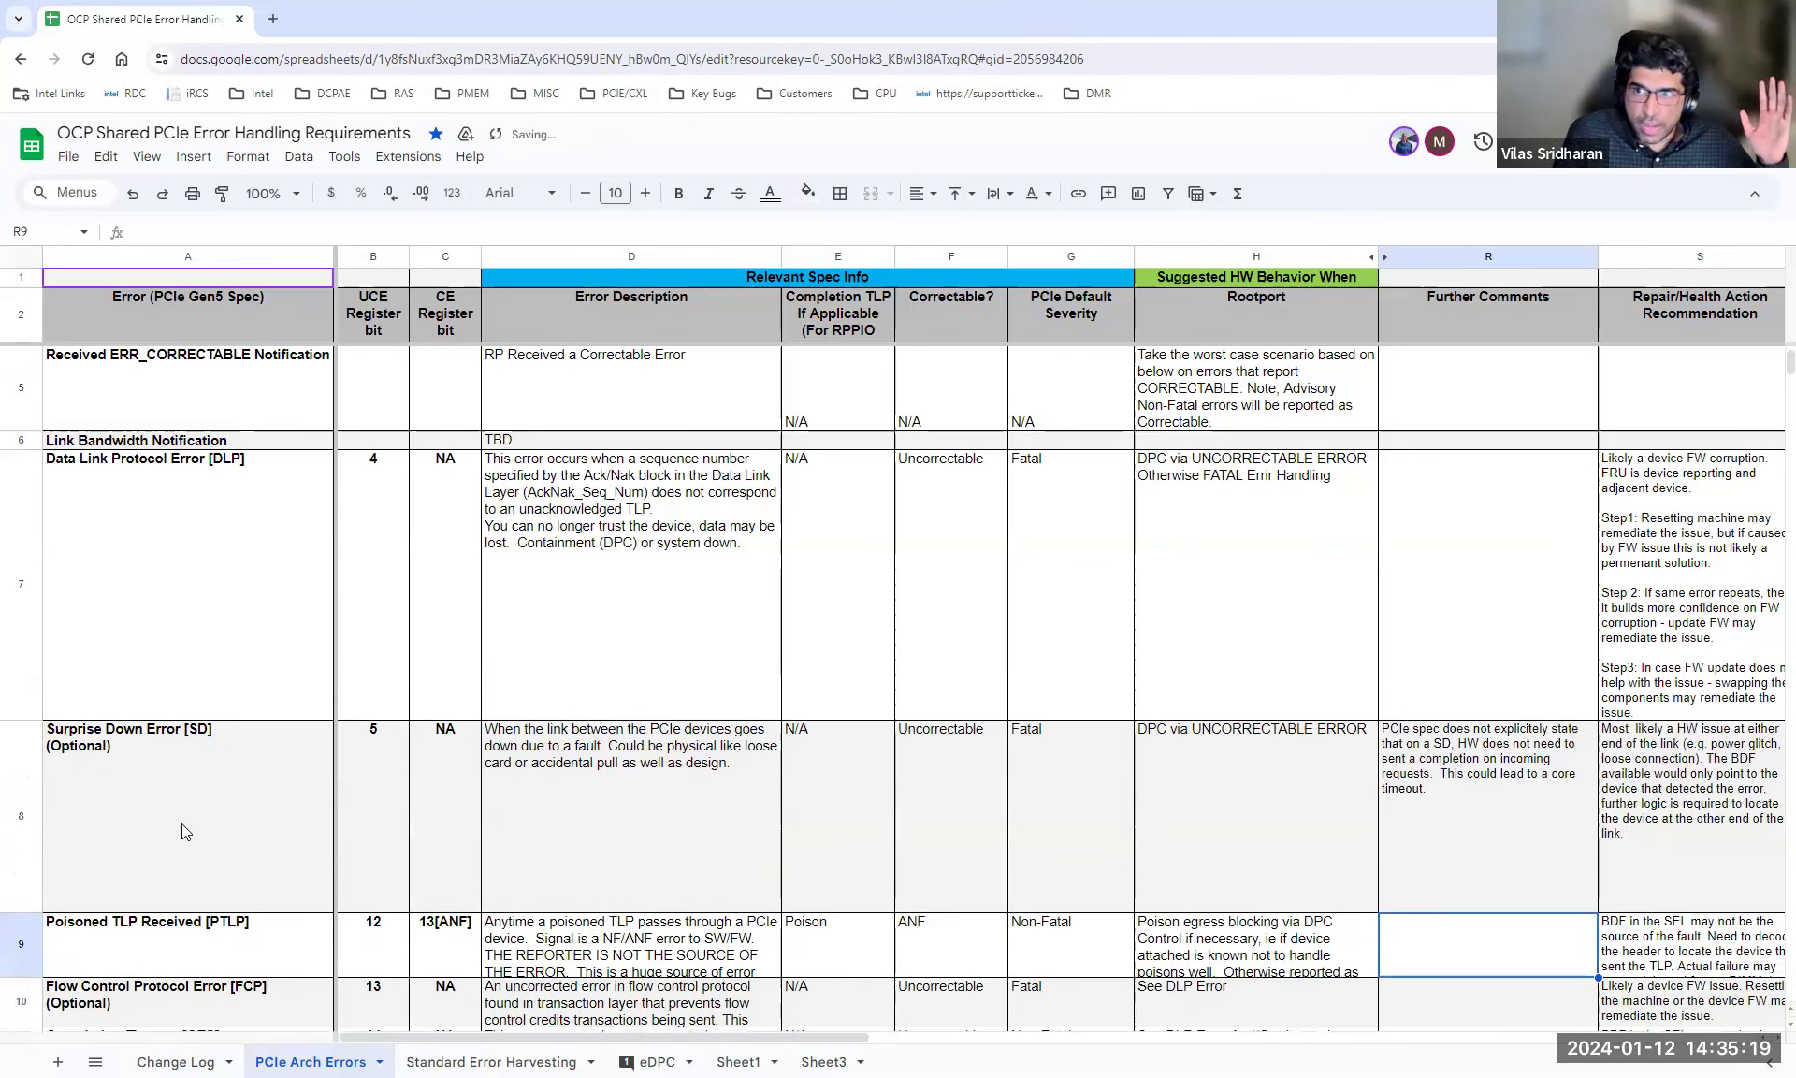
Append "With DPC, by definition incoming non-posted requests" to the Further Comments text of the Surprise Down Error row
{"action": "left_click", "coordinate": [1448, 791]}
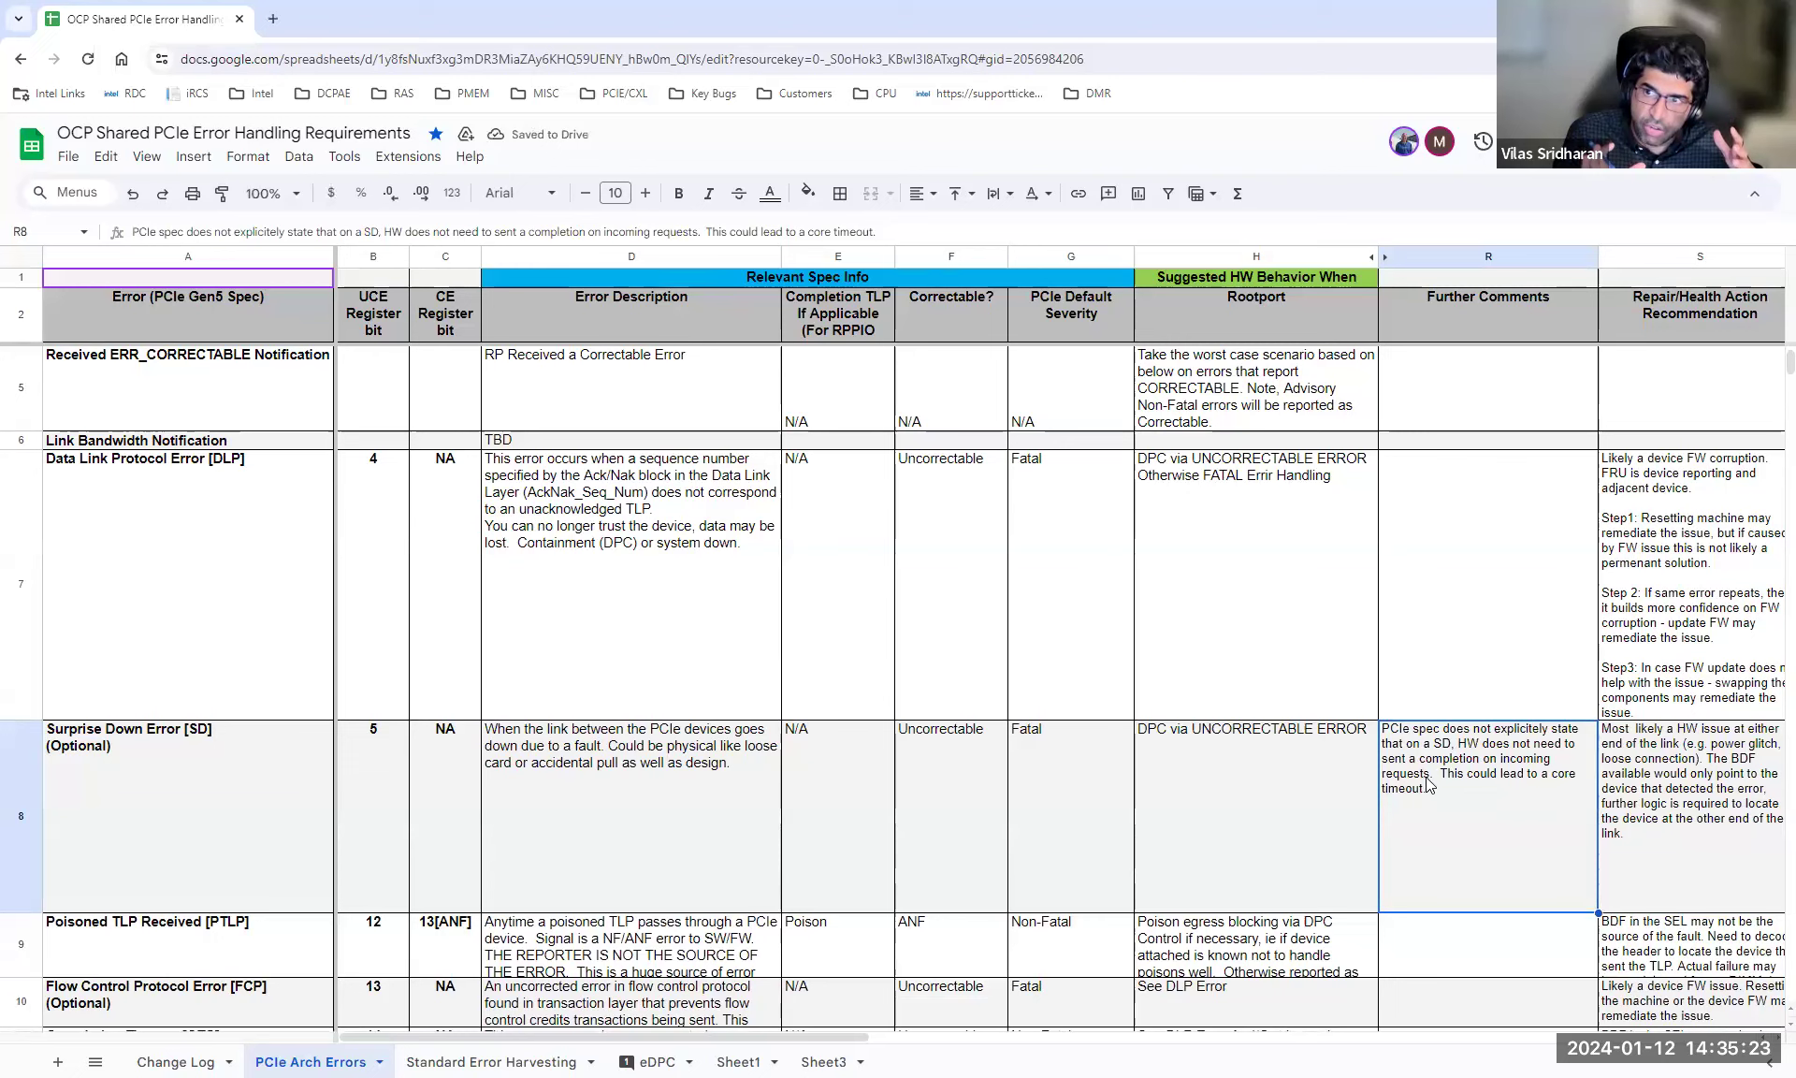
{"action": "double_click", "coordinate": [1428, 782]}
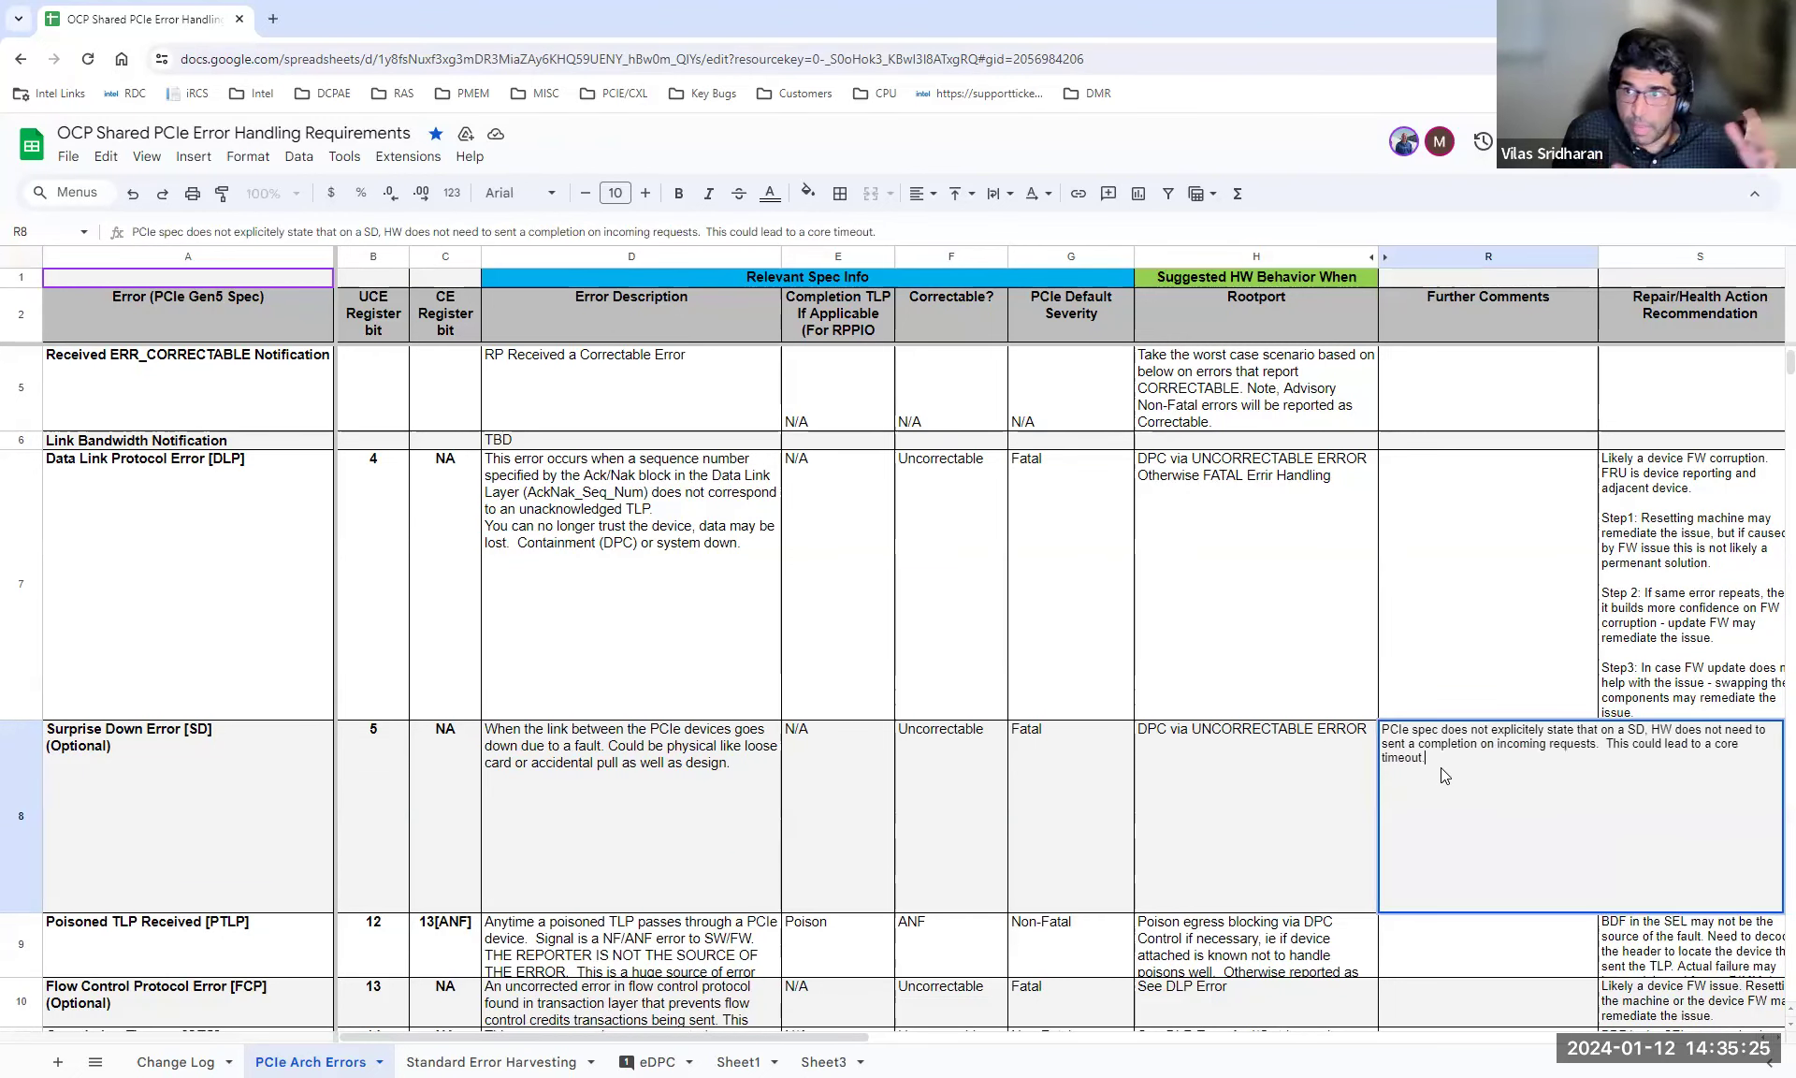
{"action": "type", "text": "With DPC, by d"}
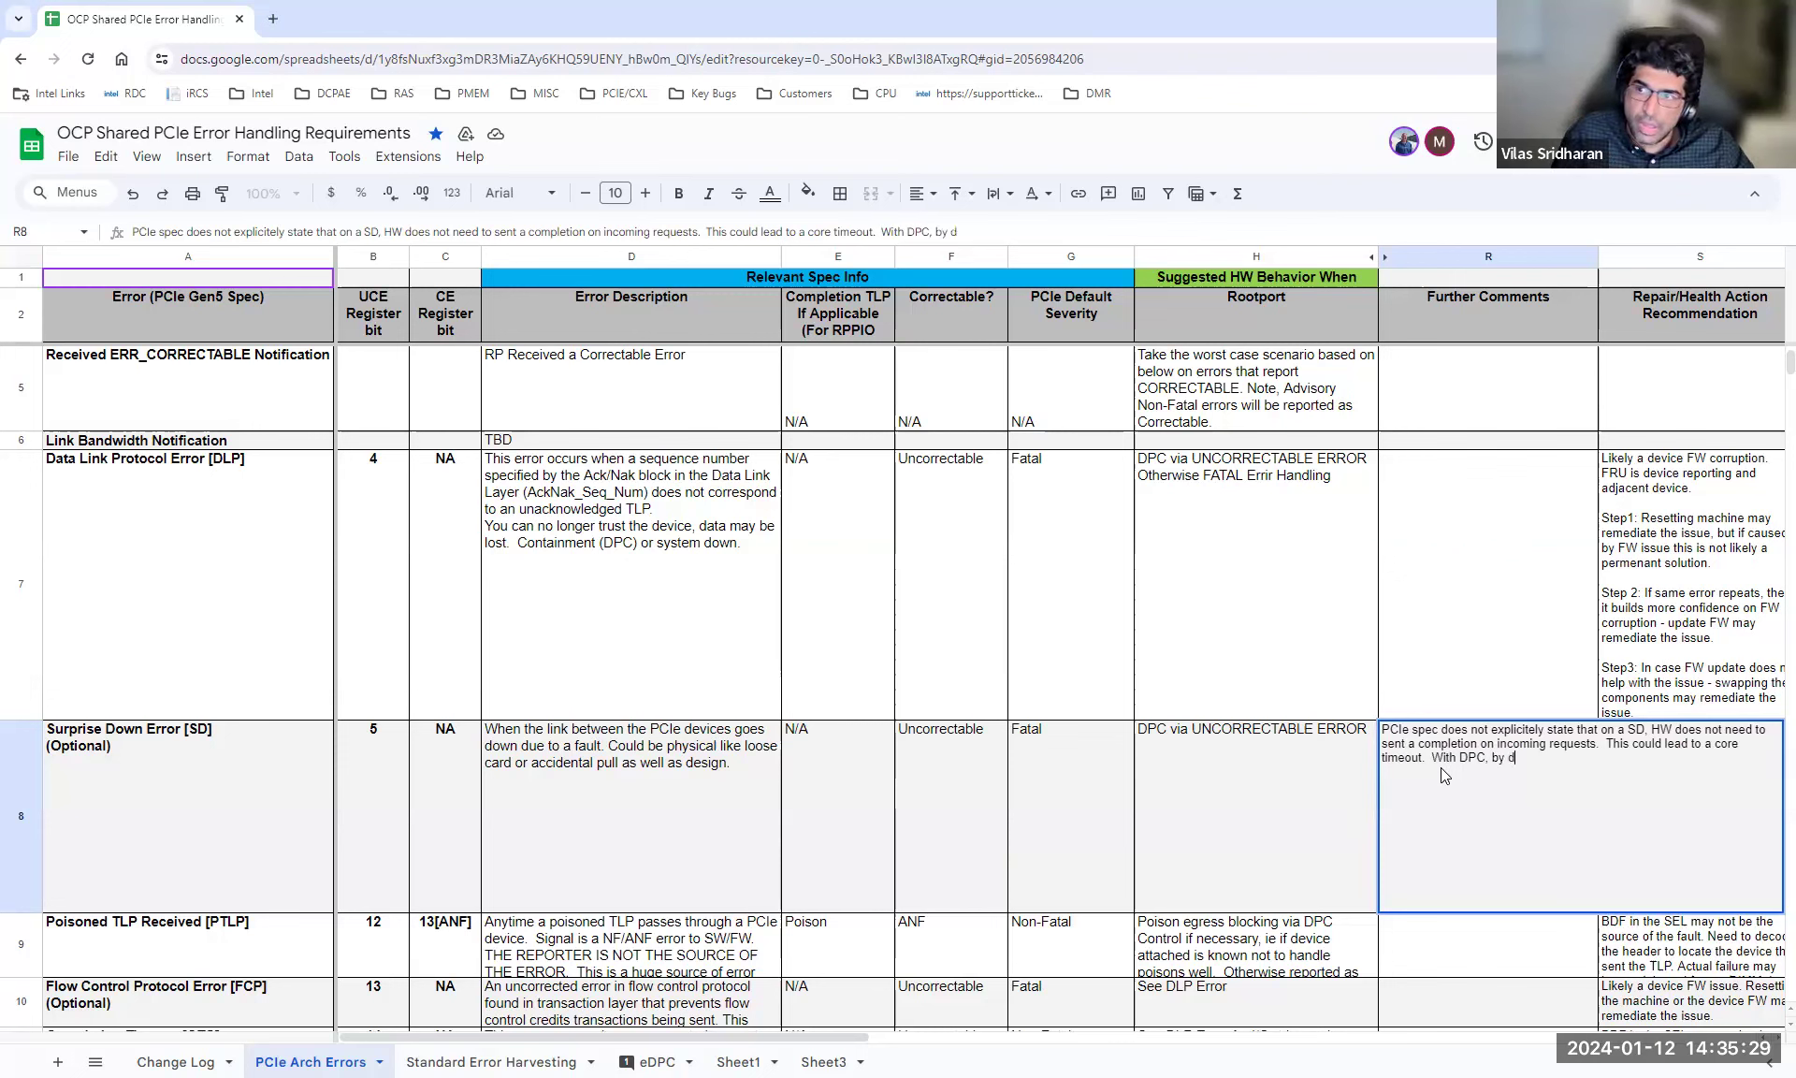
{"action": "type", "text": "efinition"}
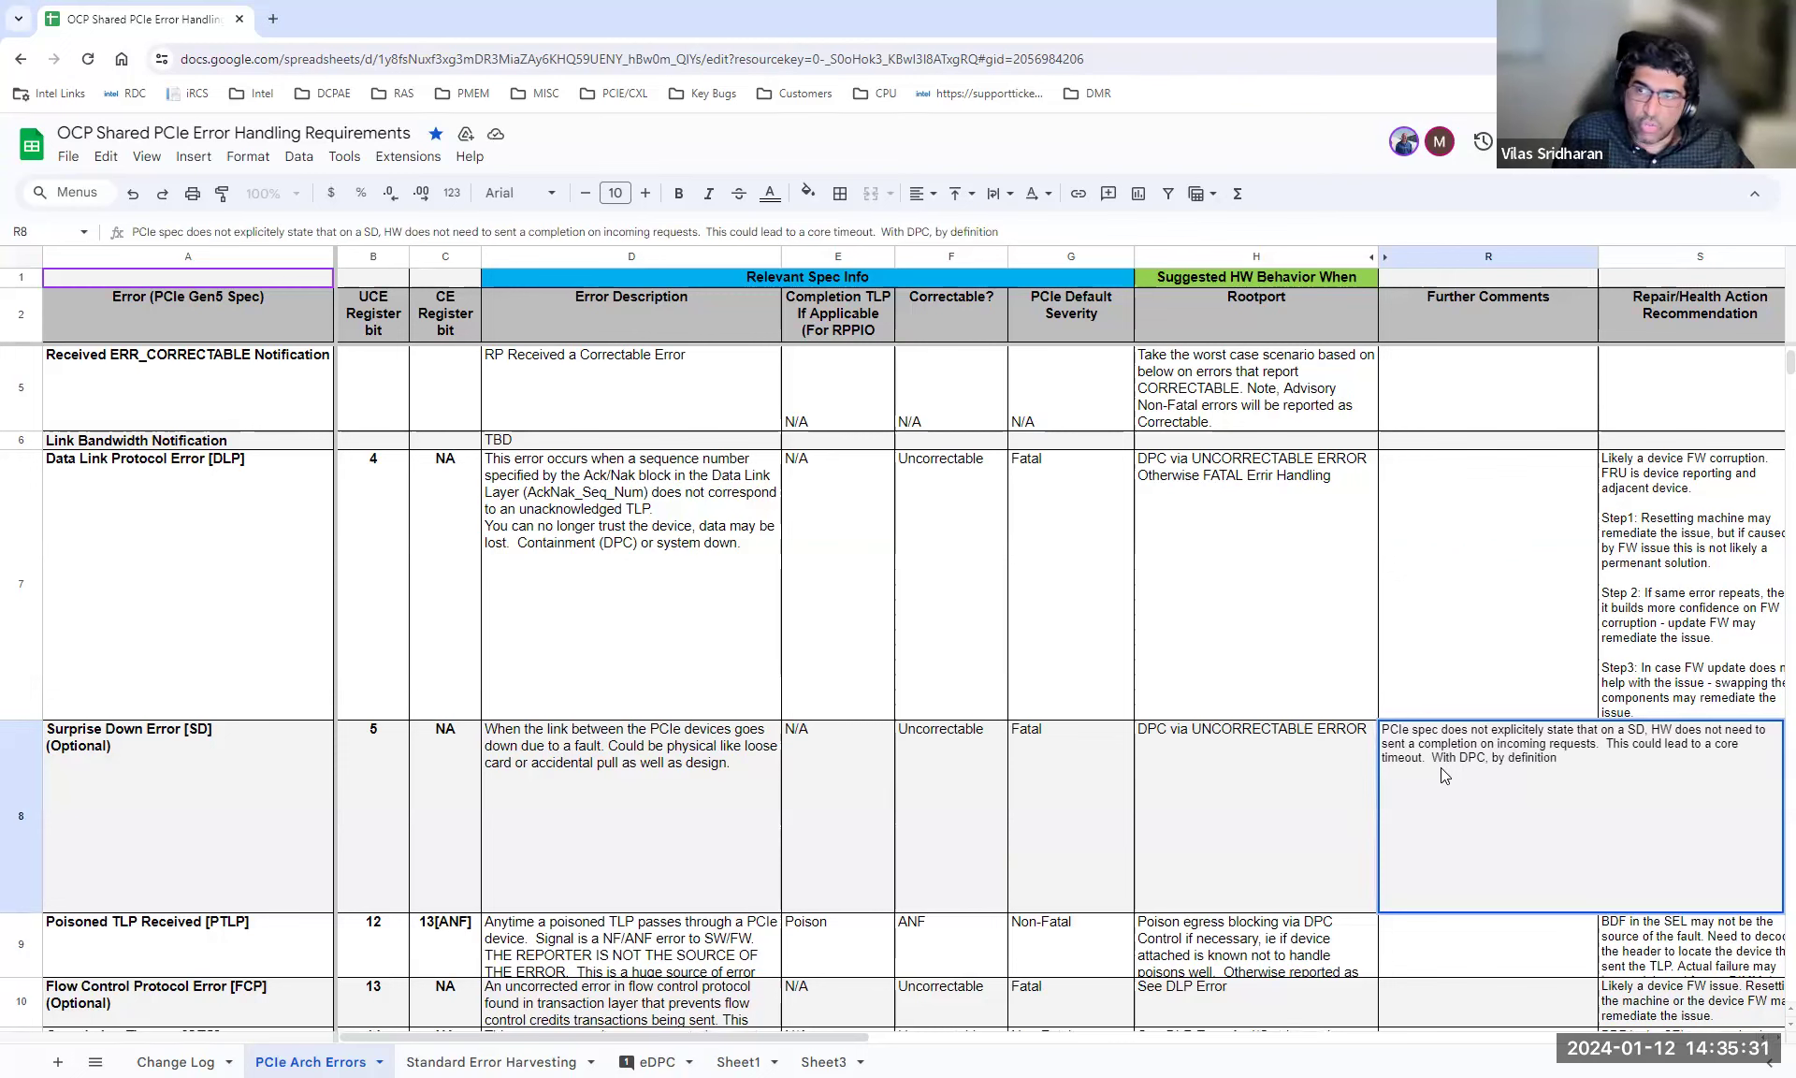
{"action": "type", "text": " incoming n"}
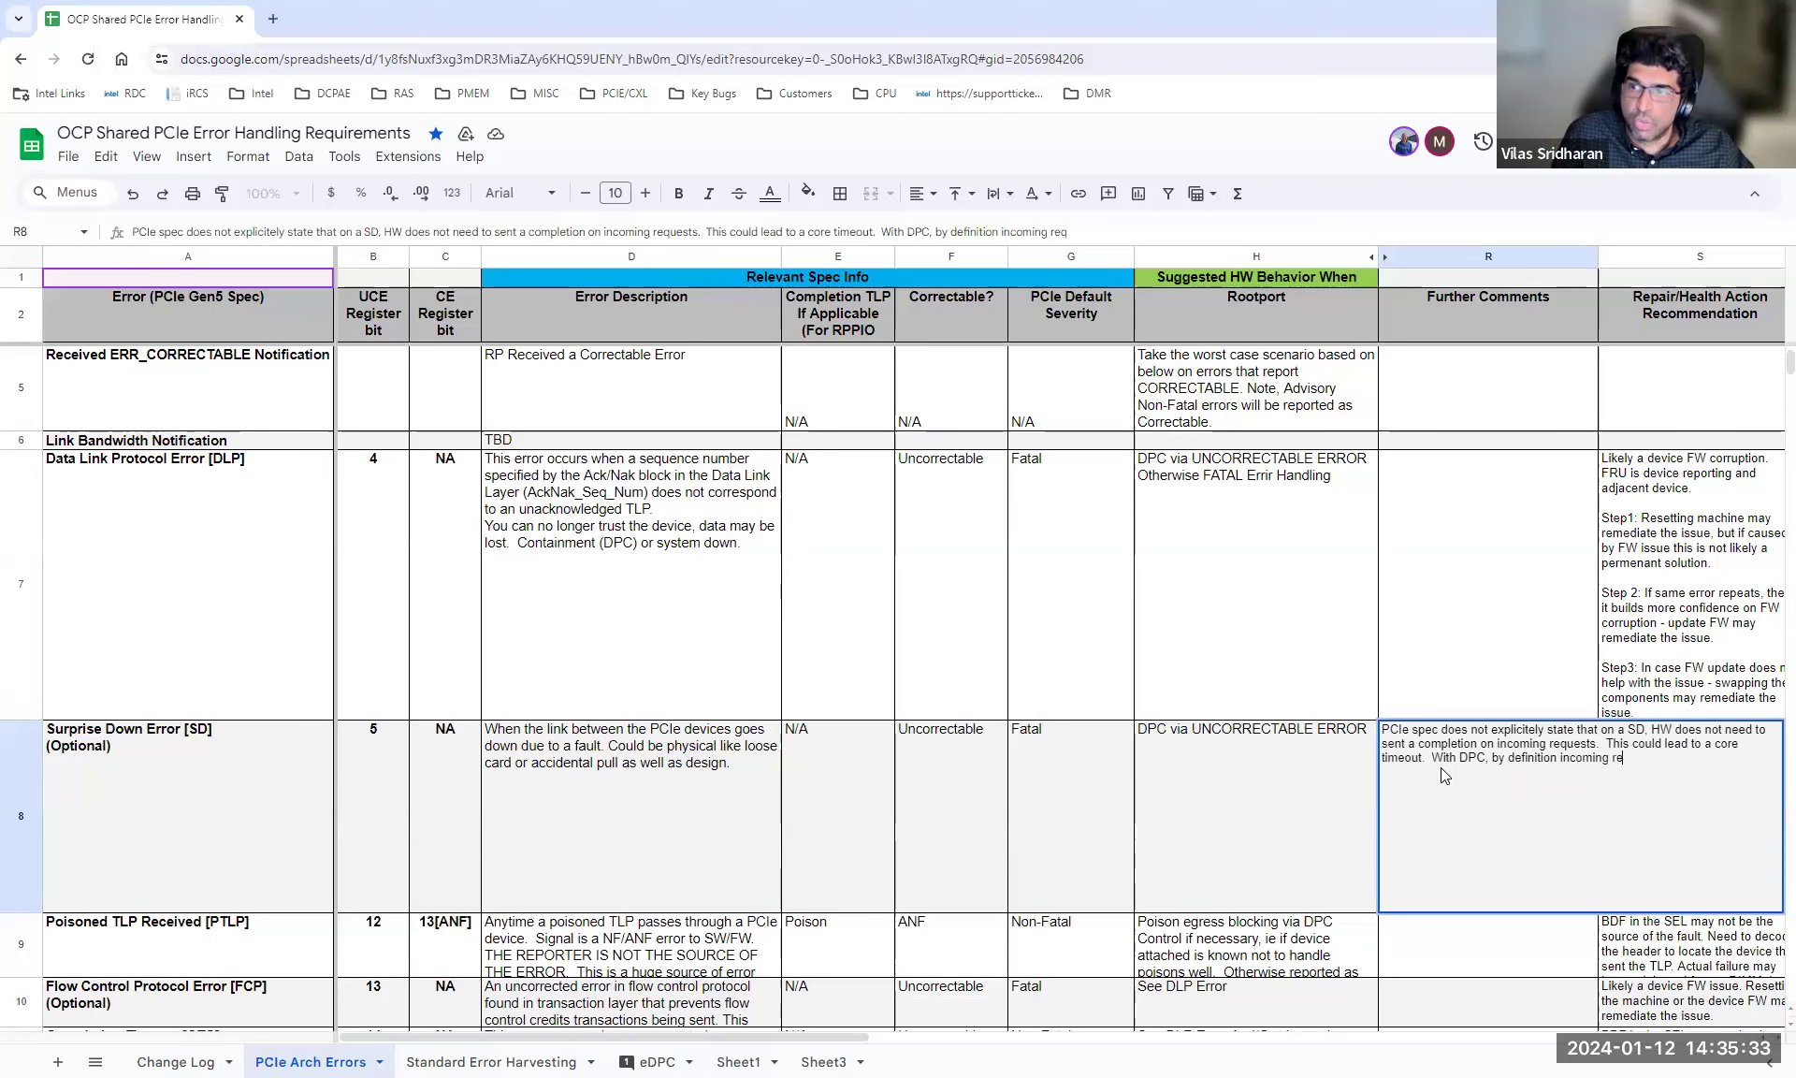
{"action": "type", "text": "on-p"}
{"action": "type", "text": "requests "}
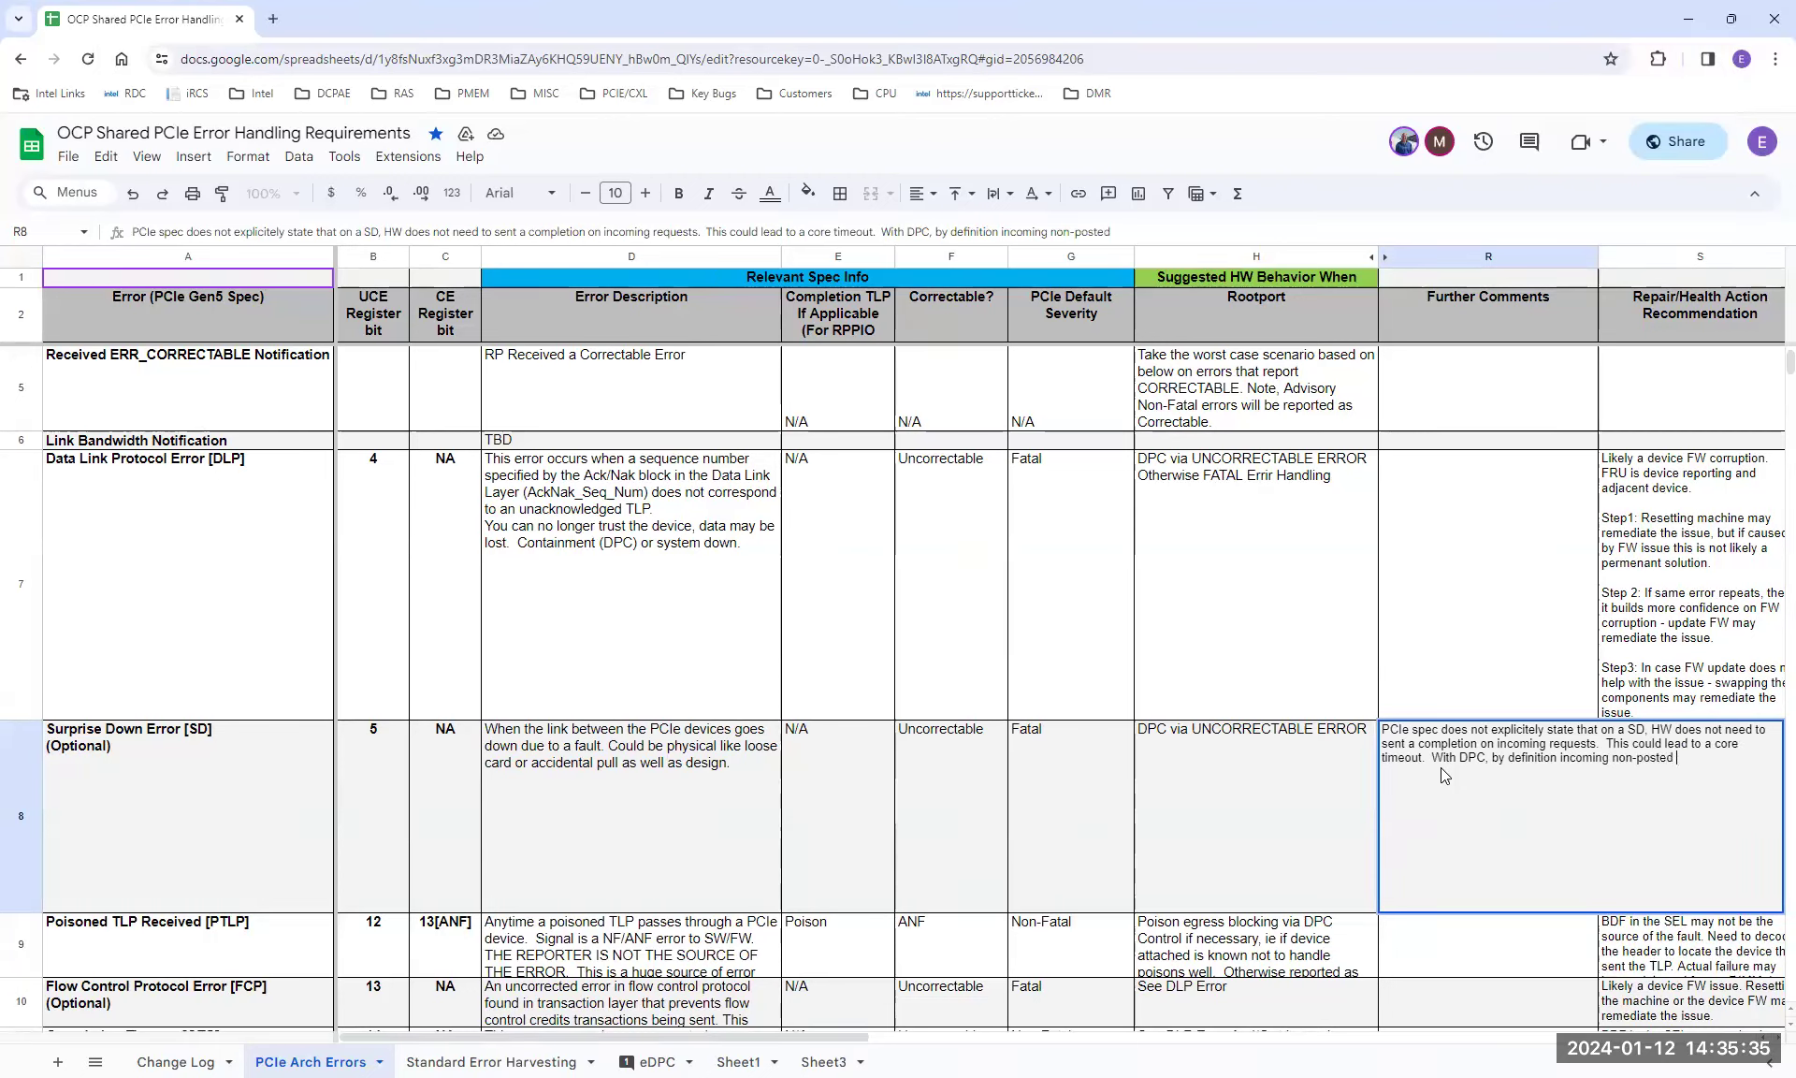
Finish the added Surprise Down Error comment sentence with "need to be completed with UR/CA."
{"action": "type", "text": "are"}
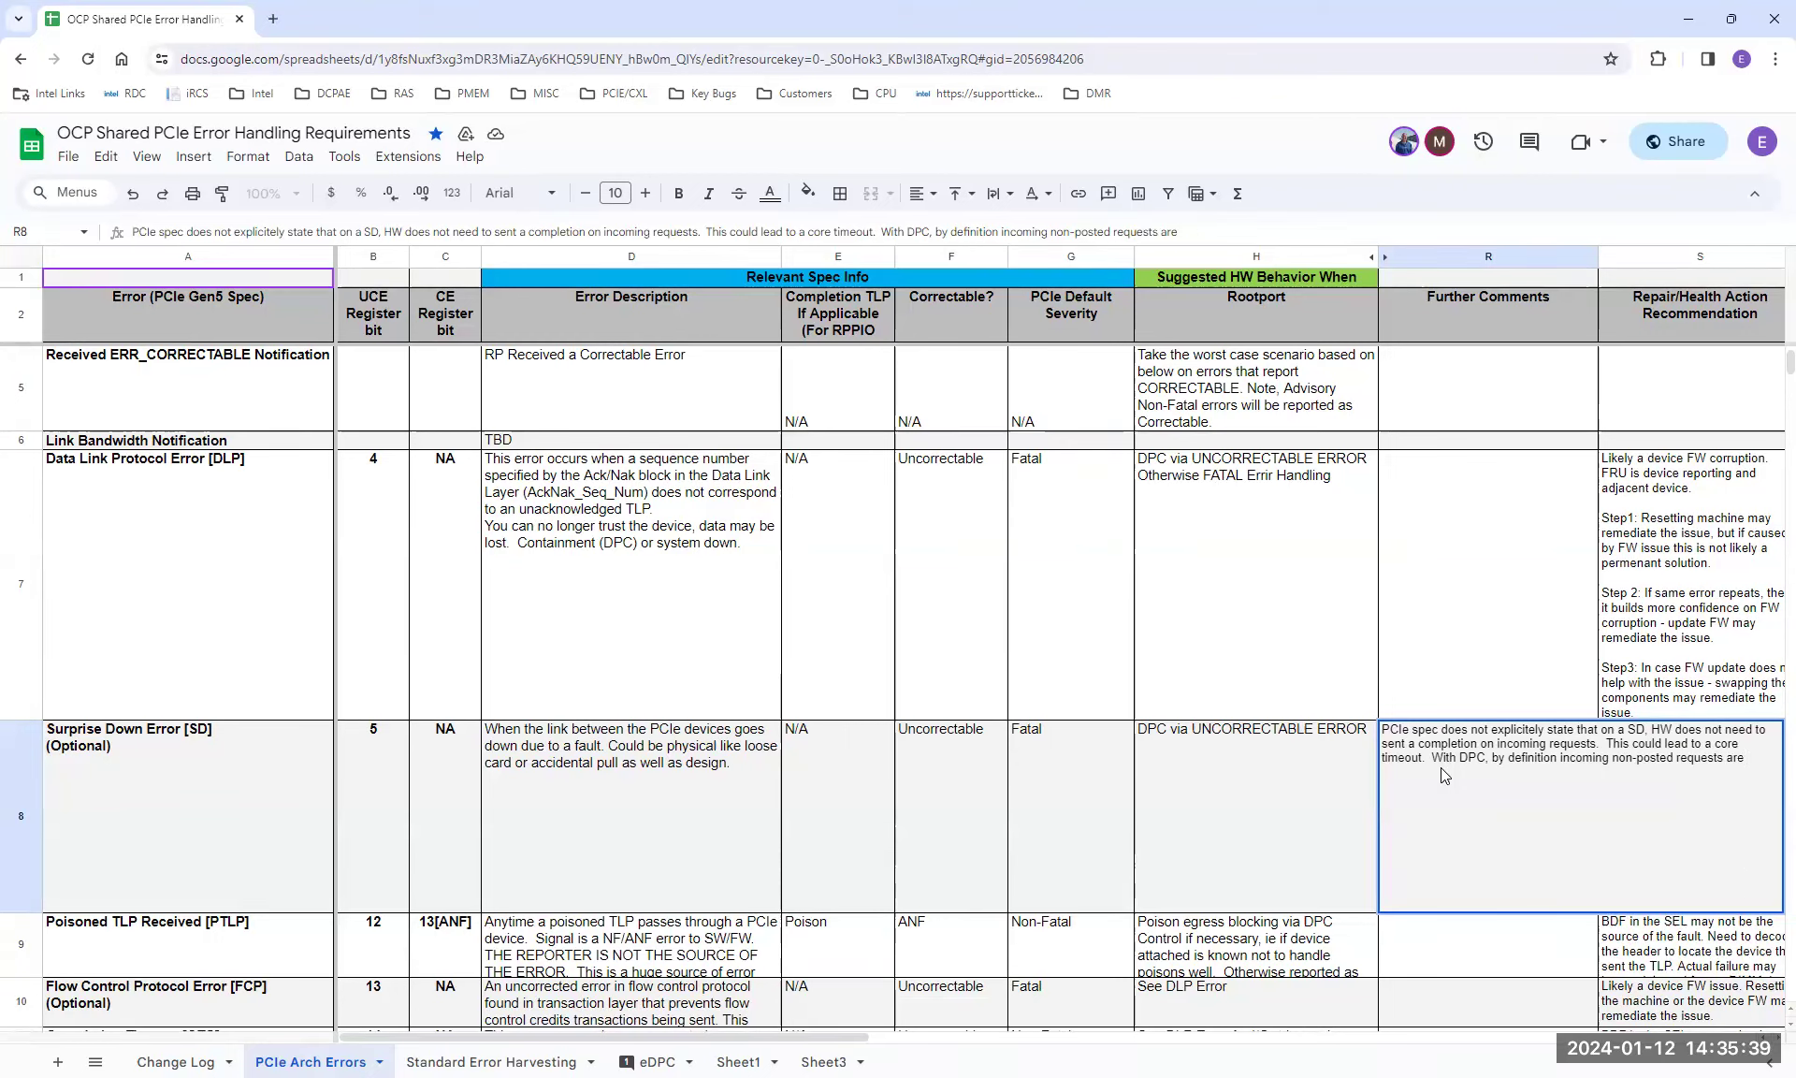
{"action": "key", "text": "BackSpace"}
{"action": "key", "text": "BackSpace"}
{"action": "key", "text": "BackSpace"}
{"action": "type", "text": "need to "}
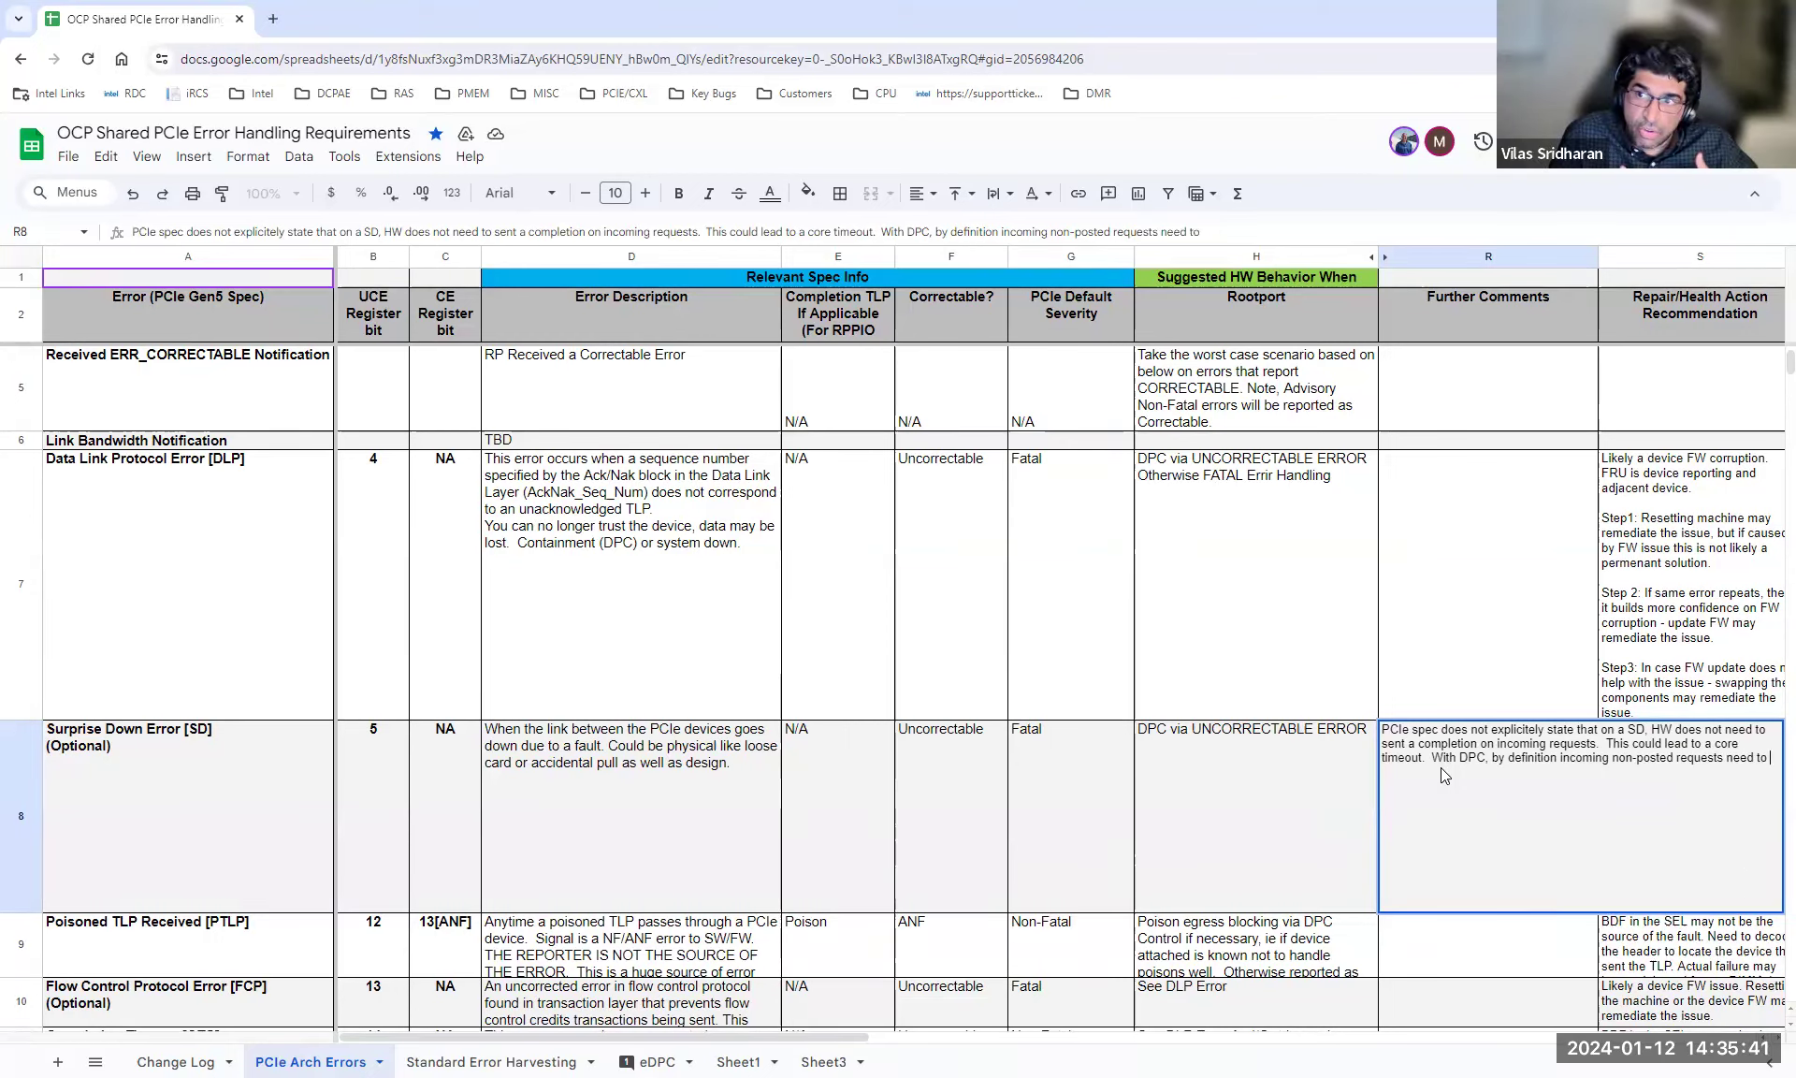
{"action": "type", "text": "be comp"}
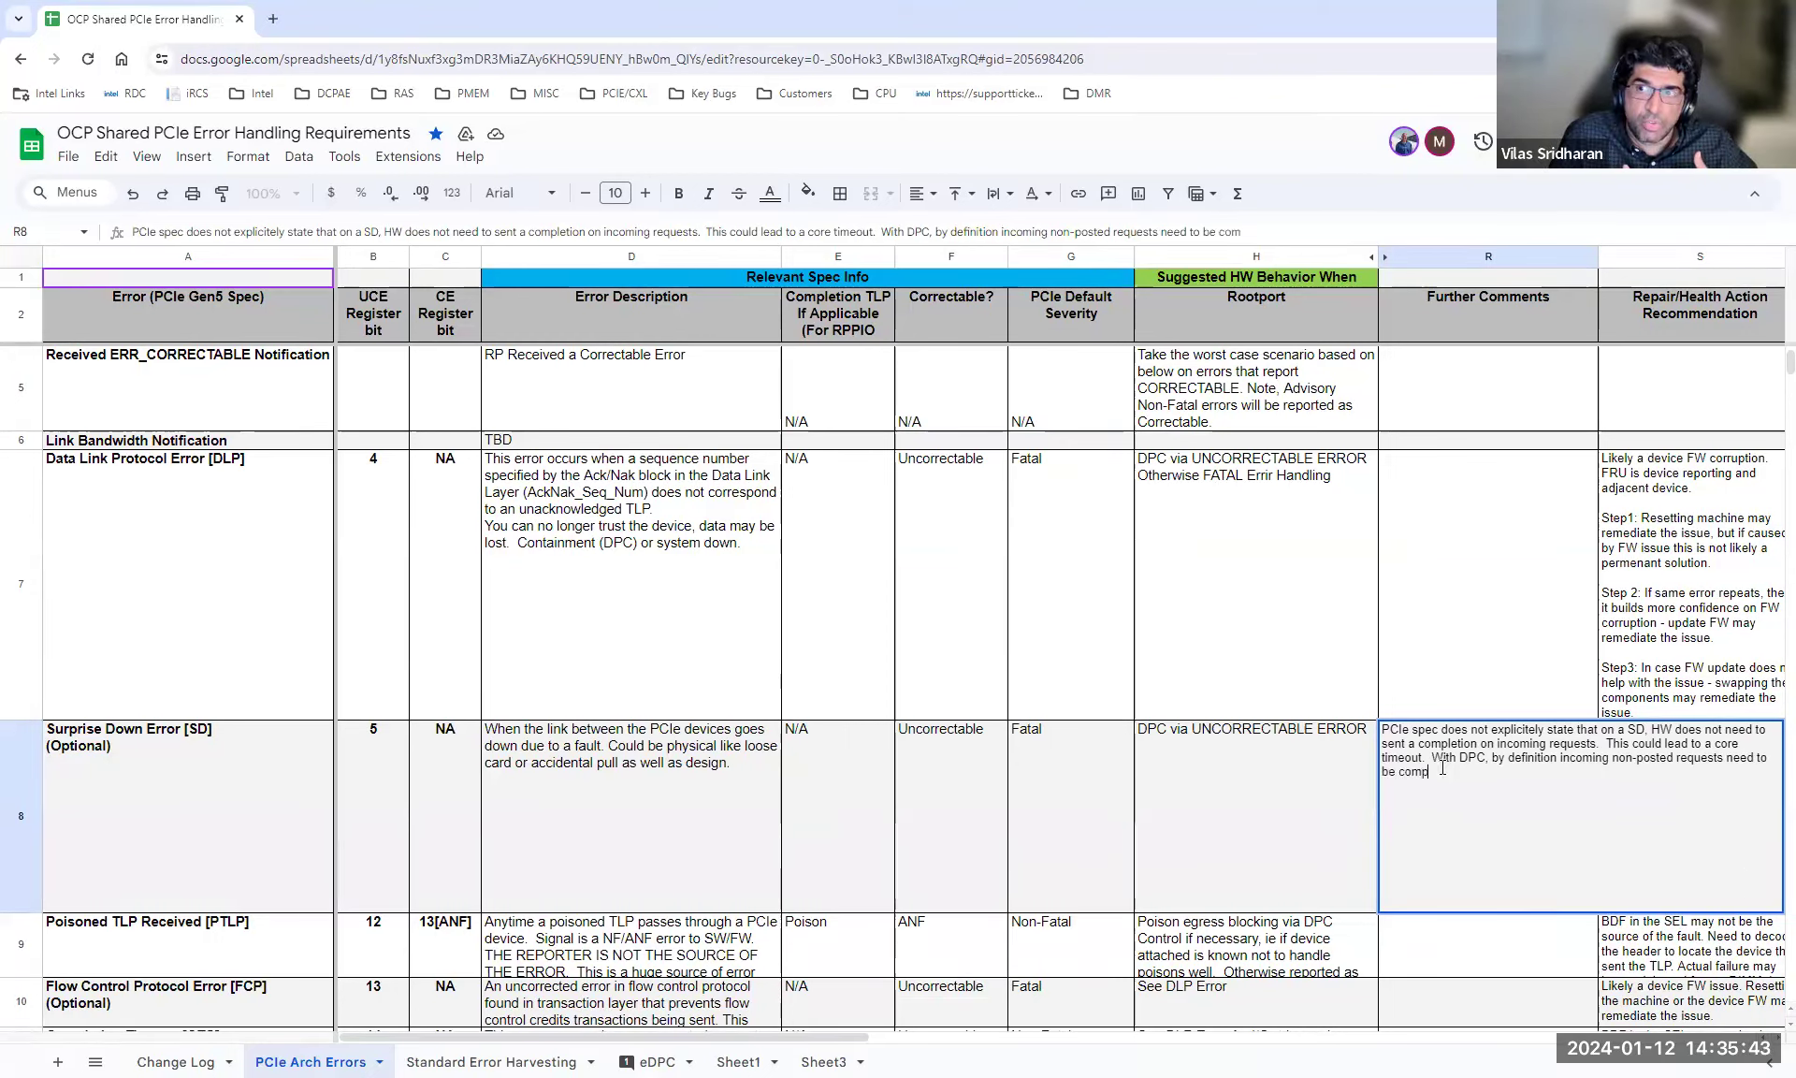
{"action": "type", "text": "leted"}
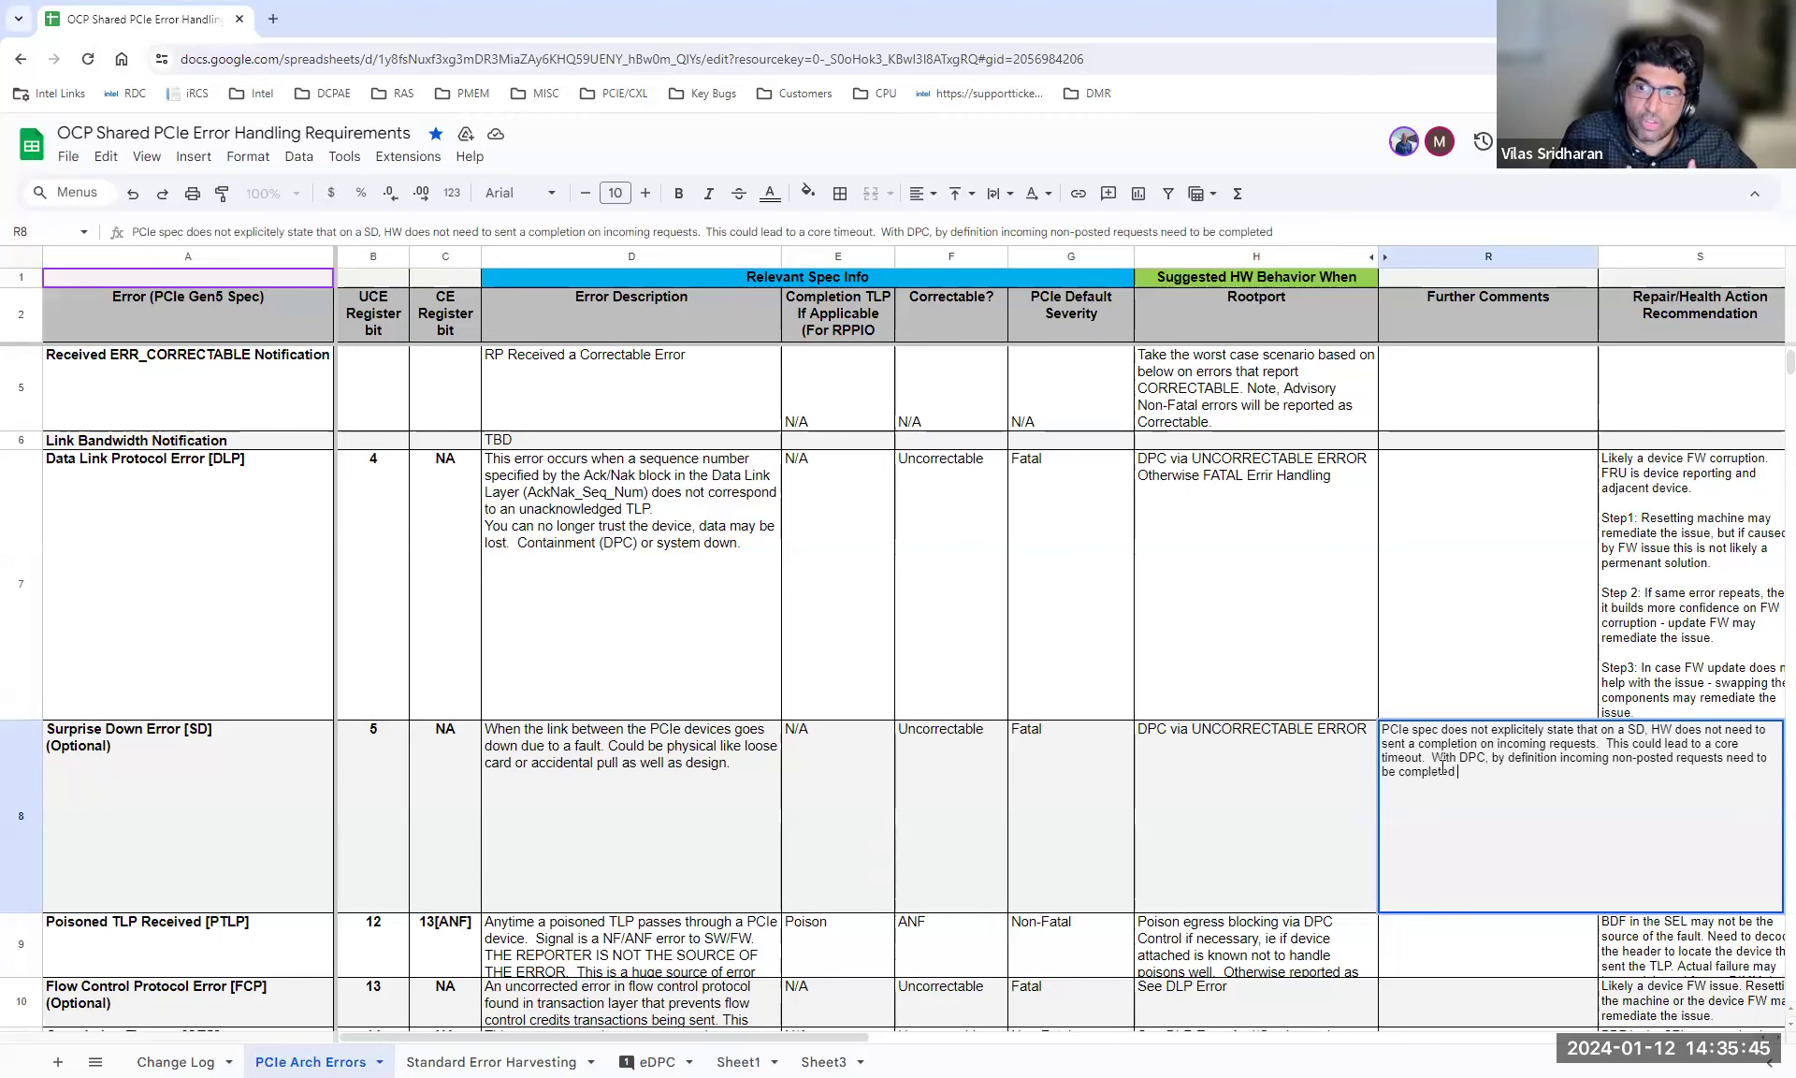
{"action": "type", "text": " with UR/CA."}
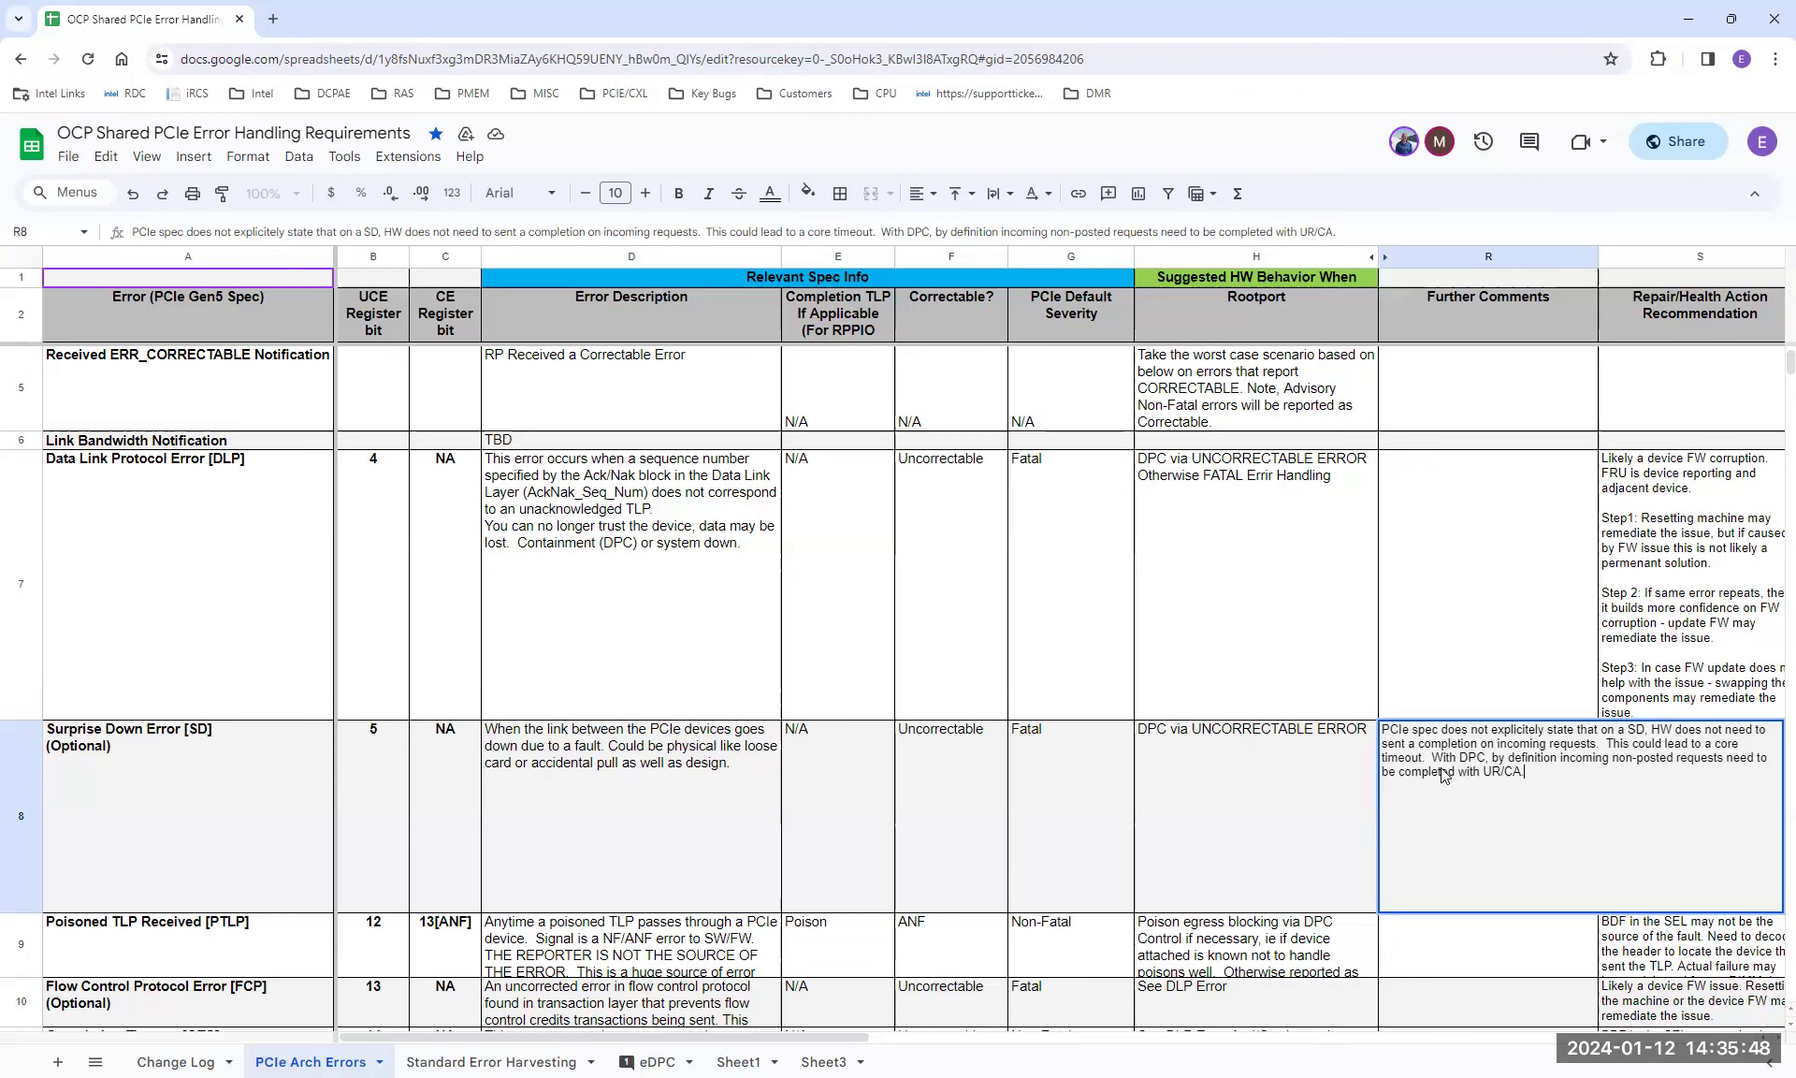
{"action": "key", "text": "Return"}
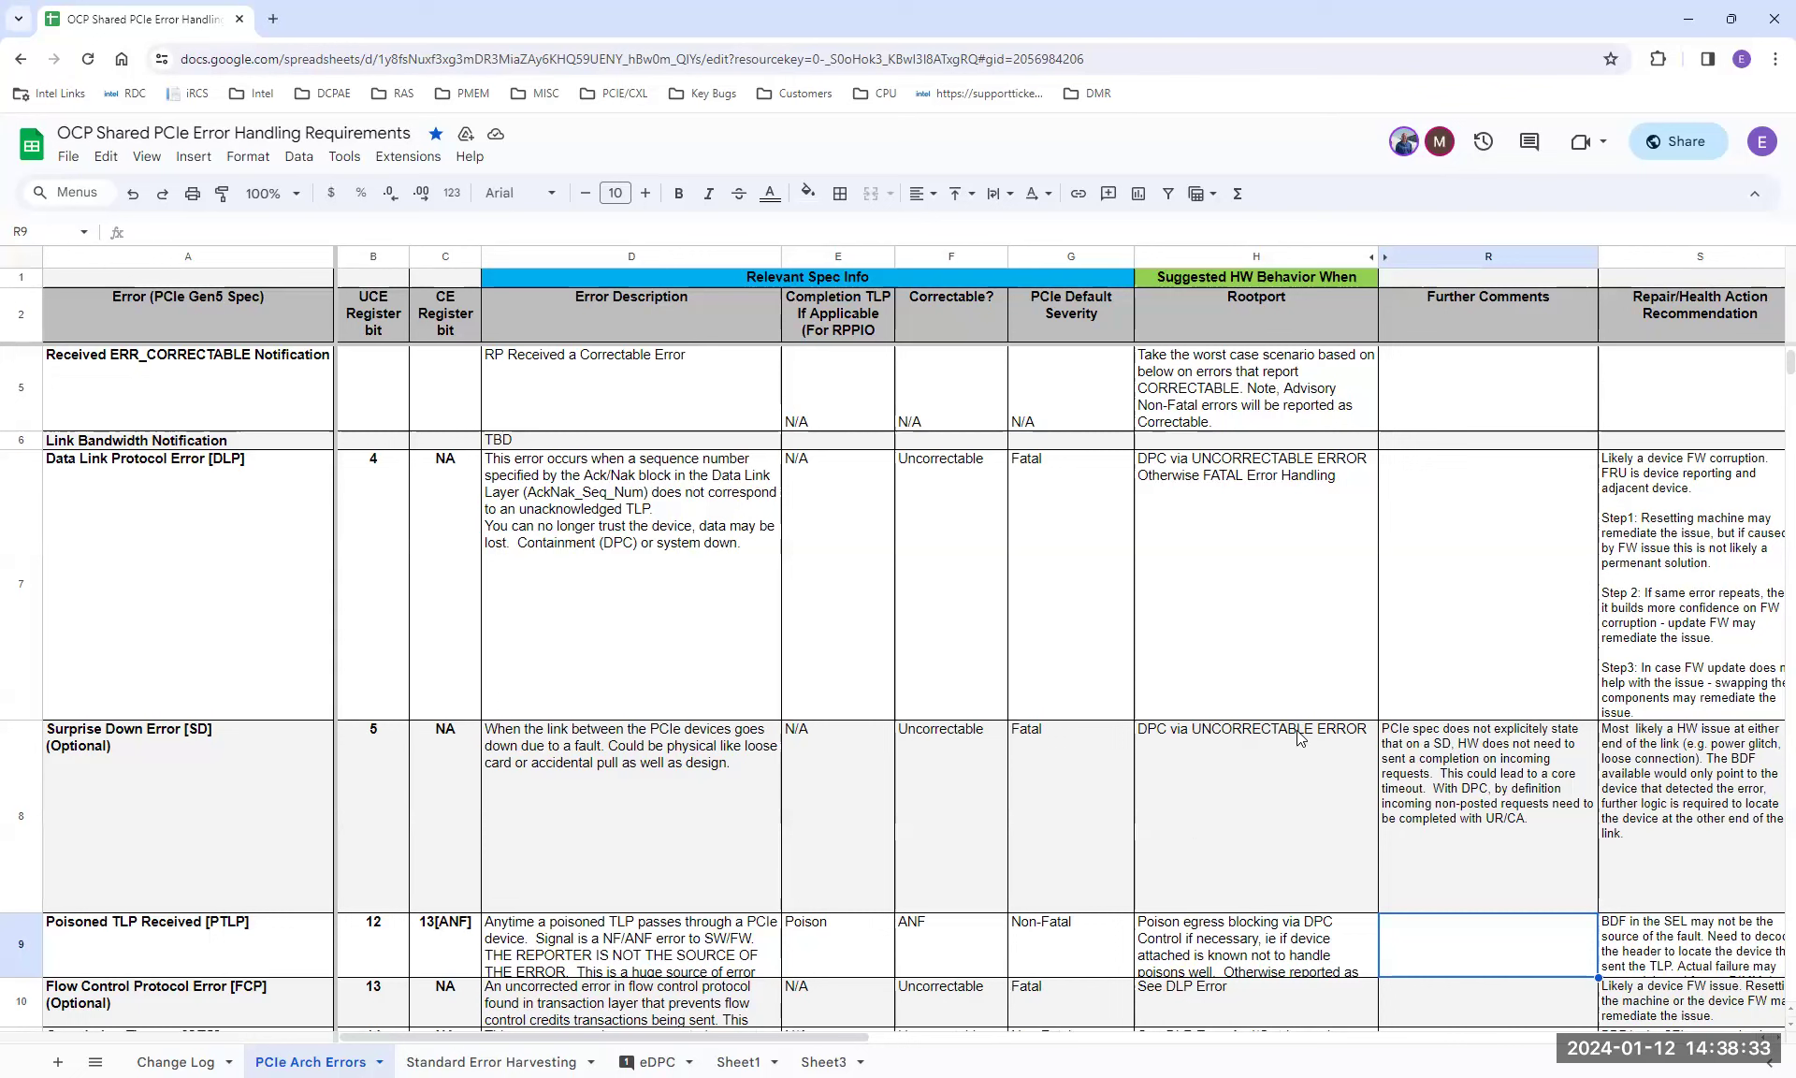
{"action": "left_click", "coordinate": [1280, 759]}
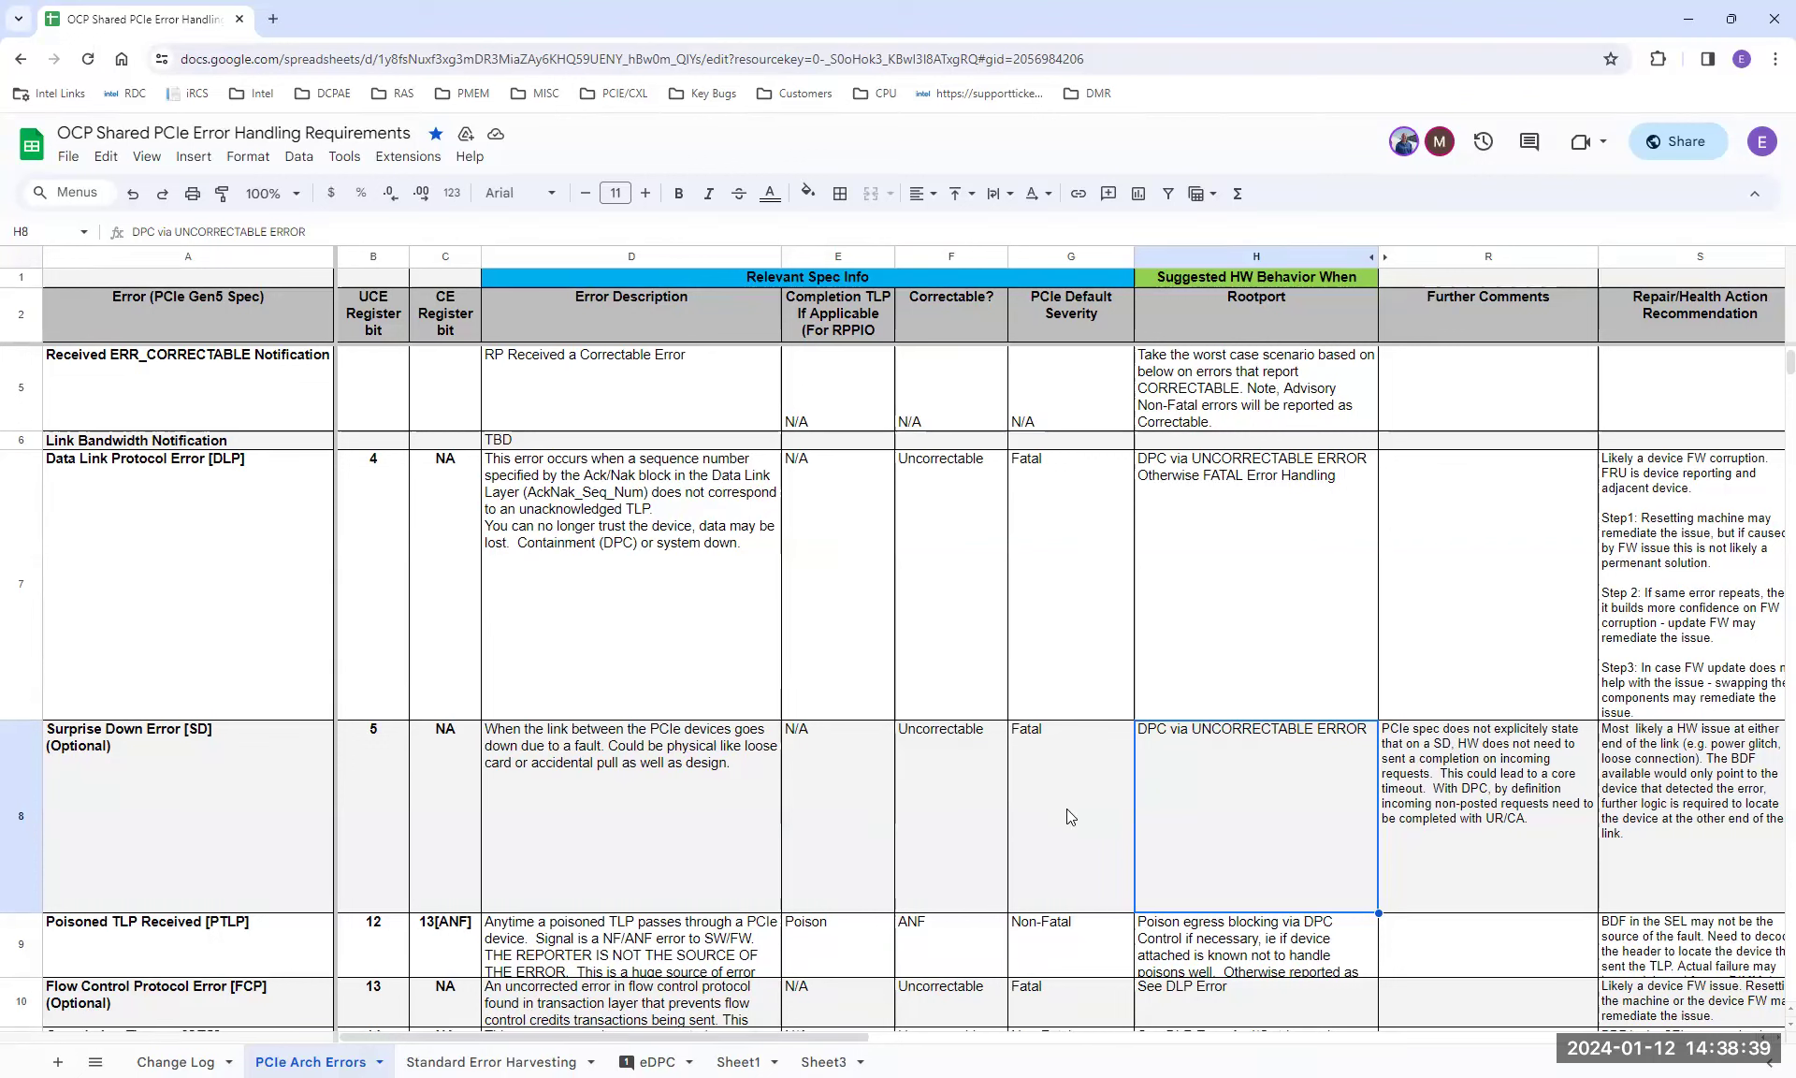
{"action": "left_click", "coordinate": [1051, 771]}
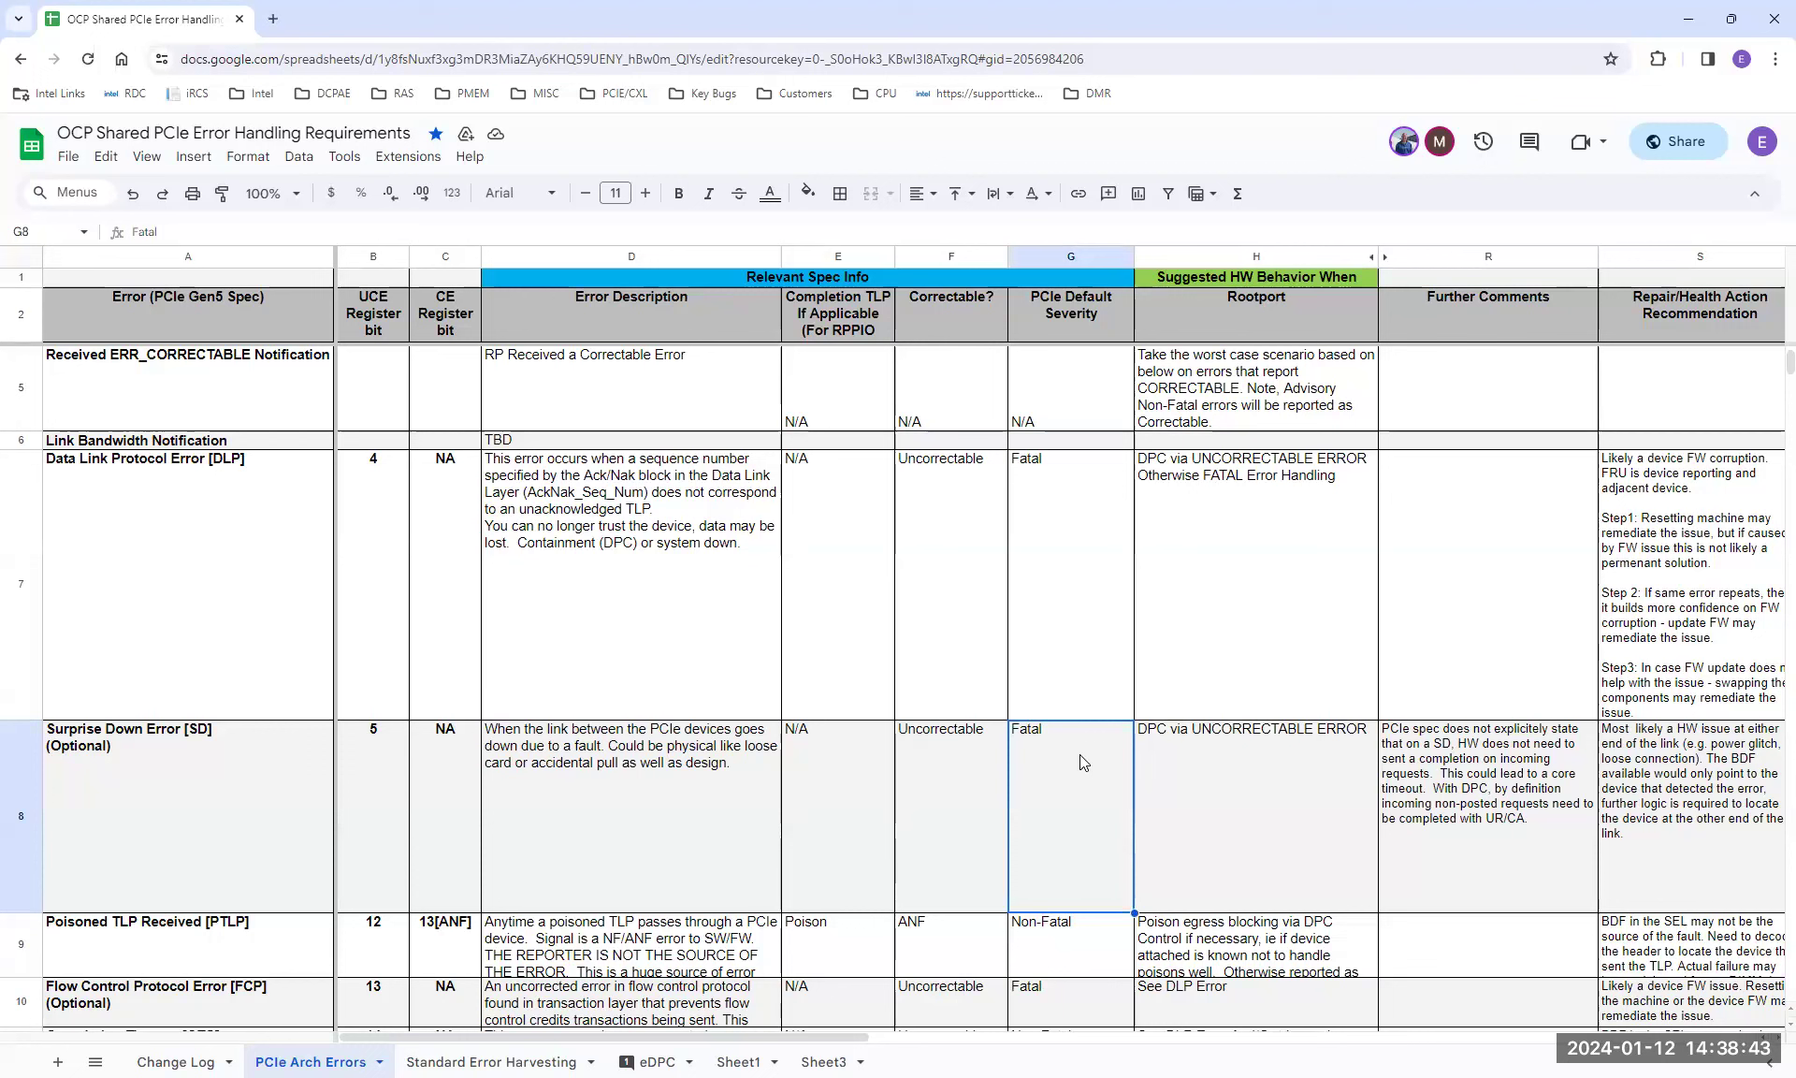
{"action": "left_click", "coordinate": [94, 755]}
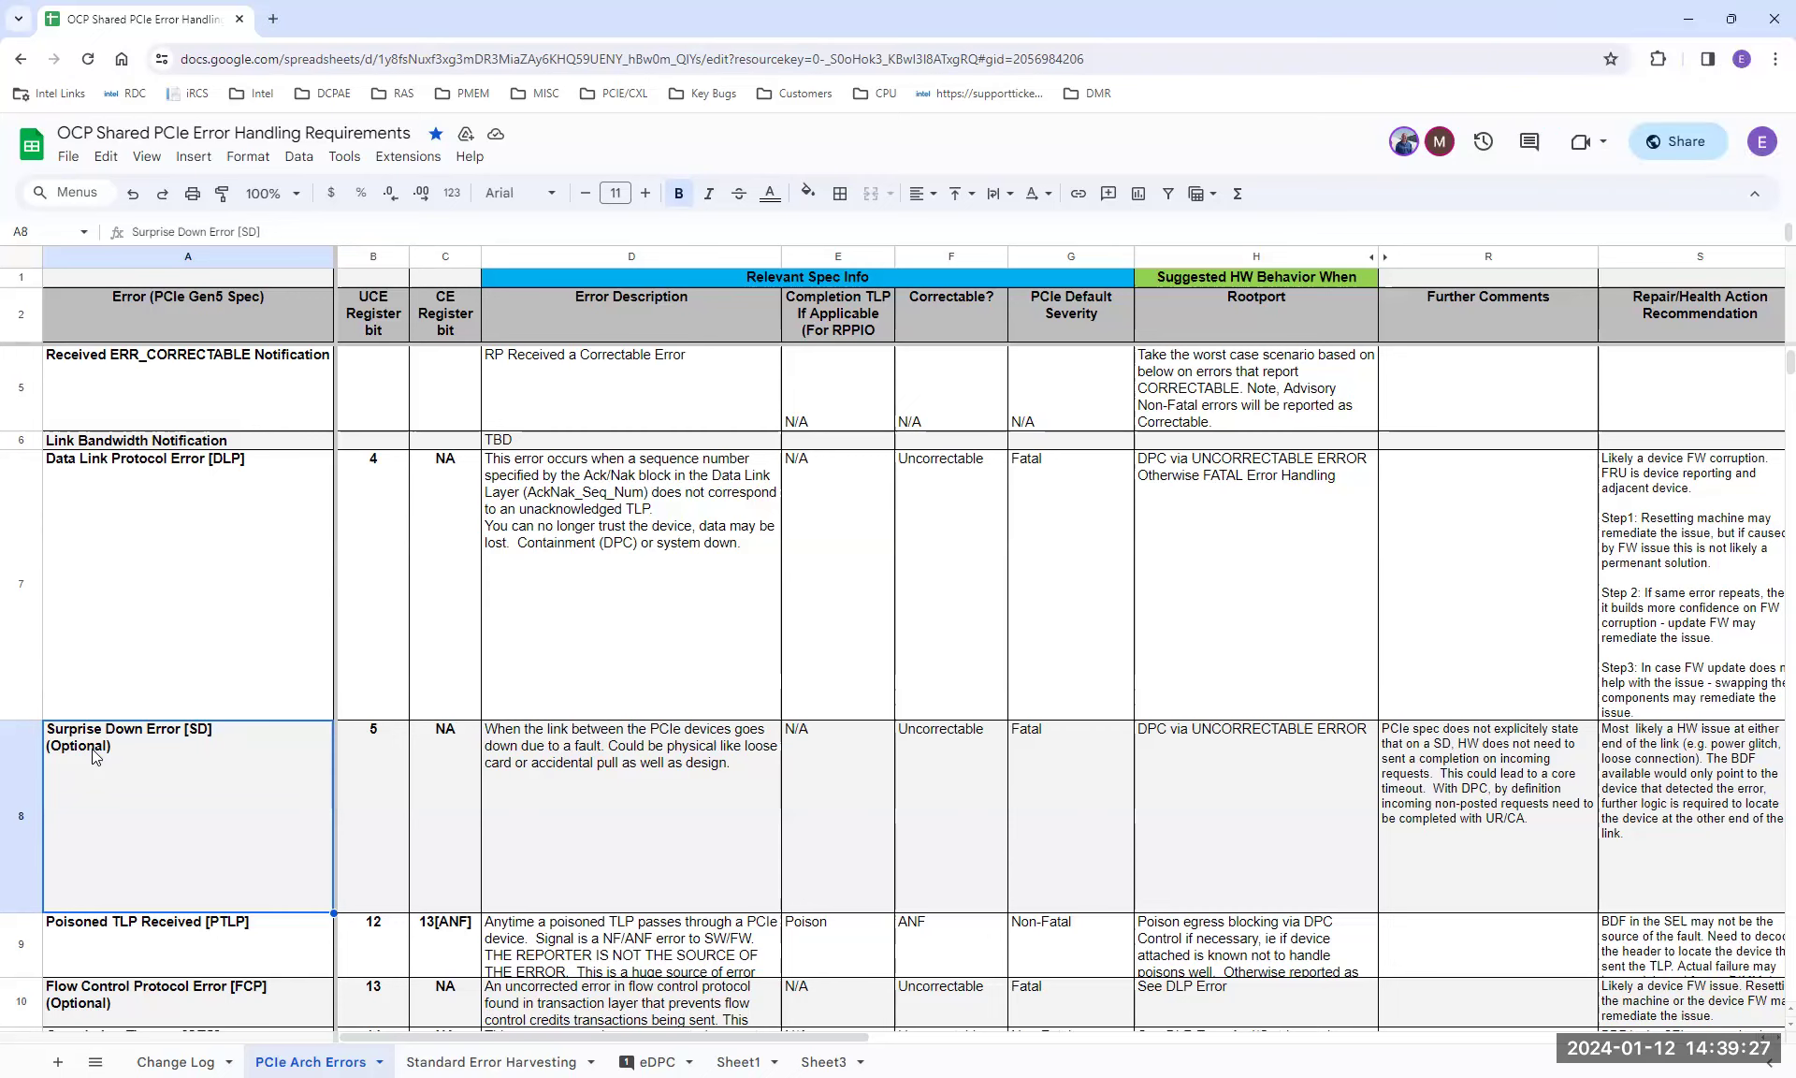
{"action": "double_click", "coordinate": [144, 756]}
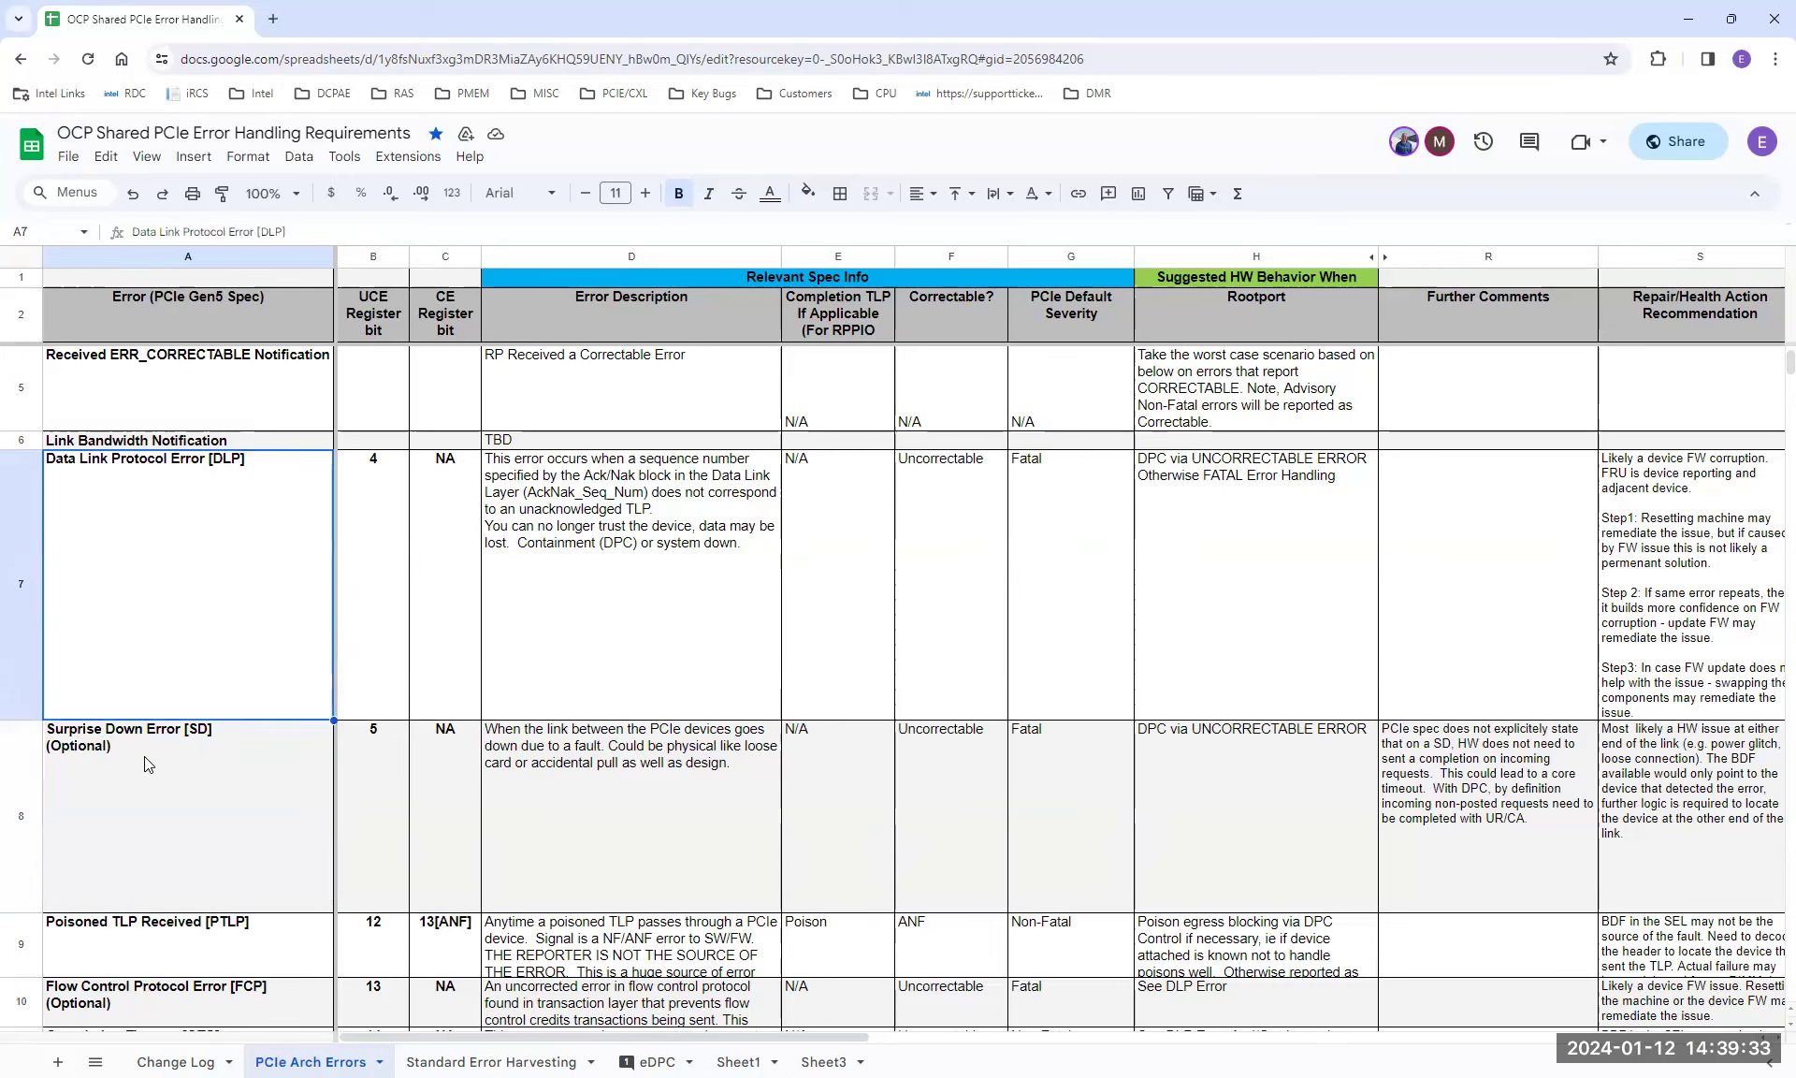
{"action": "key", "text": "Escape"}
{"action": "double_click", "coordinate": [144, 756]}
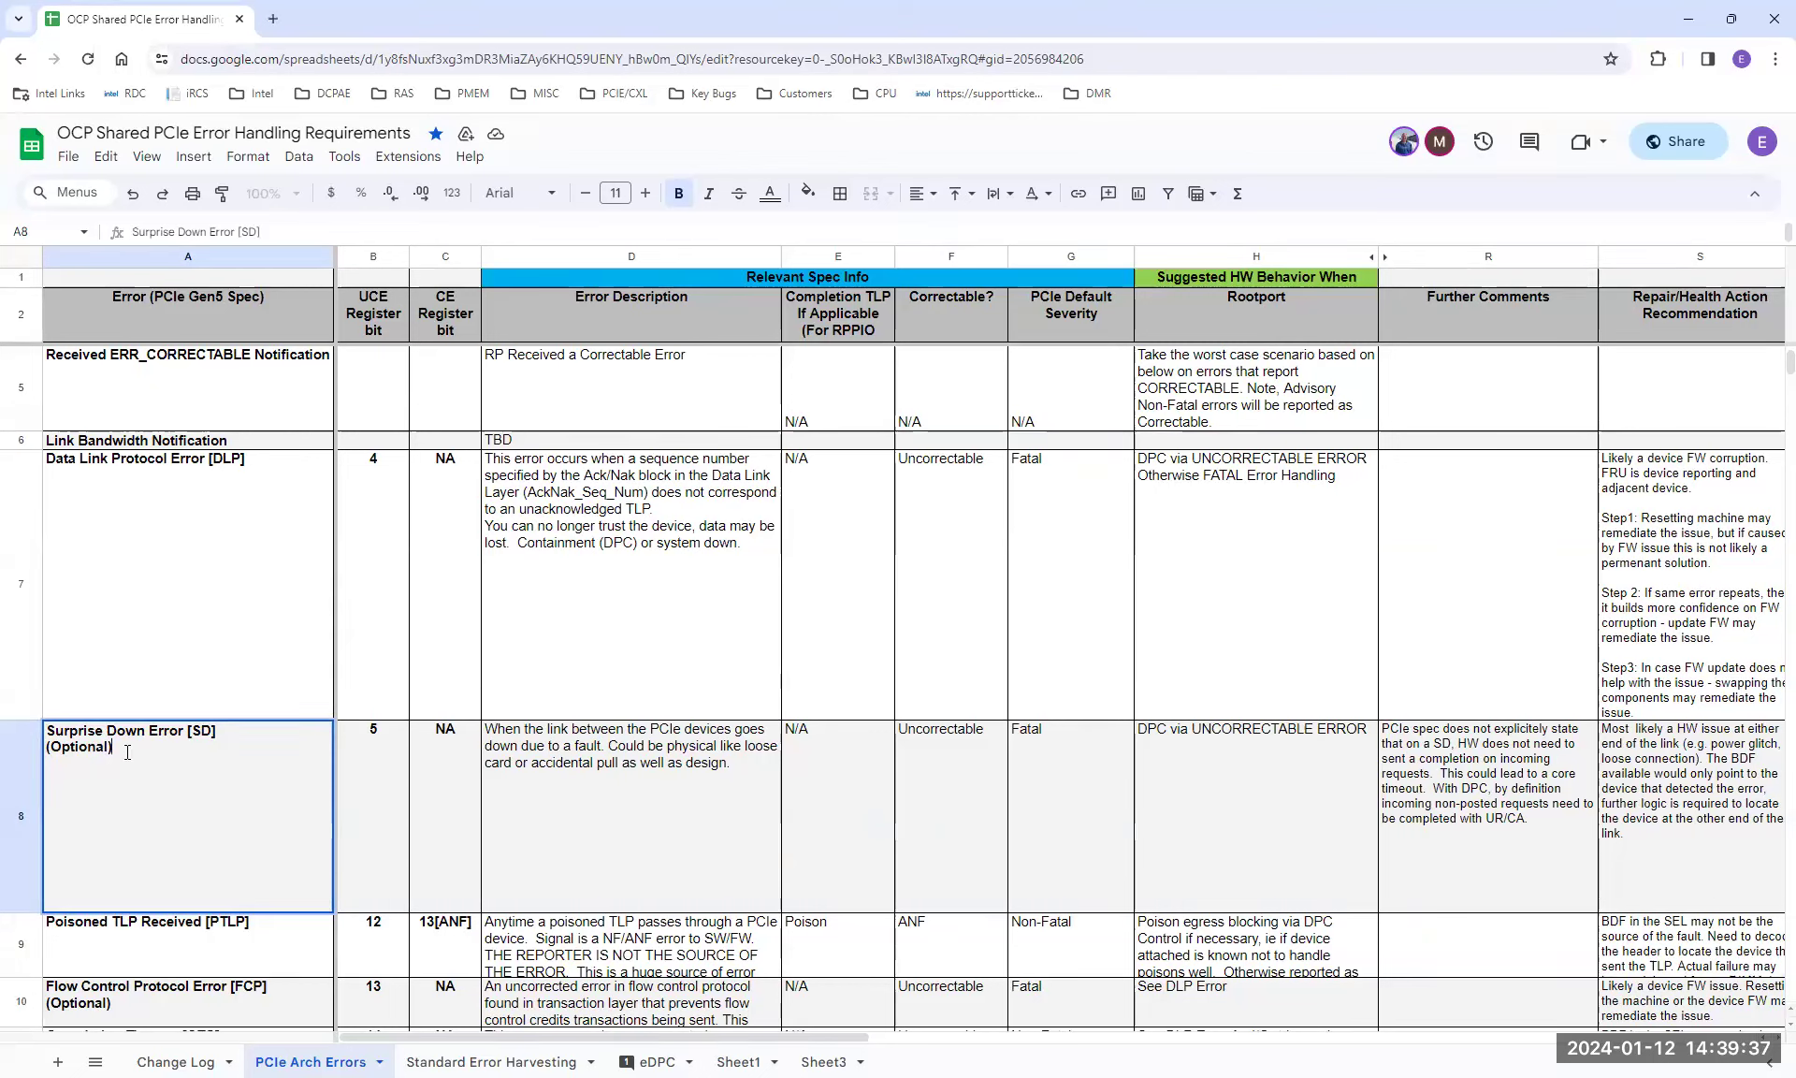
{"action": "key", "text": "shift+Return"}
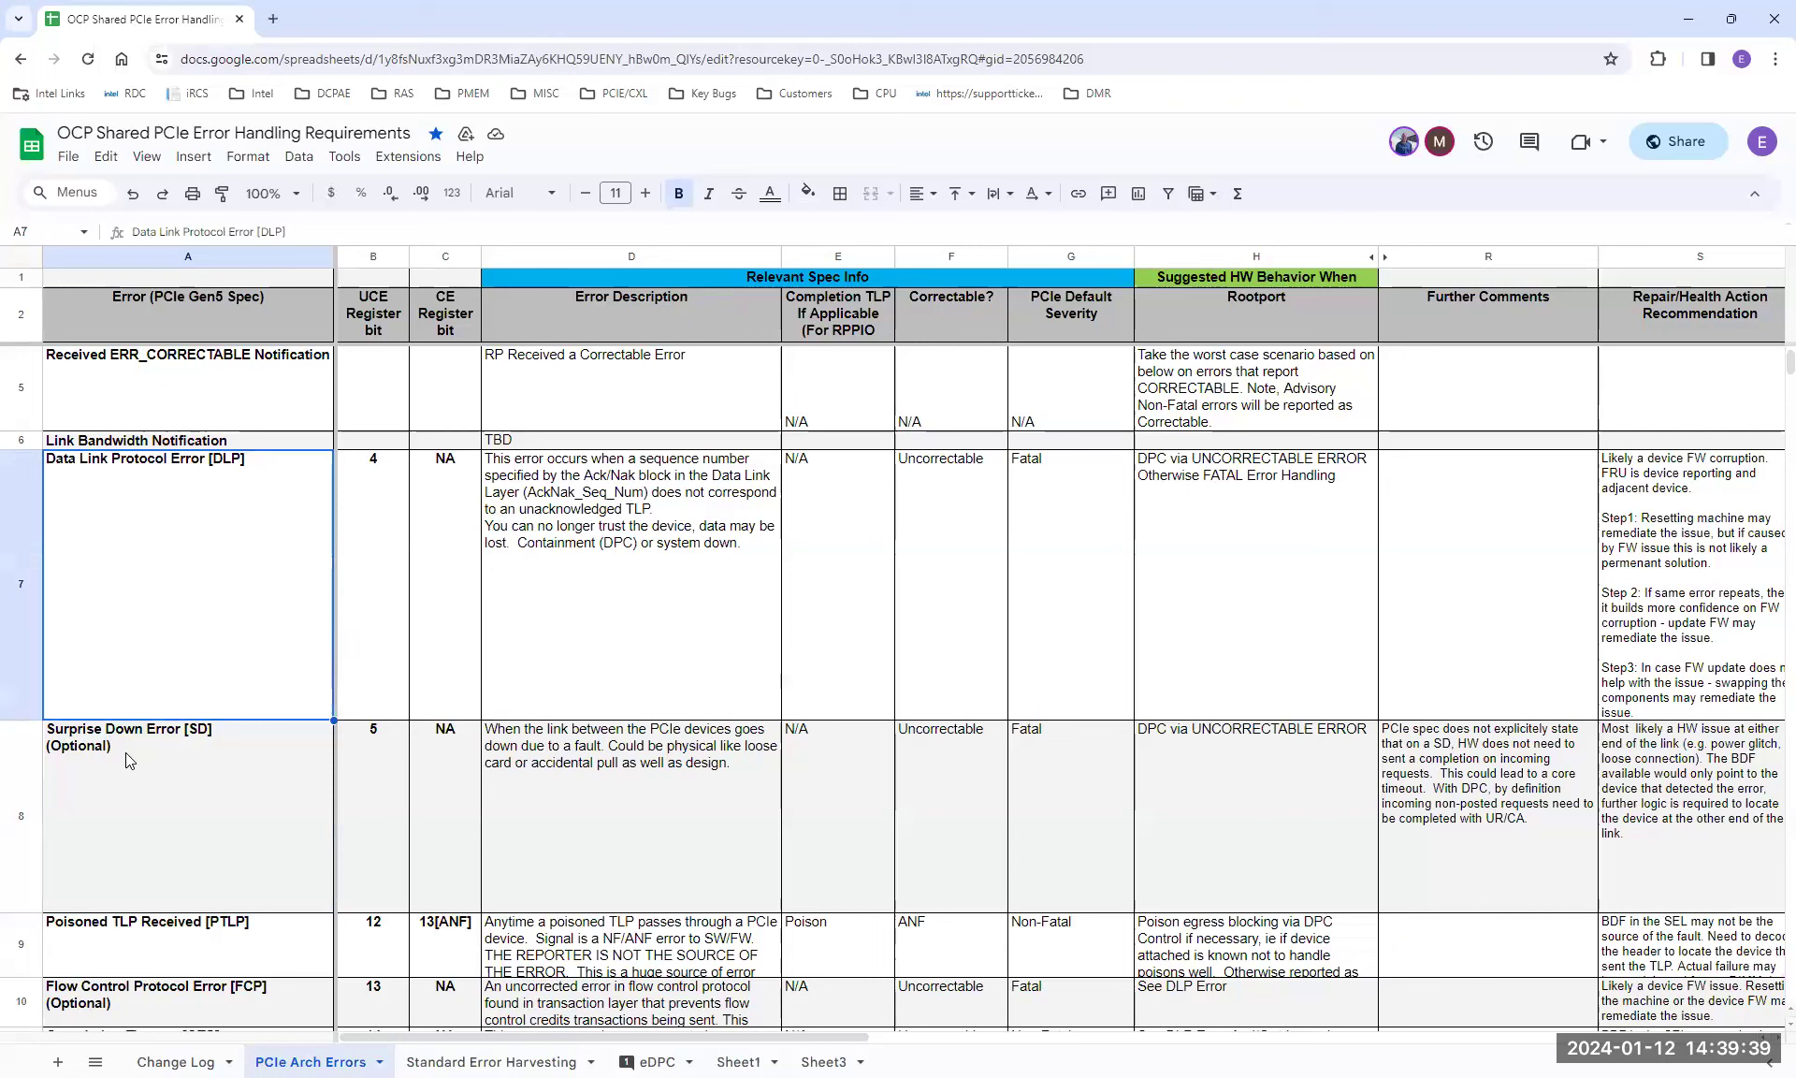
{"action": "double_click", "coordinate": [125, 752]}
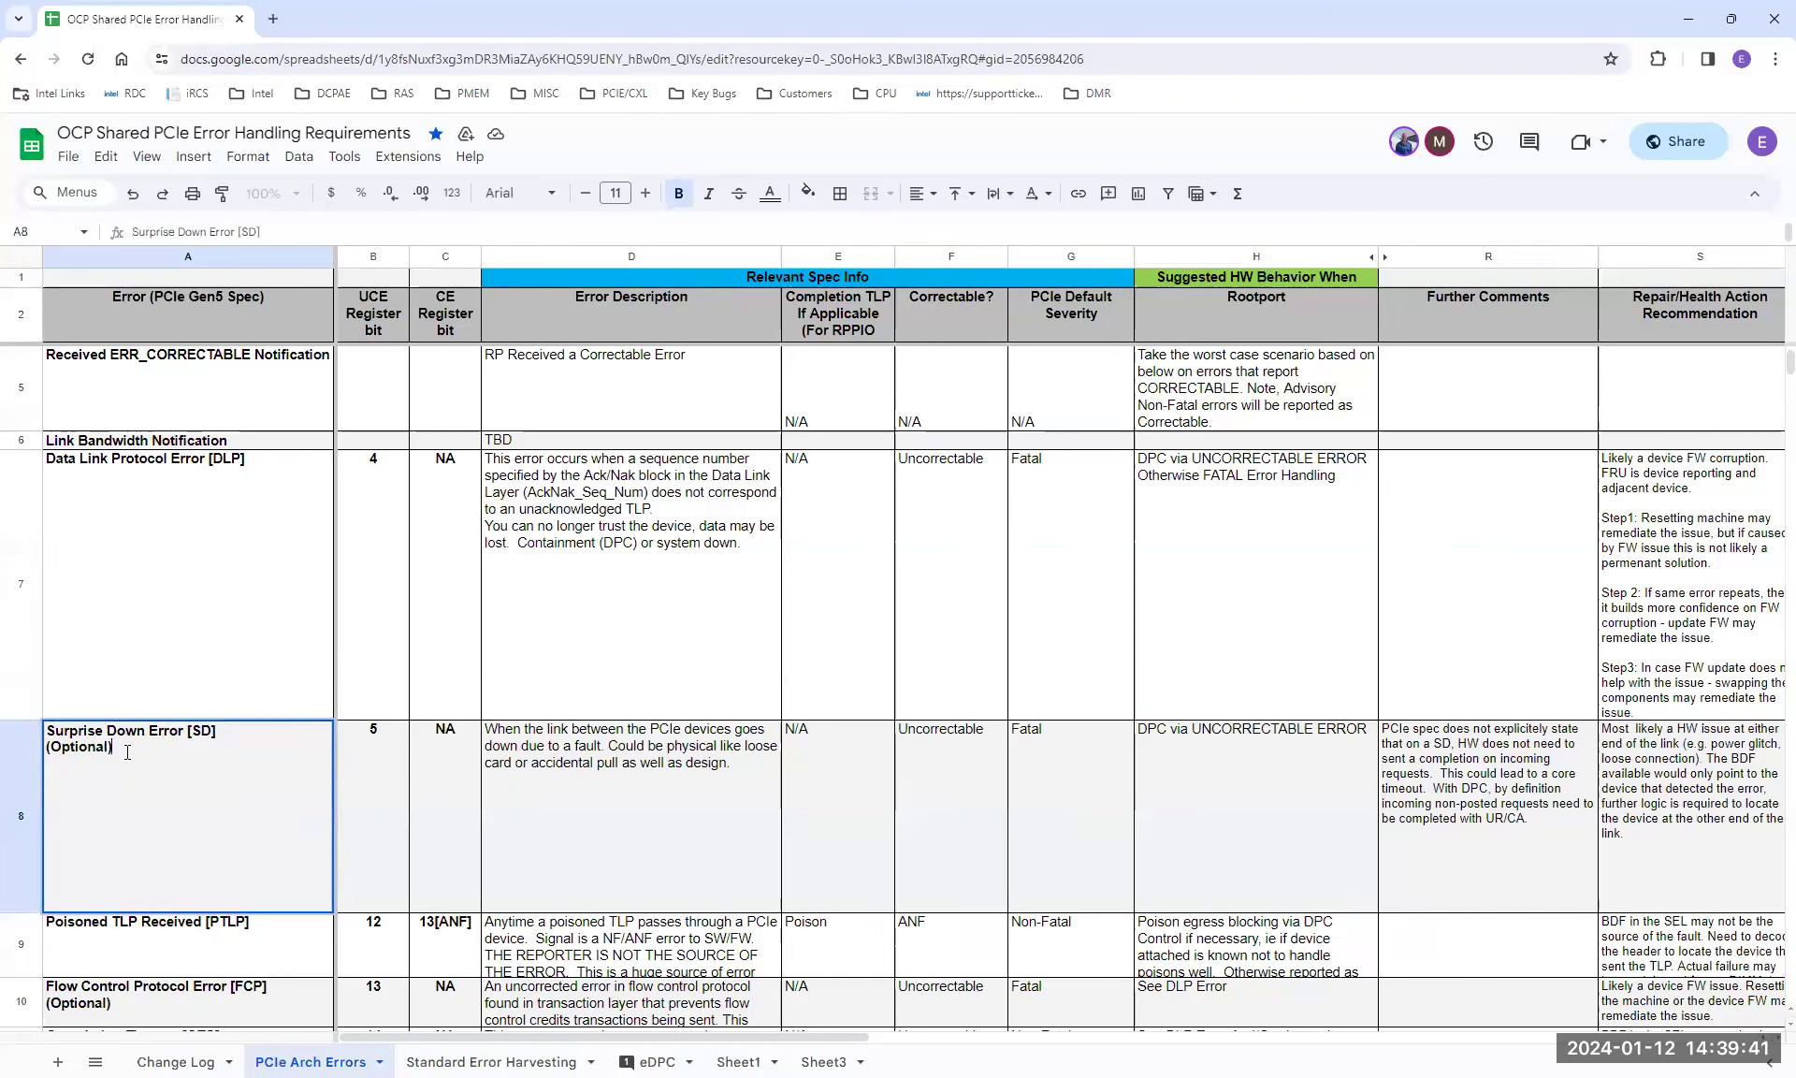
{"action": "key", "text": "Return"}
{"action": "double_click", "coordinate": [125, 752]}
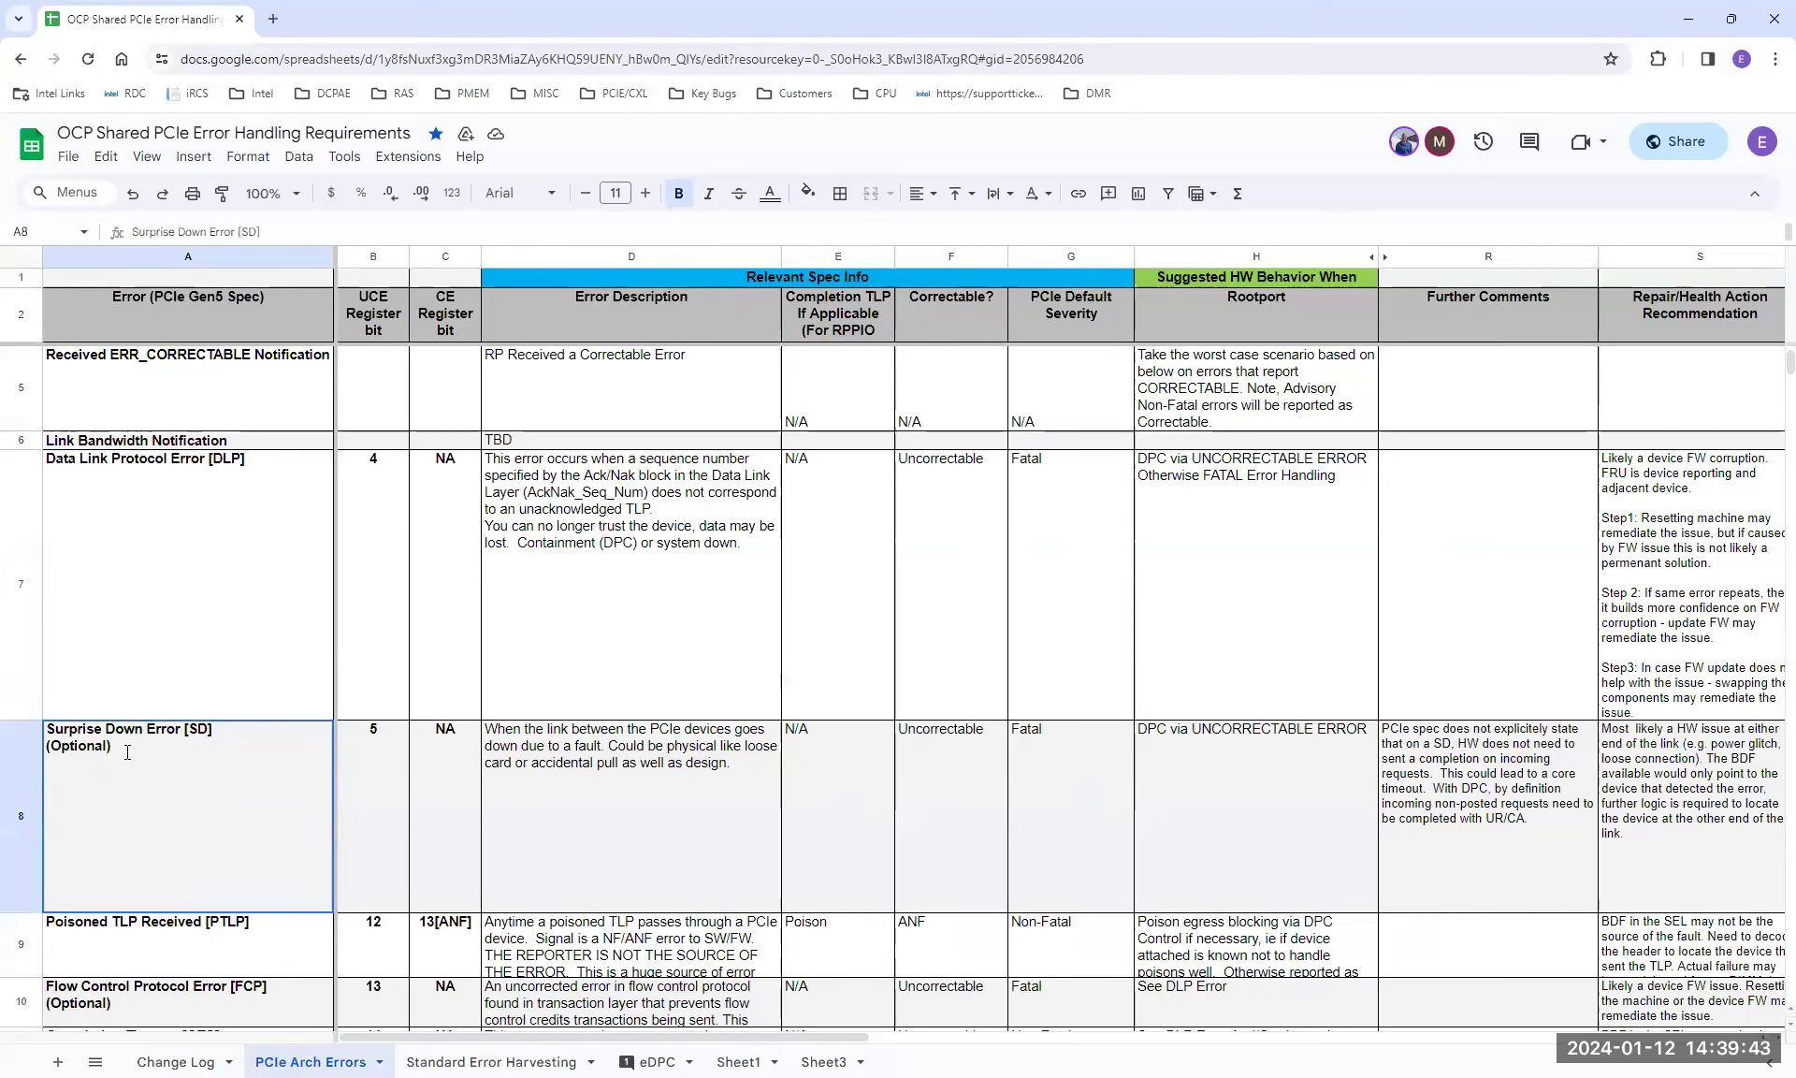
Add the line "BRIDGE SPEC: Make Required" below "(Optional)" in the Surprise Down Error name cell and colour that line red
{"action": "left_click", "coordinate": [127, 752]}
{"action": "type", "text": "d"}
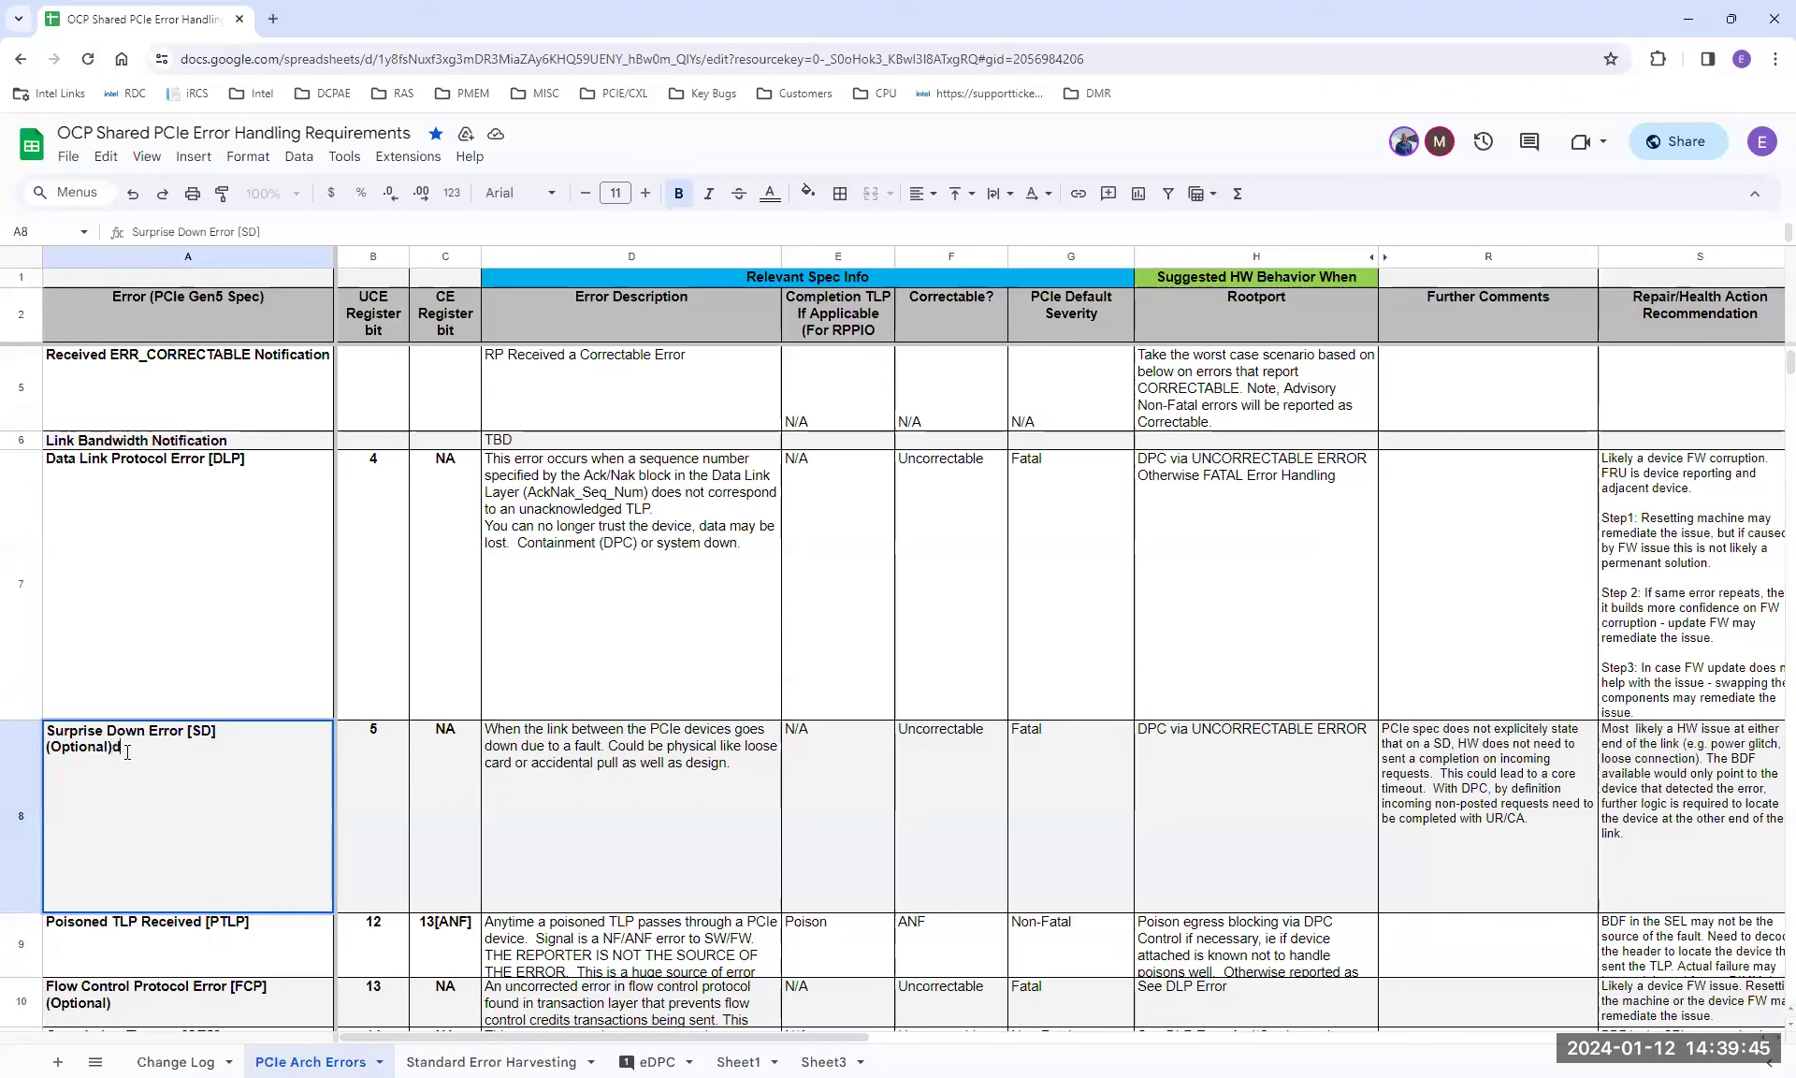
{"action": "key", "text": "alt+Return"}
{"action": "type", "text": "BRIDGE SPEC: Make Required"}
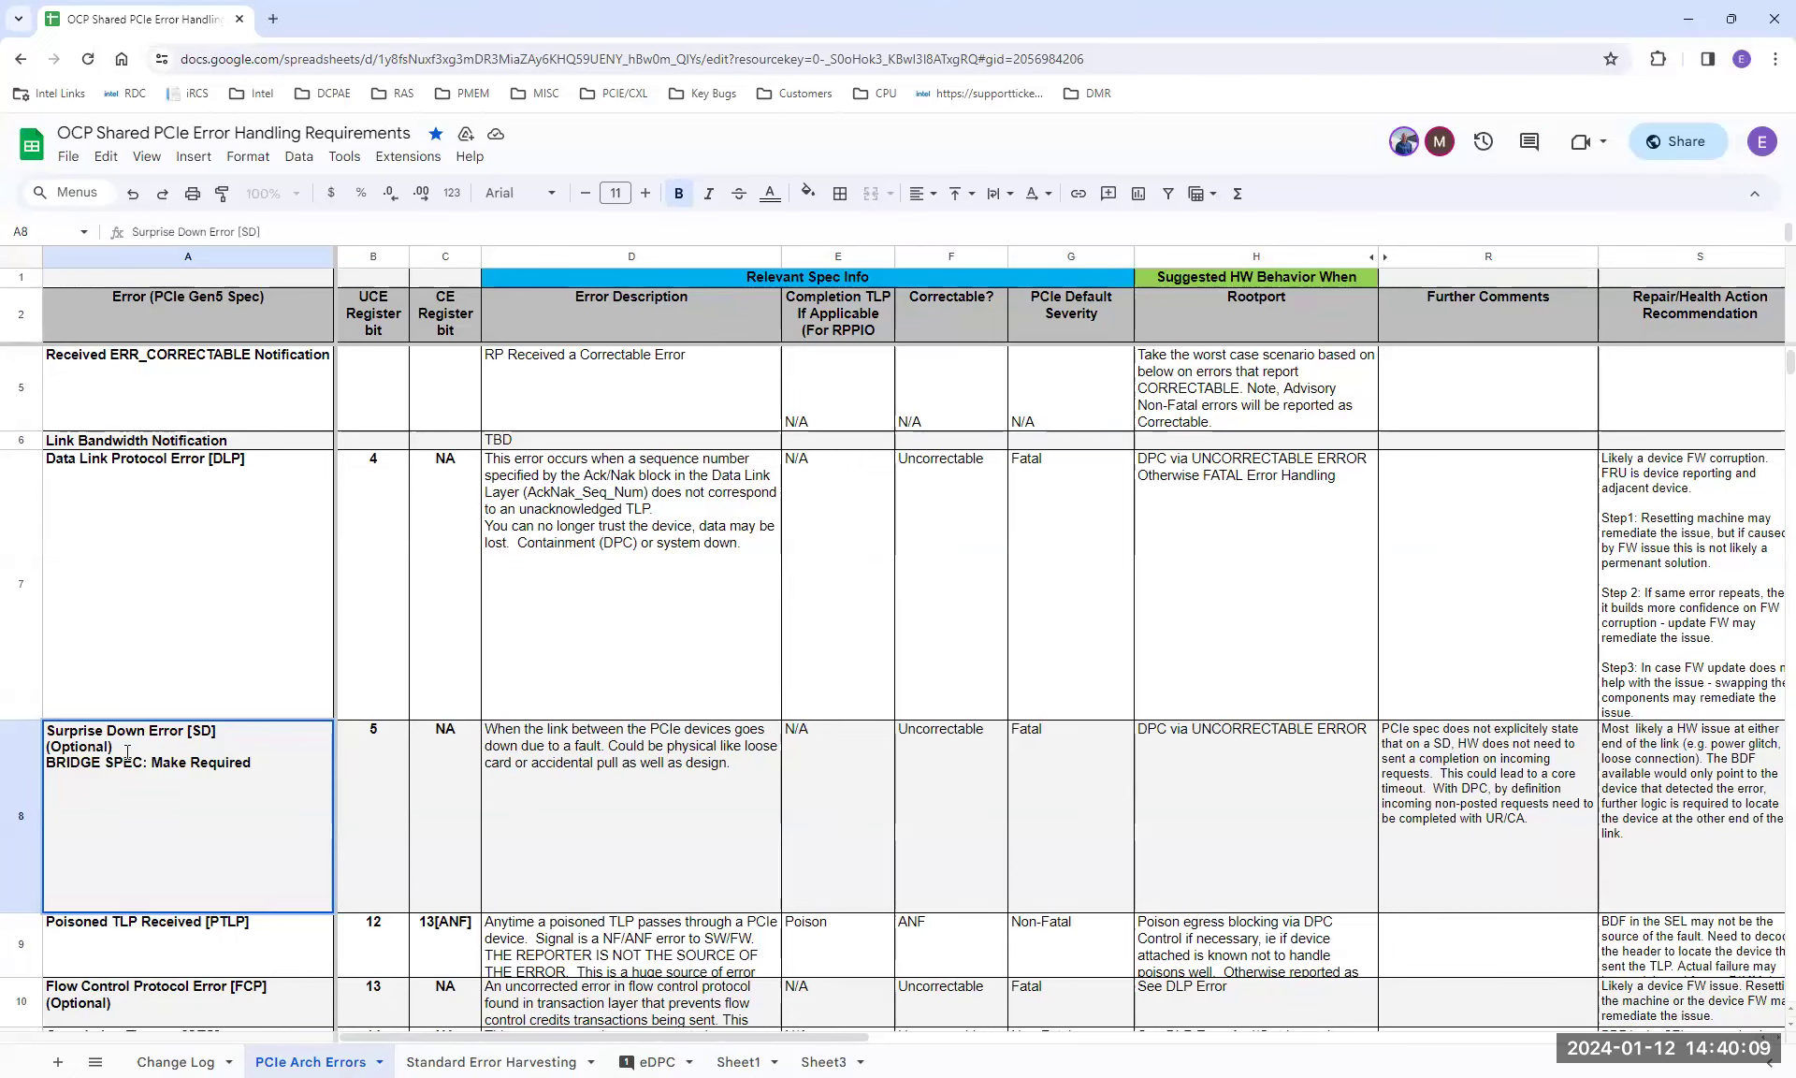
{"action": "triple_click", "coordinate": [128, 752]}
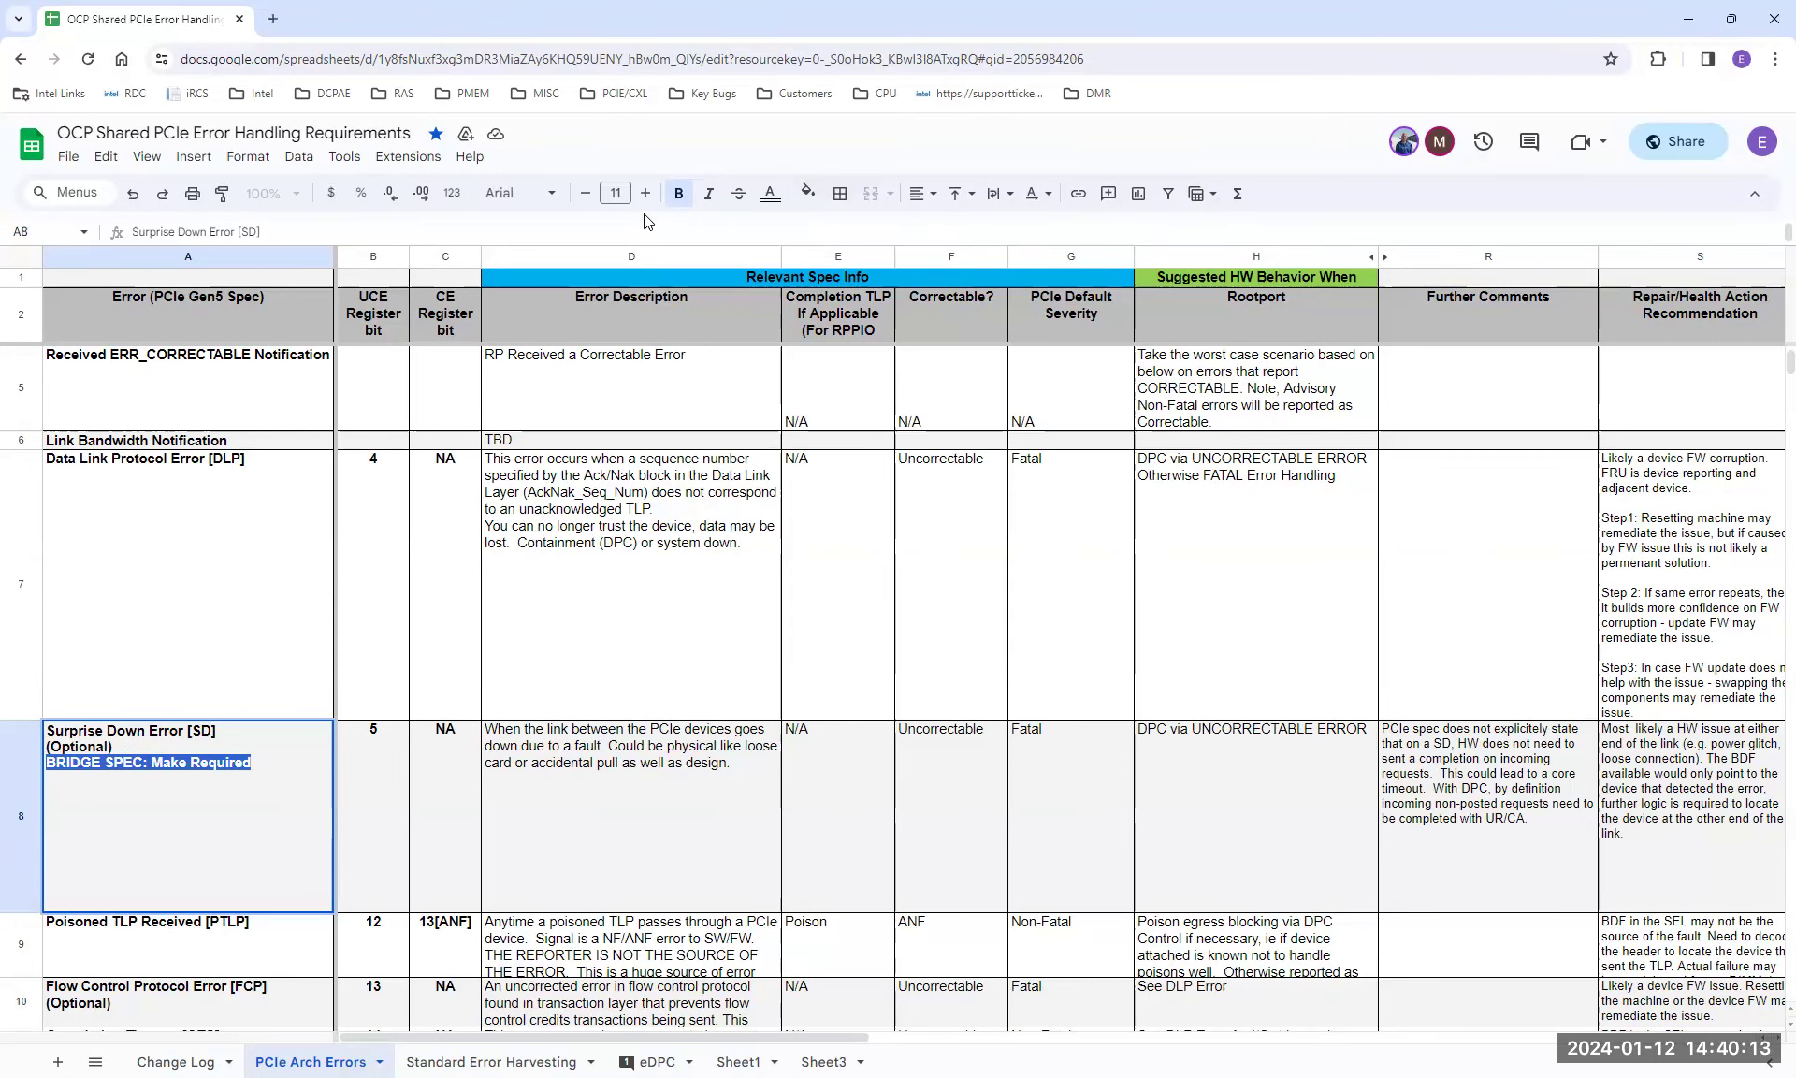
{"action": "left_click", "coordinate": [767, 194]}
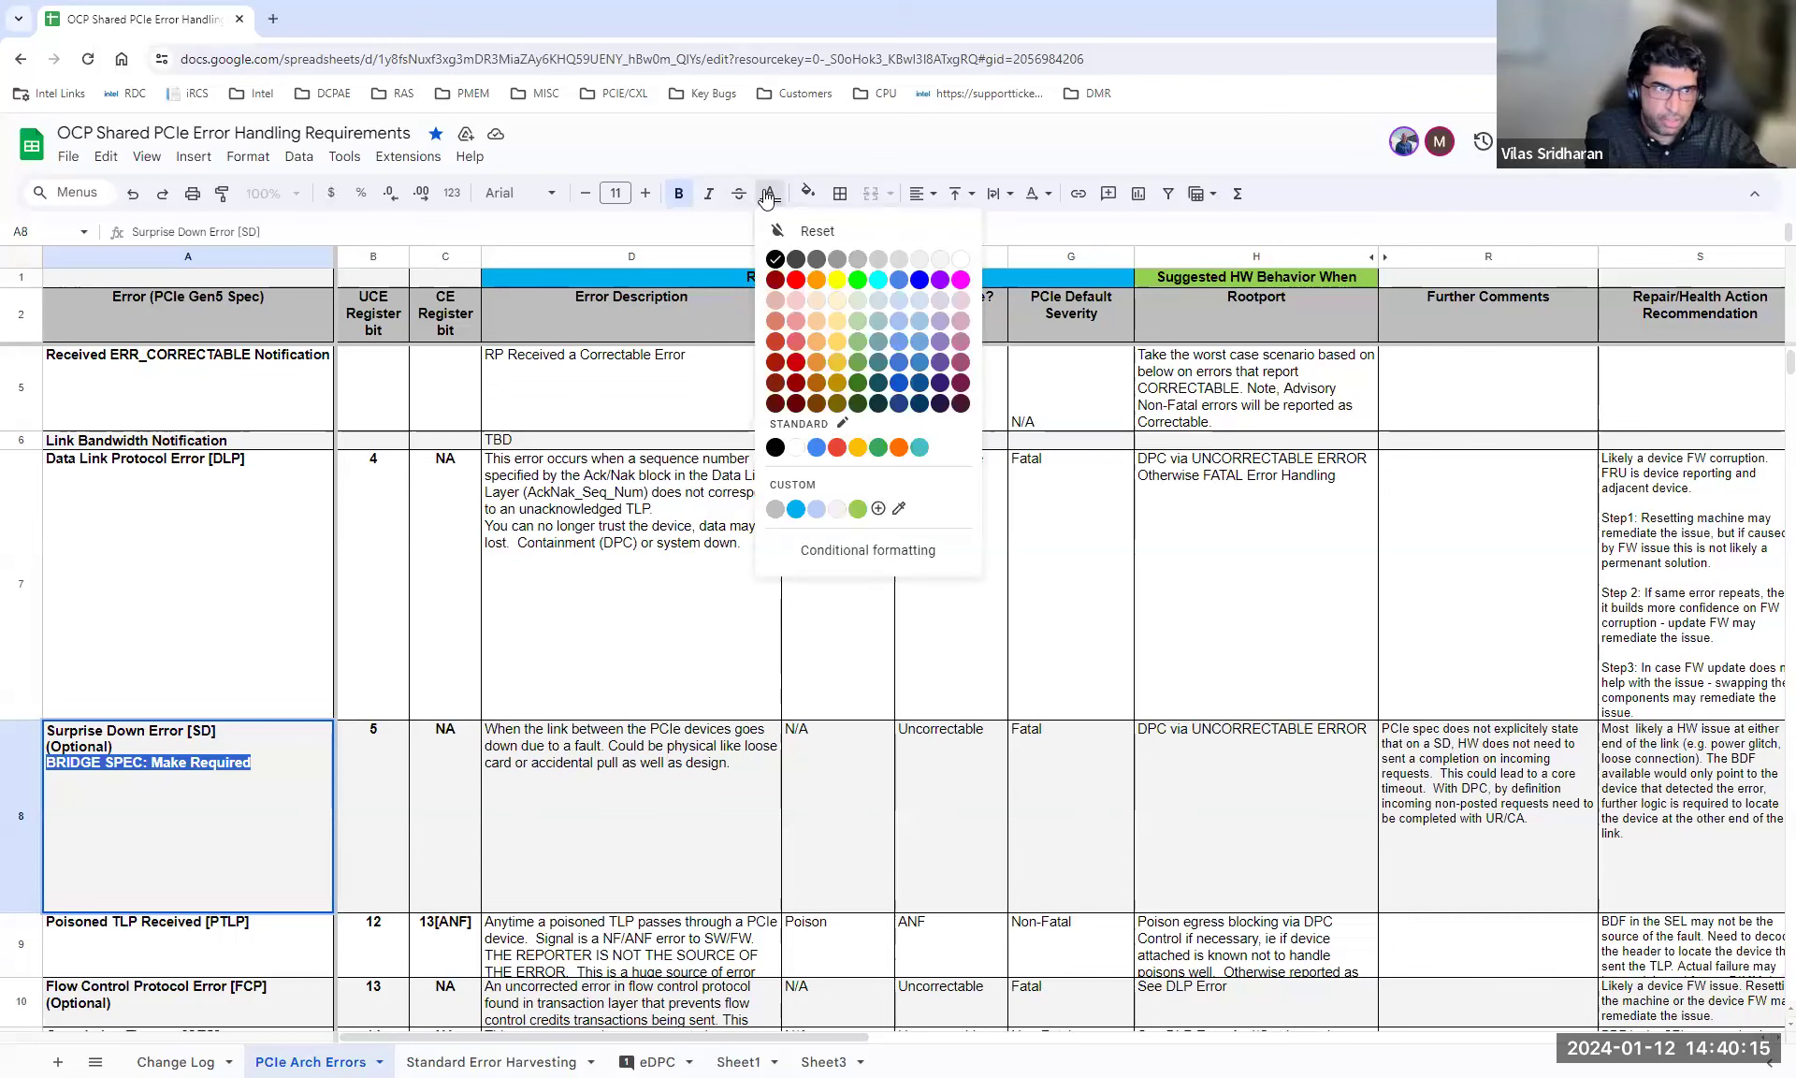
{"action": "left_click", "coordinate": [795, 280]}
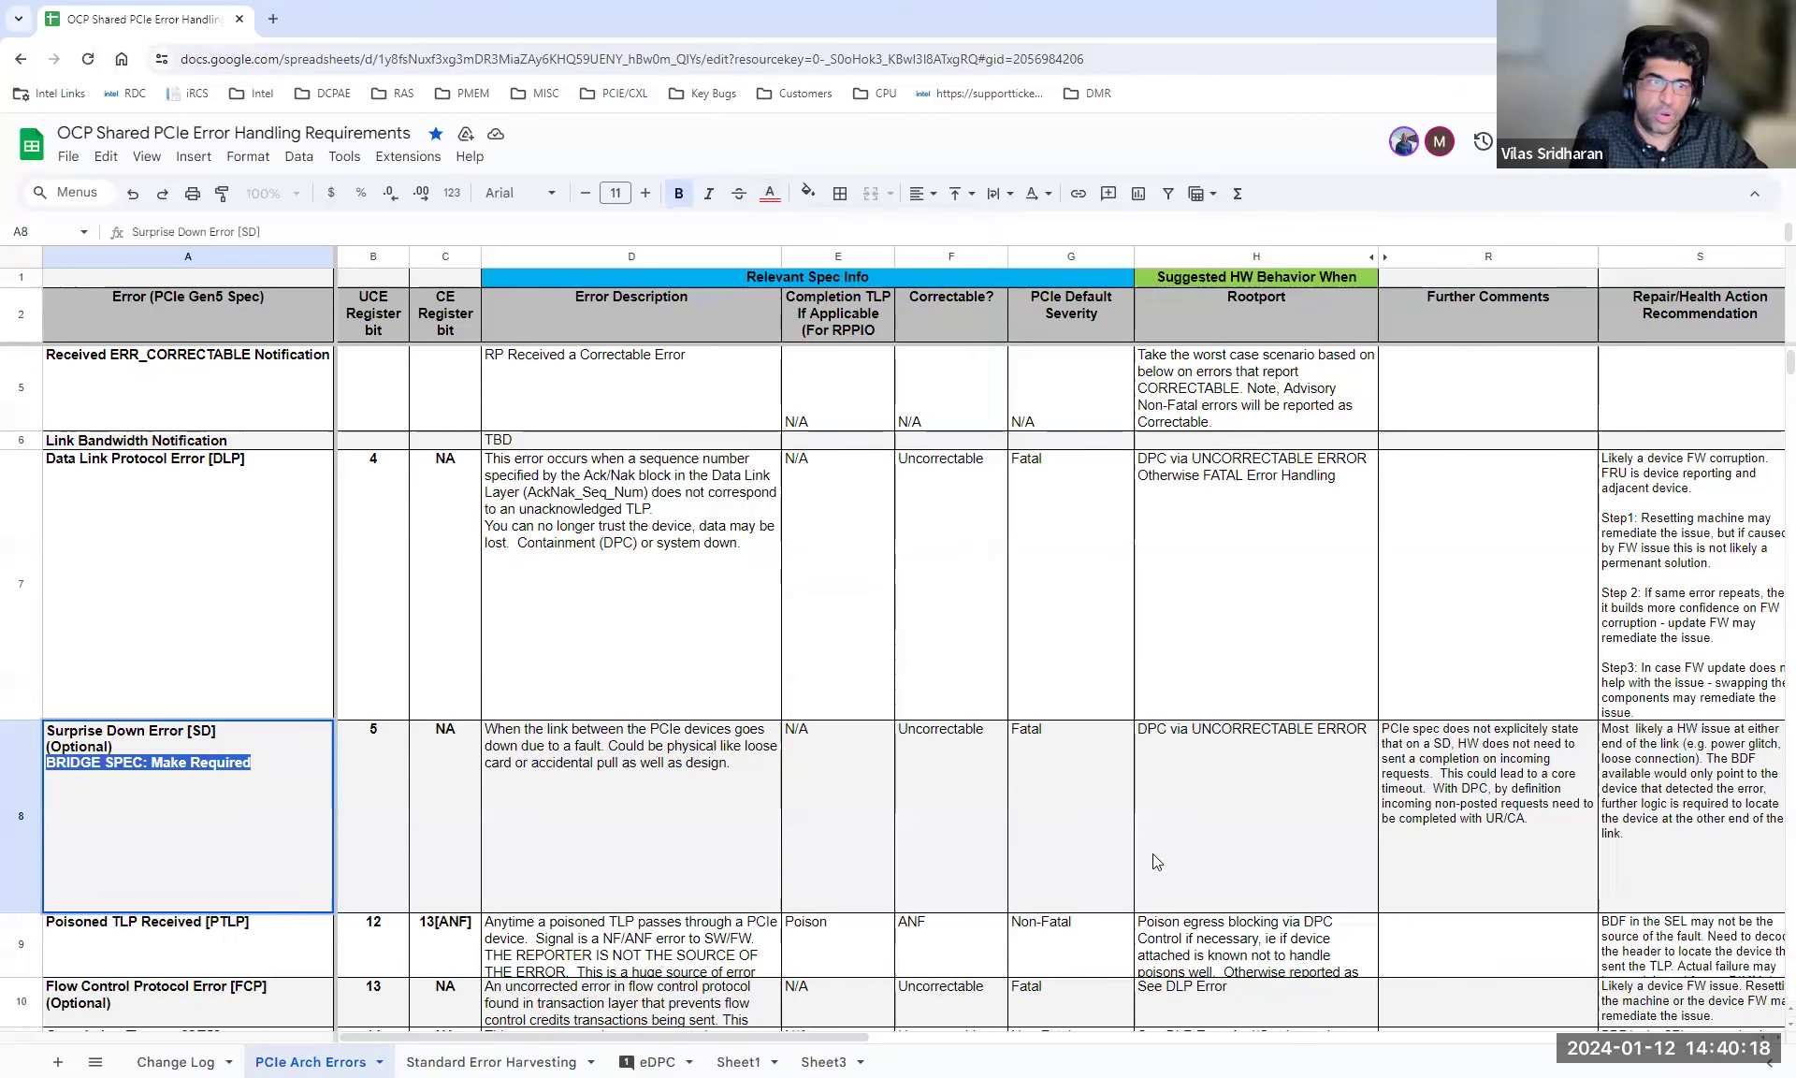
Add a second line "Otherwise FATAL Error Handling" to the Rootport cell of the Surprise Down Error row
{"action": "left_click", "coordinate": [1211, 791]}
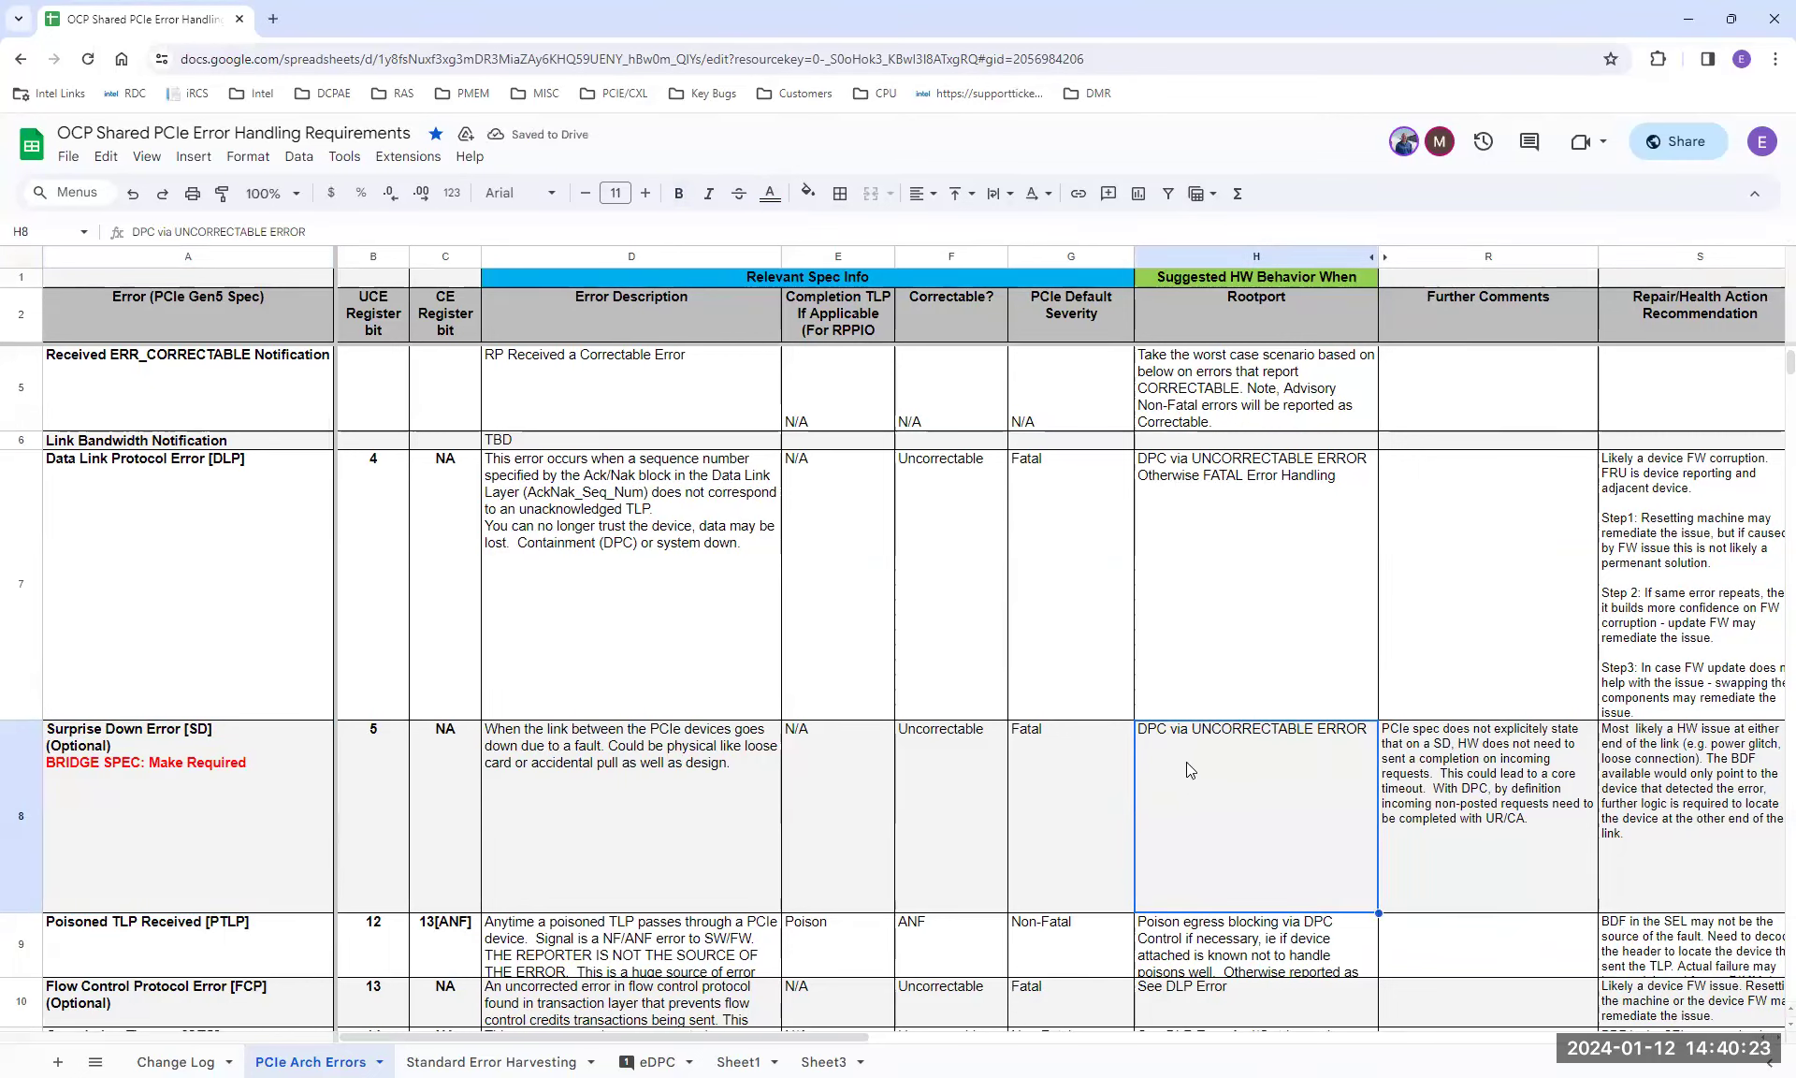
{"action": "triple_click", "coordinate": [1230, 728]}
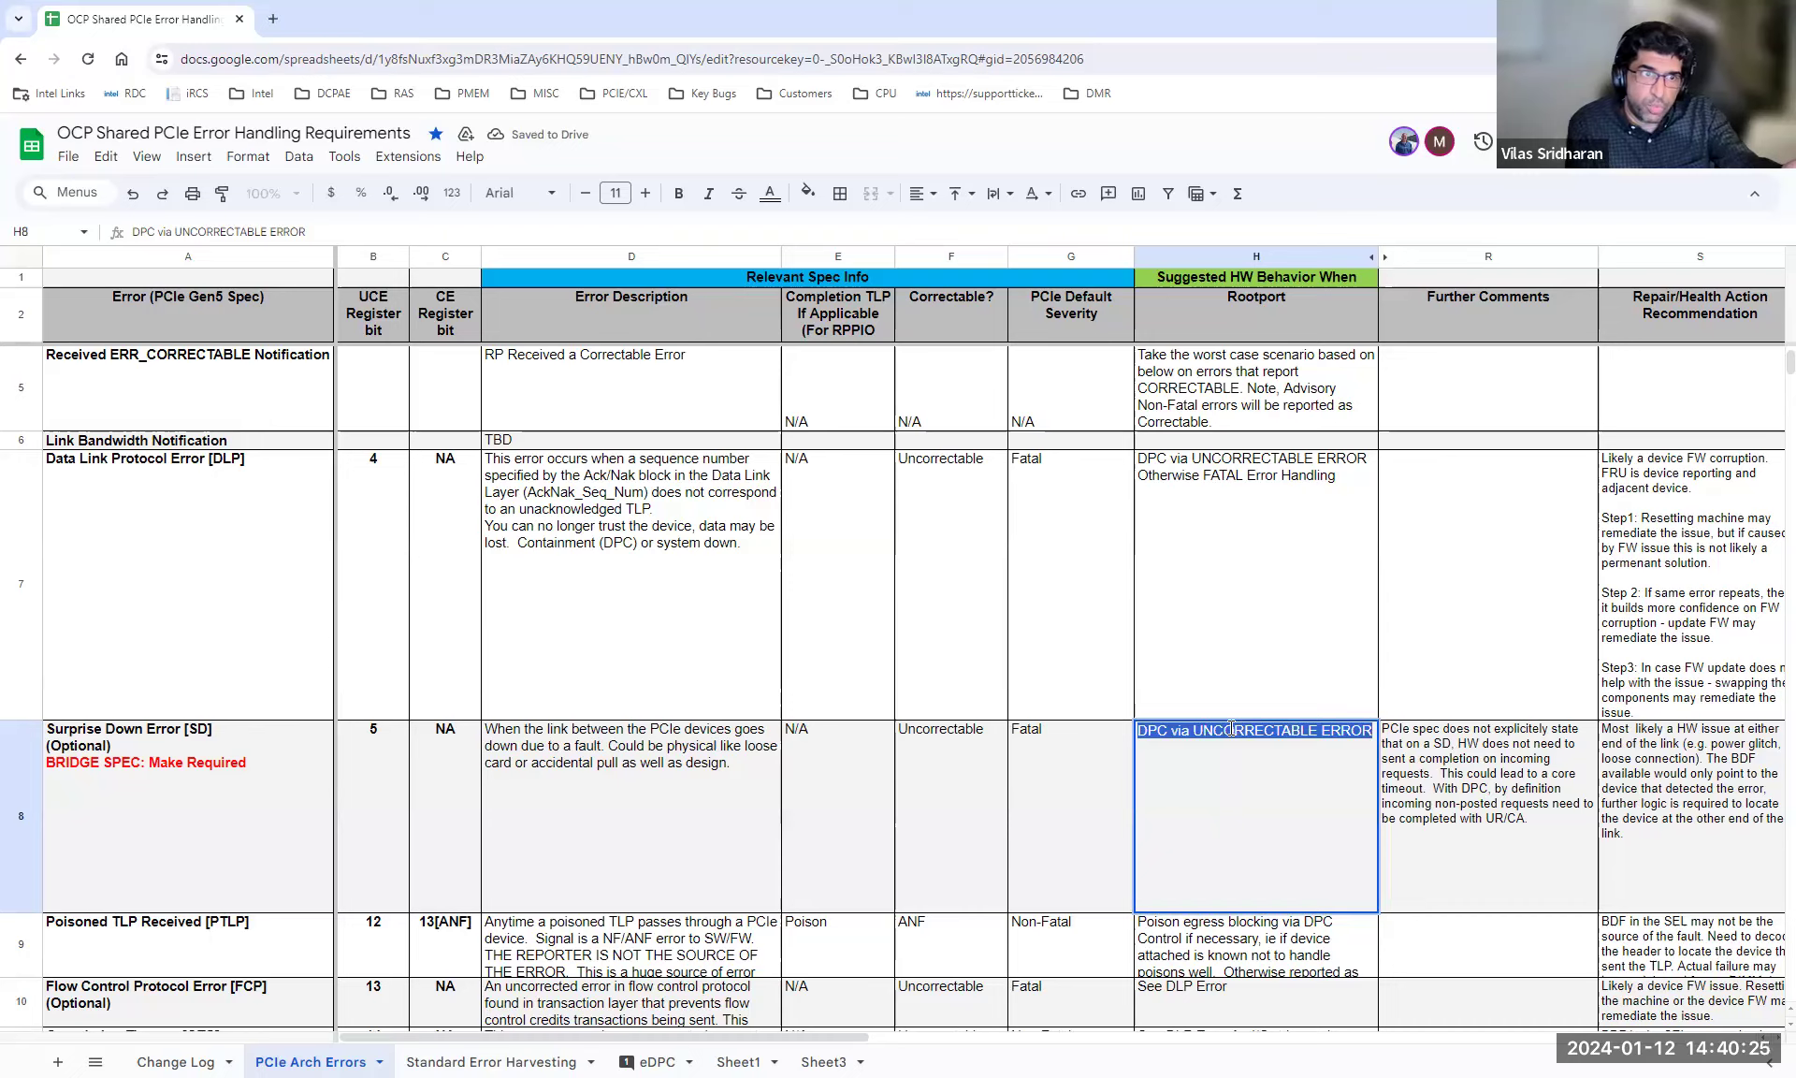
{"action": "key", "text": "End"}
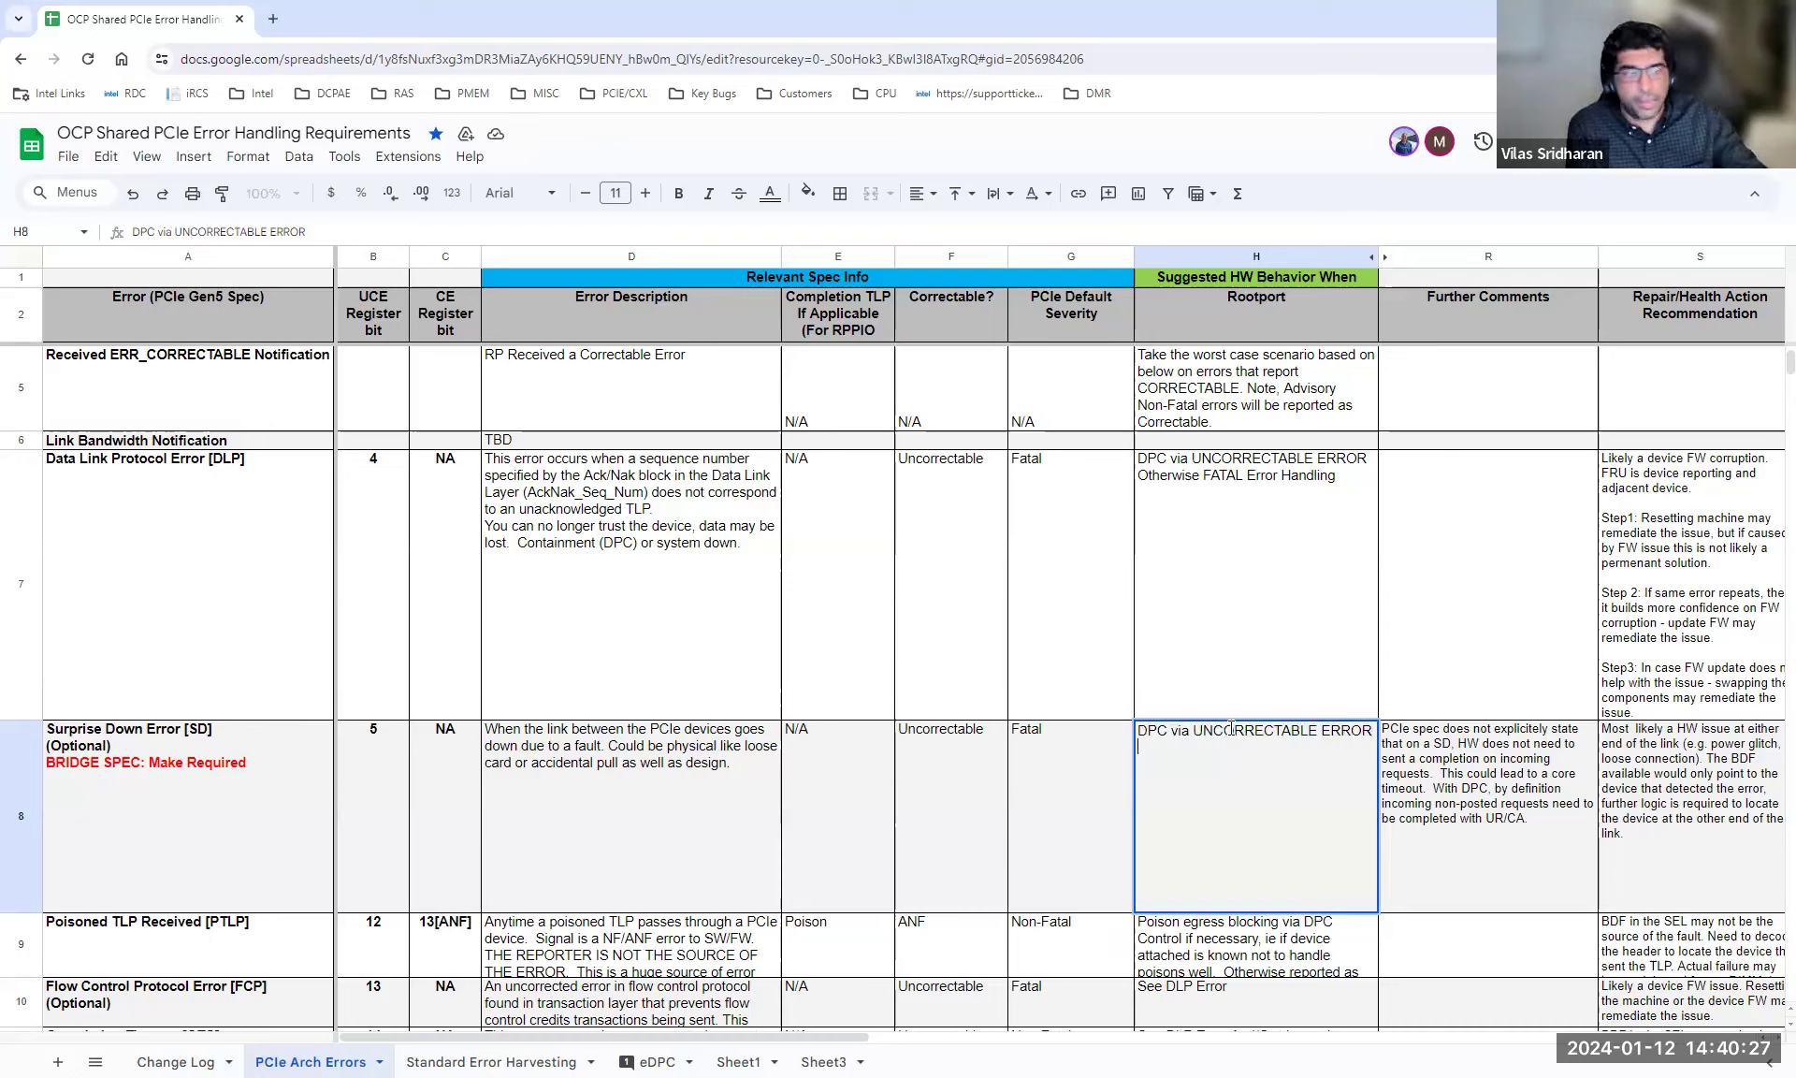
{"action": "key", "text": "alt+Return"}
{"action": "type", "text": "Otherwise"}
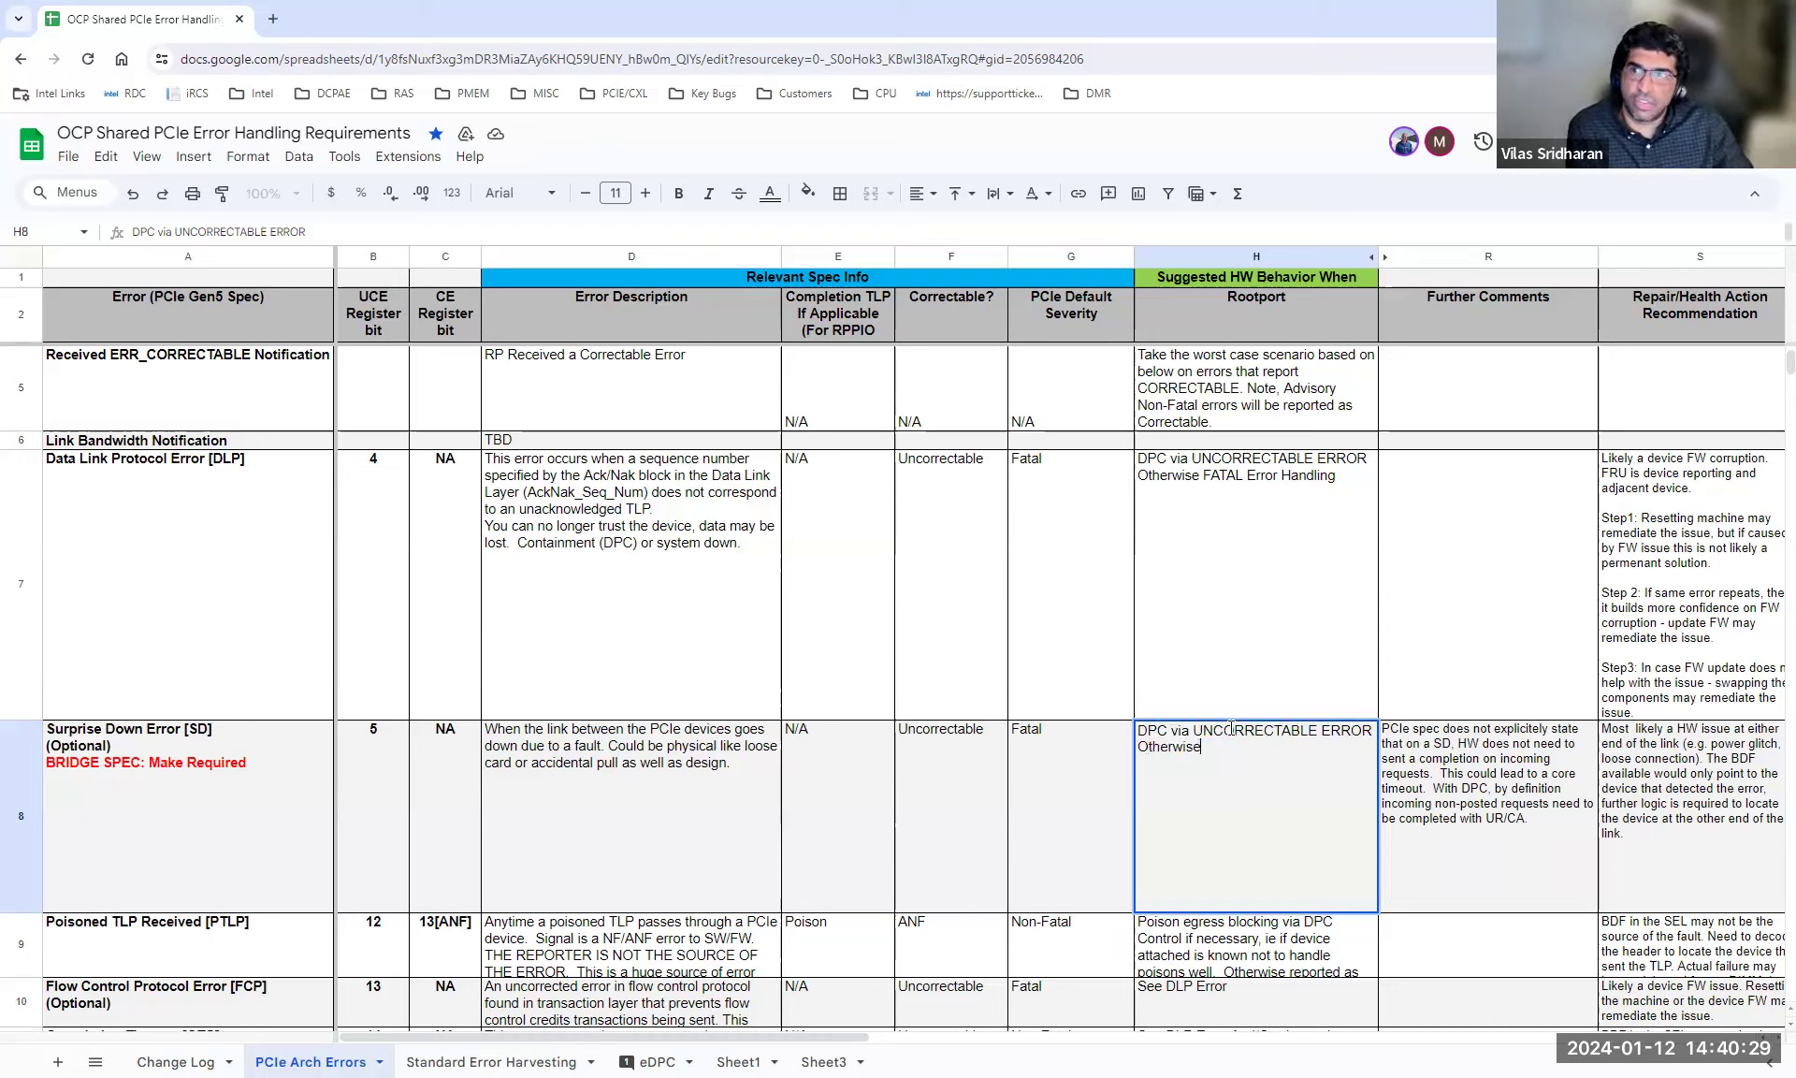
{"action": "type", "text": " FATAL "}
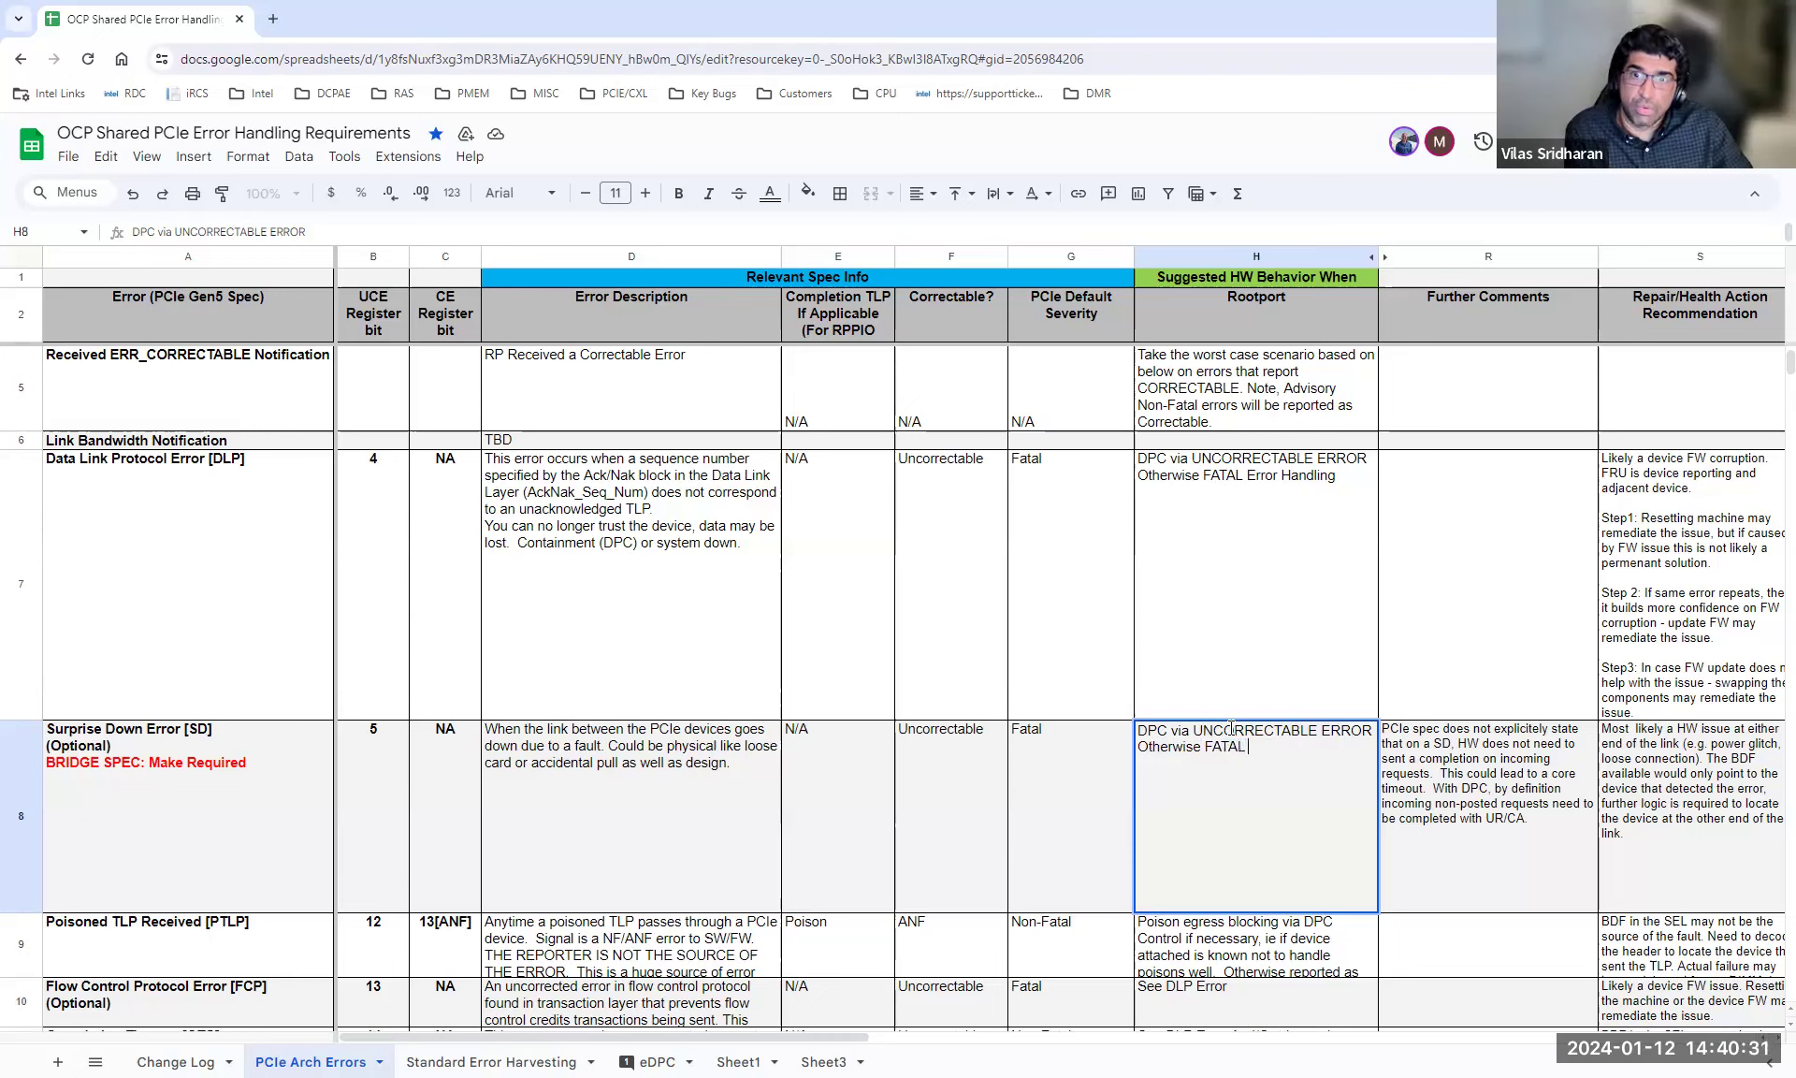
{"action": "type", "text": "Error Ha"}
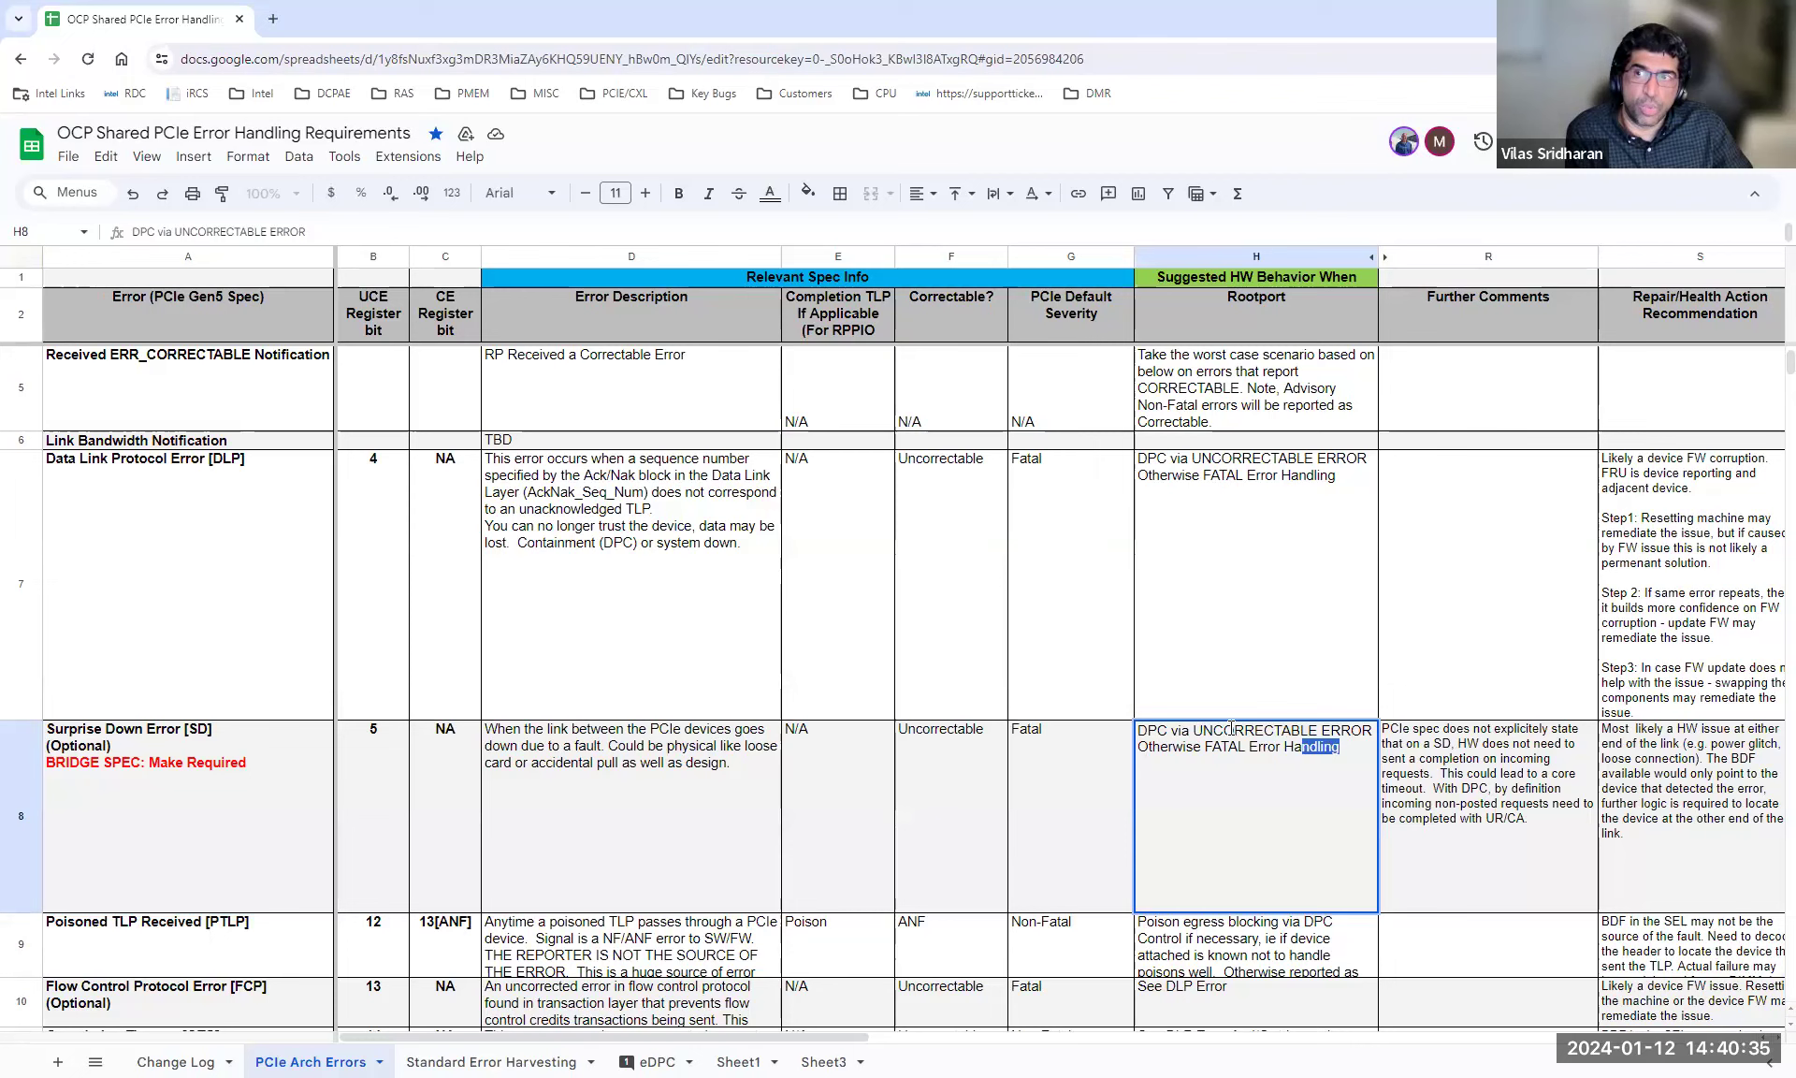
{"action": "type", "text": "ndling"}
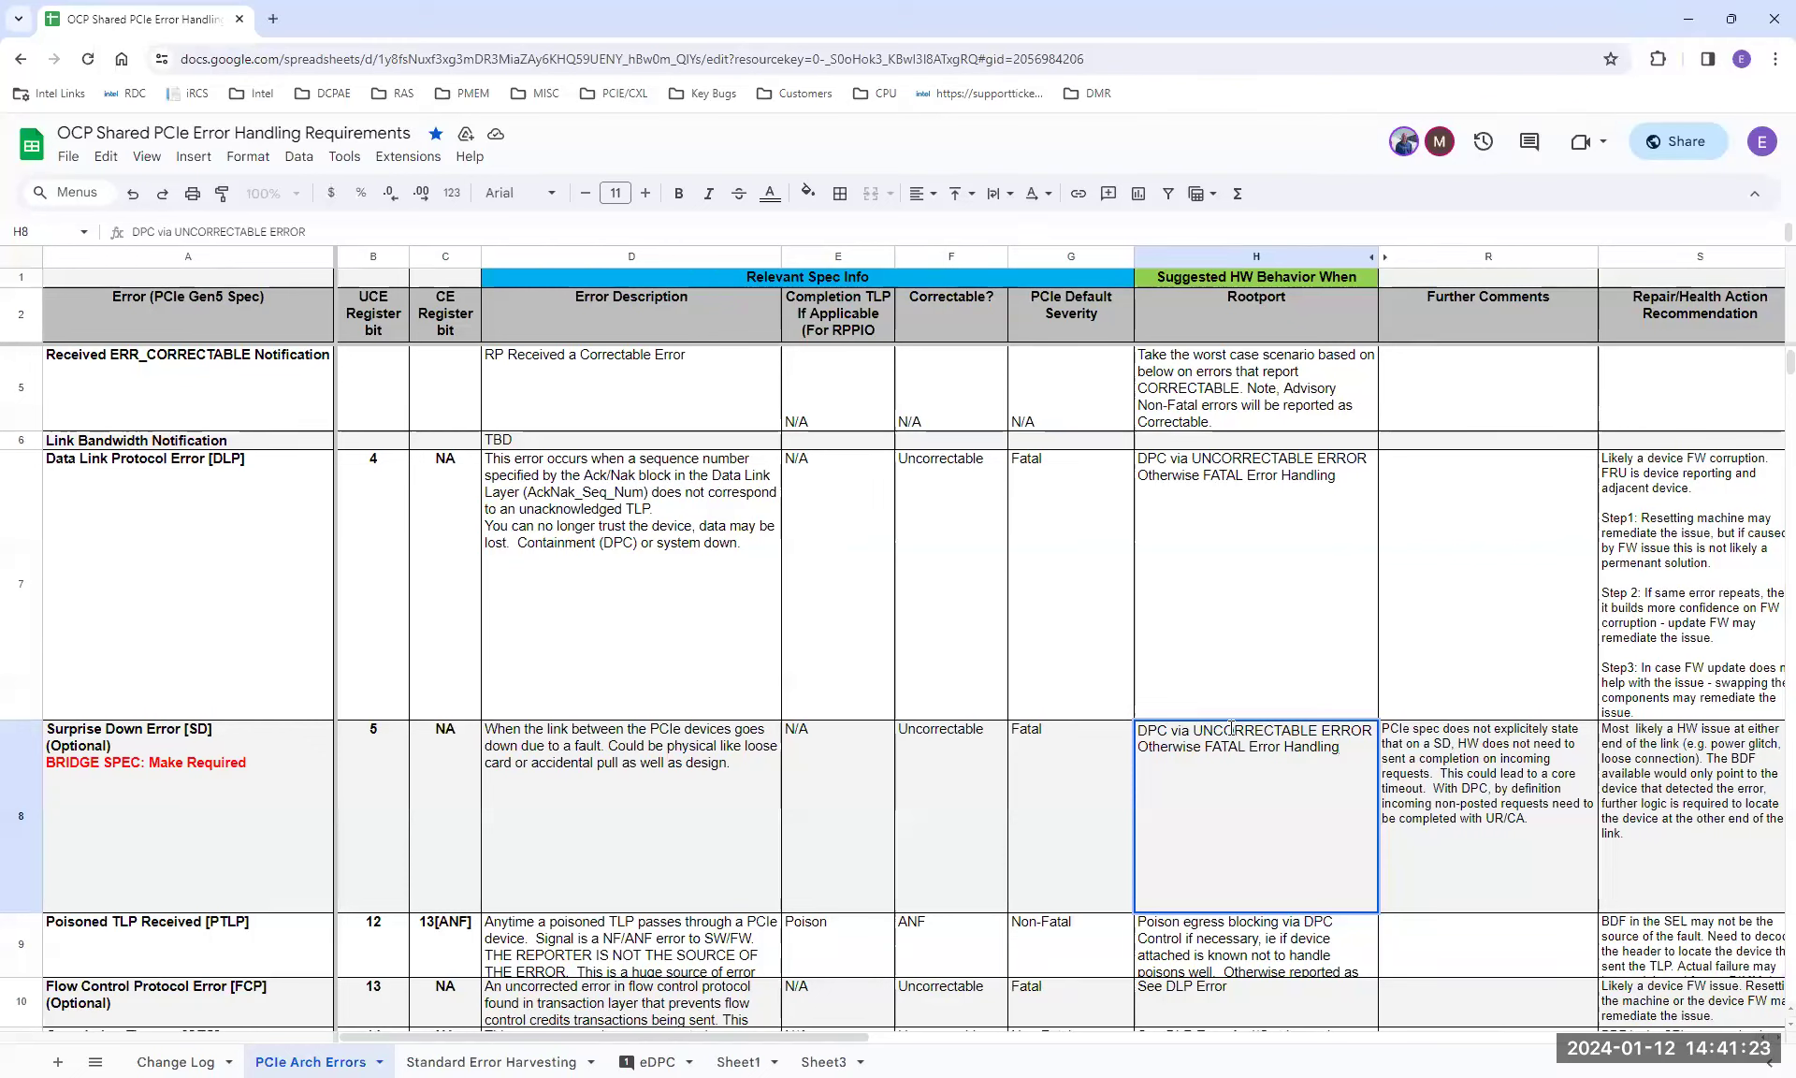
Change "HW does not need to" to "HW needs to" in the Further Comments text of the Surprise Down Error row
{"action": "left_click", "coordinate": [1526, 744]}
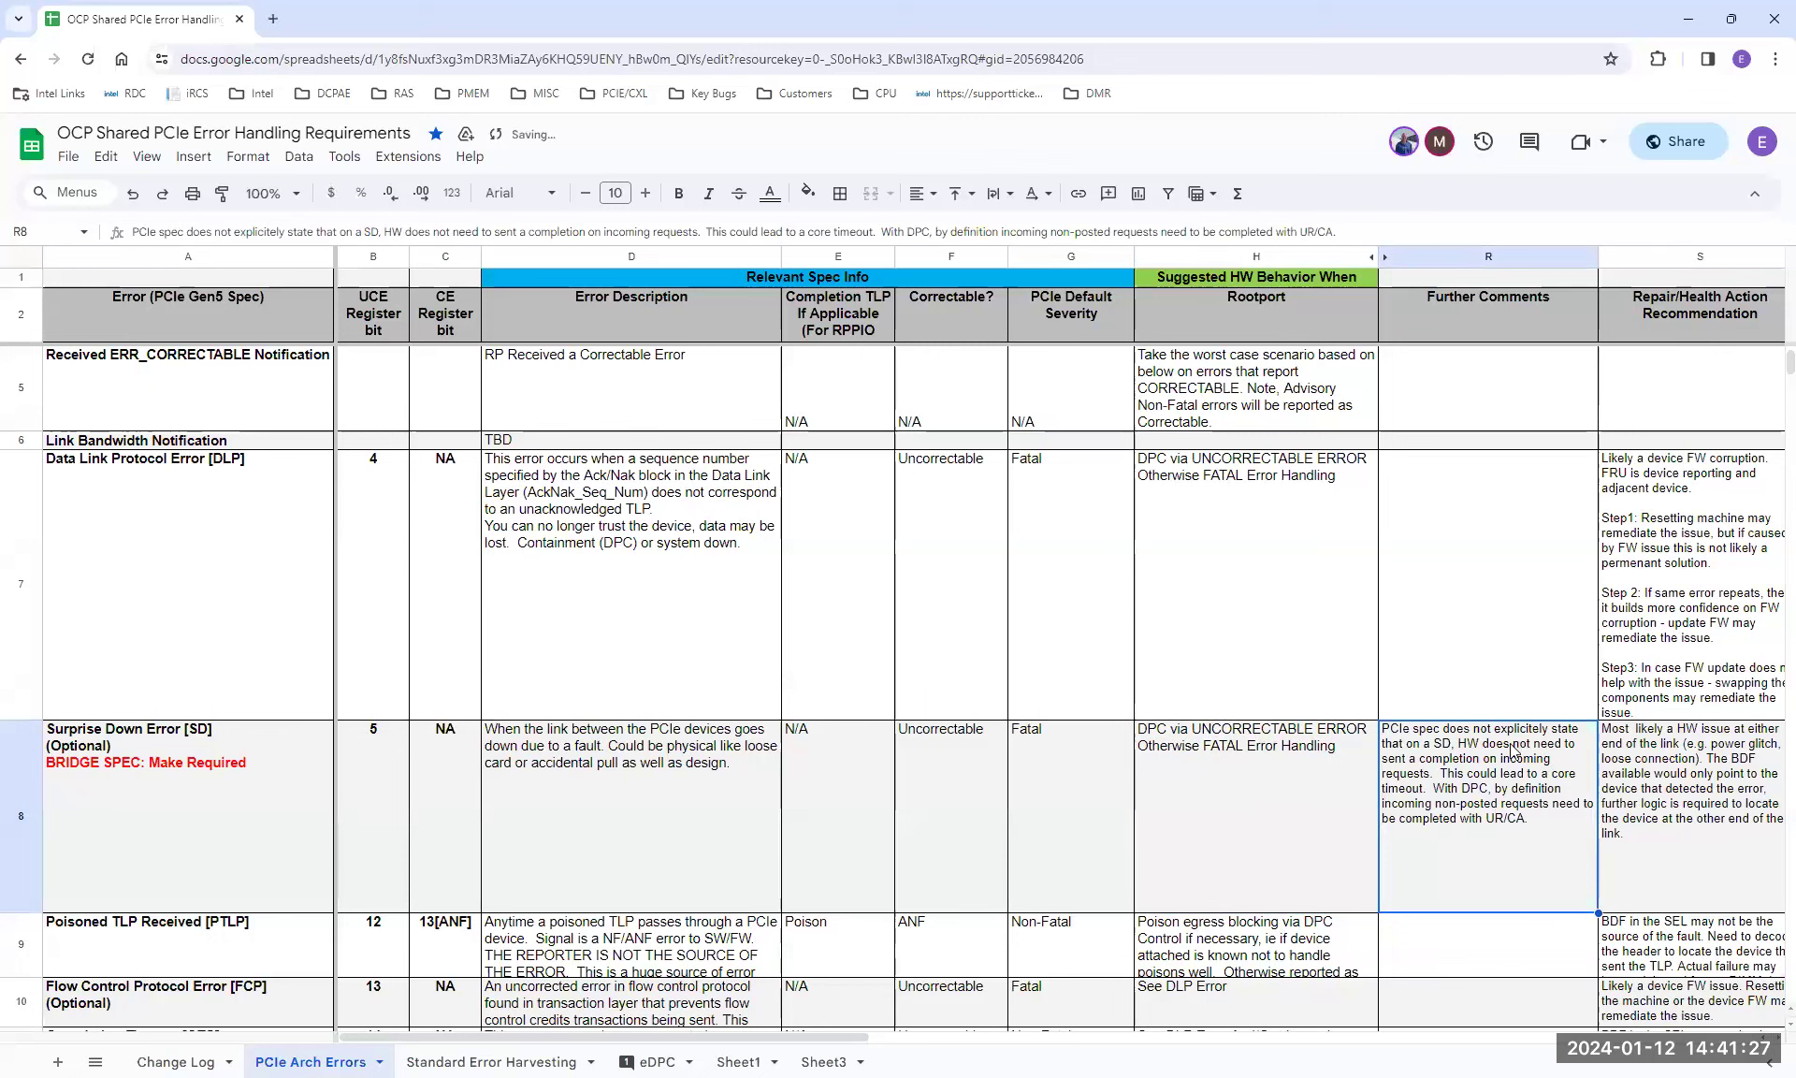
{"action": "double_click", "coordinate": [1511, 748]}
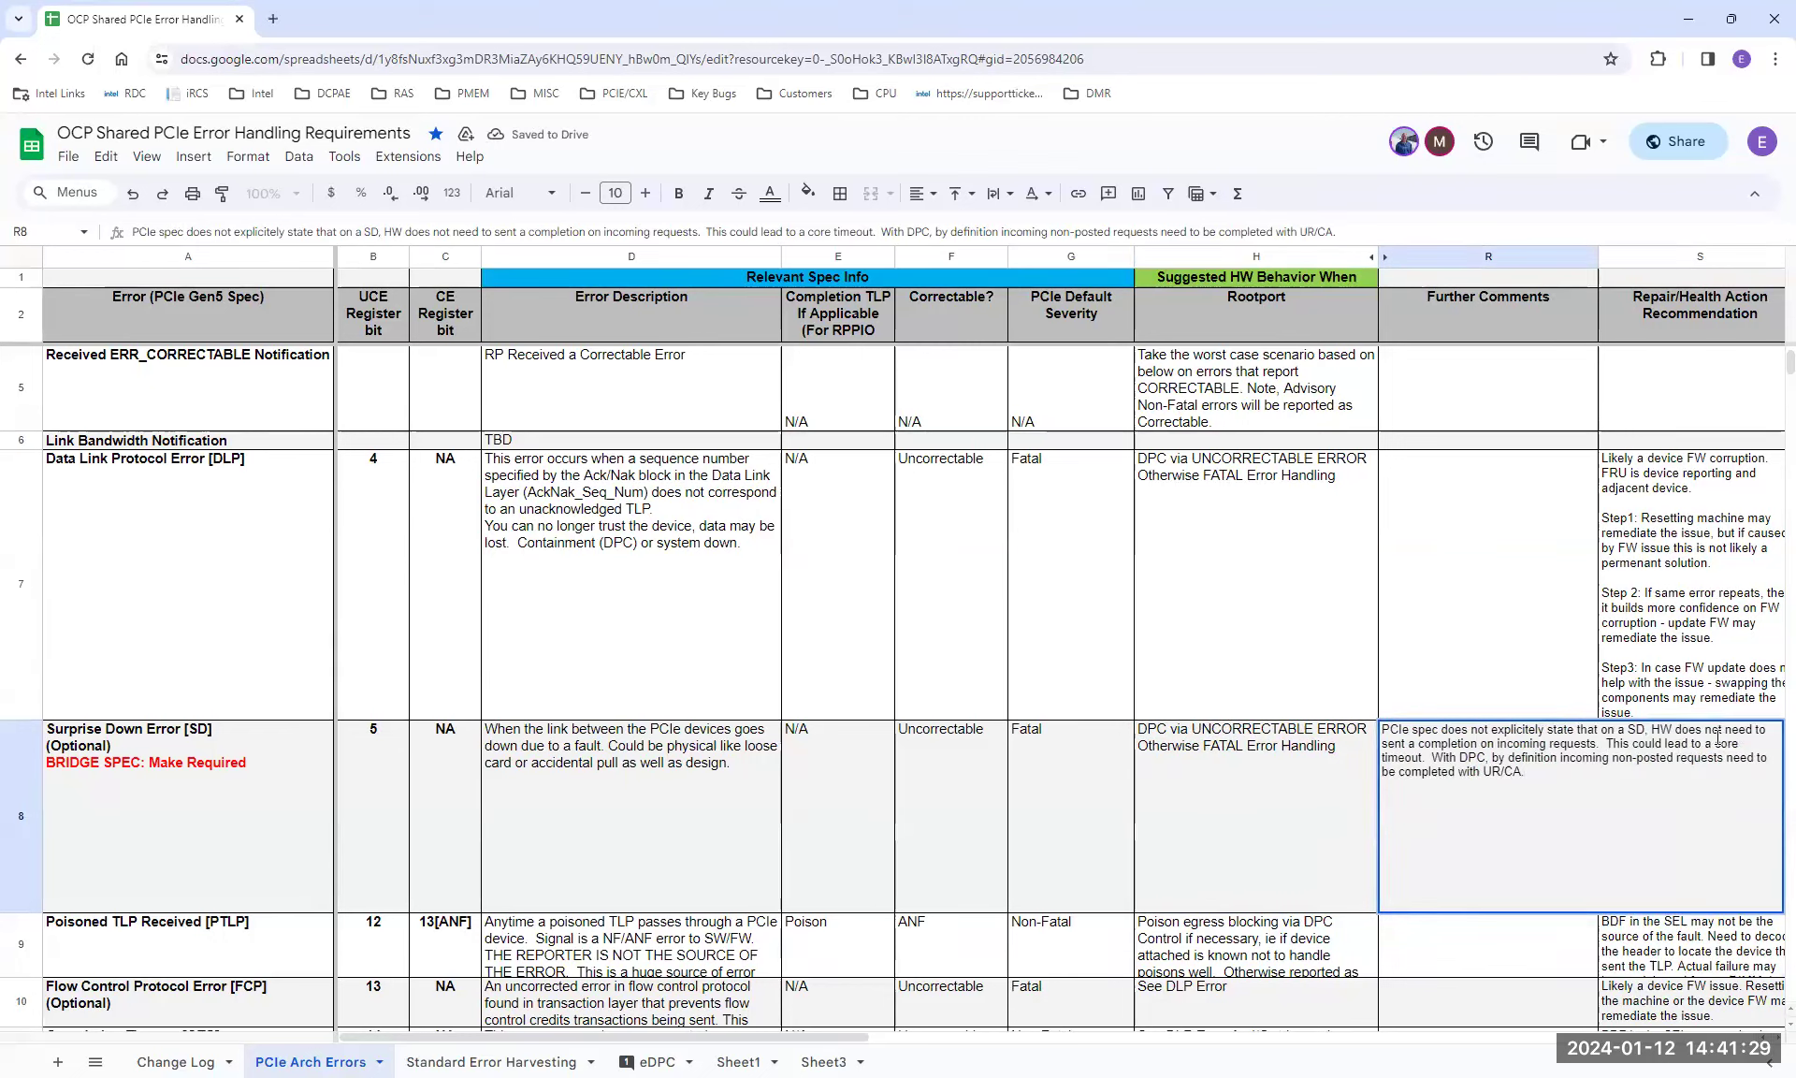
{"action": "double_click", "coordinate": [1688, 730]}
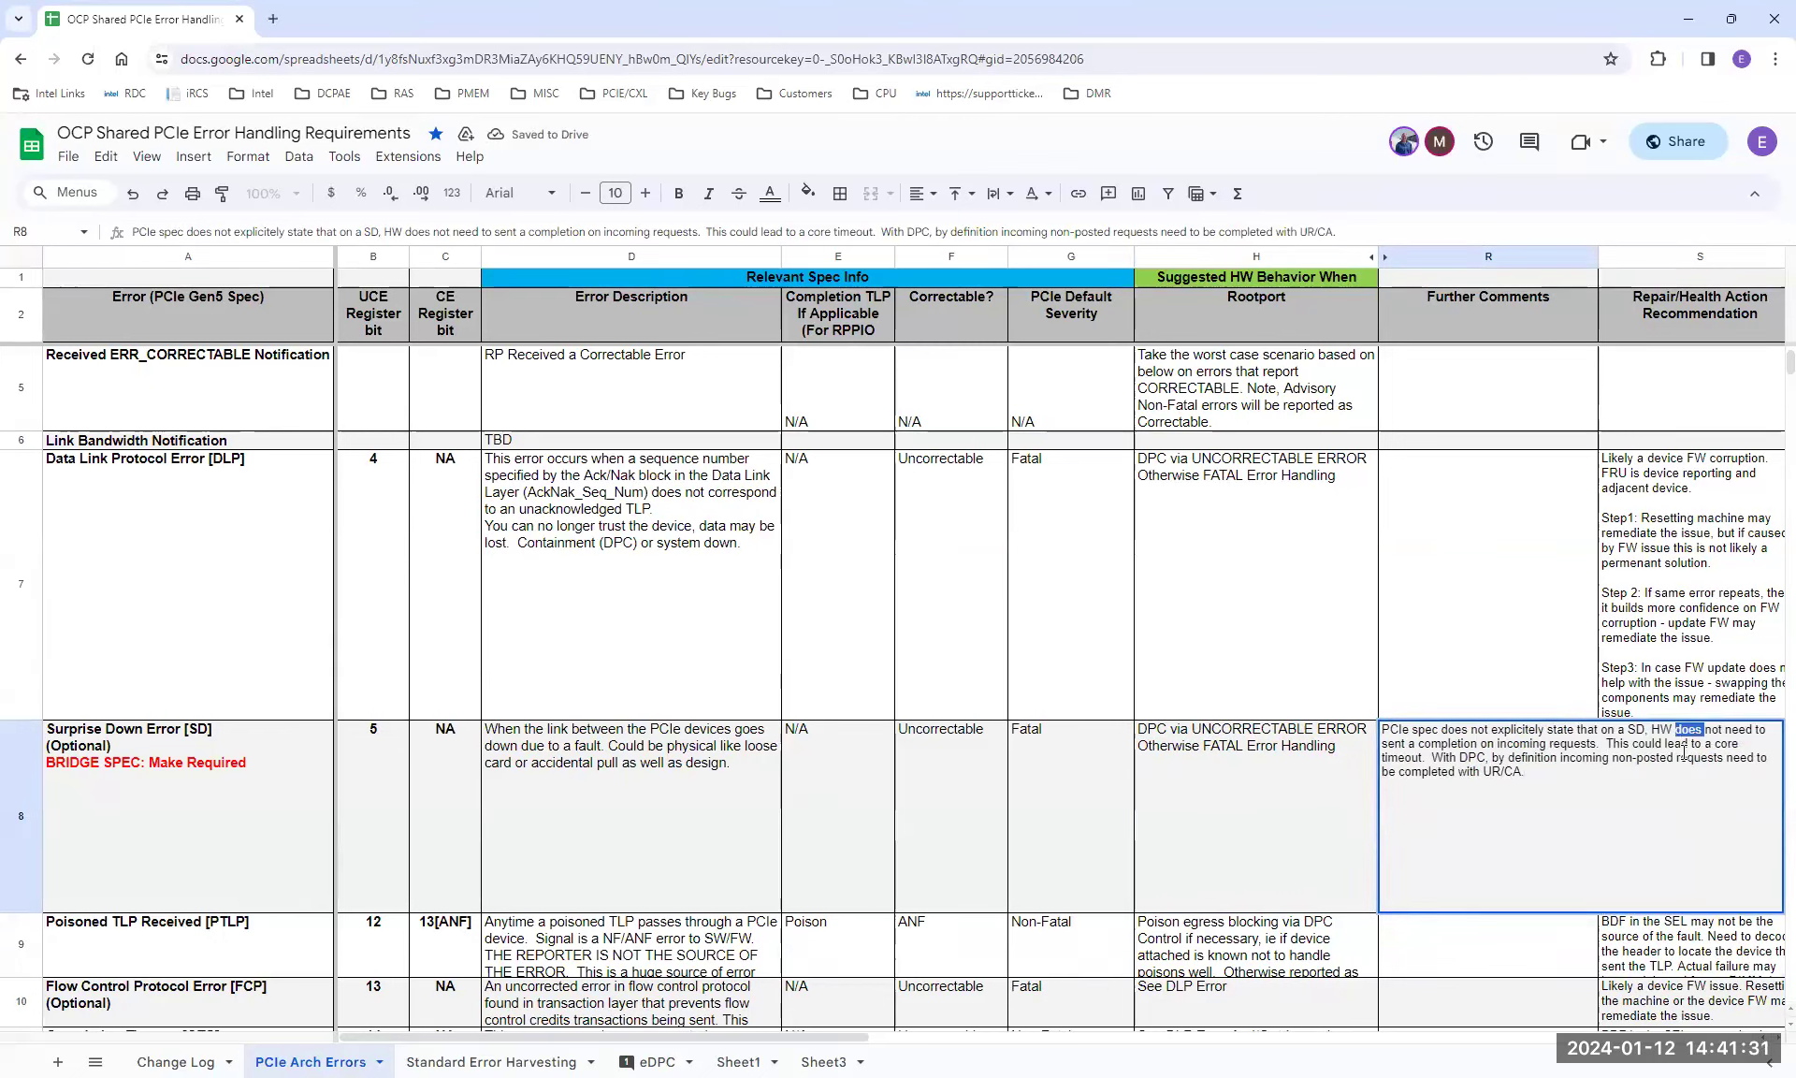
{"action": "key", "text": "Delete"}
{"action": "key", "text": "Right"}
{"action": "key", "text": "Right"}
{"action": "key", "text": "Right"}
{"action": "key", "text": "Right"}
{"action": "type", "text": "s"}
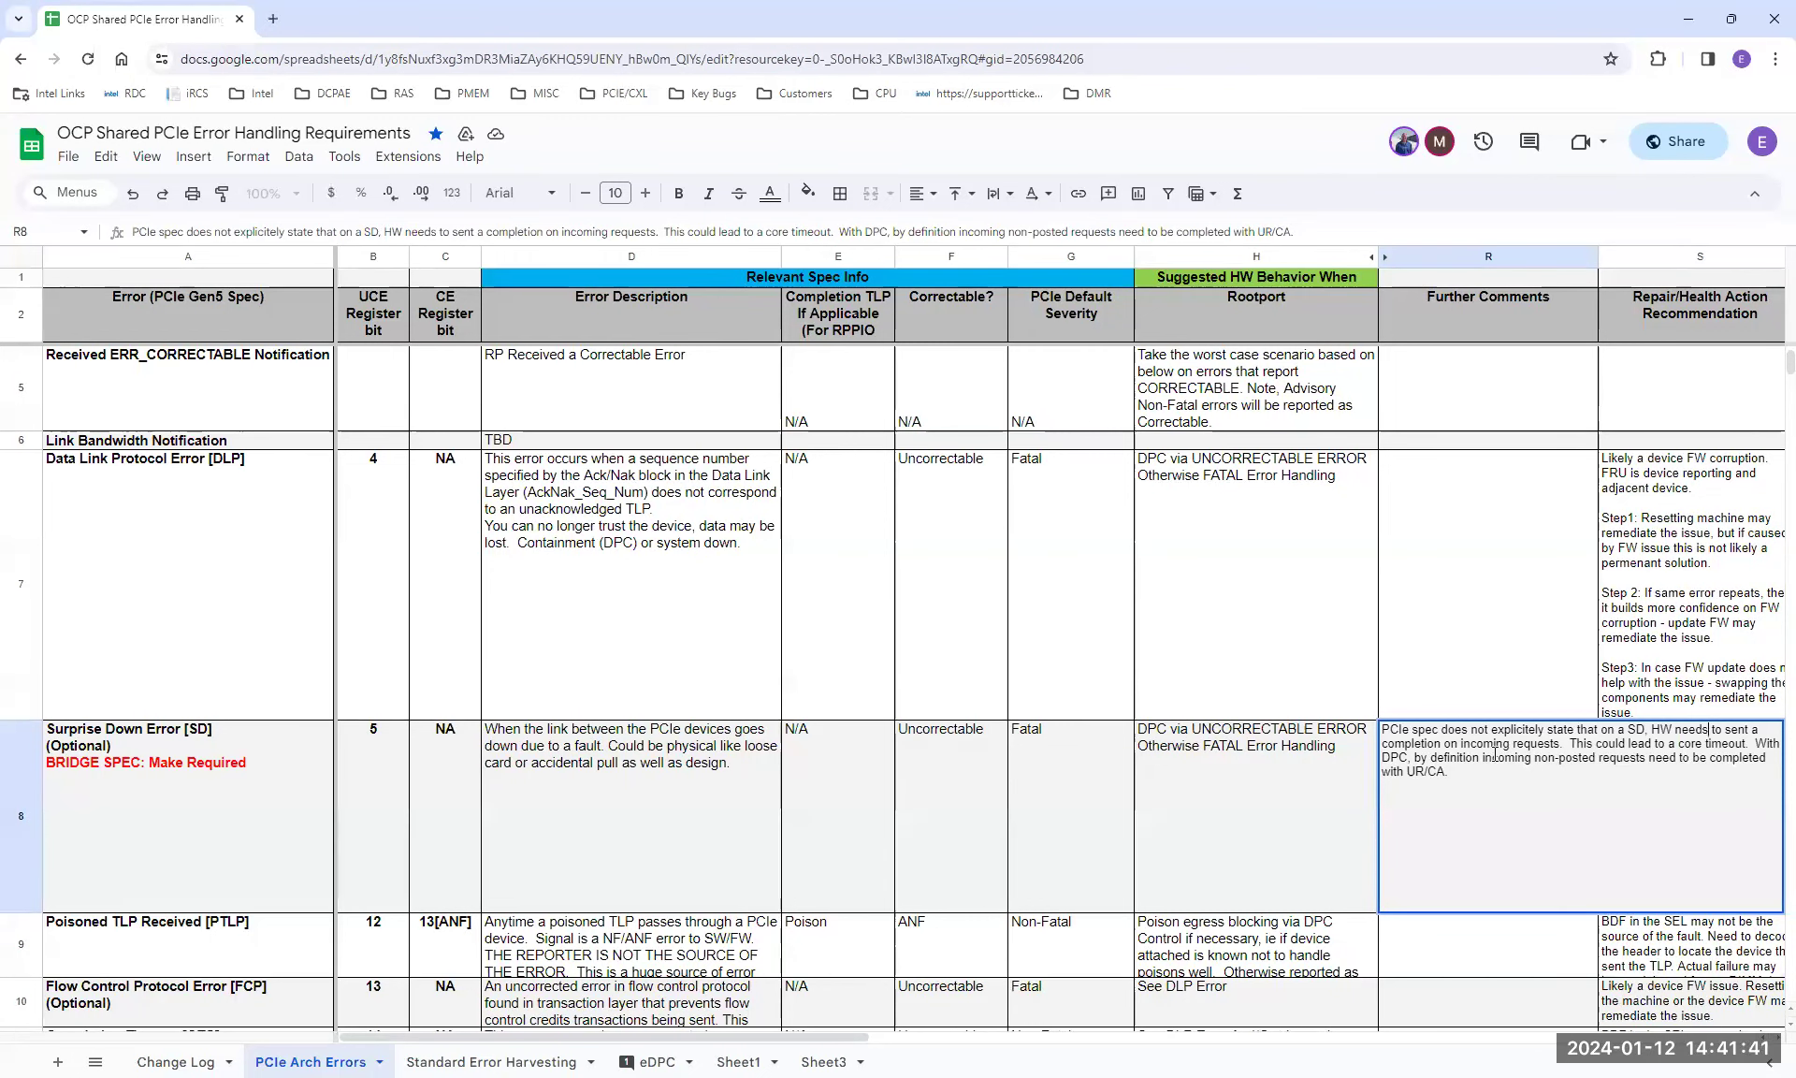
Insert "non-posted" before "requests" and "behavior" after "This" in the Surprise Down Error comment, and commit the edited cell
{"action": "type", "text": "non-posted requests.  This "}
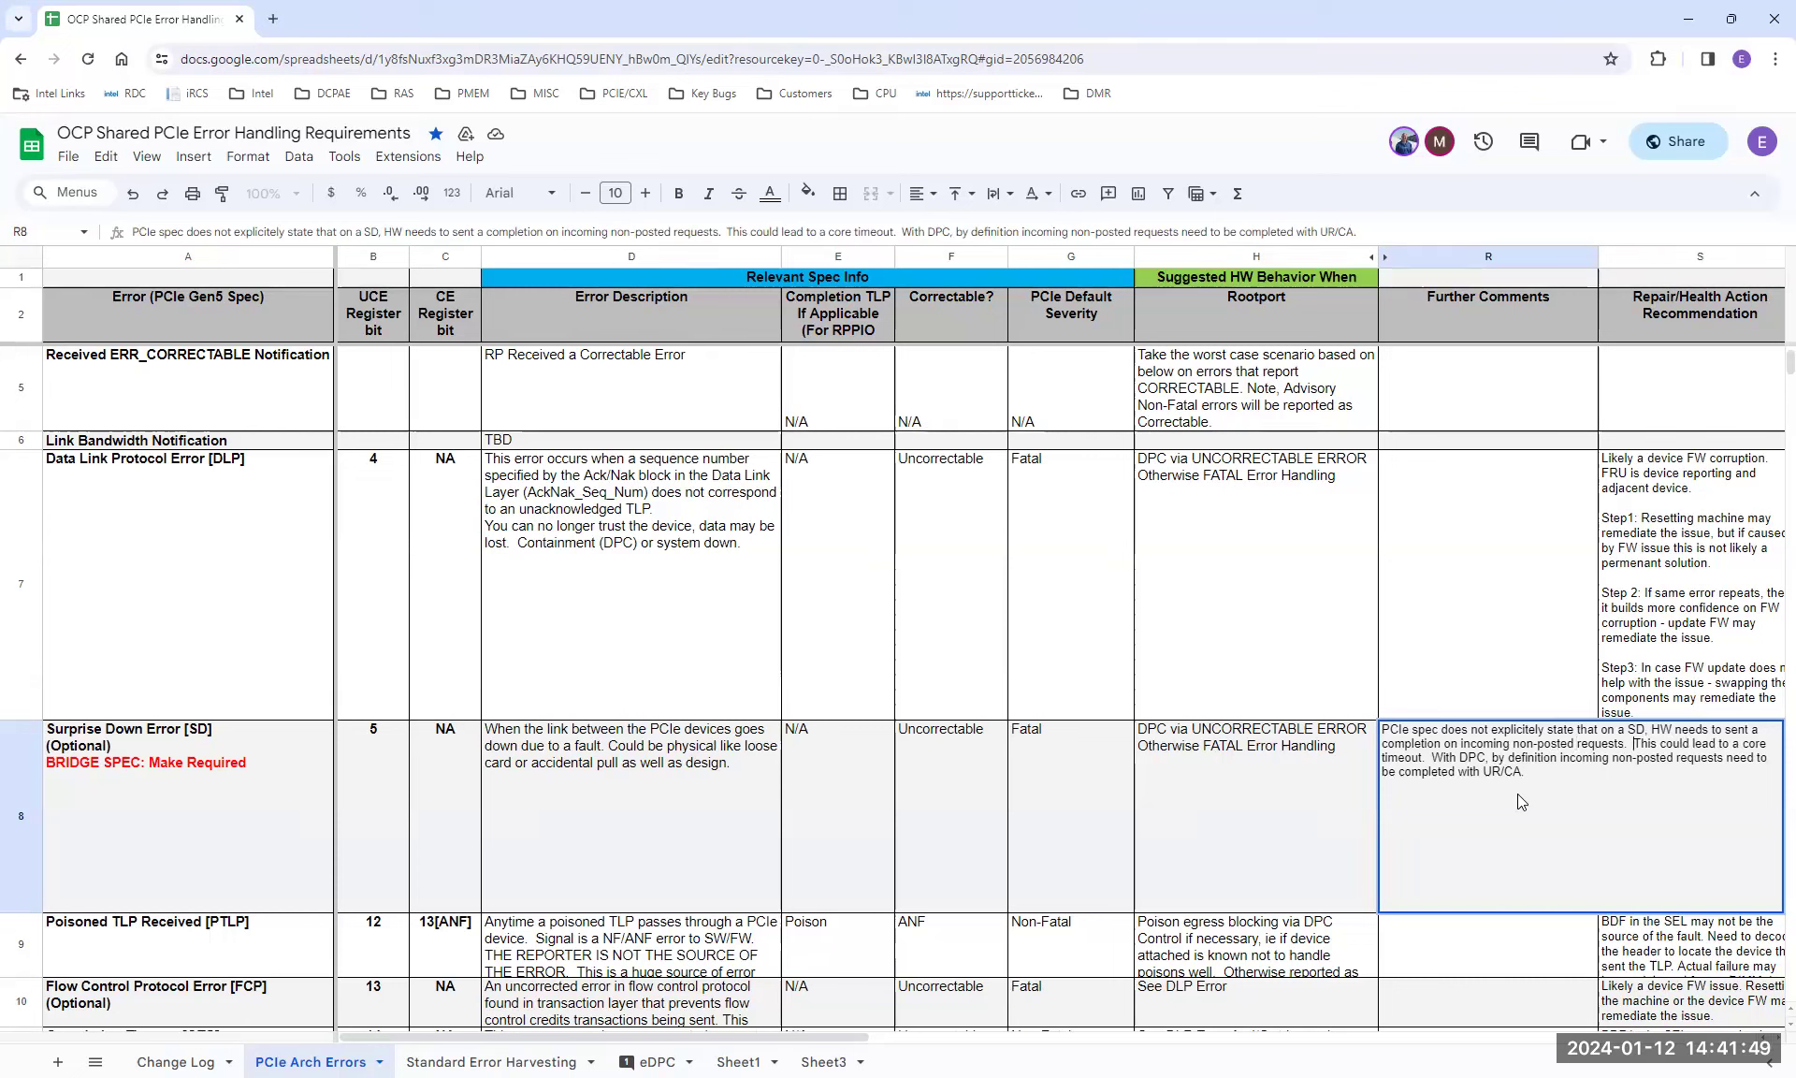
{"action": "type", "text": "behavior"}
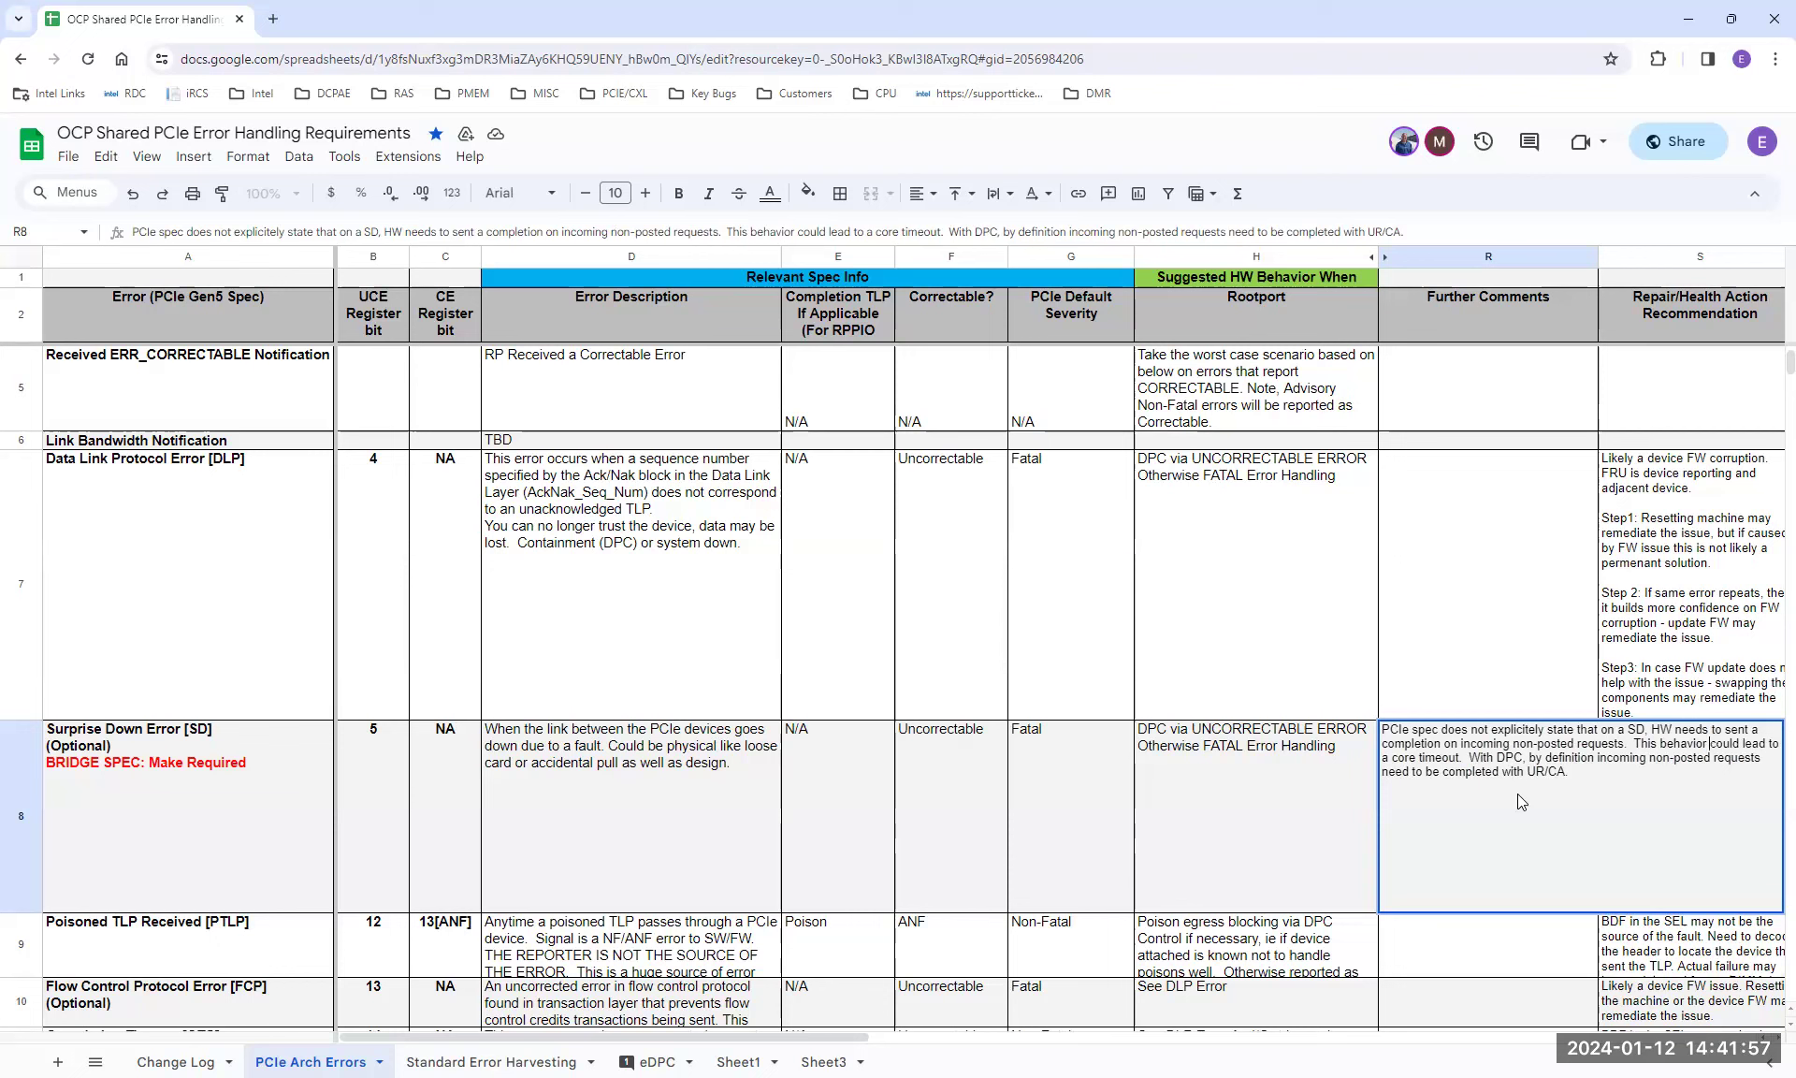
{"action": "key", "text": "Return"}
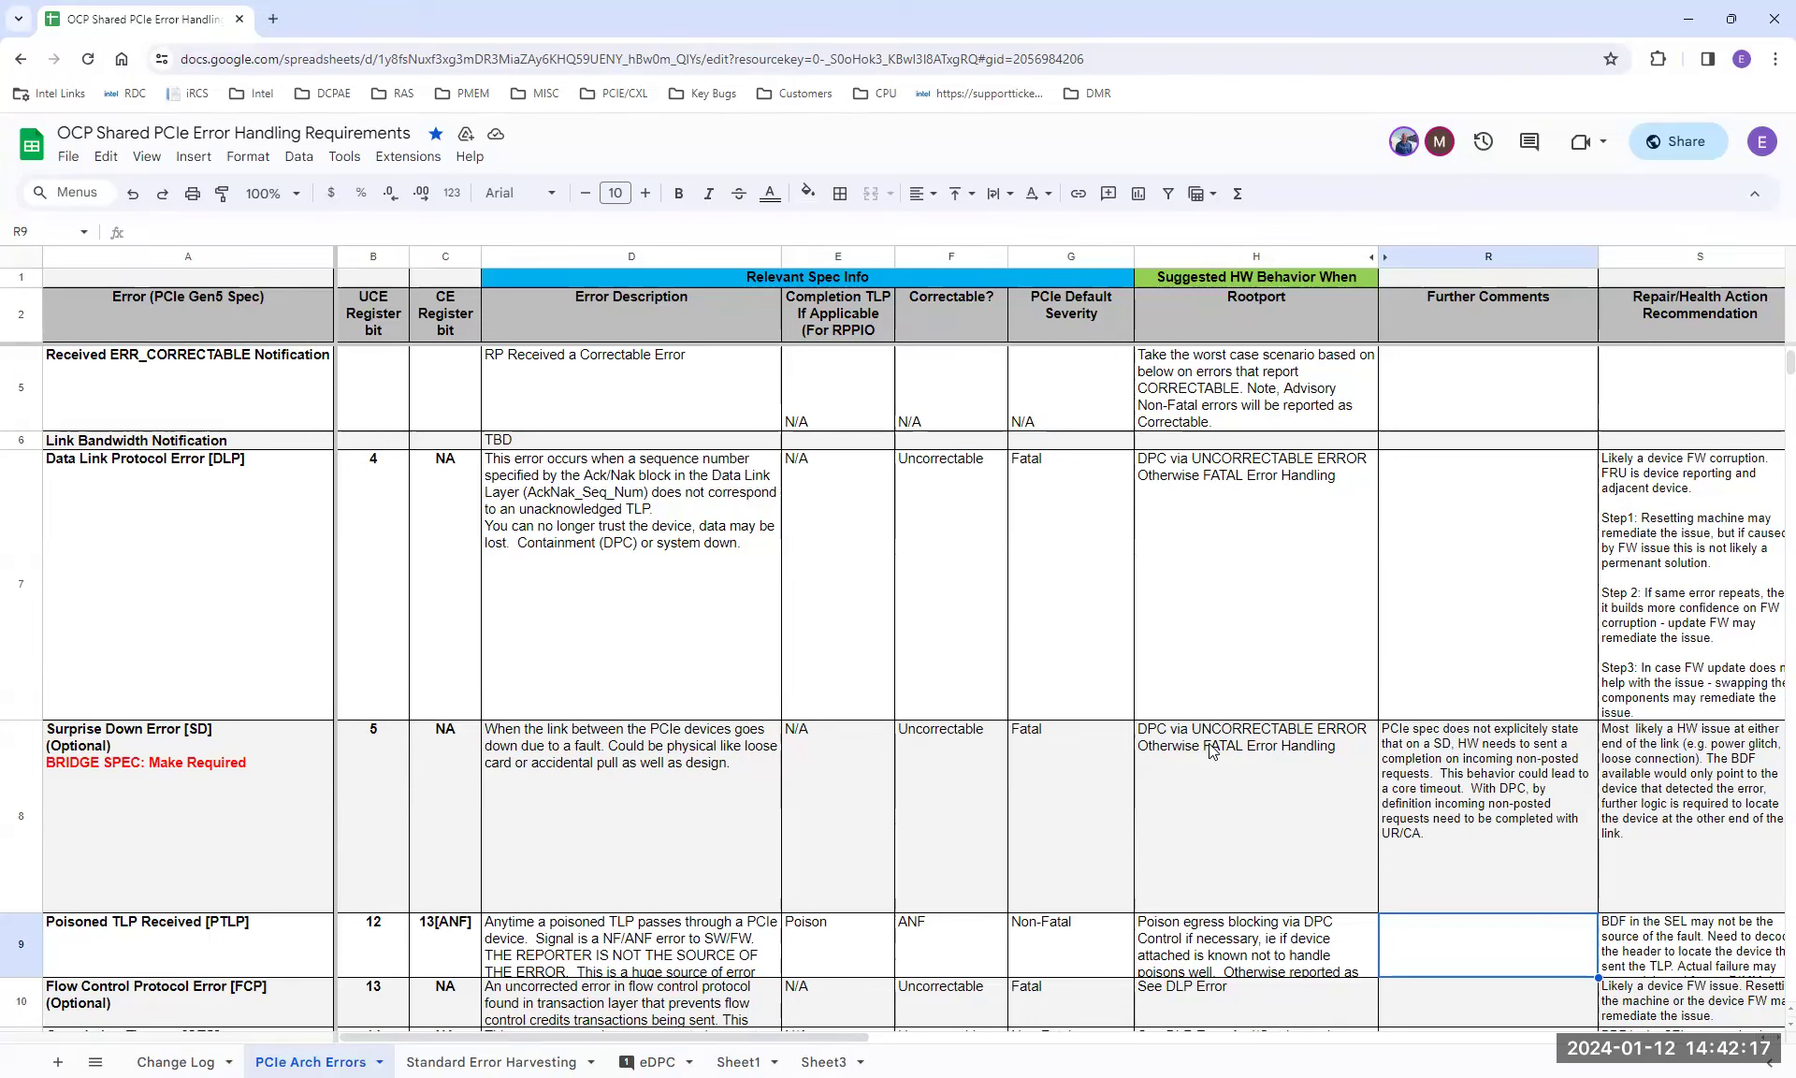
{"action": "scroll", "coordinate": [1208, 746], "scroll_direction": "down", "scroll_amount": 1}
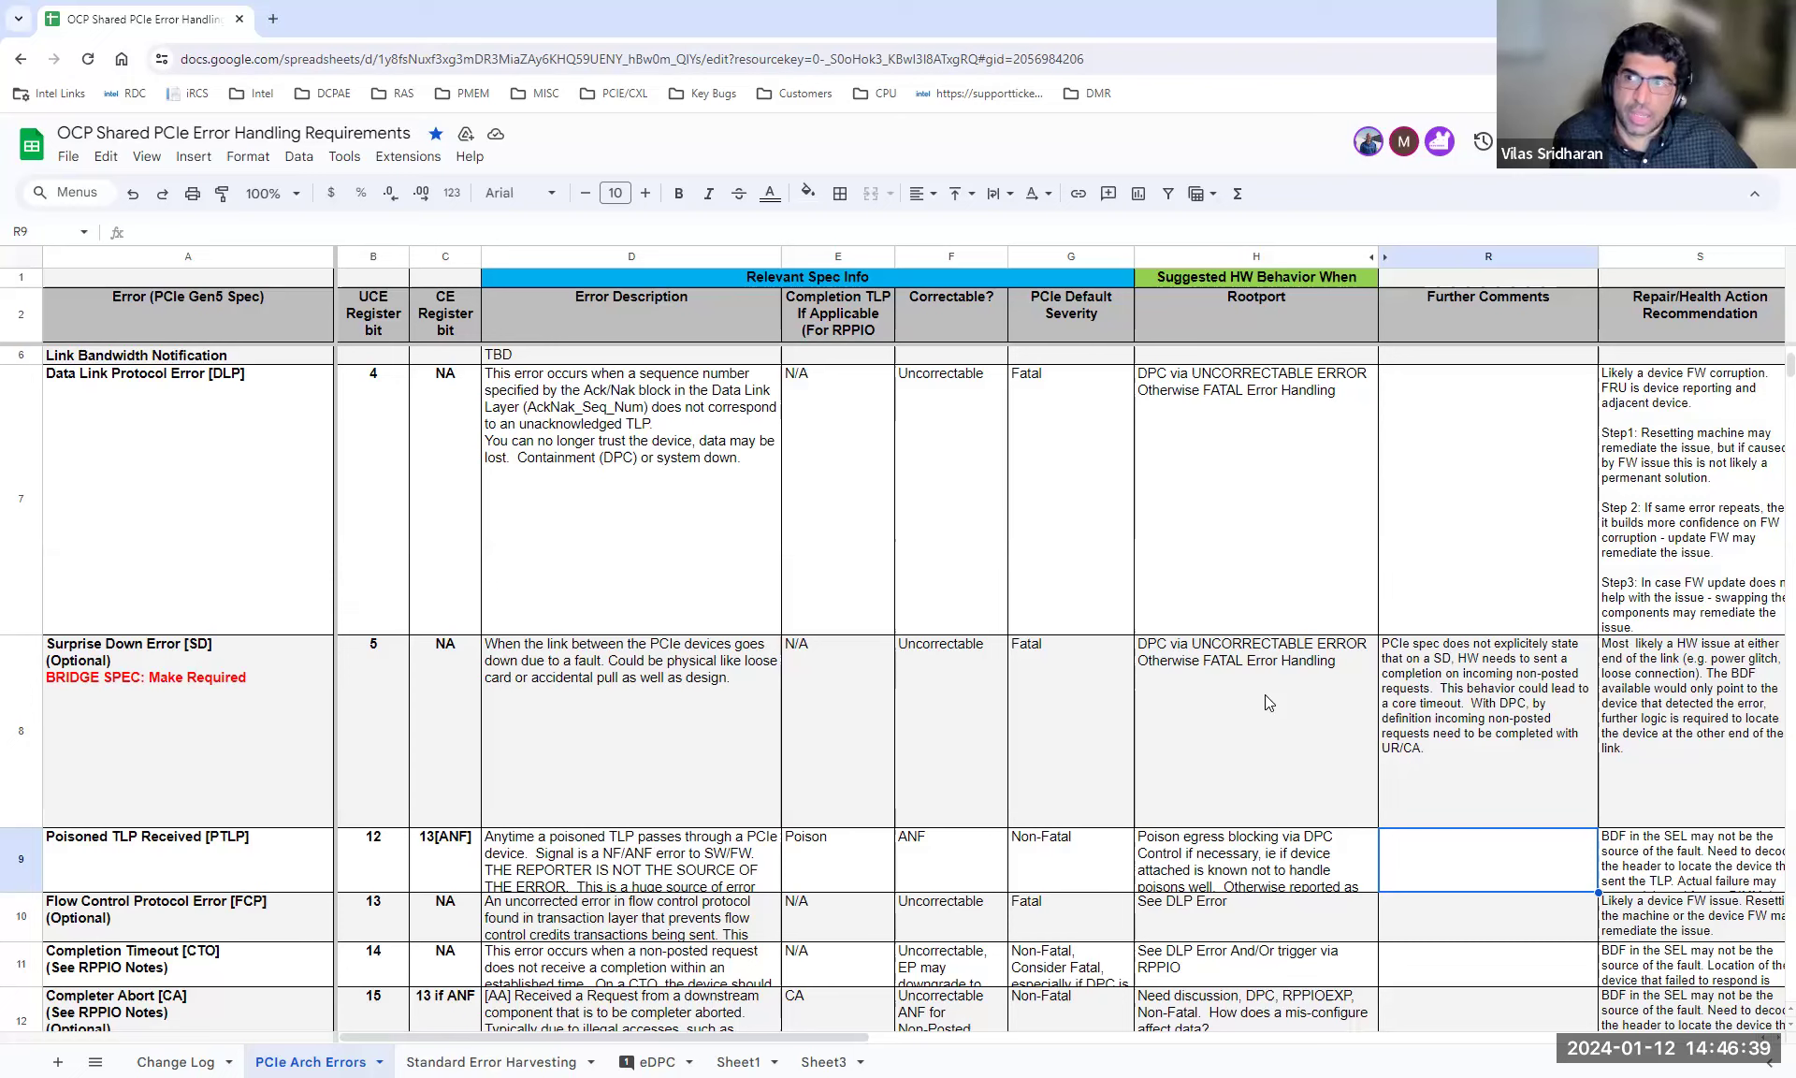
{"action": "left_click", "coordinate": [1436, 750]}
{"action": "double_click", "coordinate": [1435, 745]}
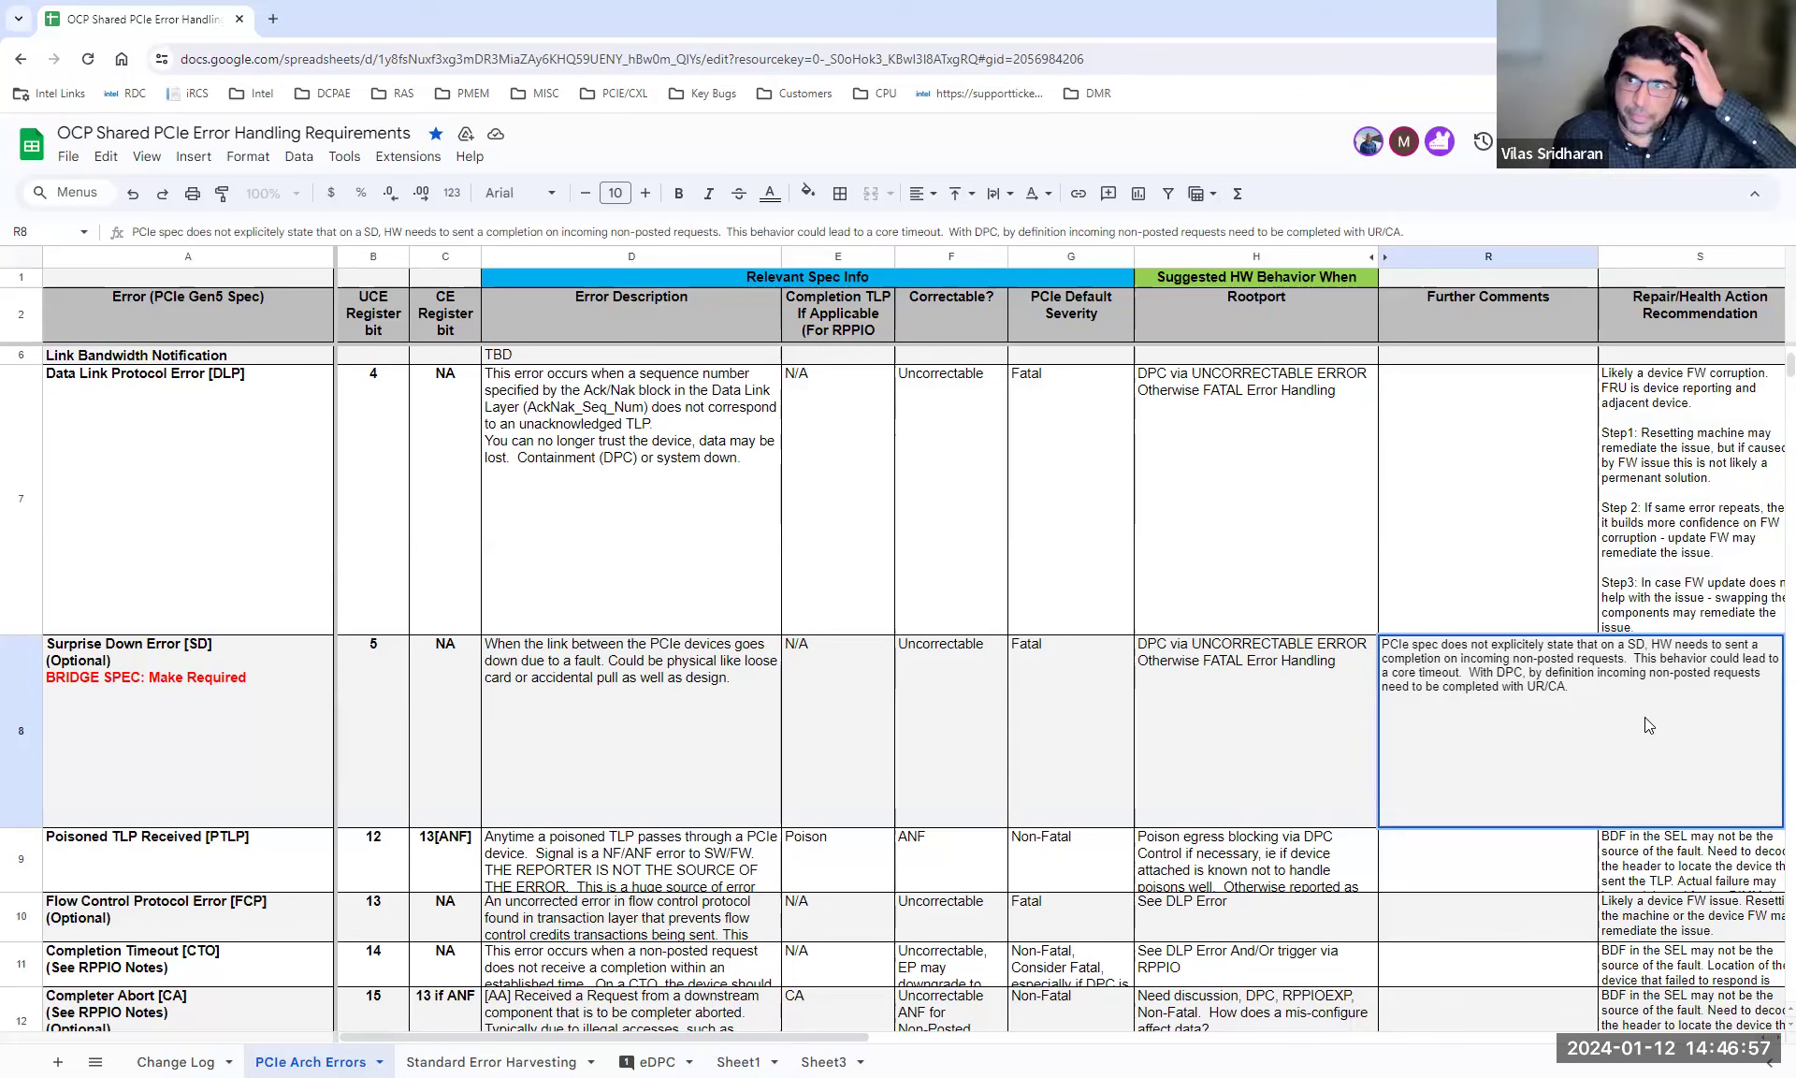
Add the line "Linux: Improve SD Handling" below the bridge spec line in the Surprise Down Error name cell
{"action": "left_click", "coordinate": [249, 679]}
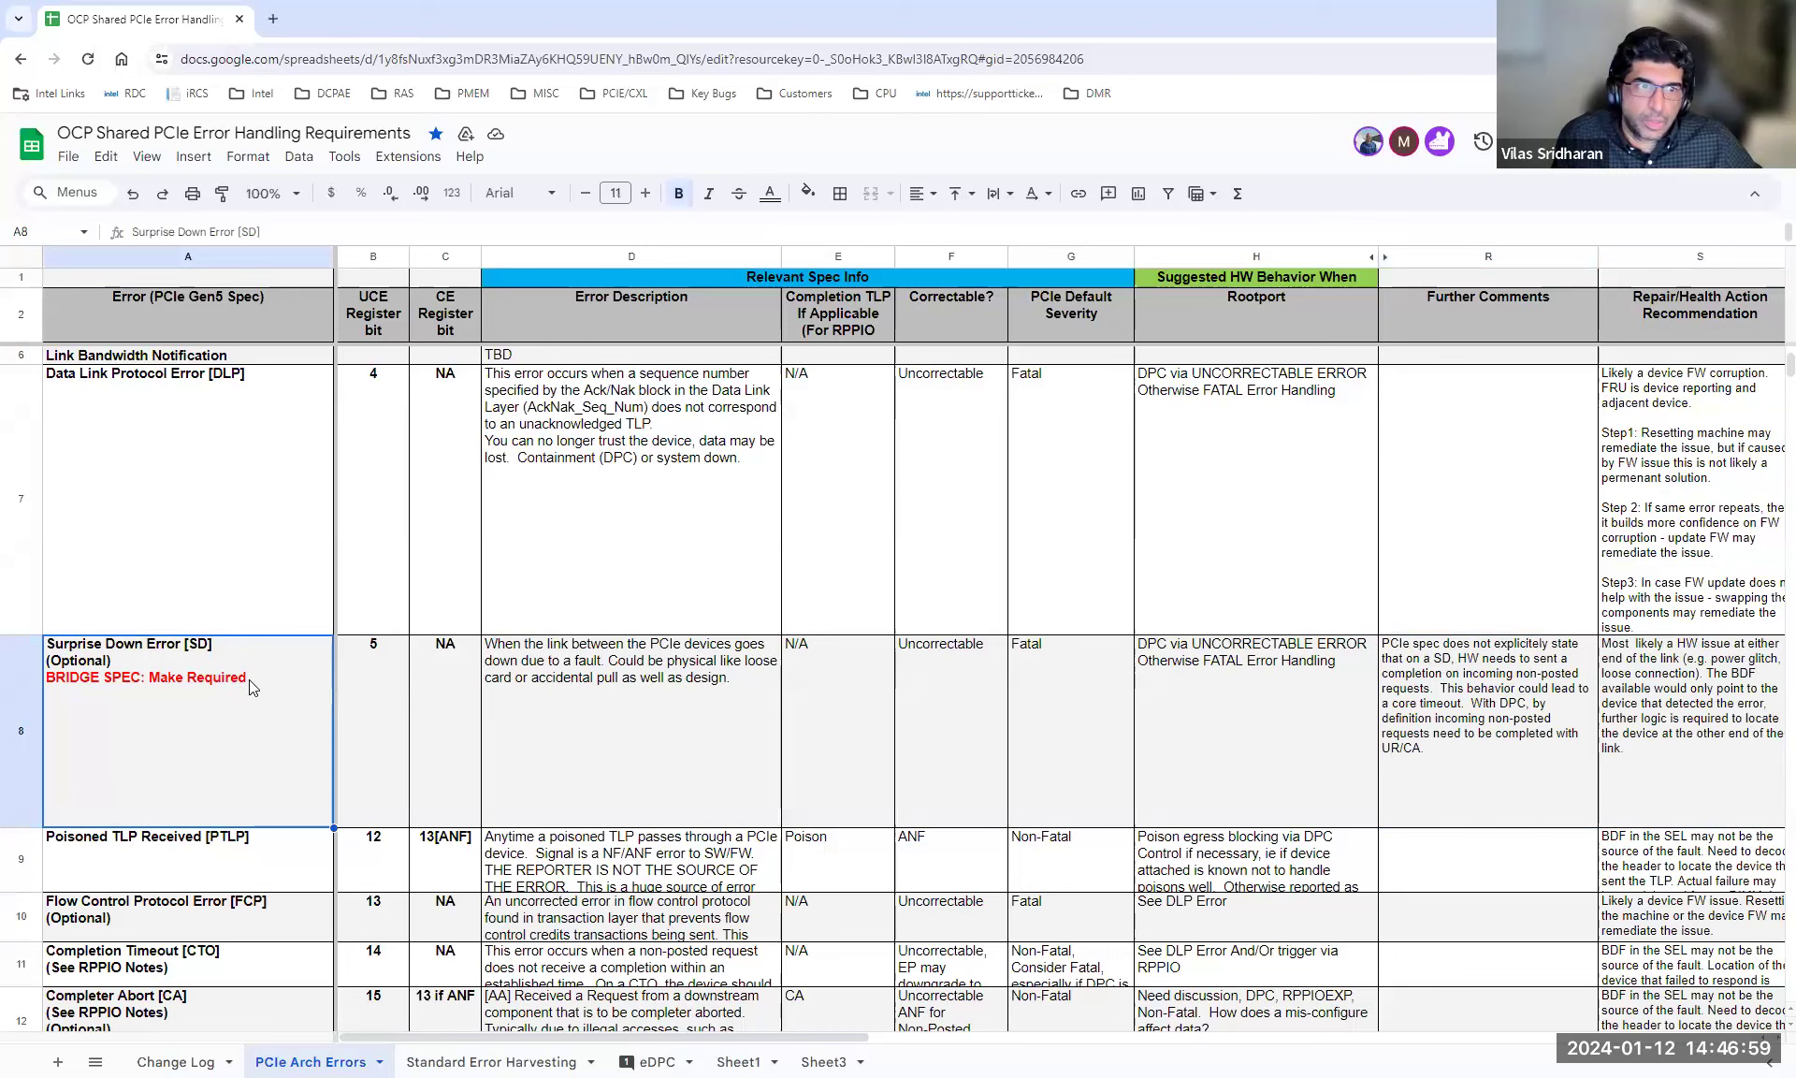
{"action": "triple_click", "coordinate": [248, 679]}
{"action": "left_click", "coordinate": [260, 693]}
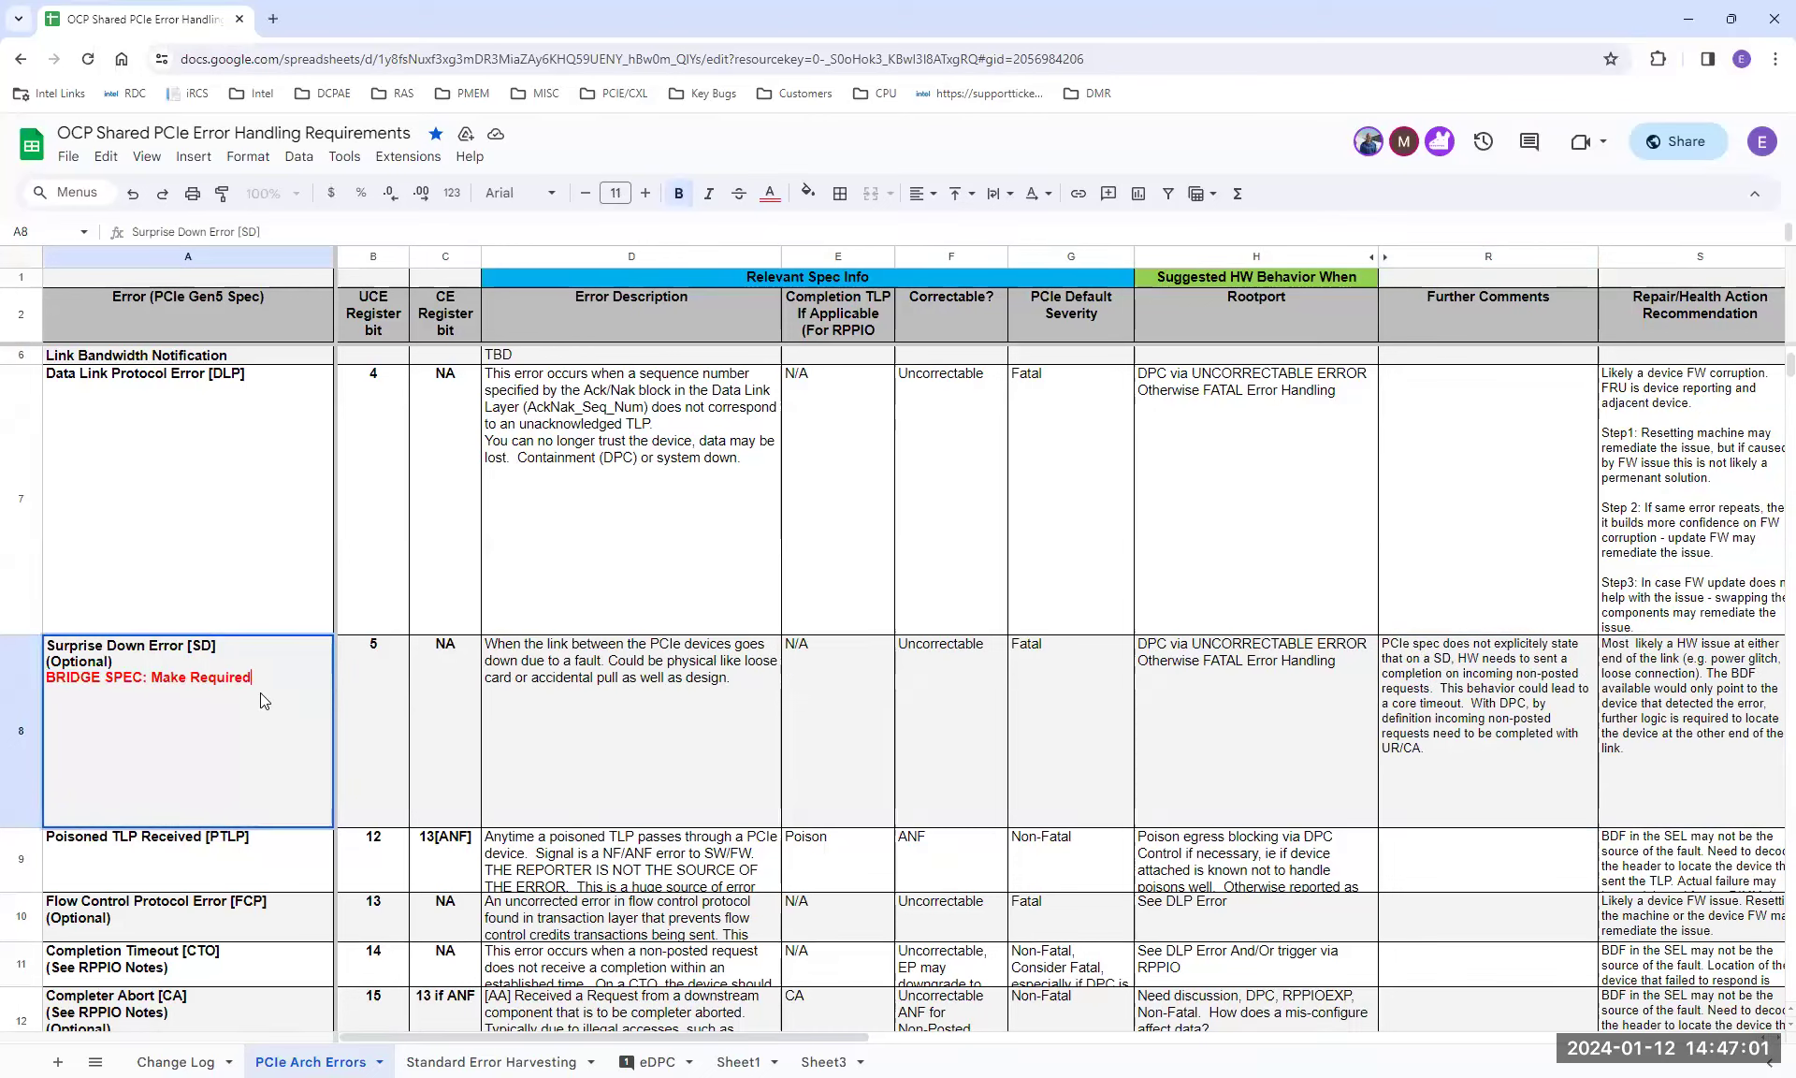
{"action": "key", "text": "alt+Return"}
{"action": "type", "text": "Linux: Imp"}
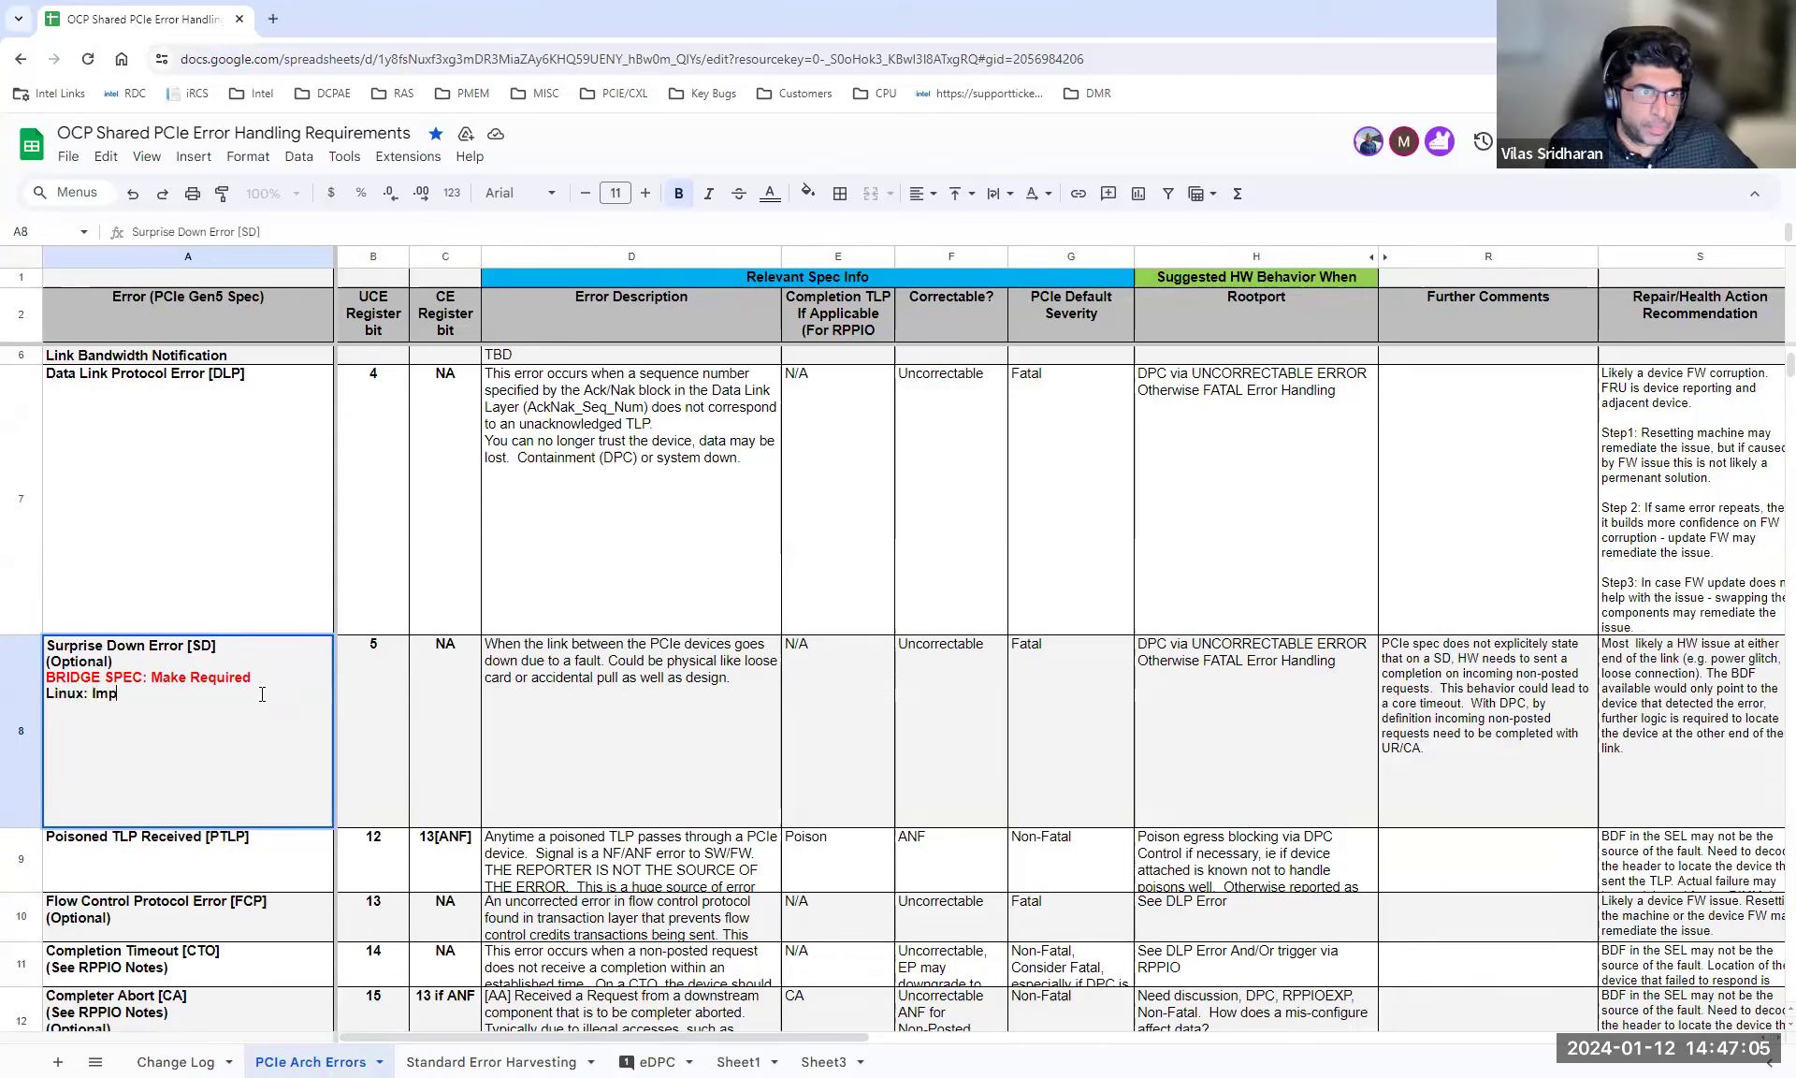
{"action": "type", "text": "rove SD Handling"}
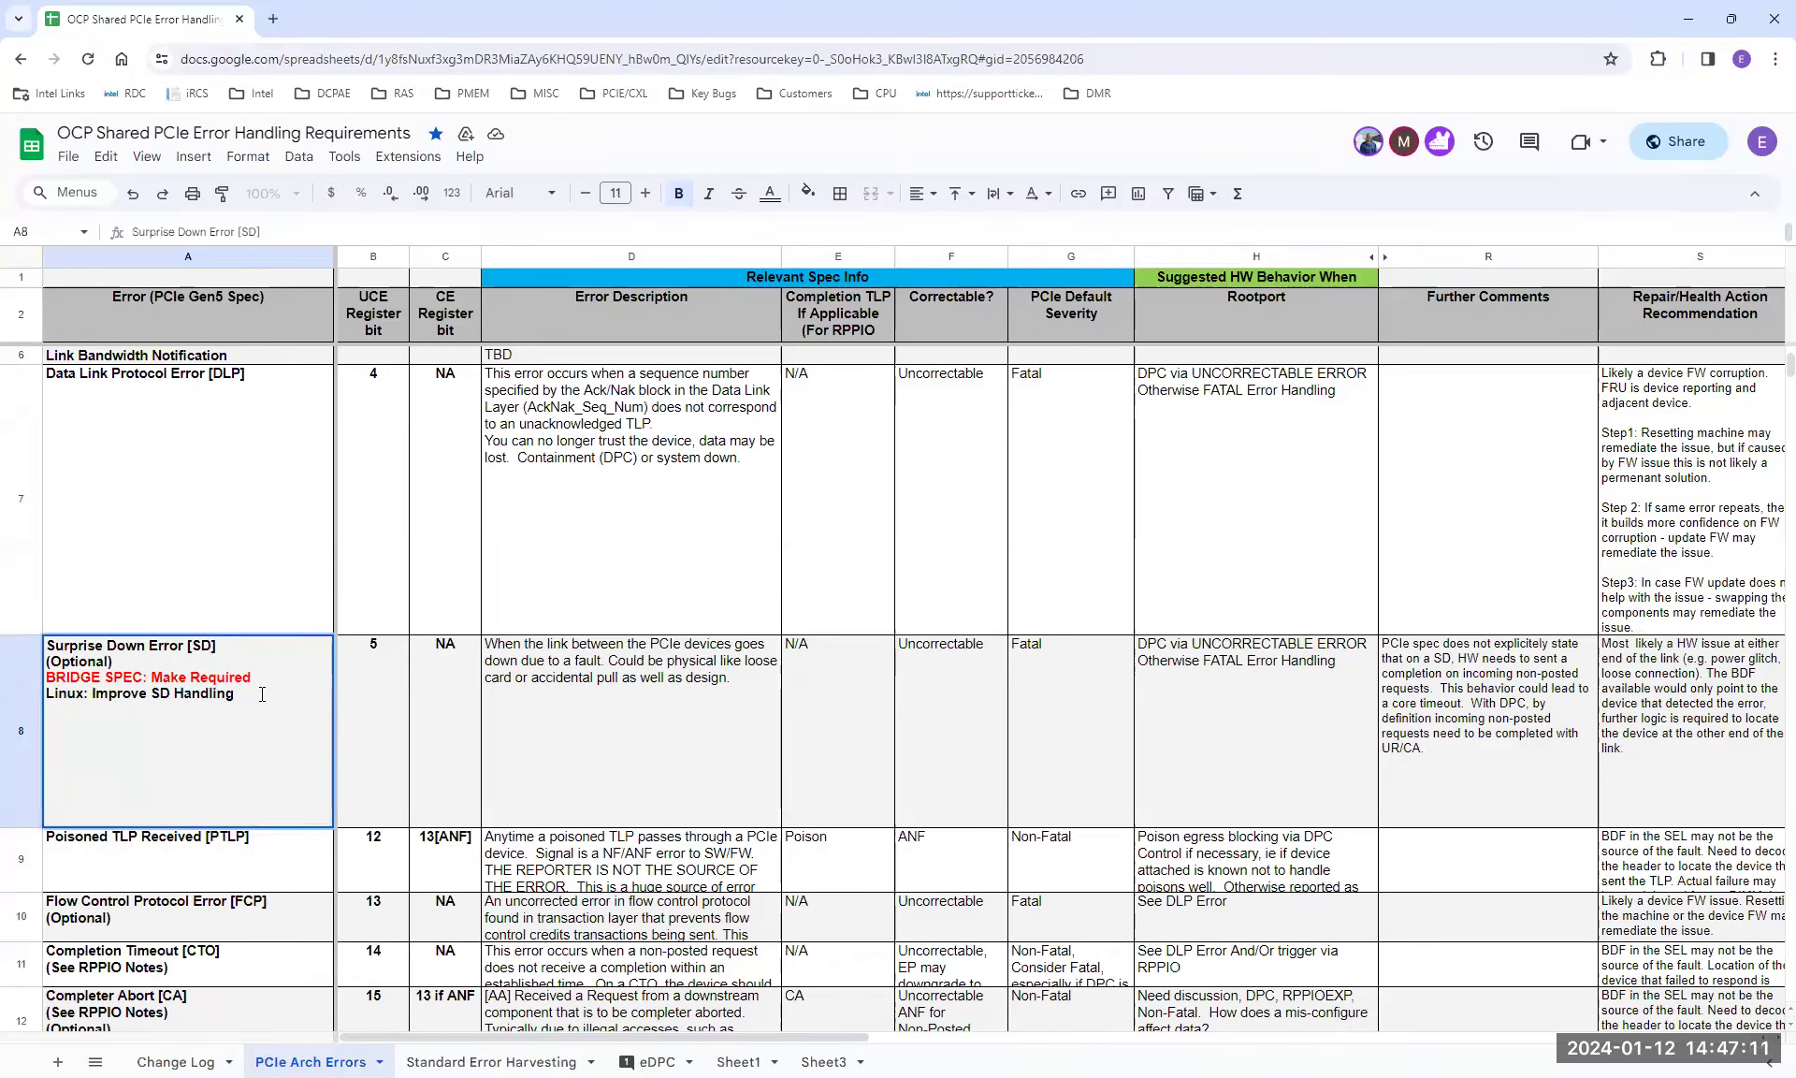
Colour the "Linux: Improve SD Handling" line orange and commit the Surprise Down Error name cell
{"action": "key", "text": "shift+Home"}
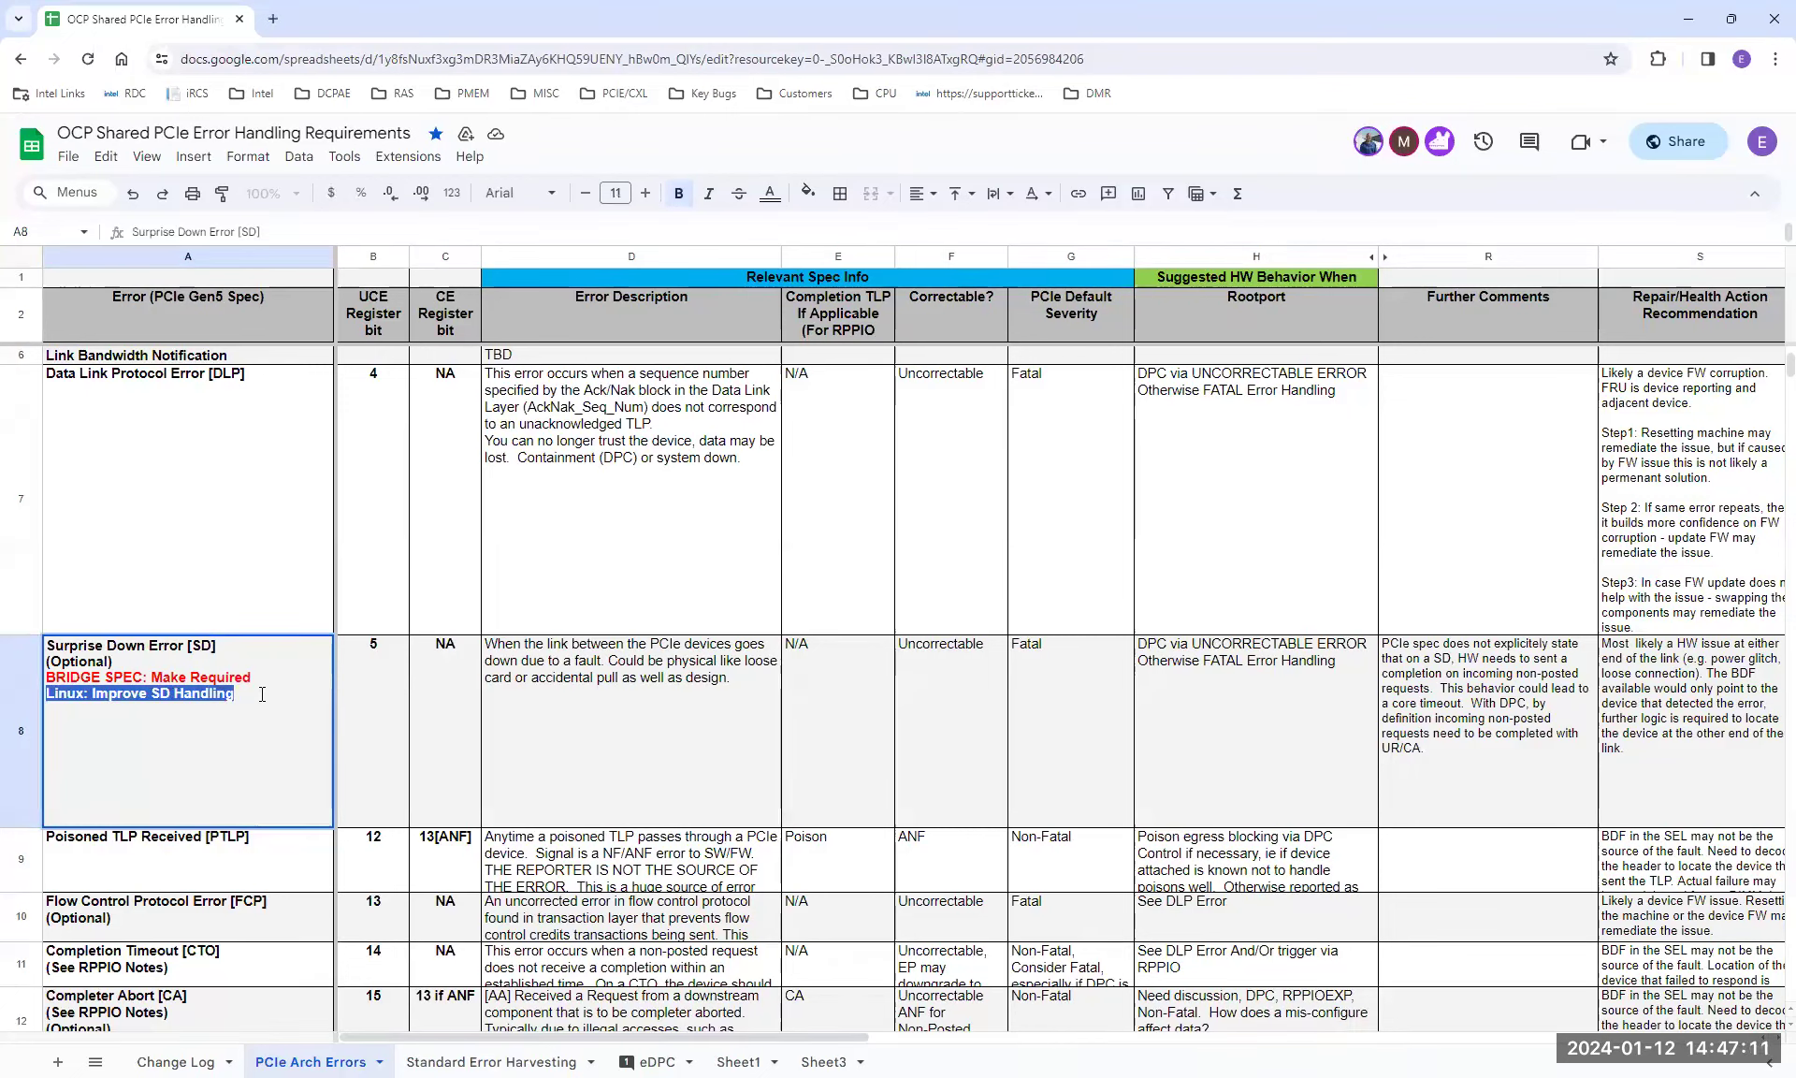
{"action": "left_click", "coordinate": [769, 193]}
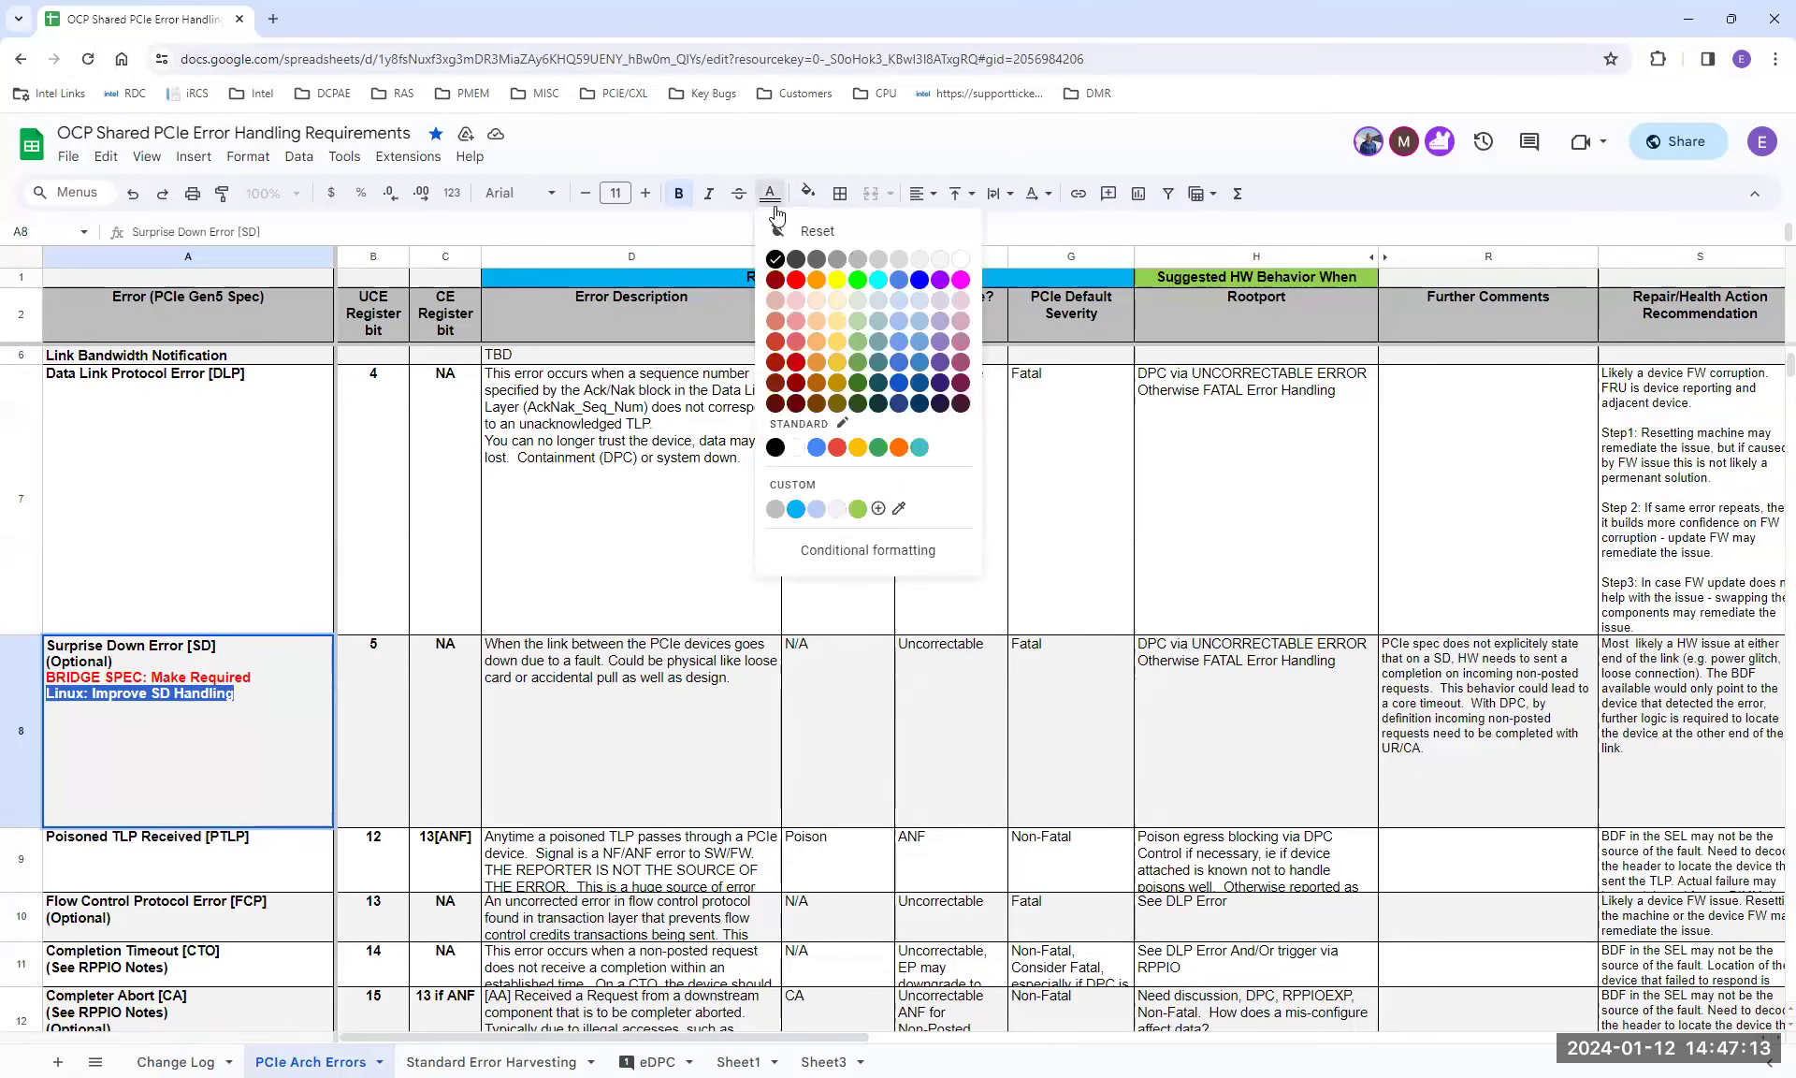
{"action": "left_click", "coordinate": [815, 280]}
{"action": "left_click", "coordinate": [246, 726]}
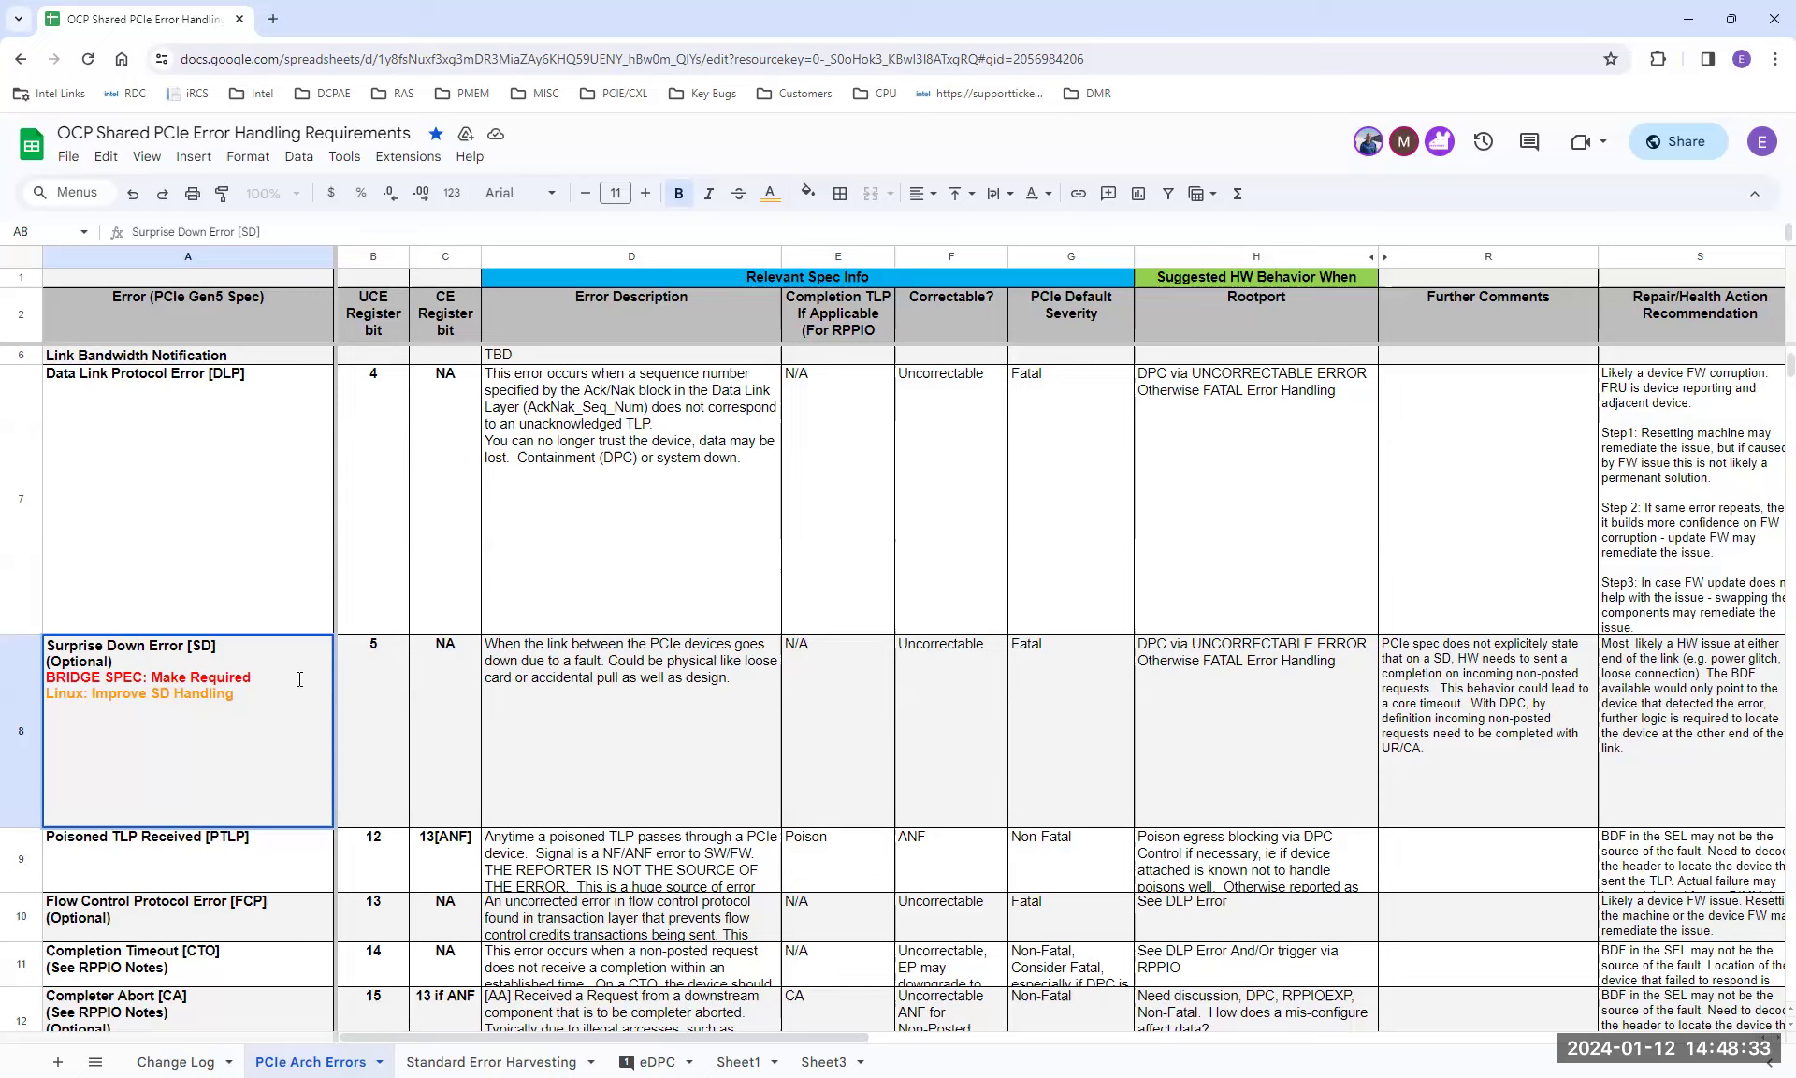
{"action": "left_click", "coordinate": [756, 719]}
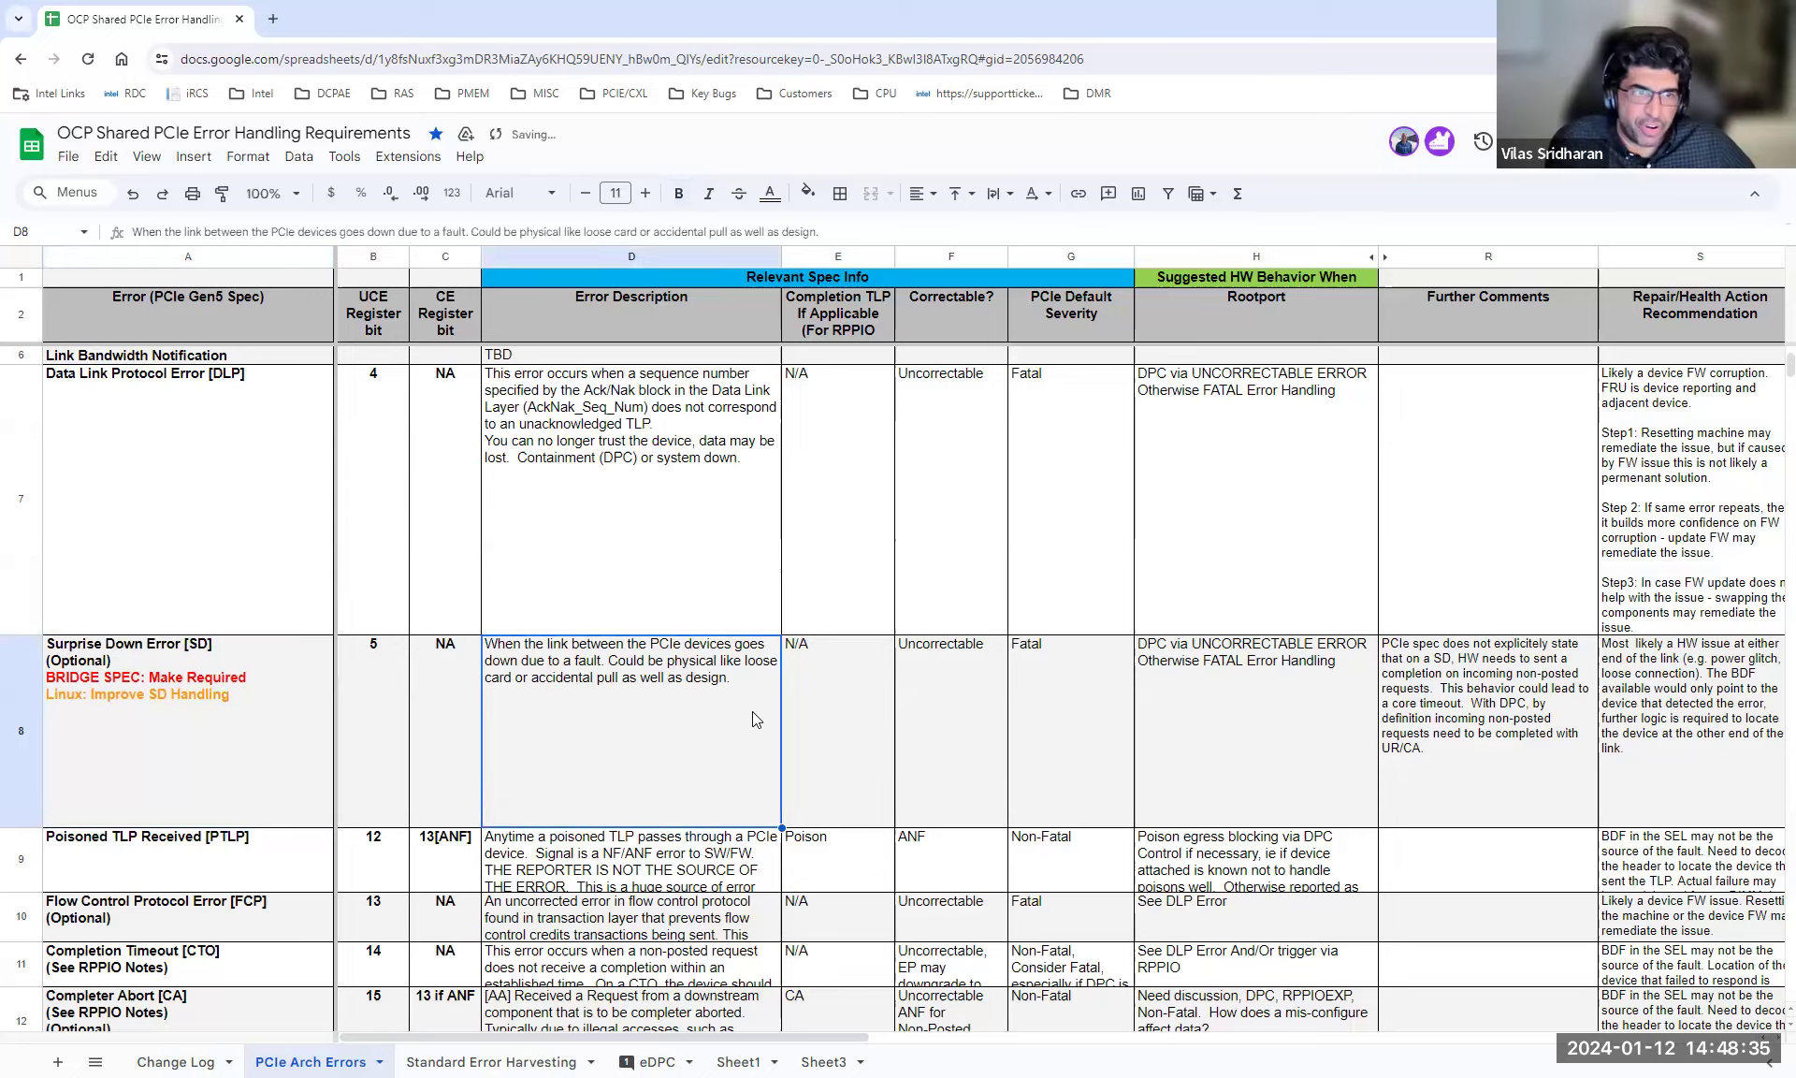
Increase the height of the Completion Timeout row until its full error description fits in the cell
{"action": "scroll", "coordinate": [752, 710], "scroll_direction": "down", "scroll_amount": 3}
{"action": "scroll", "coordinate": [752, 711], "scroll_direction": "up", "scroll_amount": 2}
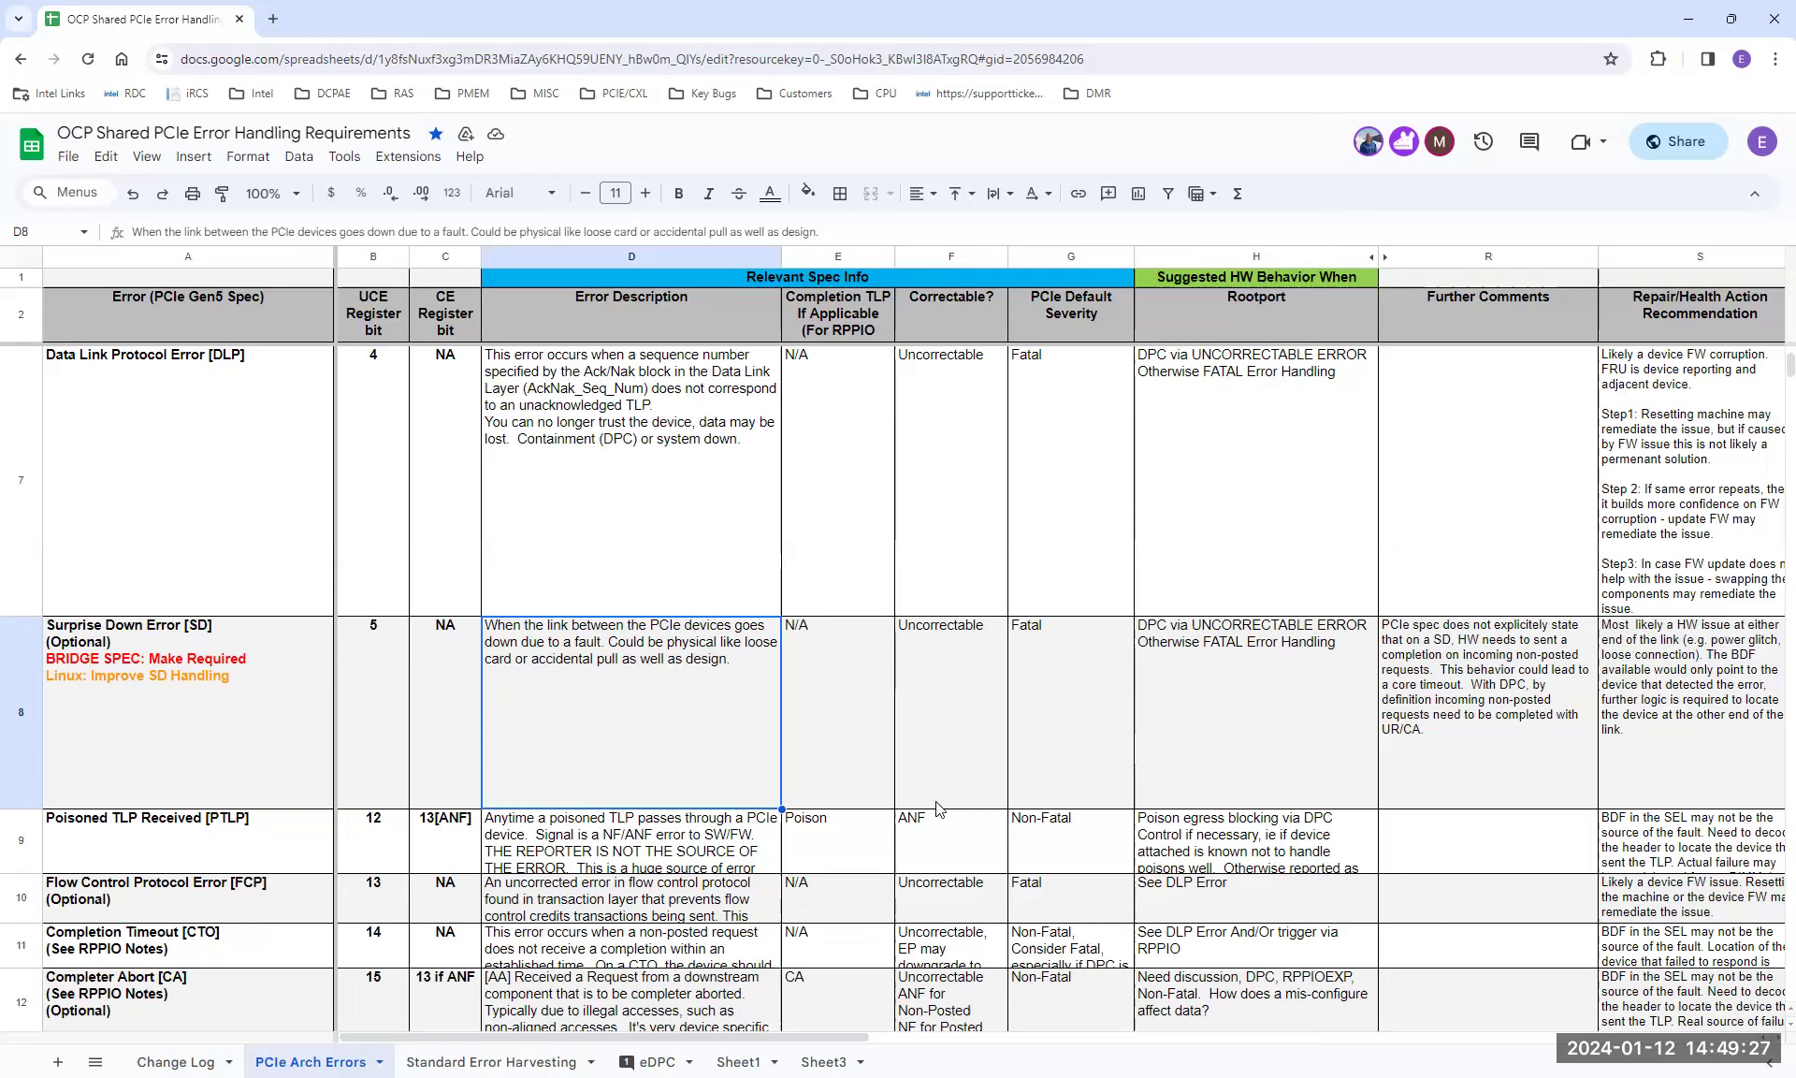
{"action": "left_click", "coordinate": [266, 761]}
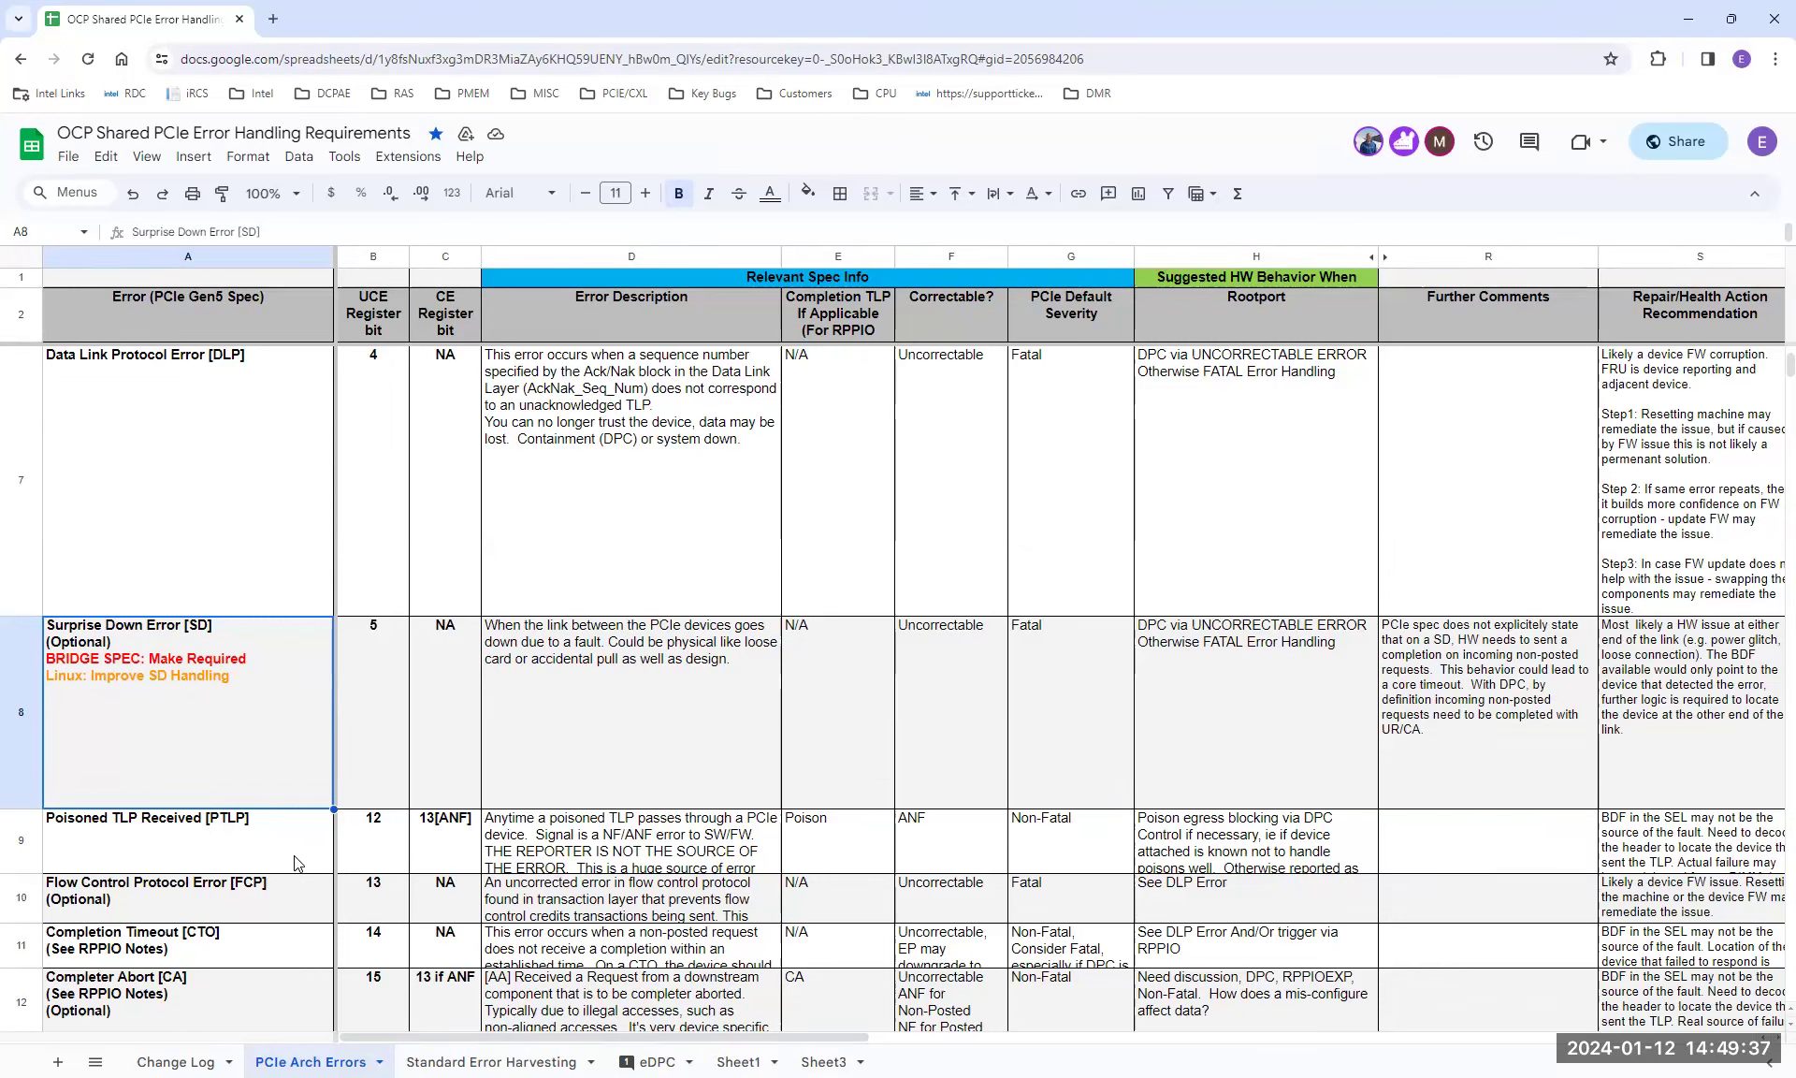
{"action": "left_click", "coordinate": [250, 945]}
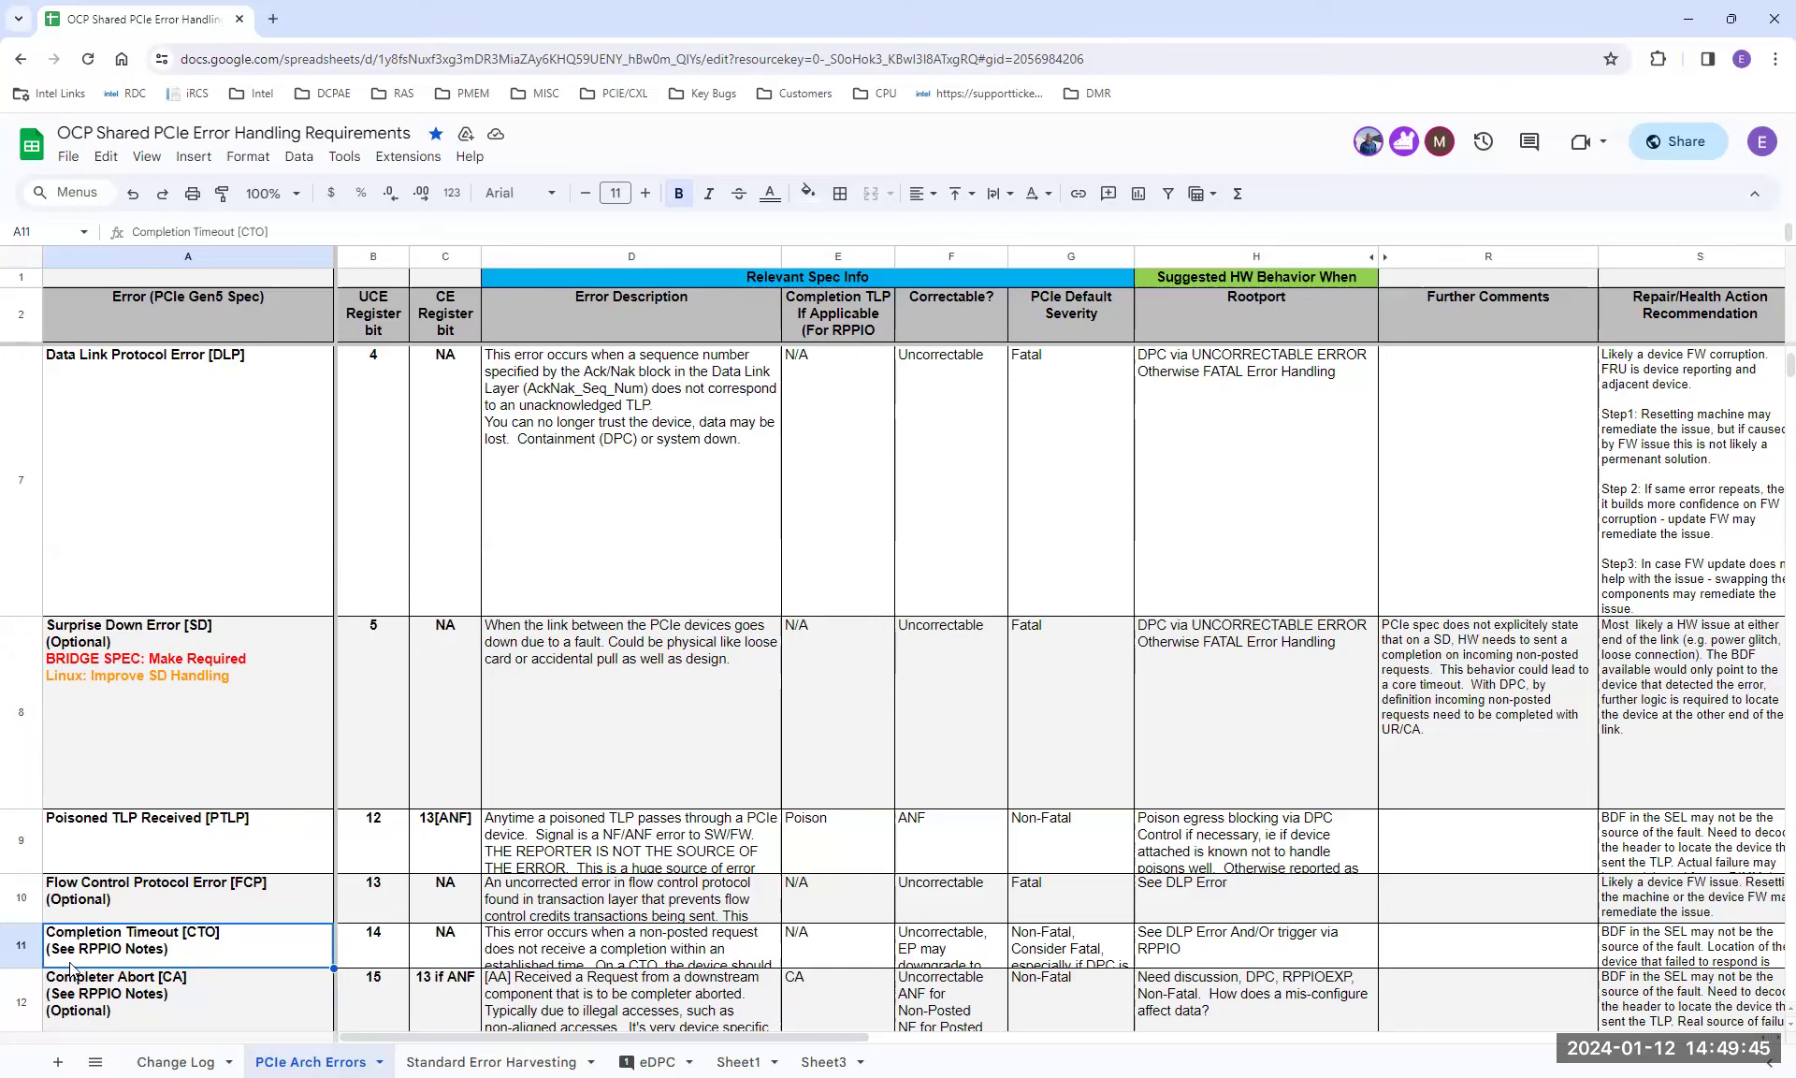
{"action": "left_click_drag", "start_coordinate": [21, 968], "coordinate": [20, 996]}
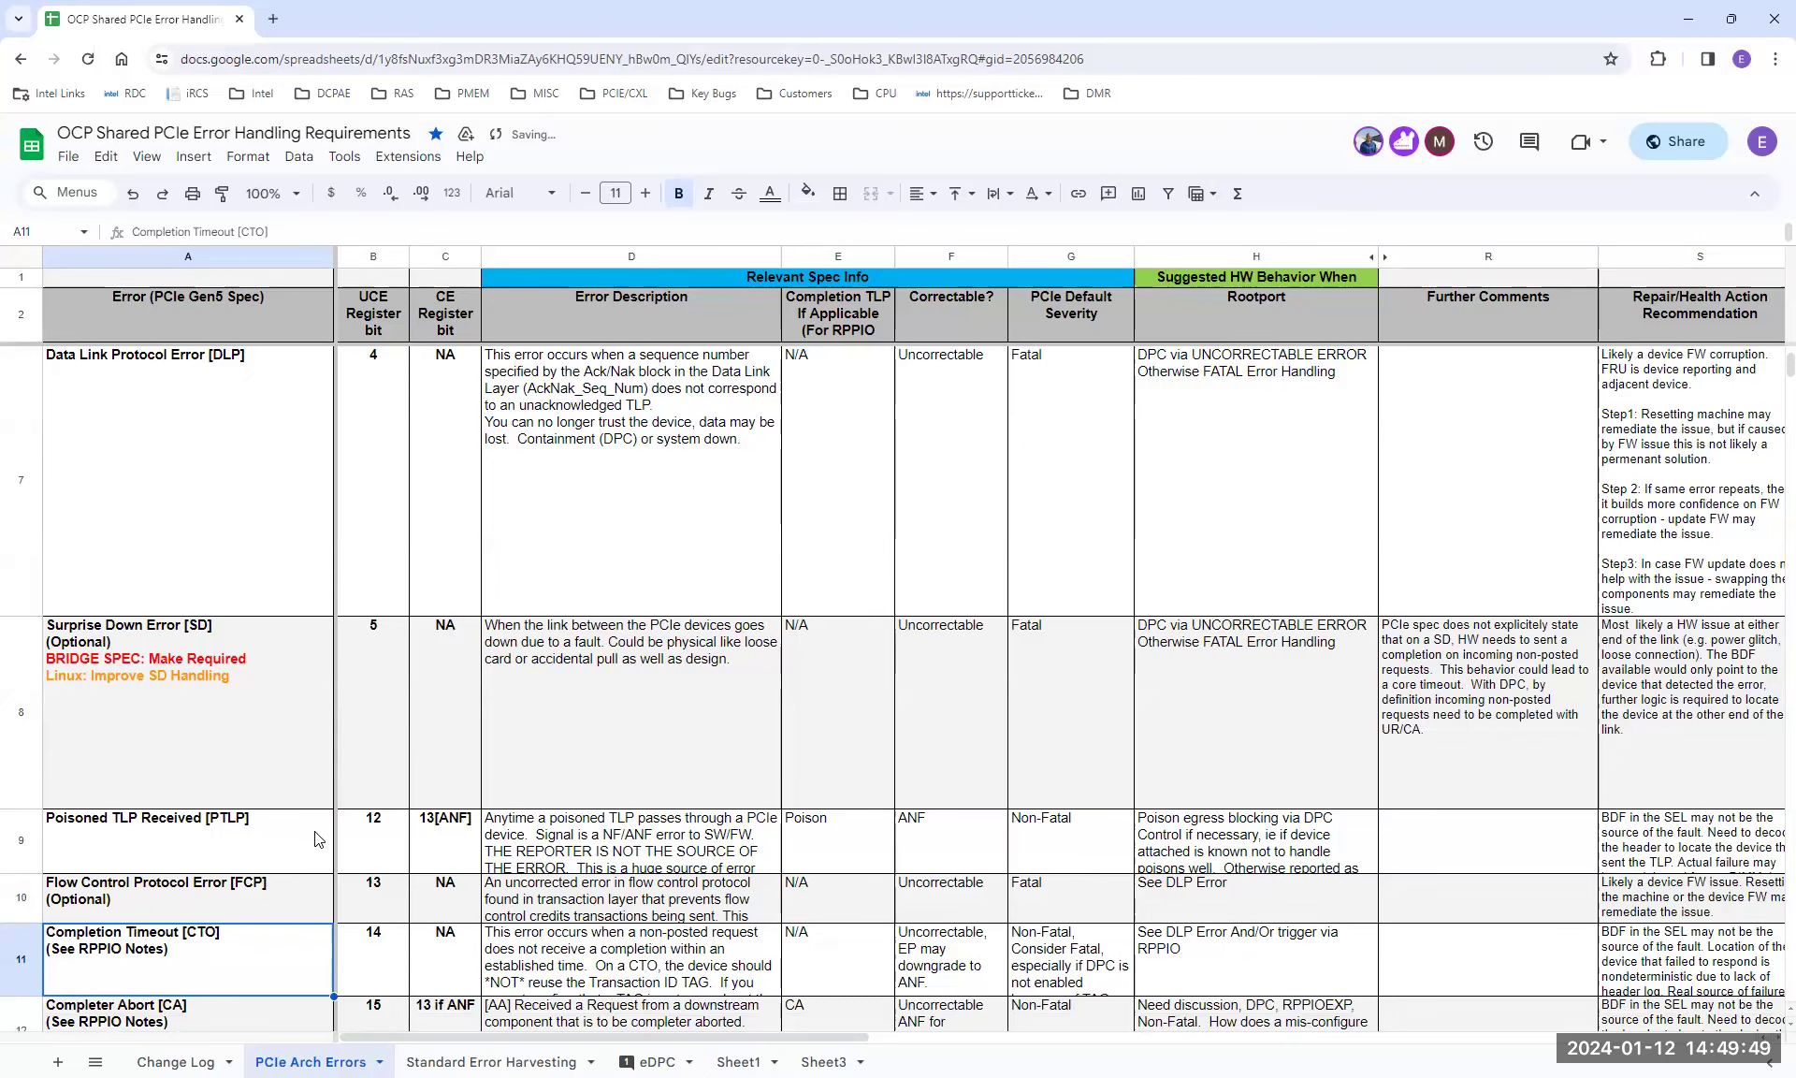
{"action": "scroll", "coordinate": [879, 828], "scroll_direction": "down", "scroll_amount": 2}
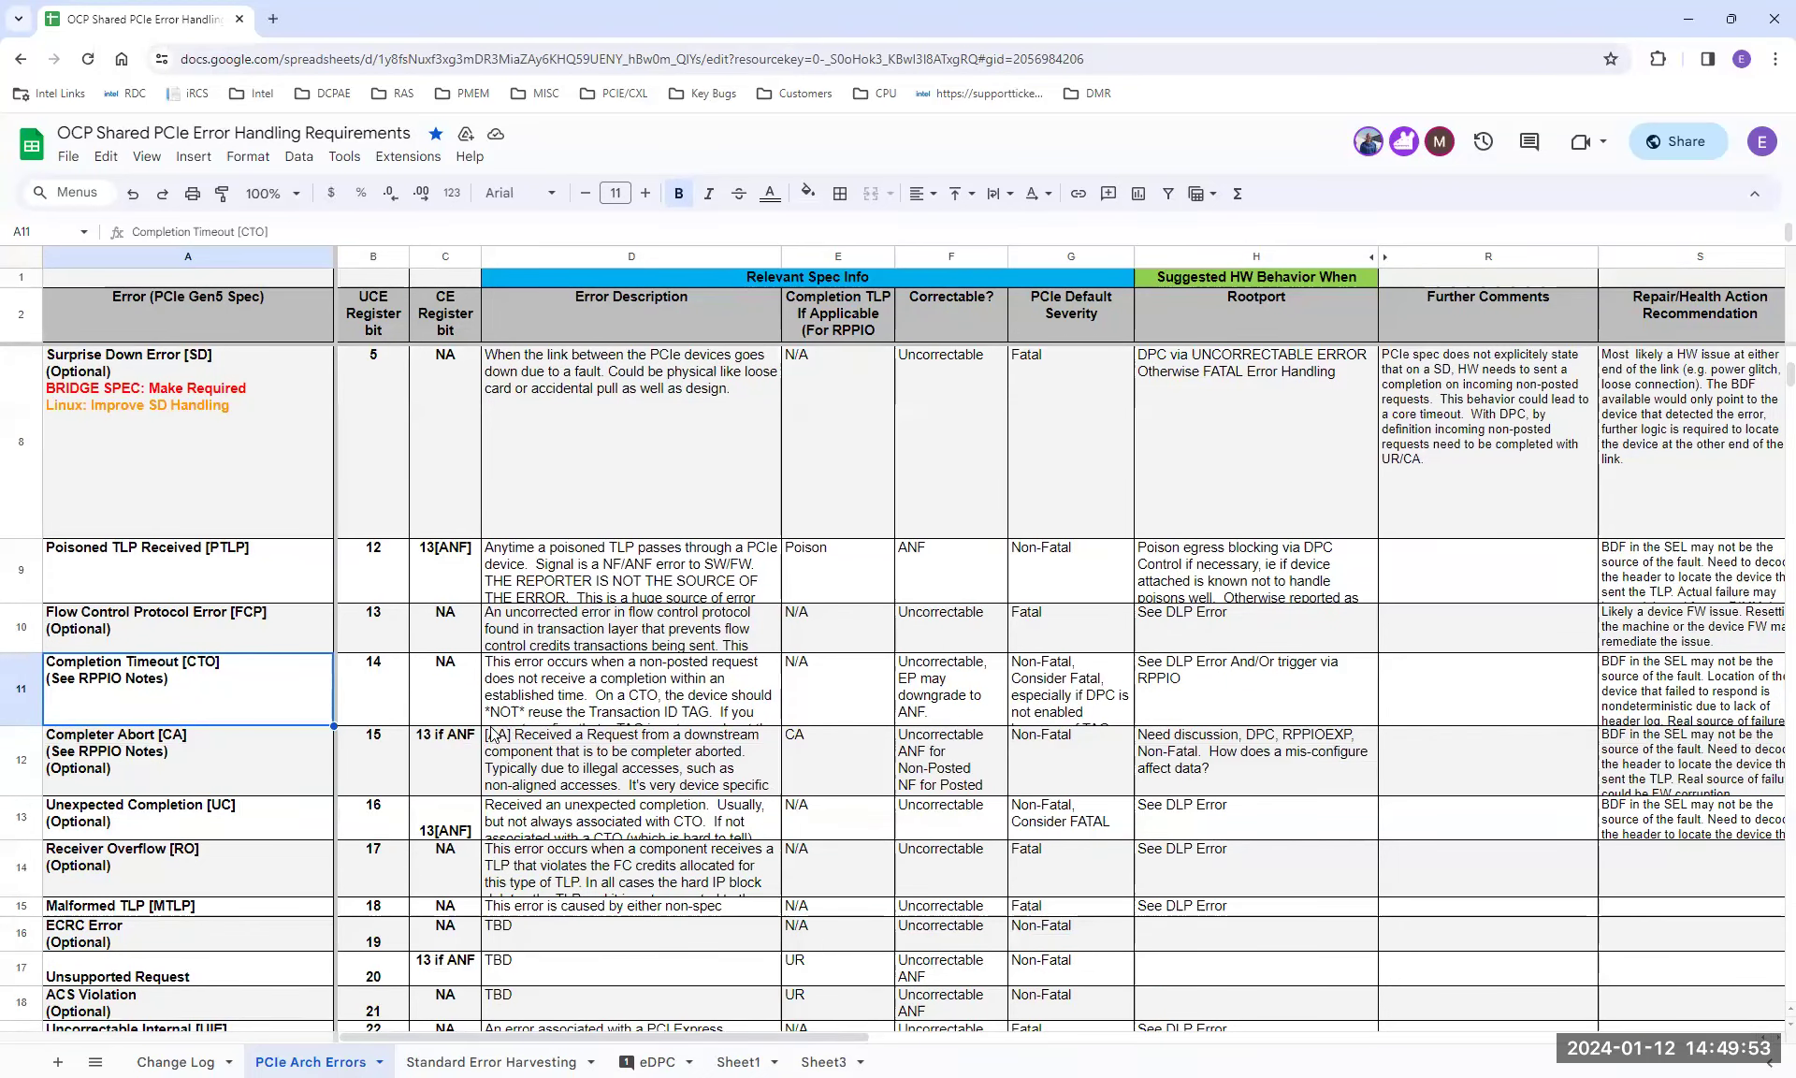
{"action": "left_click_drag", "start_coordinate": [20, 726], "coordinate": [21, 951]}
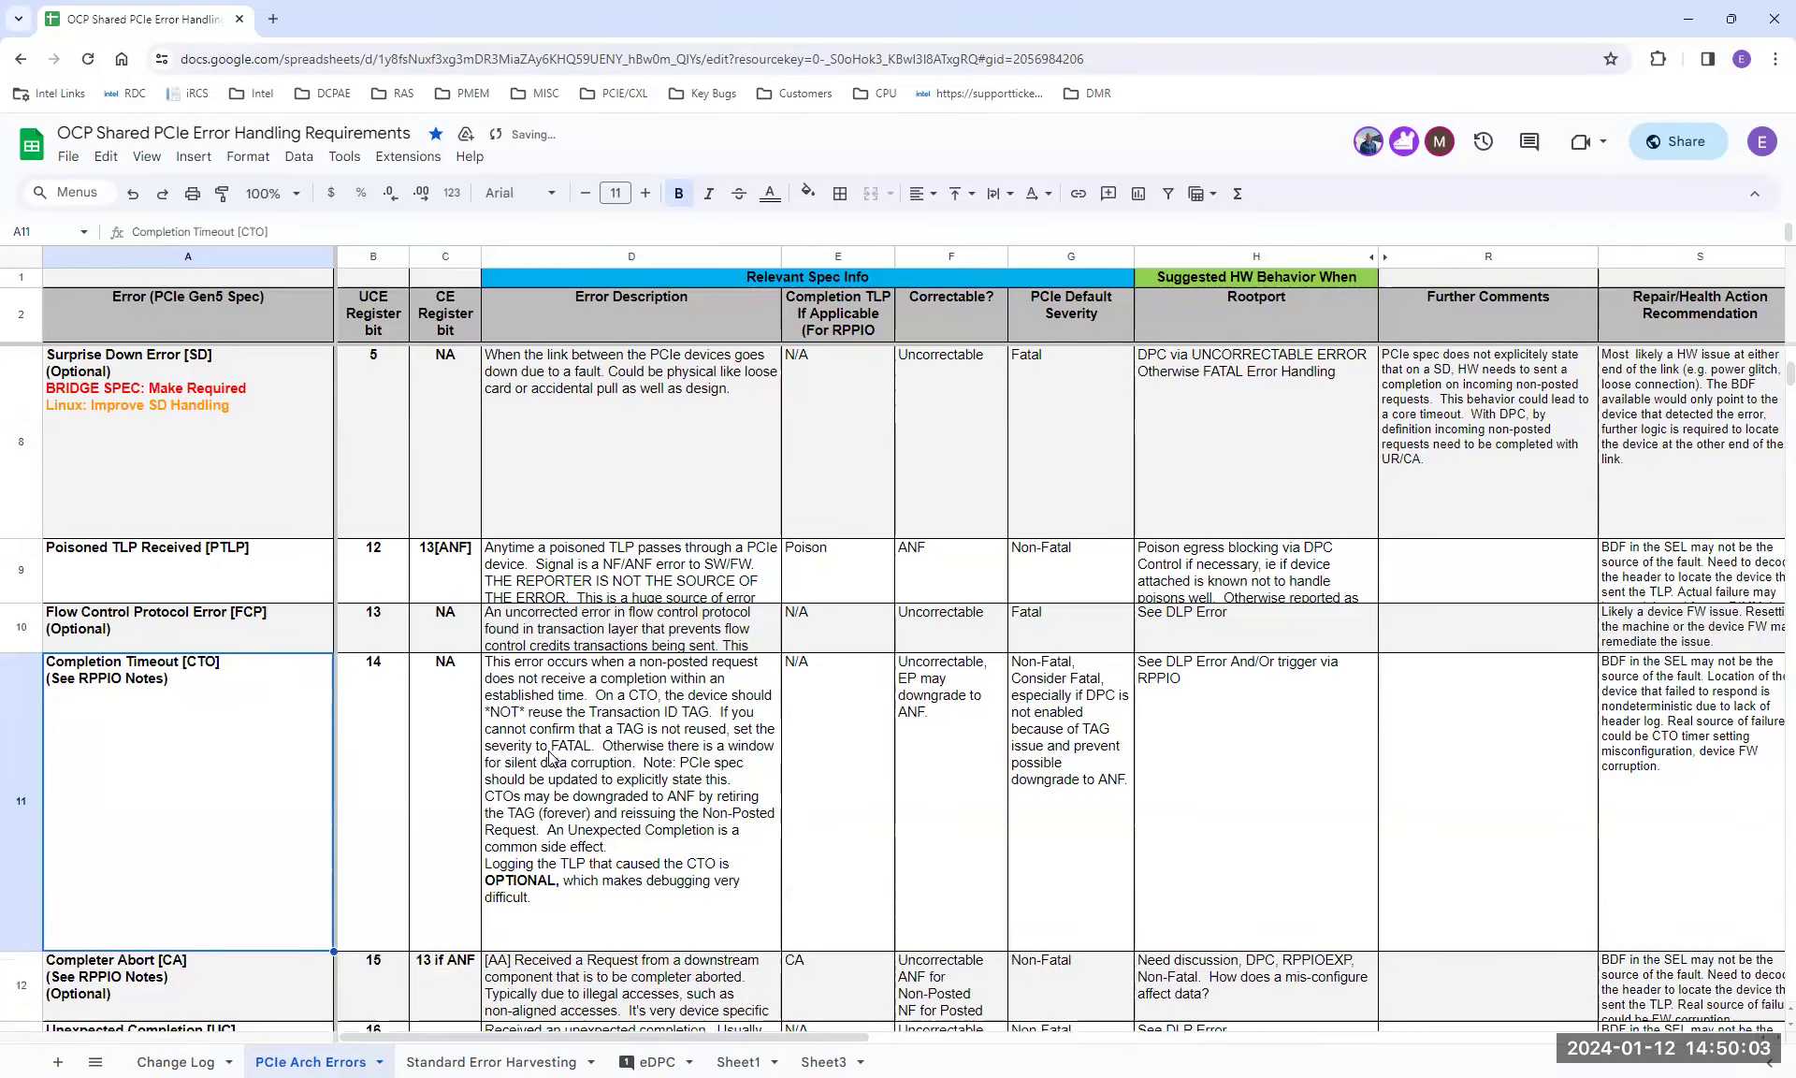
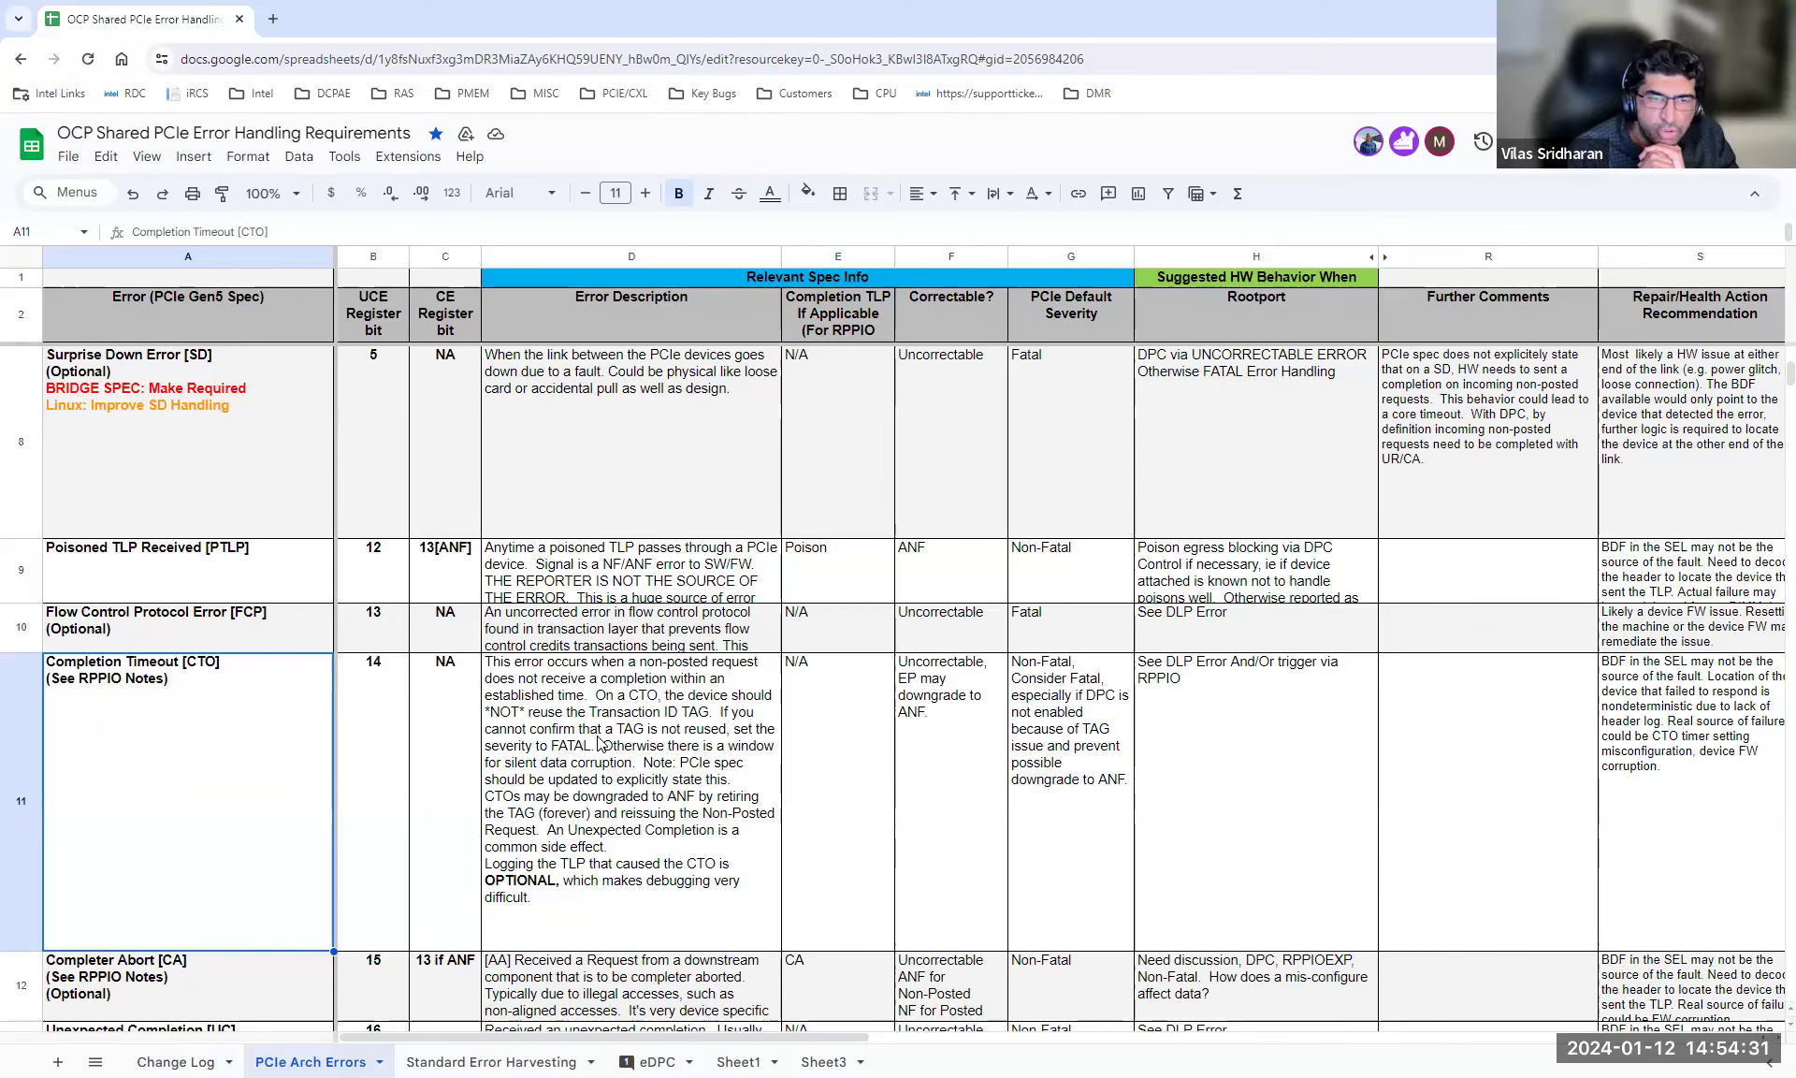
Add the line "BRIDGE SPEC: REQUIRE TRANSACTION ID BE RETIRED" below "(See RPPIO Notes)" in the Completion Timeout name cell
{"action": "double_click", "coordinate": [174, 681]}
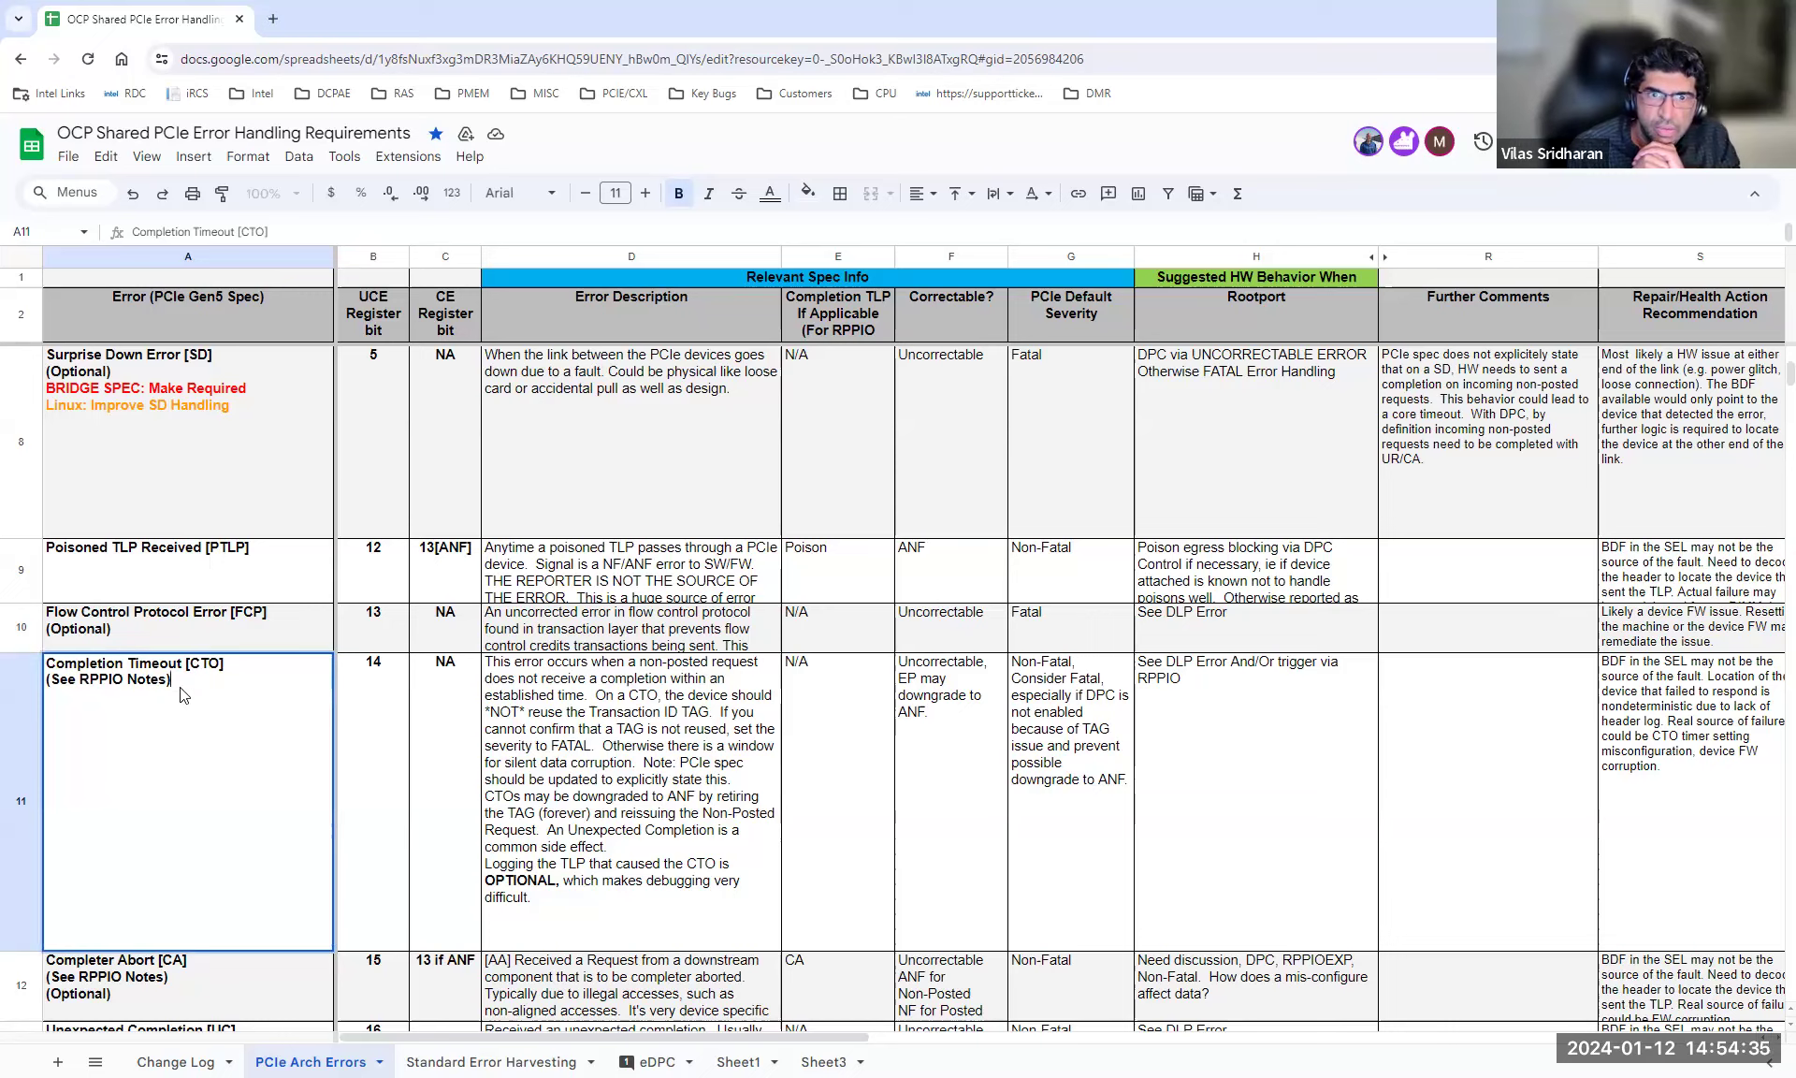
{"action": "key", "text": "alt+Return"}
{"action": "type", "text": "Br"}
{"action": "key", "text": "BackSpace"}
{"action": "type", "text": "RIDGE "}
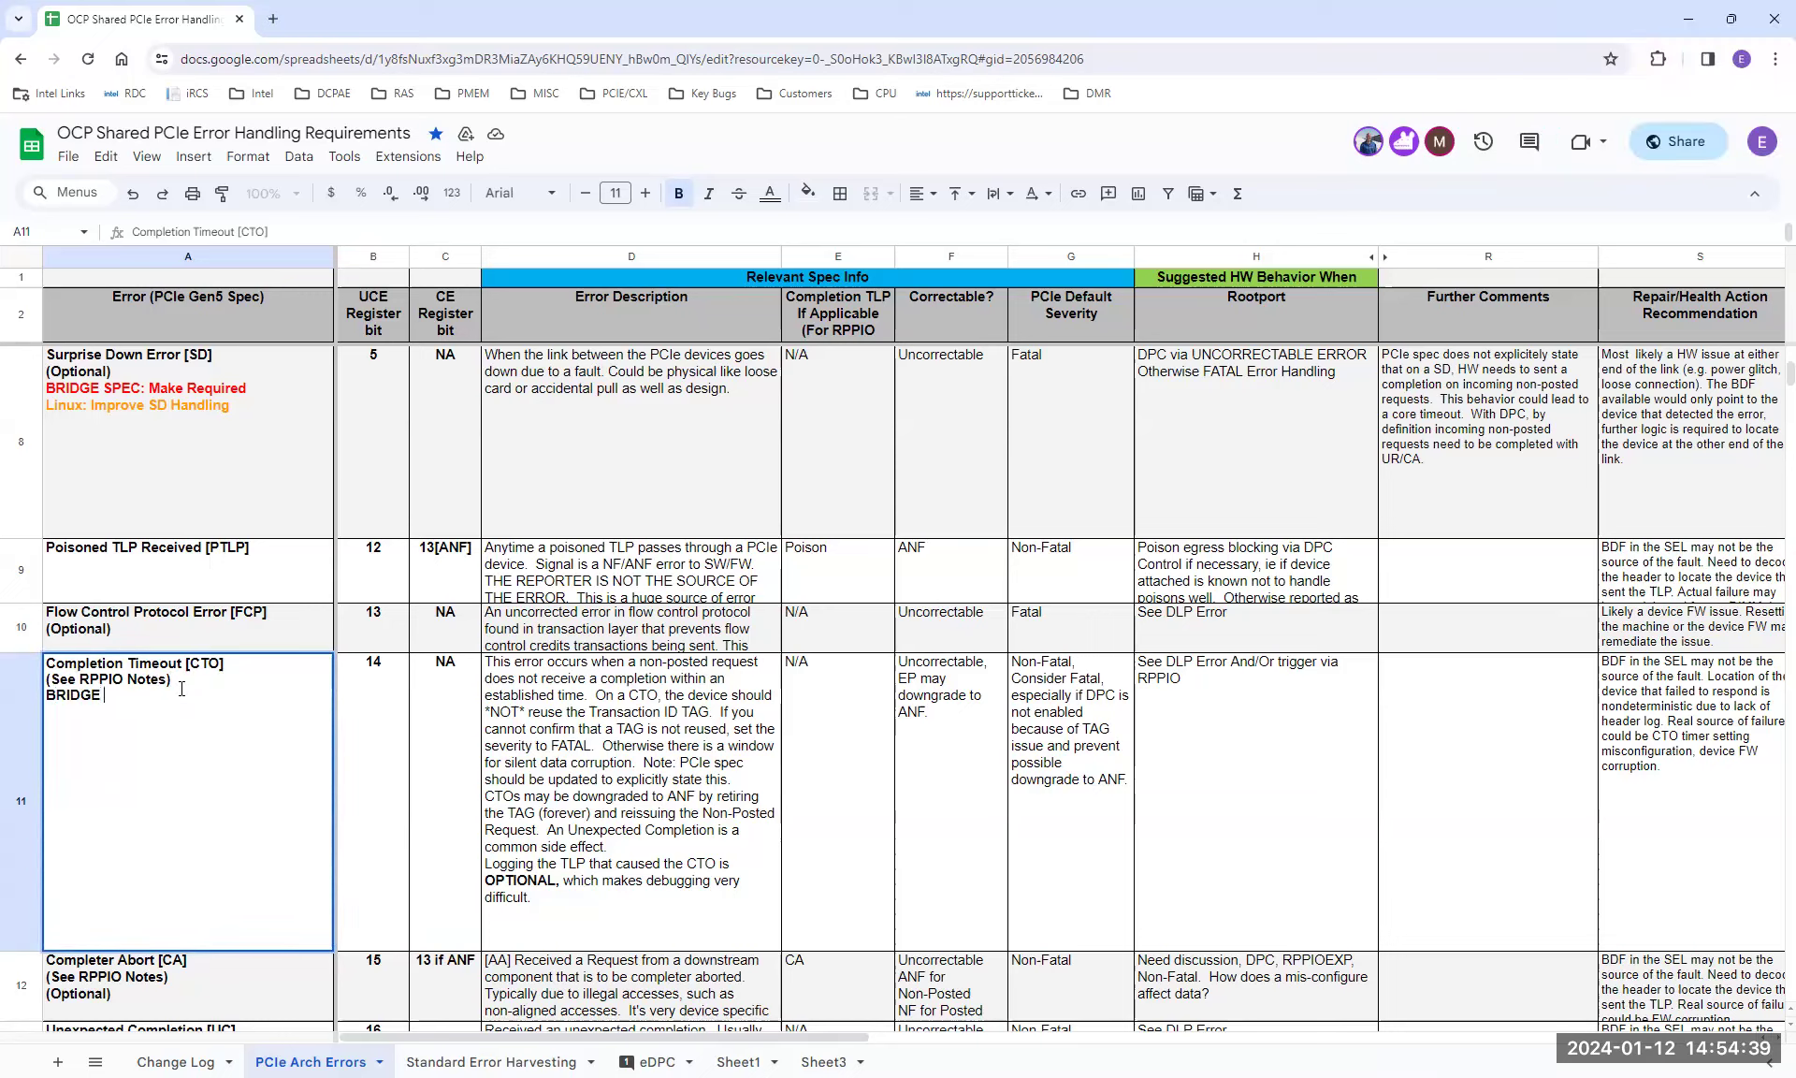
{"action": "type", "text": "SPEC: REQUIRE"}
{"action": "type", "text": " TRANSACTION"}
{"action": "type", "text": " ID"}
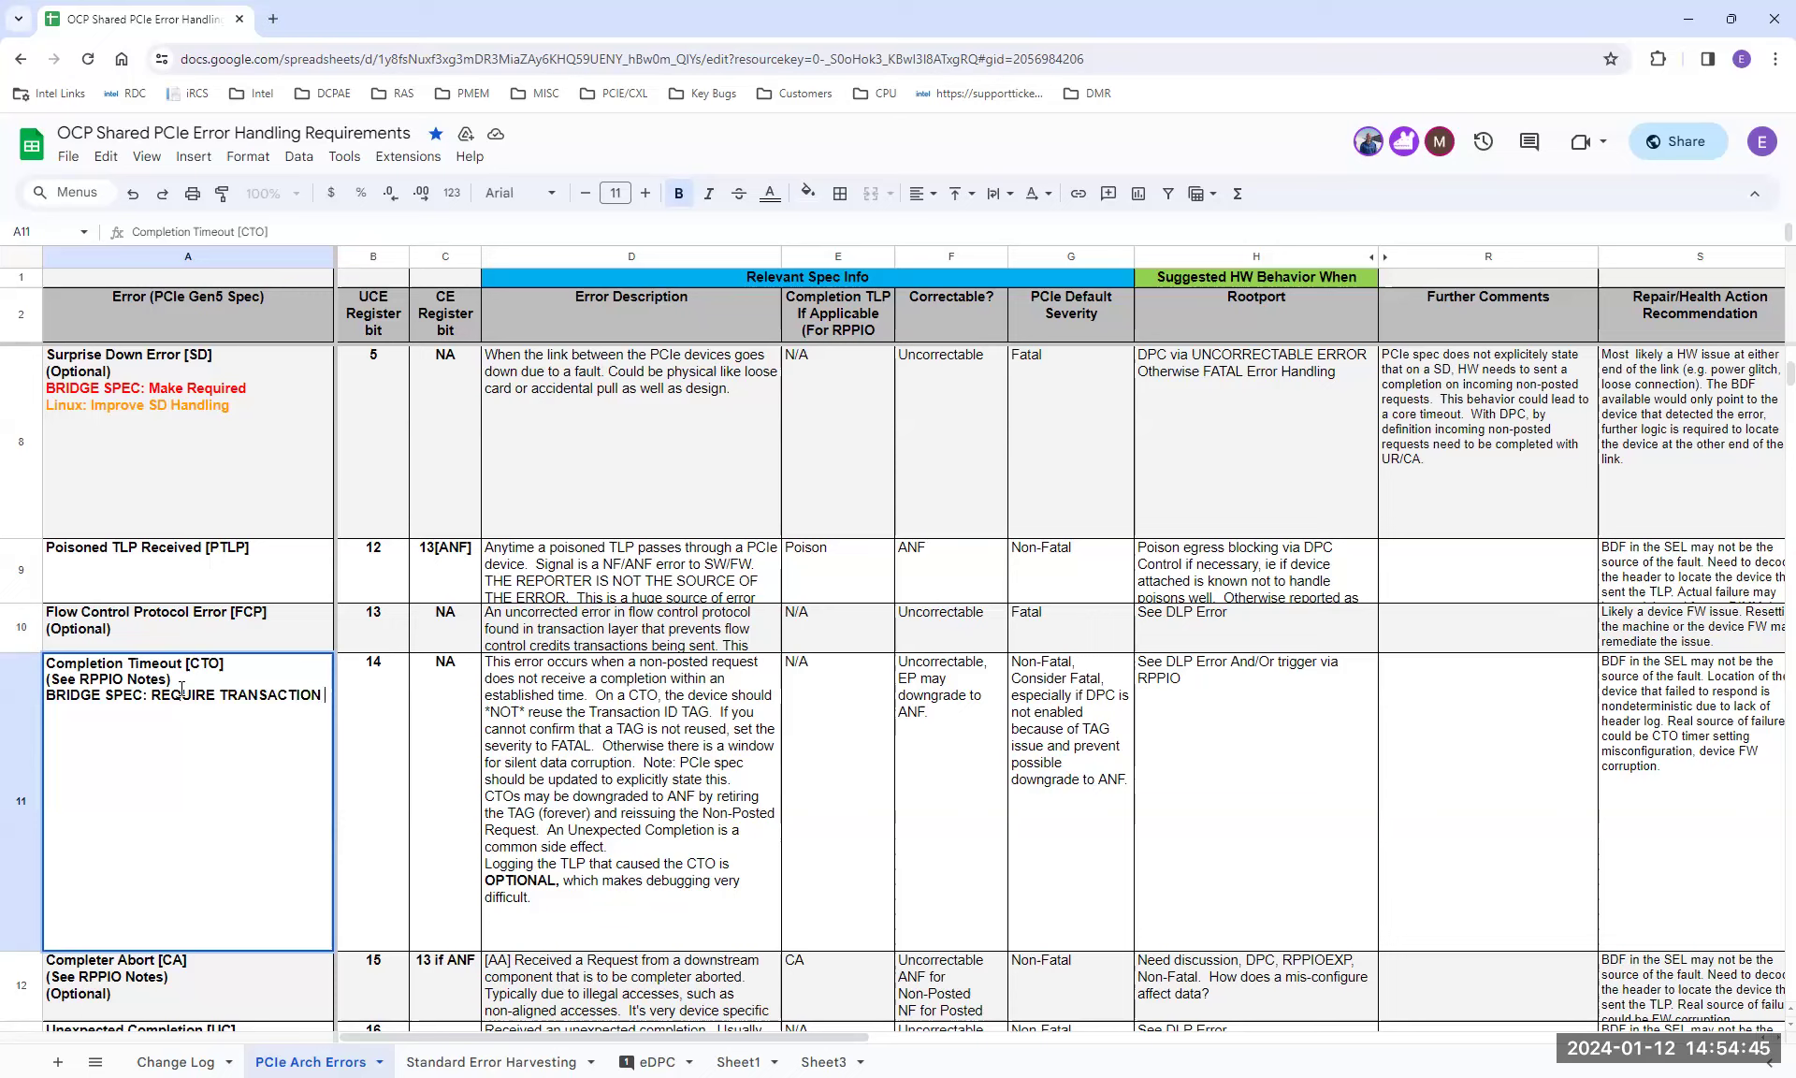
{"action": "type", "text": " BE"}
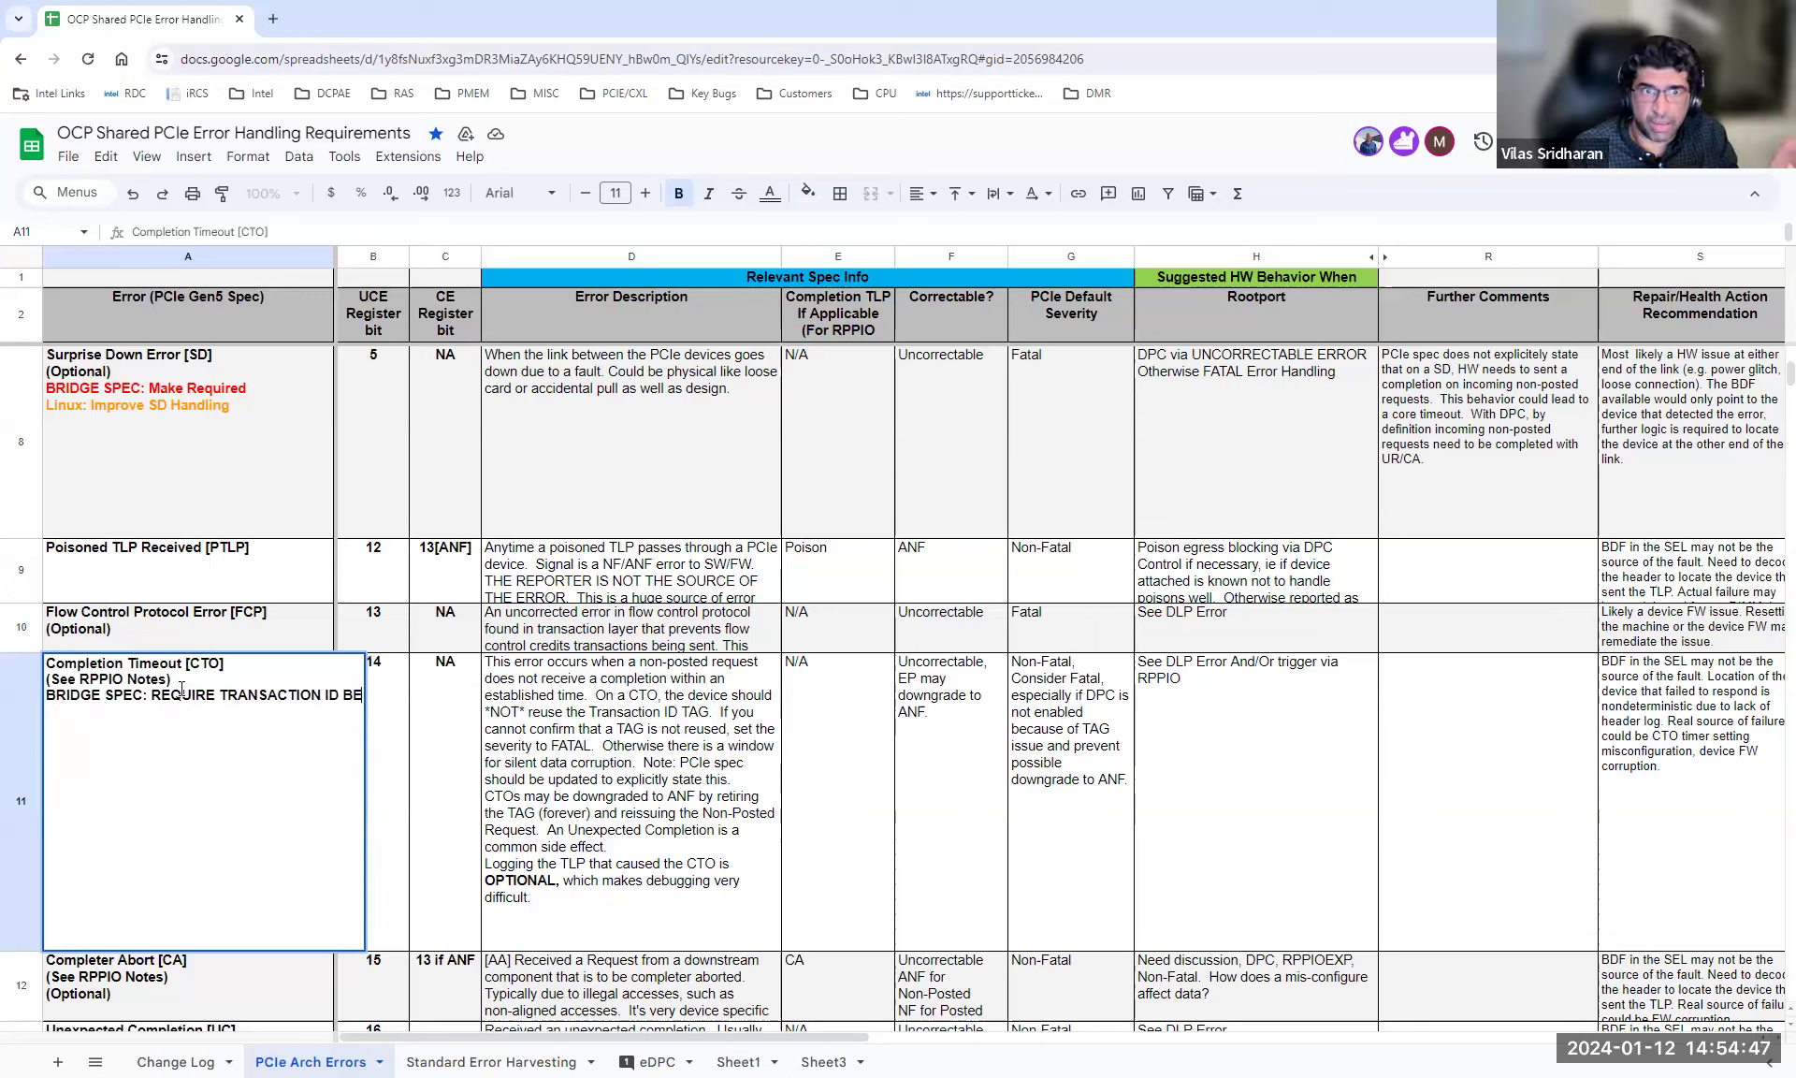
{"action": "type", "text": " RETIRED"}
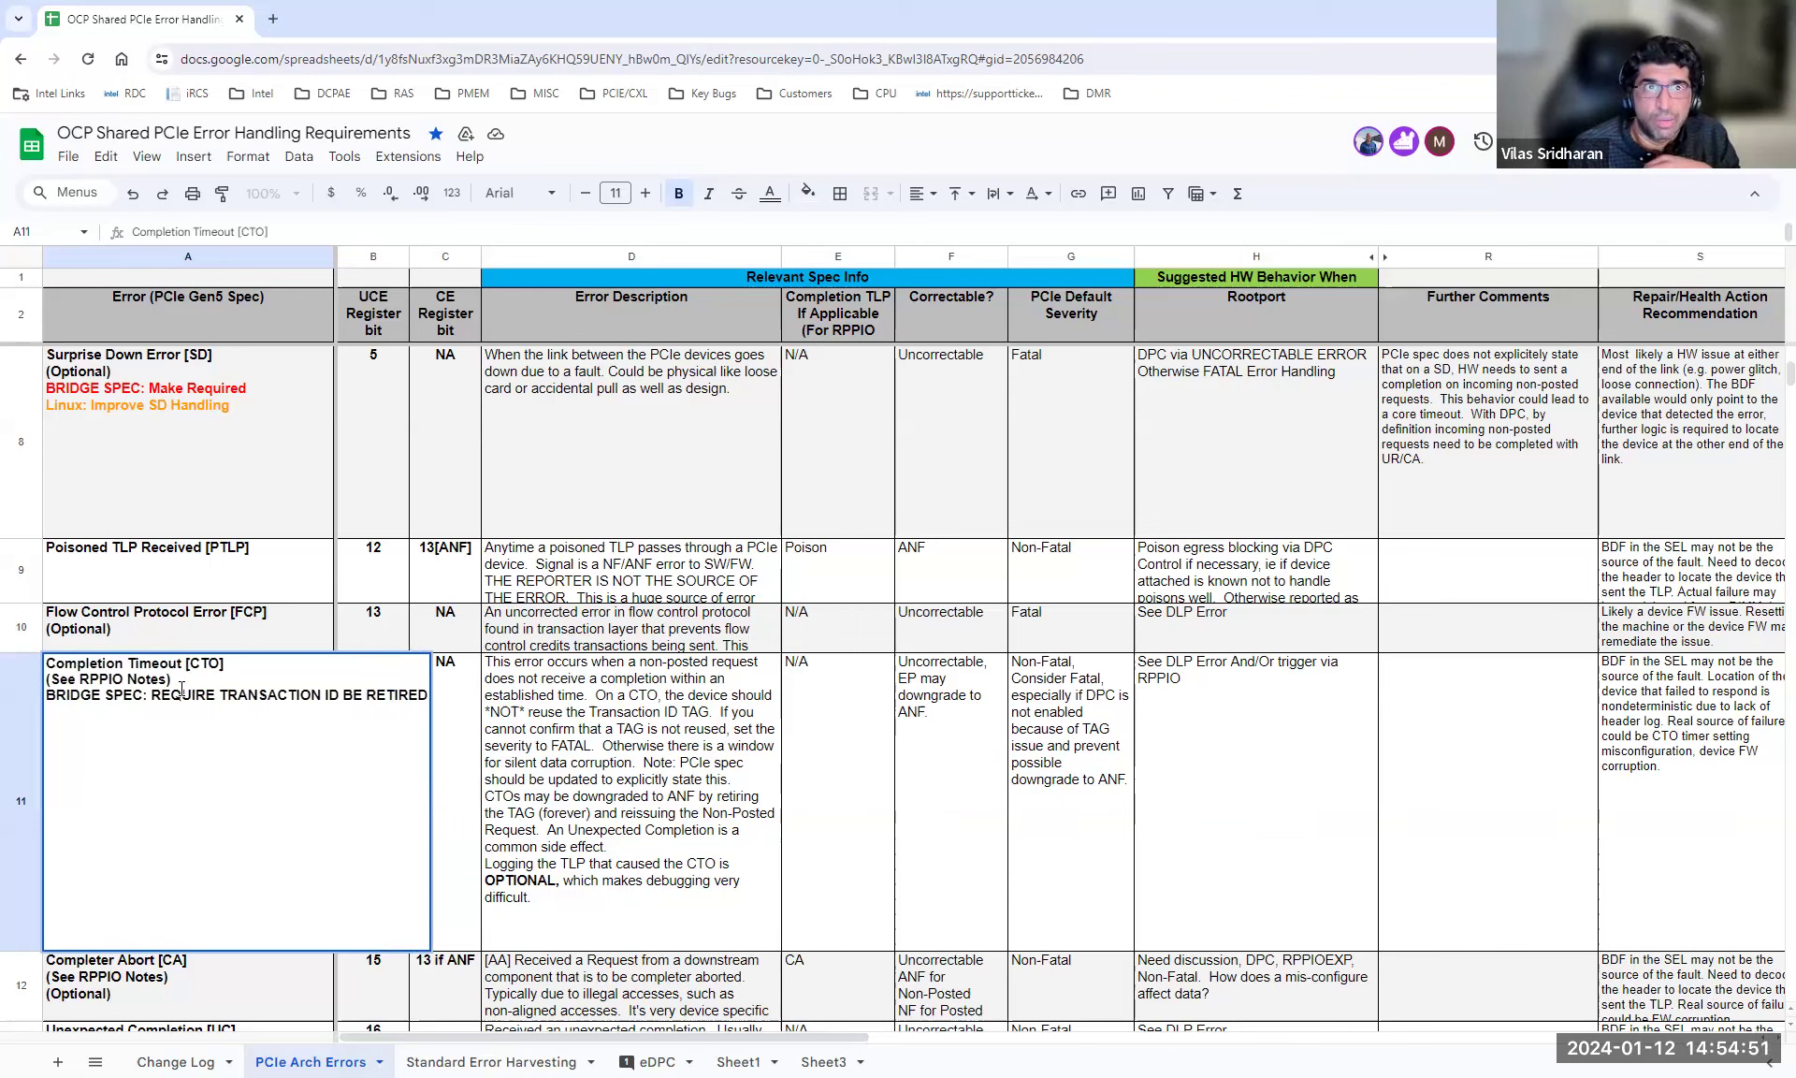
Colour the new bridge spec line in the Completion Timeout name cell red and commit the cell
{"action": "key", "text": "shift+Home"}
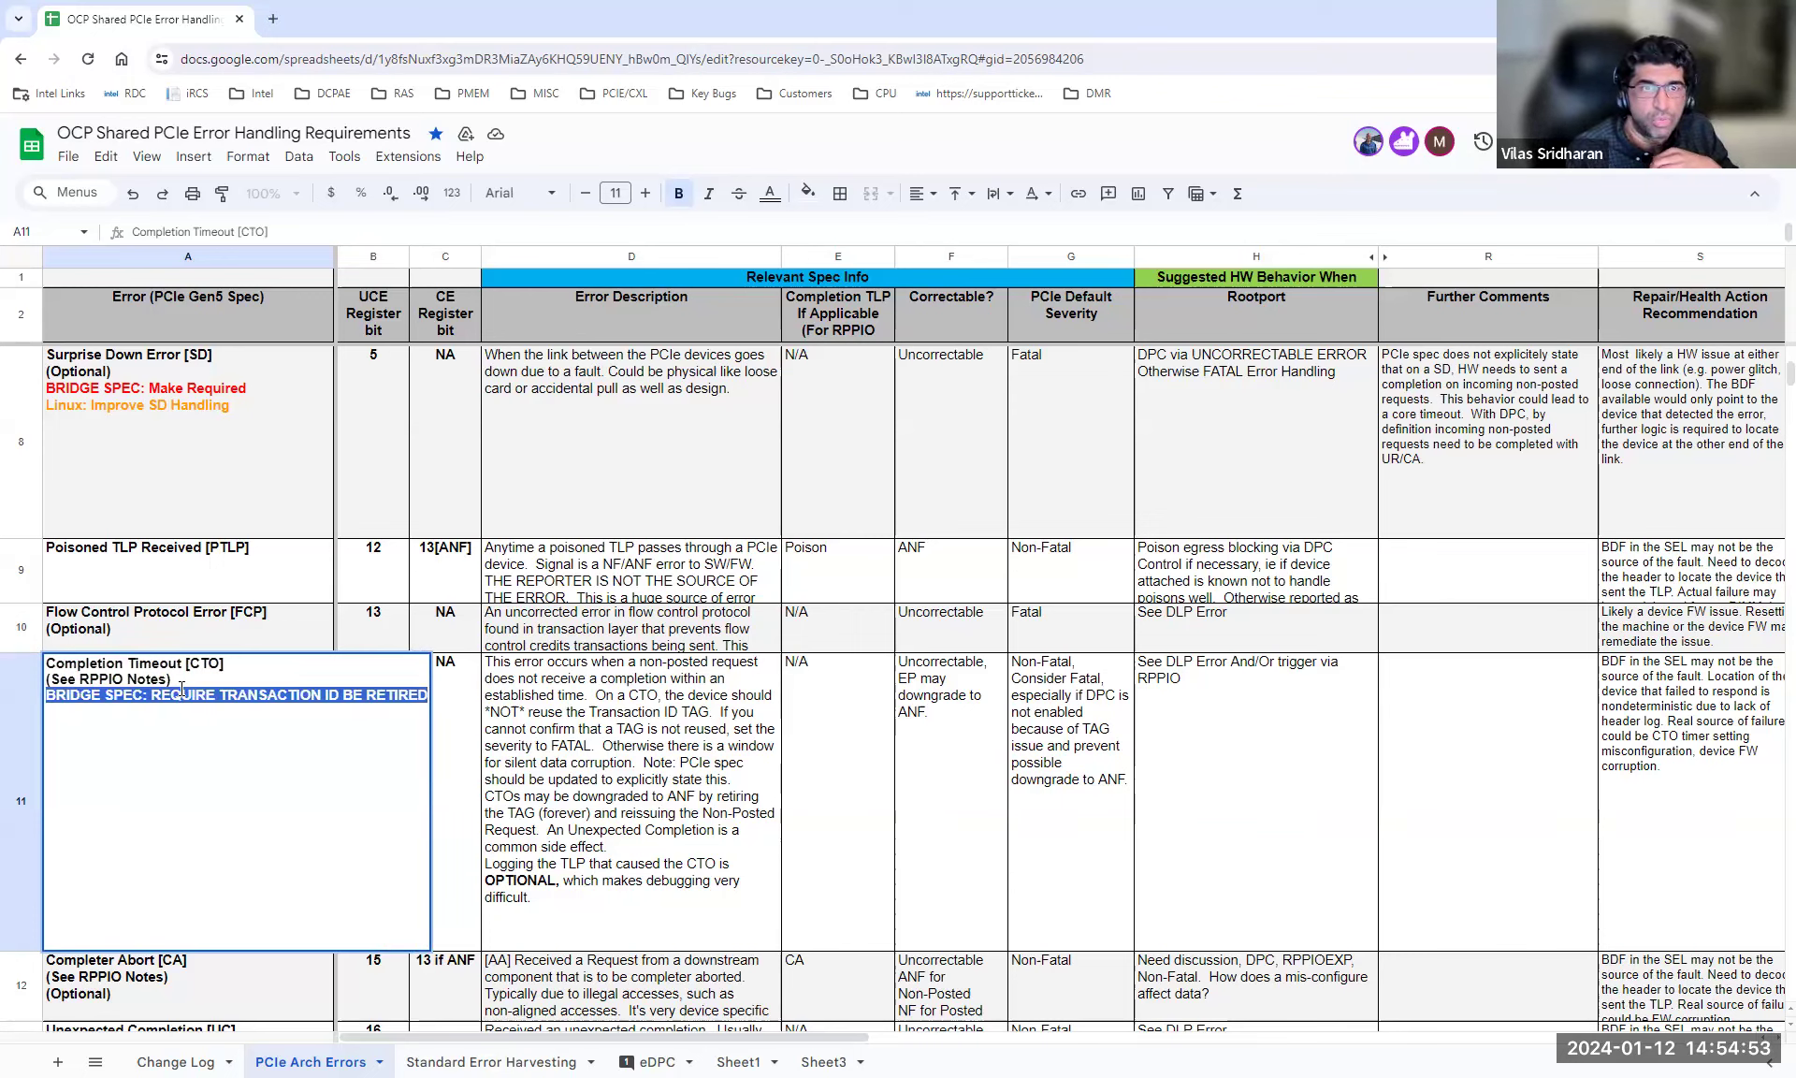
{"action": "left_click", "coordinate": [769, 192]}
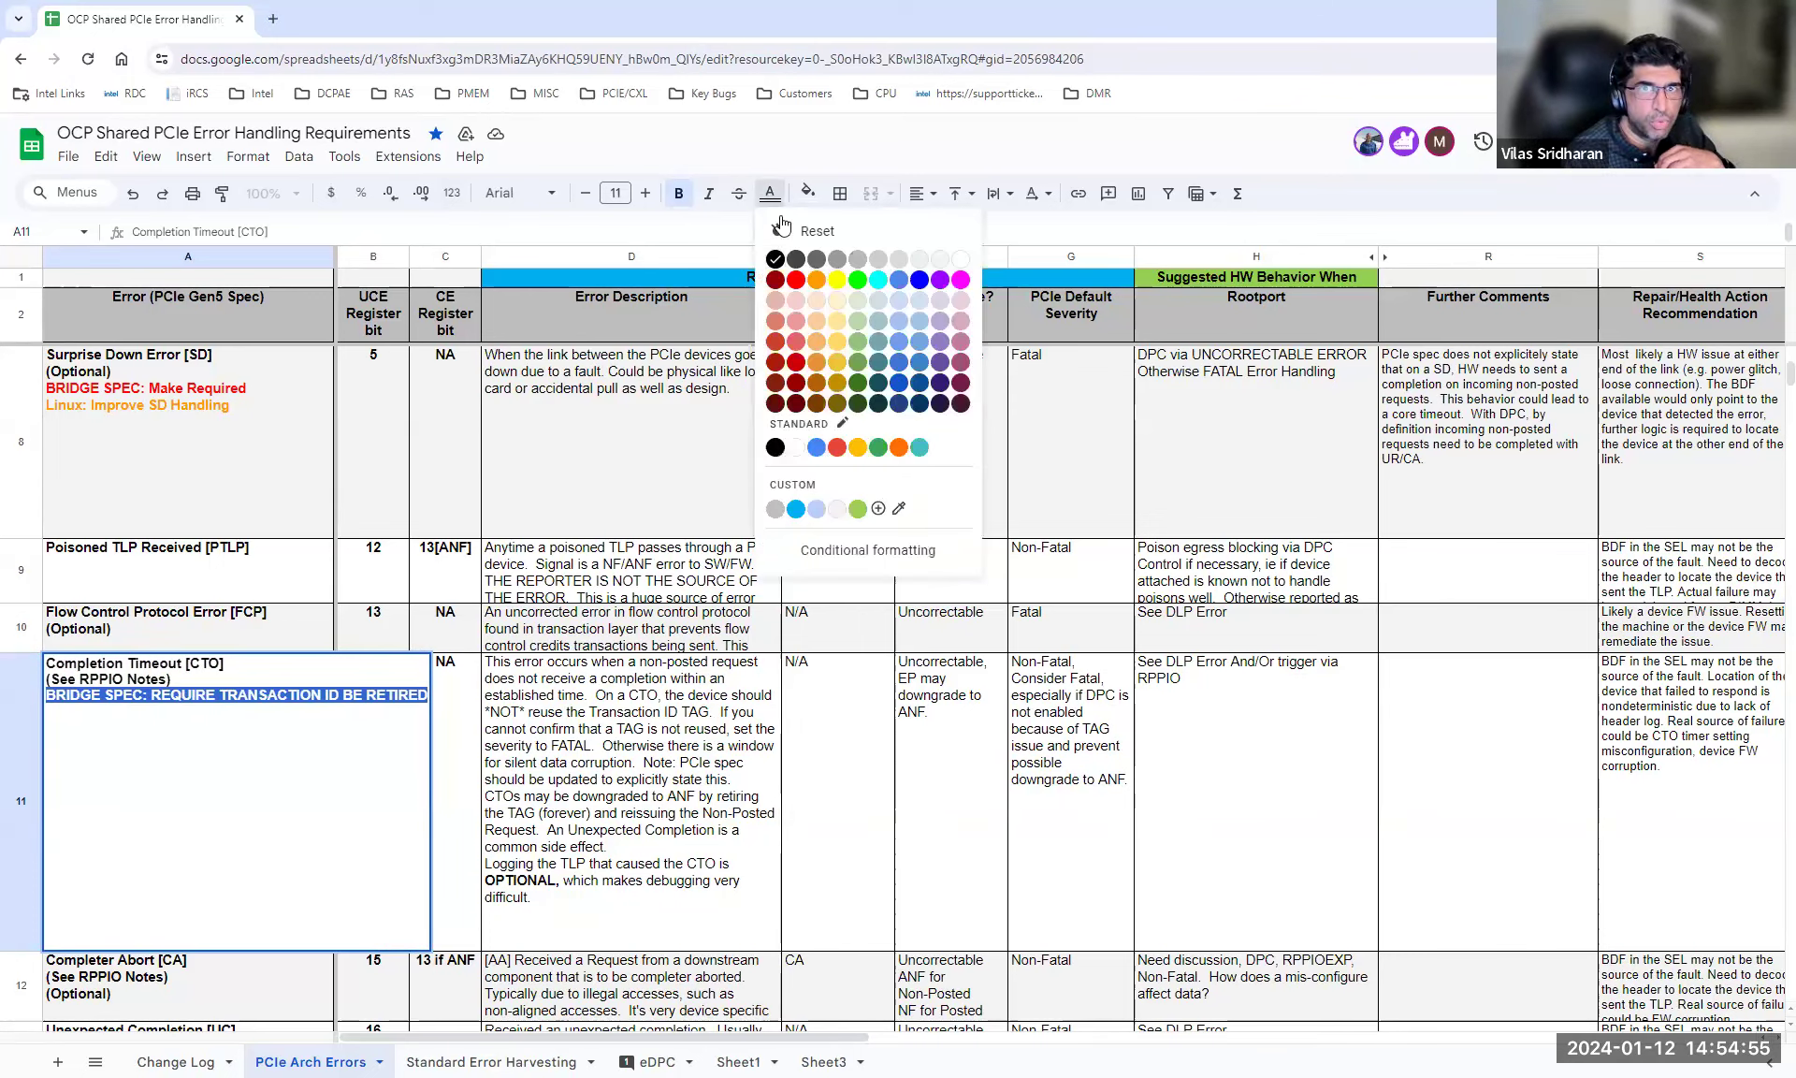
{"action": "left_click", "coordinate": [797, 281]}
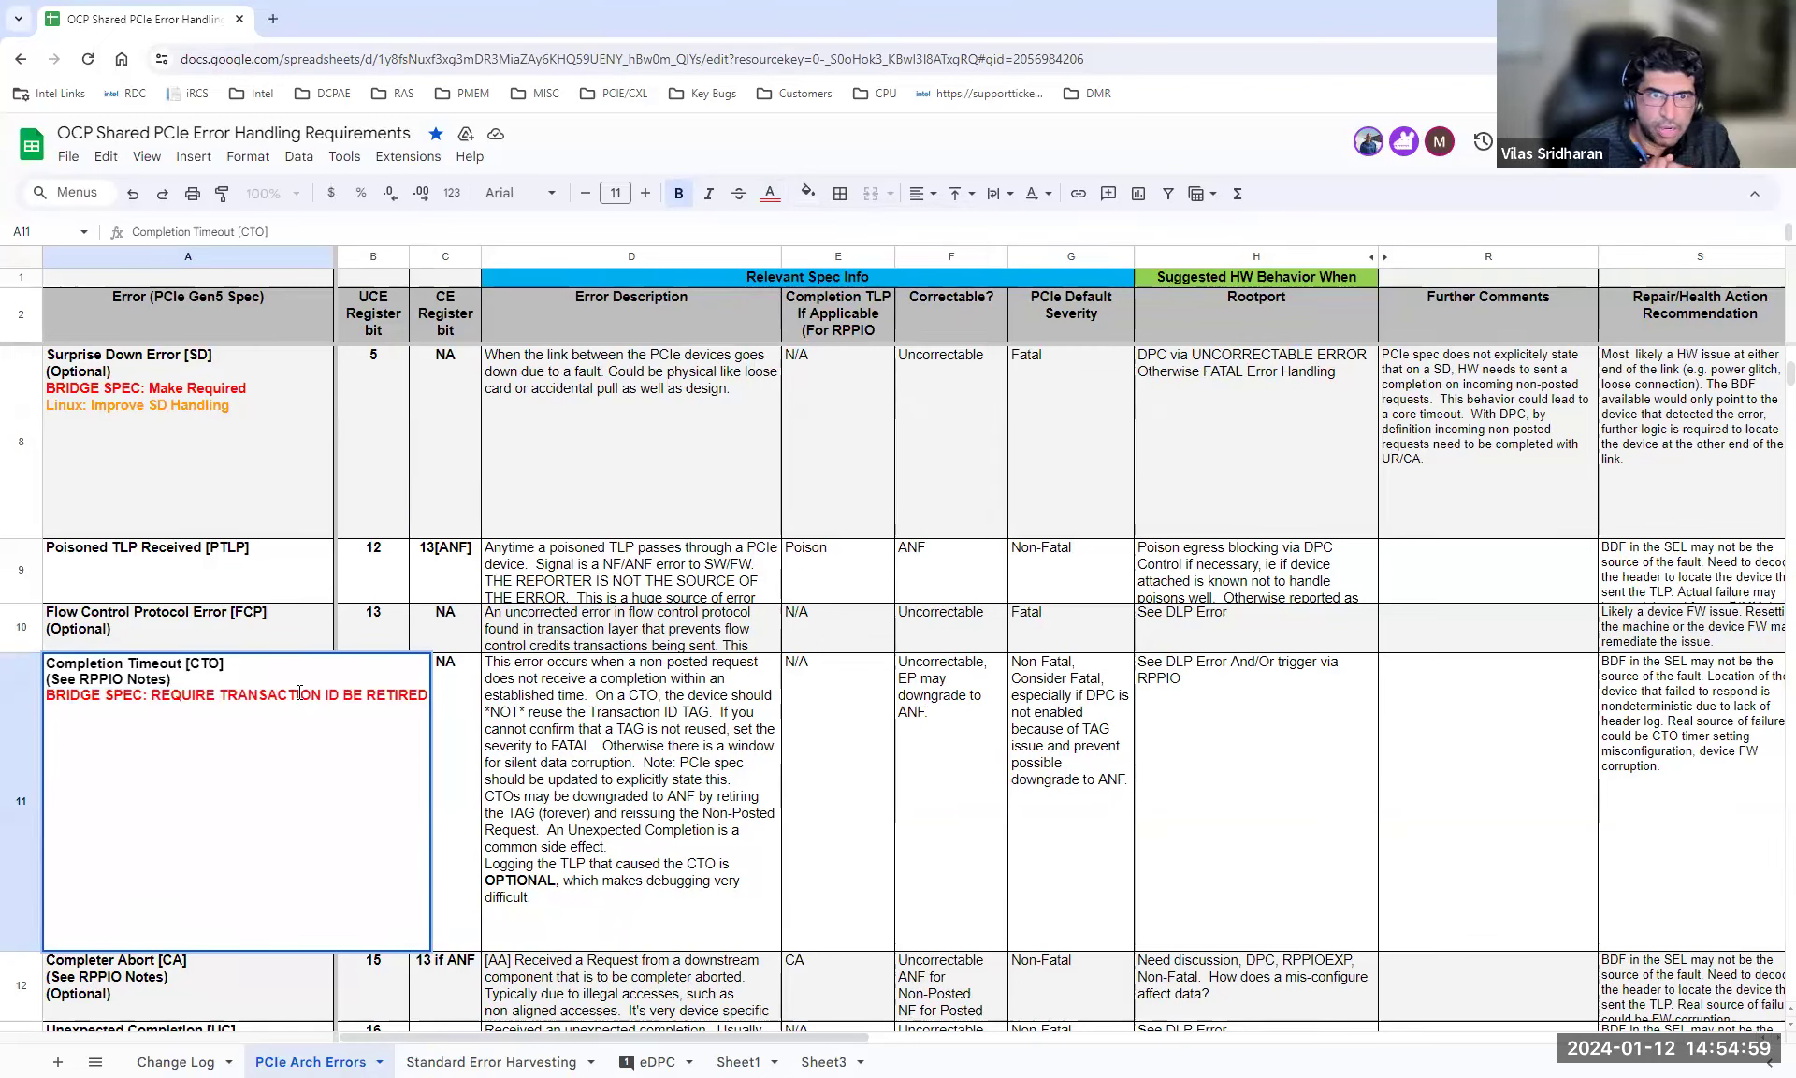
{"action": "left_click", "coordinate": [769, 192]}
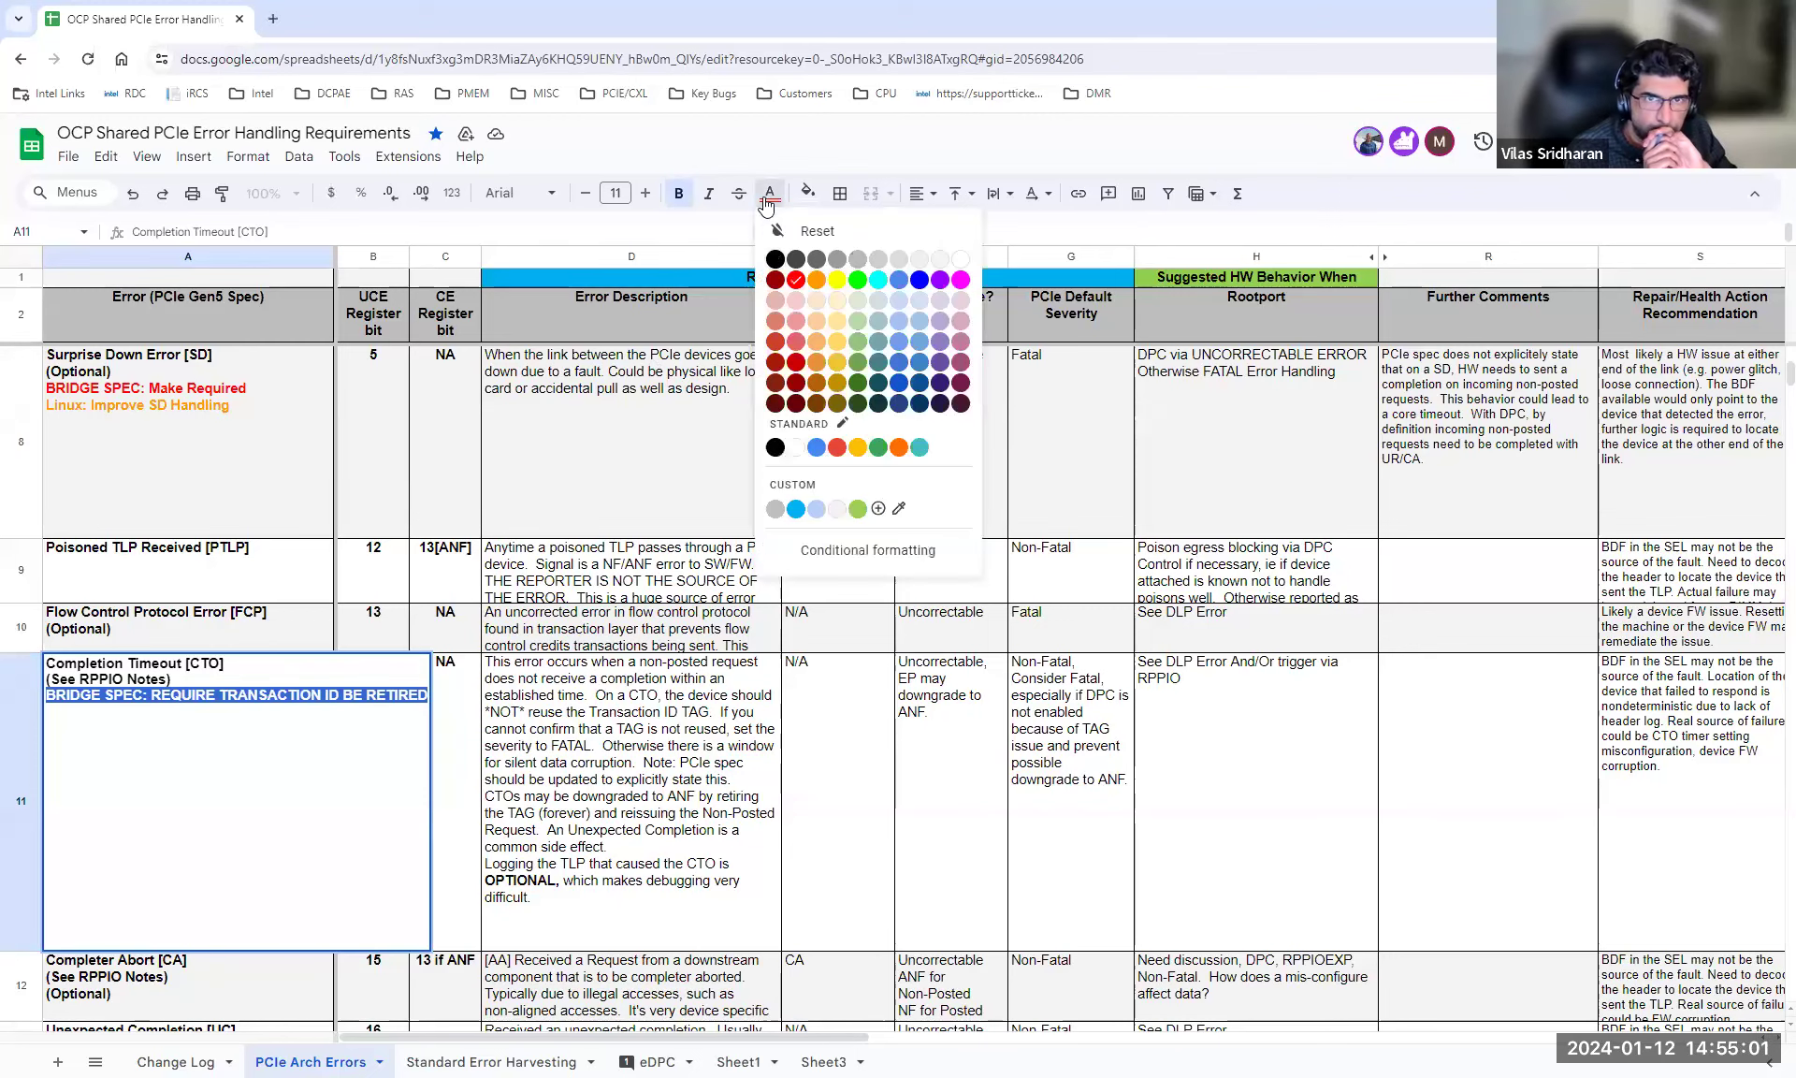
{"action": "left_click", "coordinate": [171, 765]}
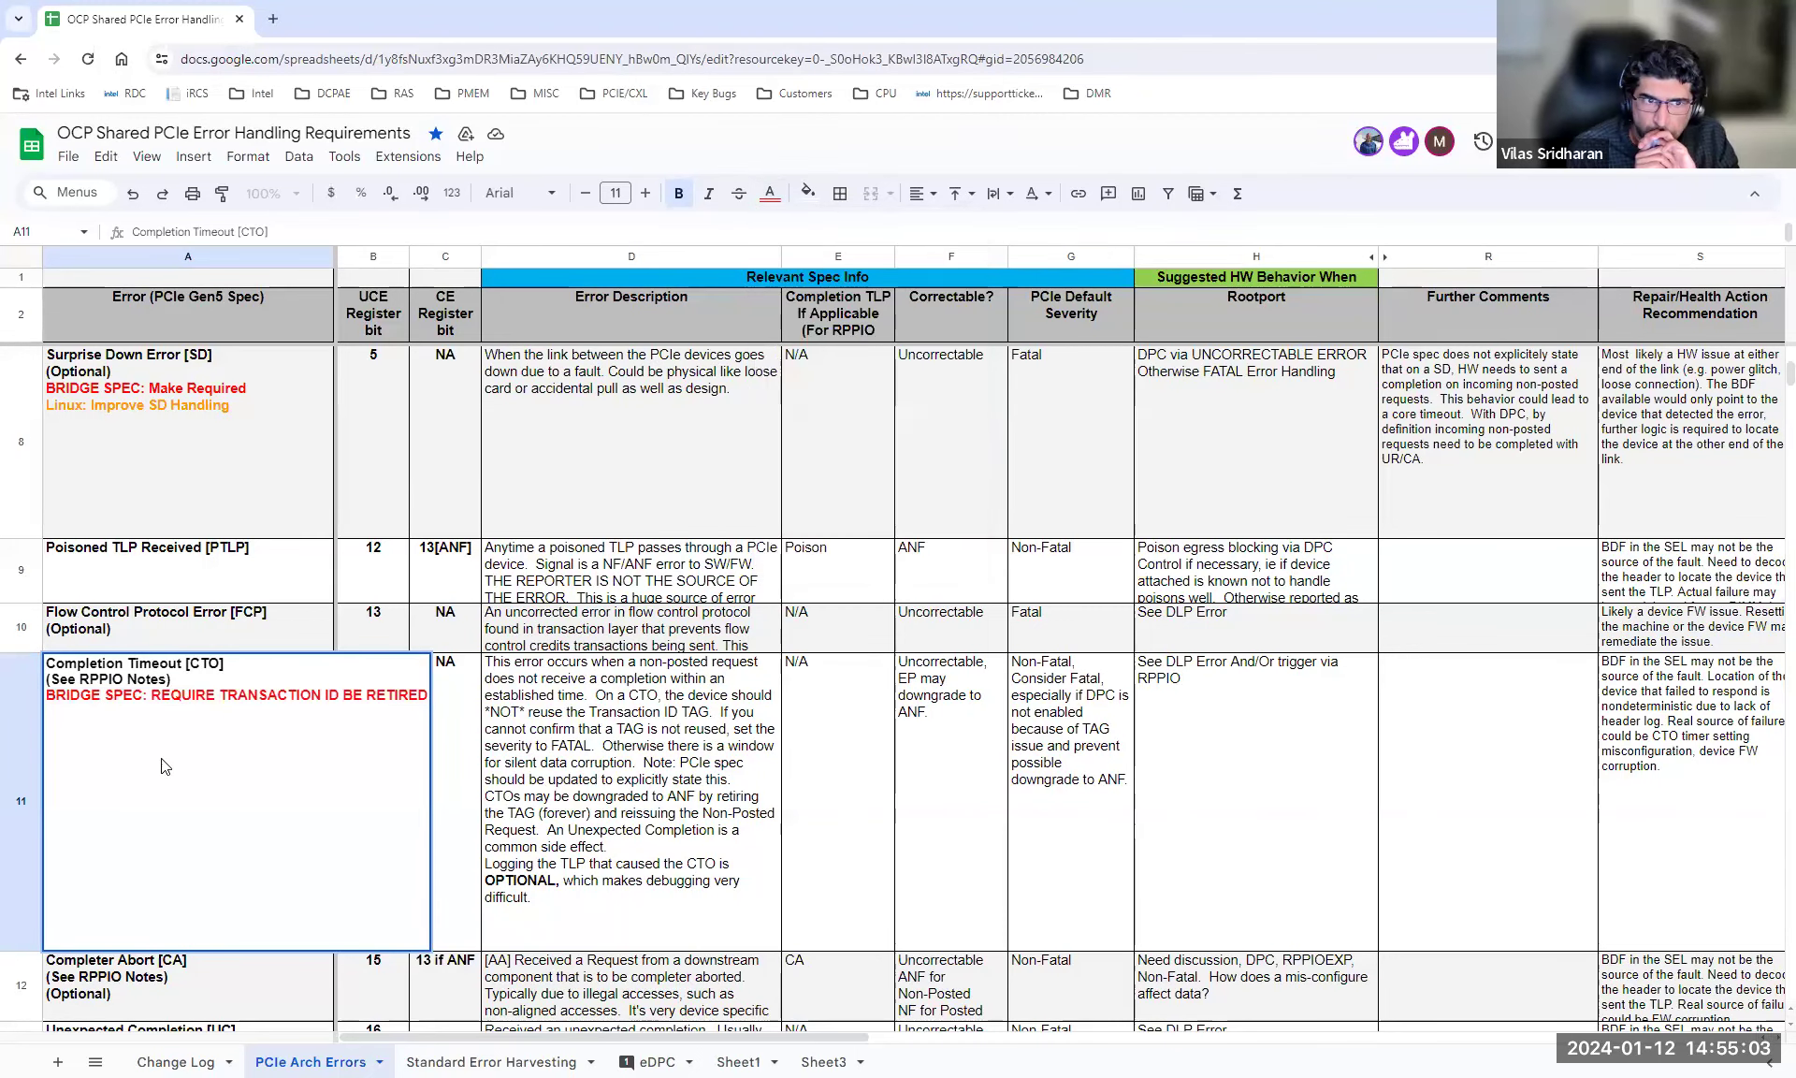
{"action": "left_click", "coordinate": [634, 814]}
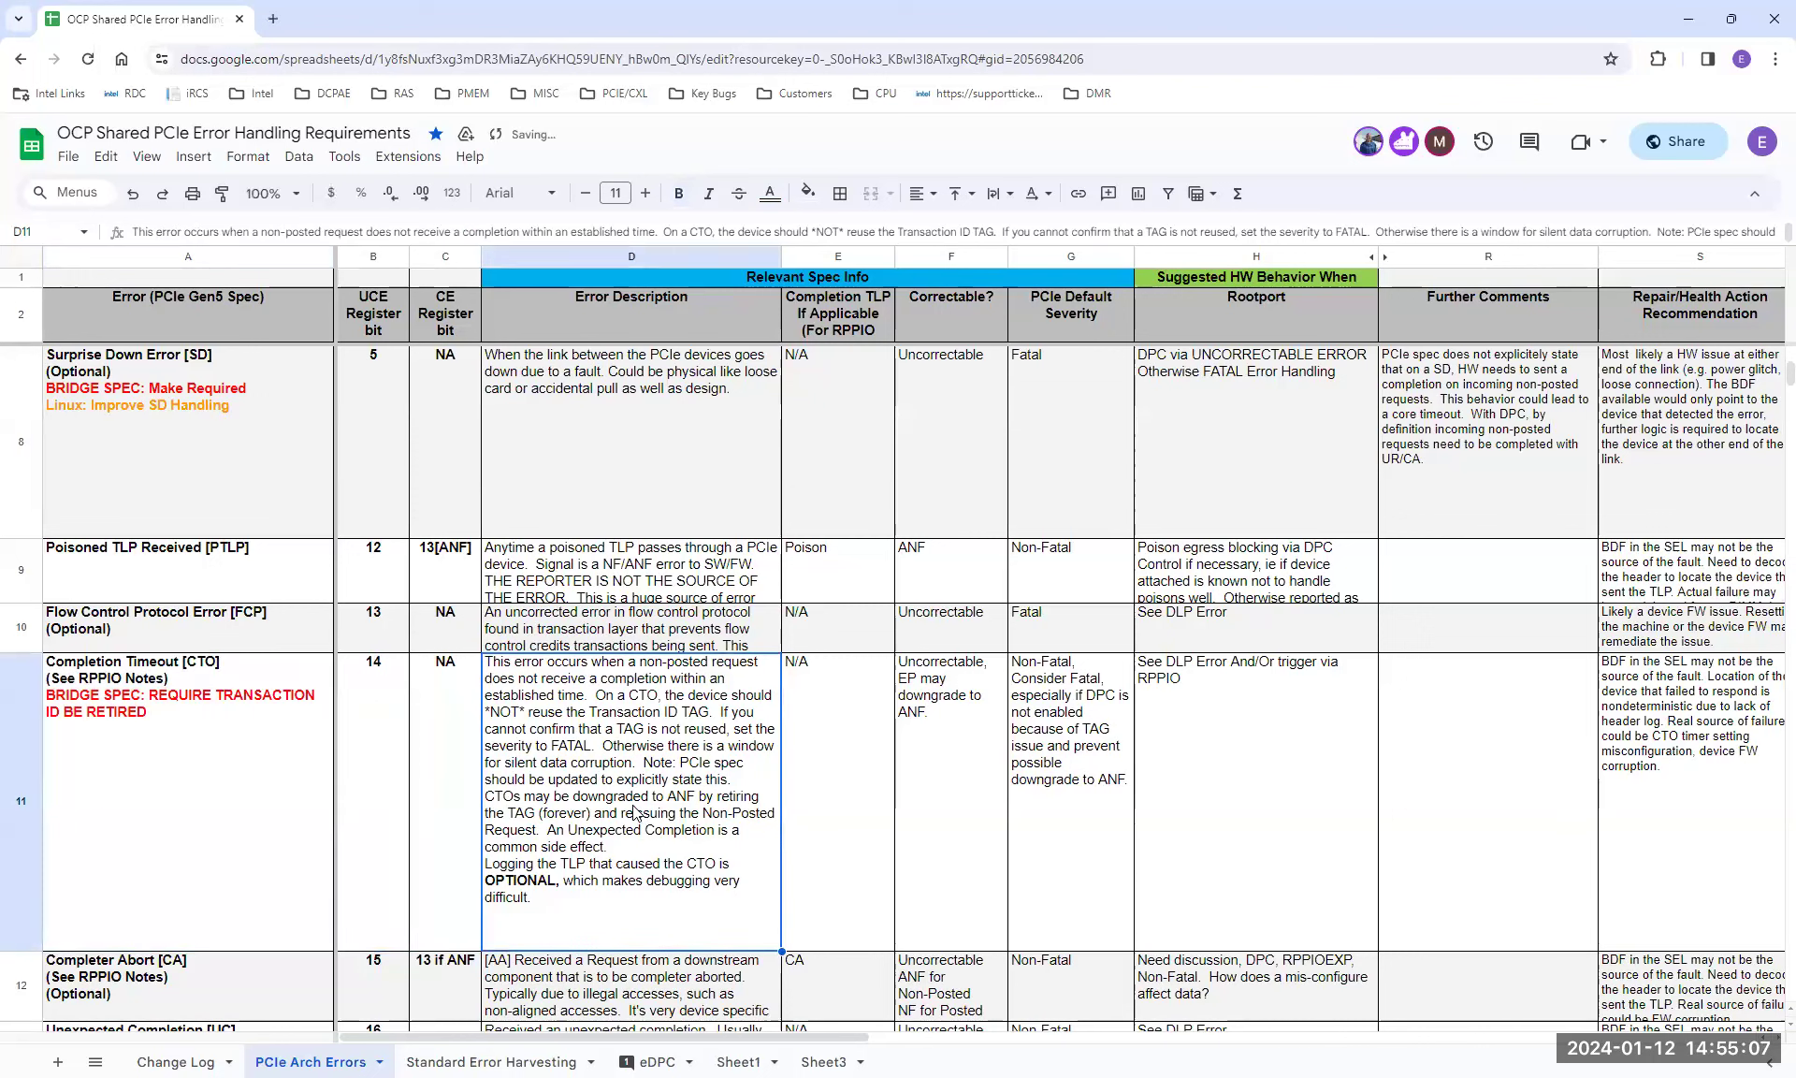
{"action": "left_click", "coordinate": [277, 695]}
{"action": "double_click", "coordinate": [278, 696]}
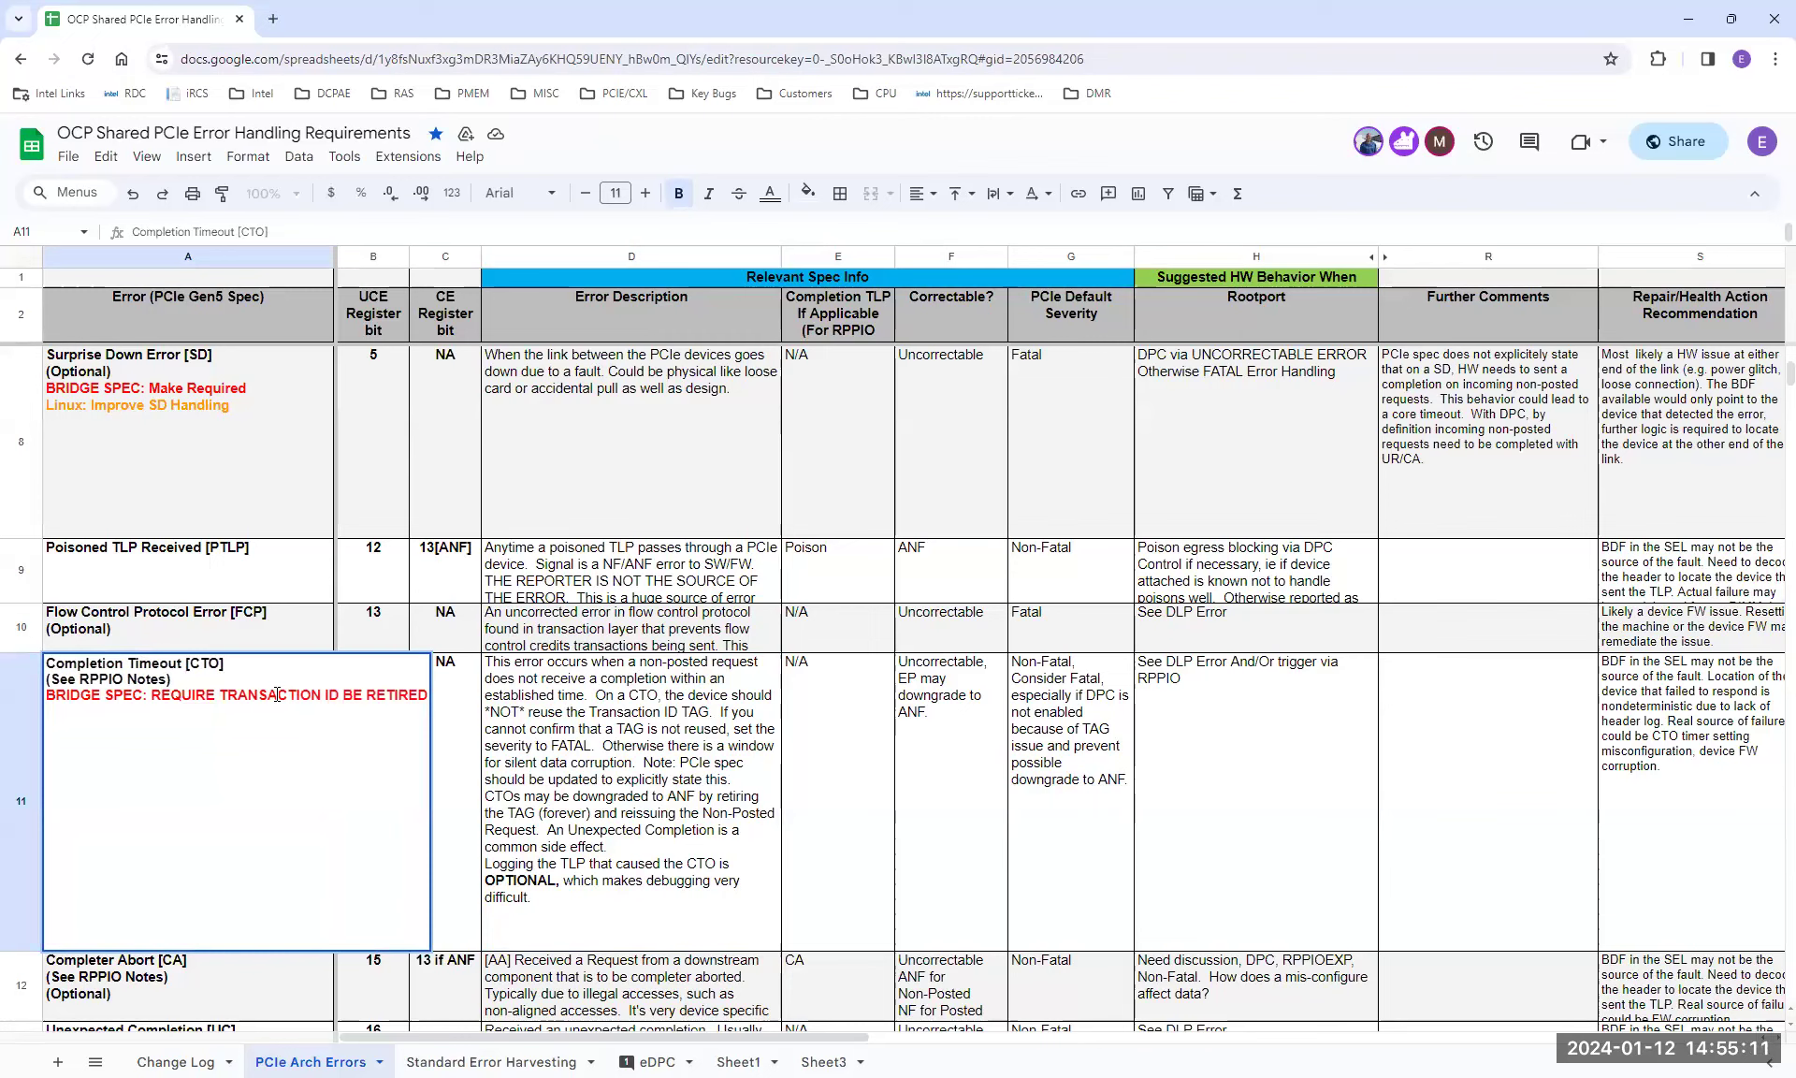
{"action": "double_click", "coordinate": [278, 695]}
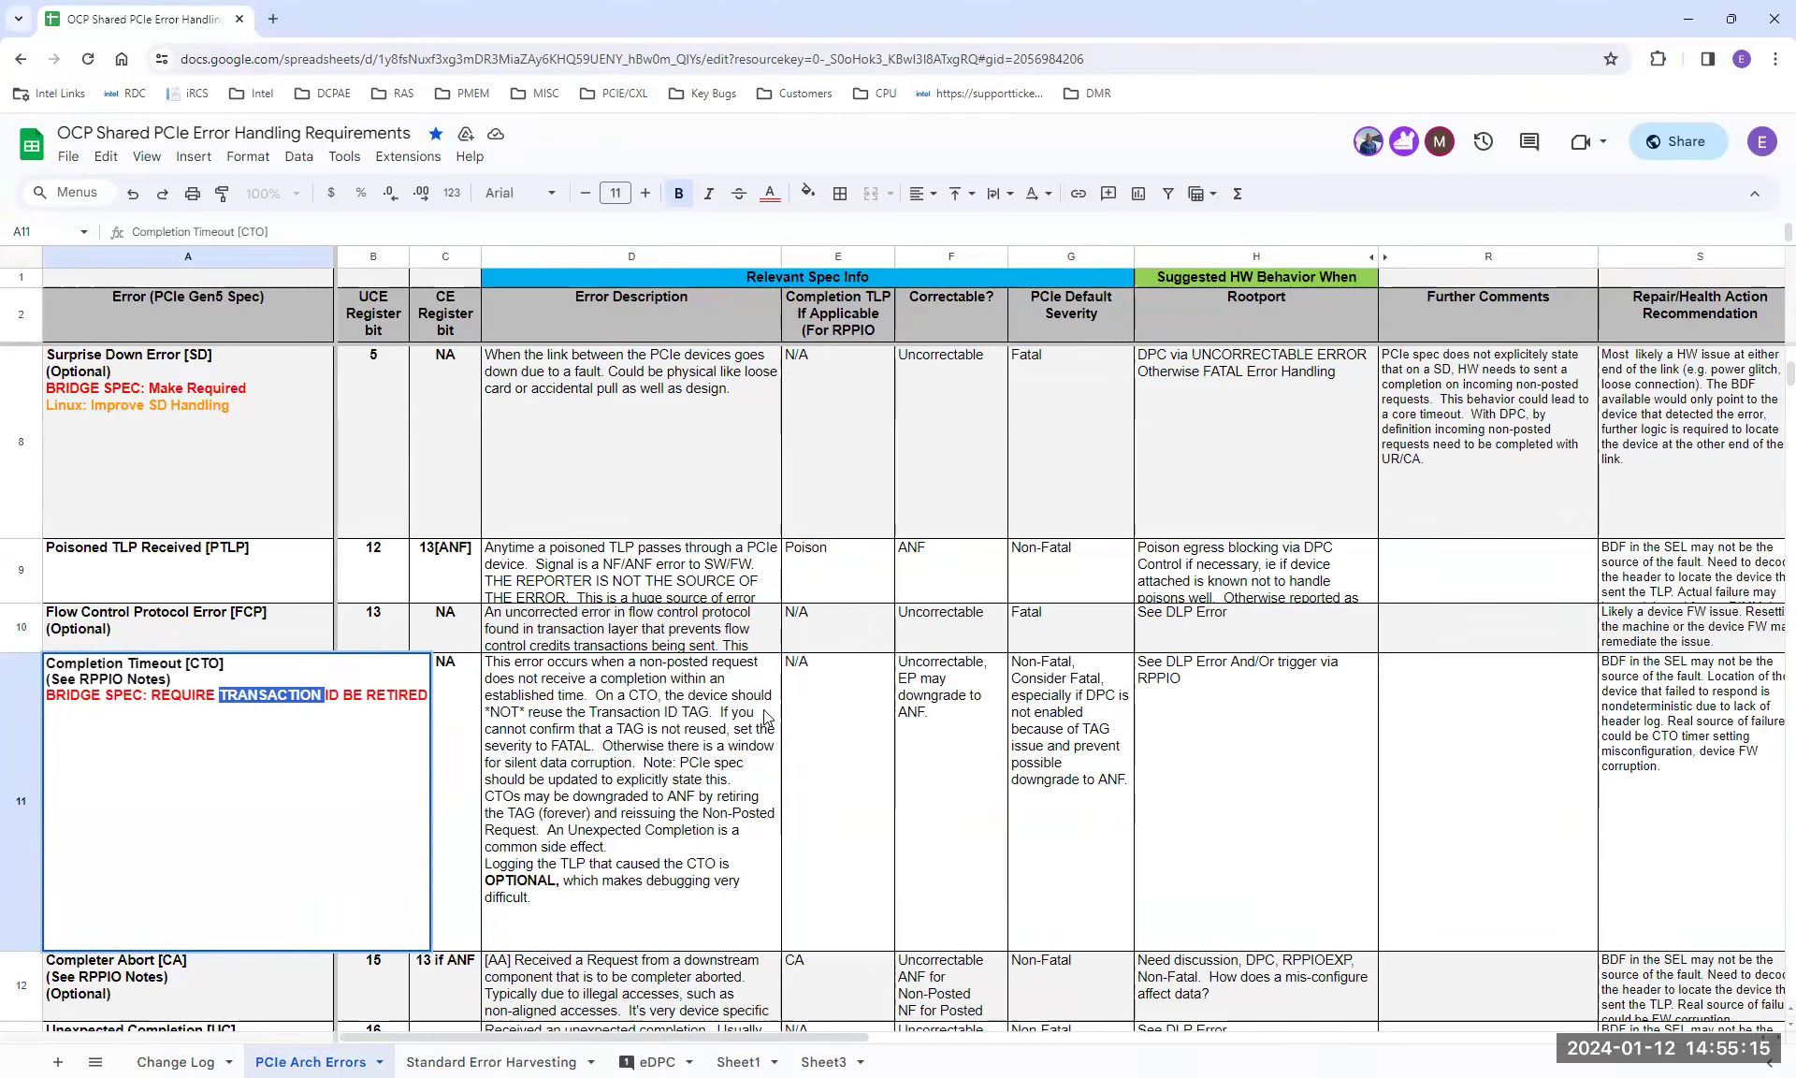
{"action": "left_click", "coordinate": [631, 796]}
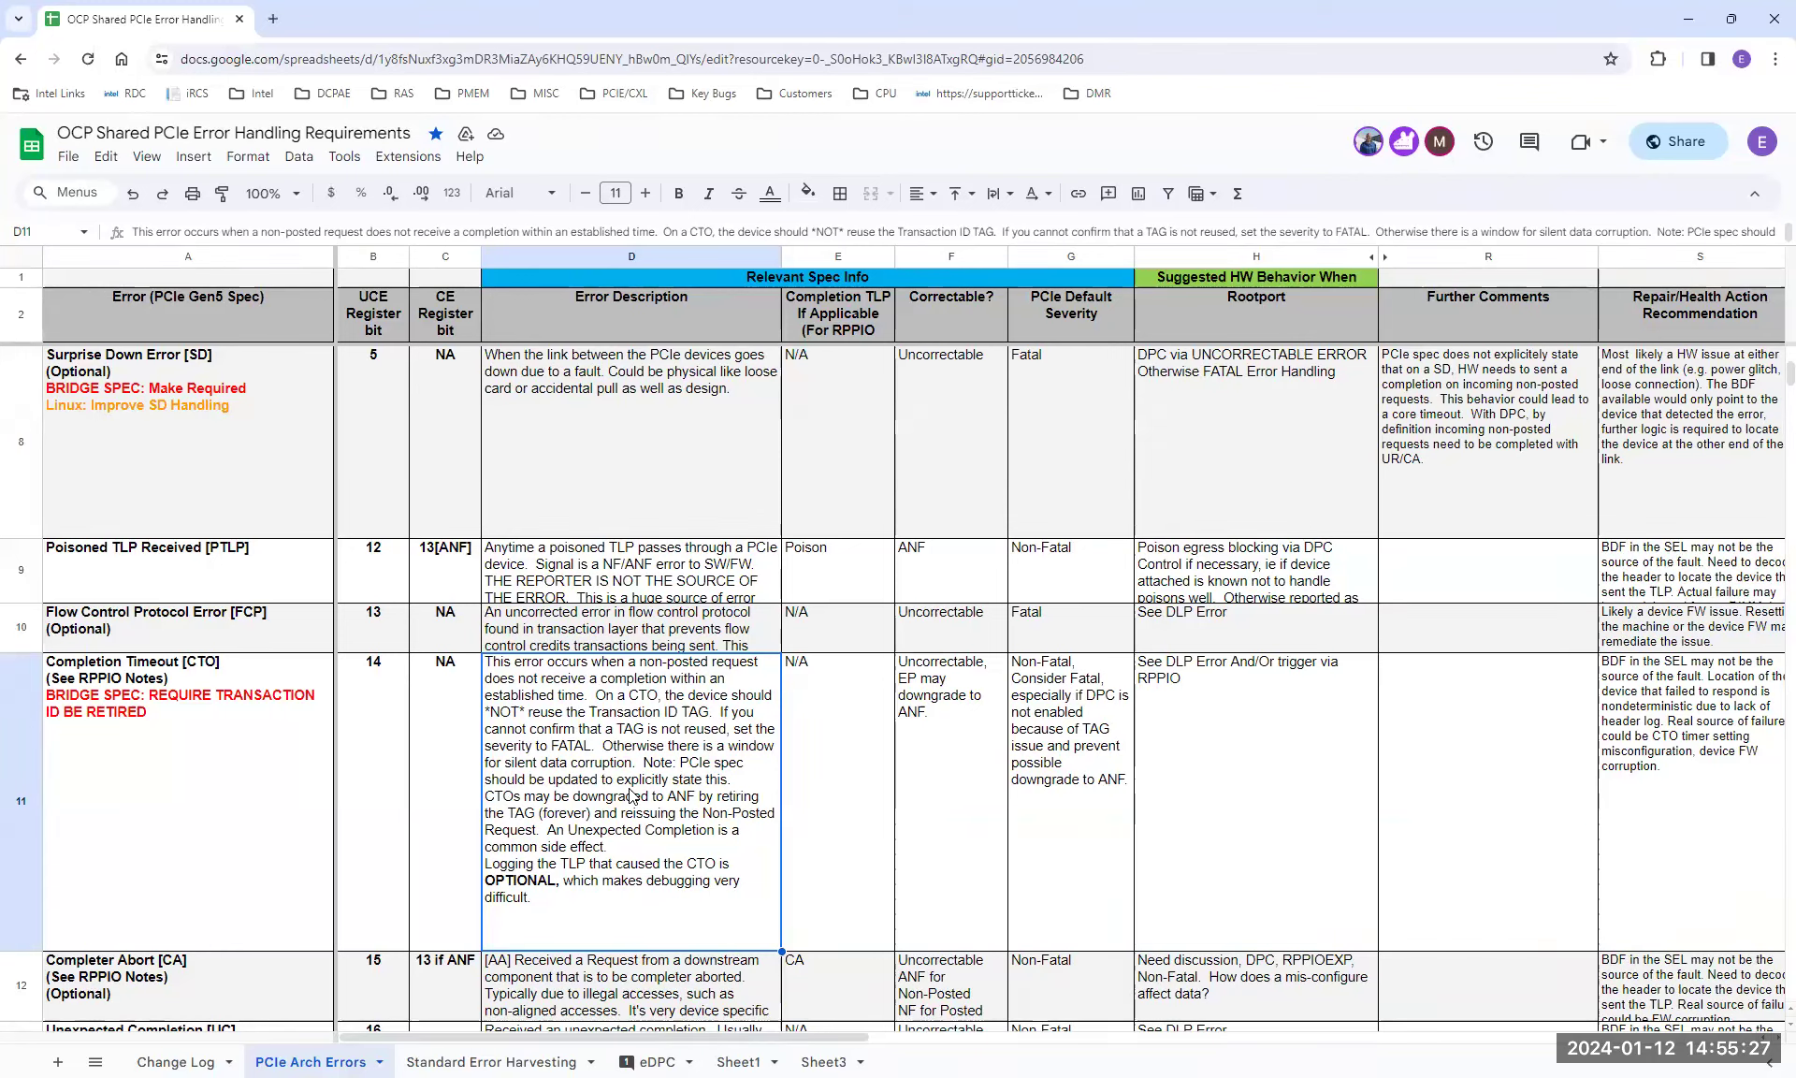
Insert "ECR" before "REQUIRE TRANSACTION ID BE RETIRED" in the Completion Timeout name cell
{"action": "left_click", "coordinate": [192, 716]}
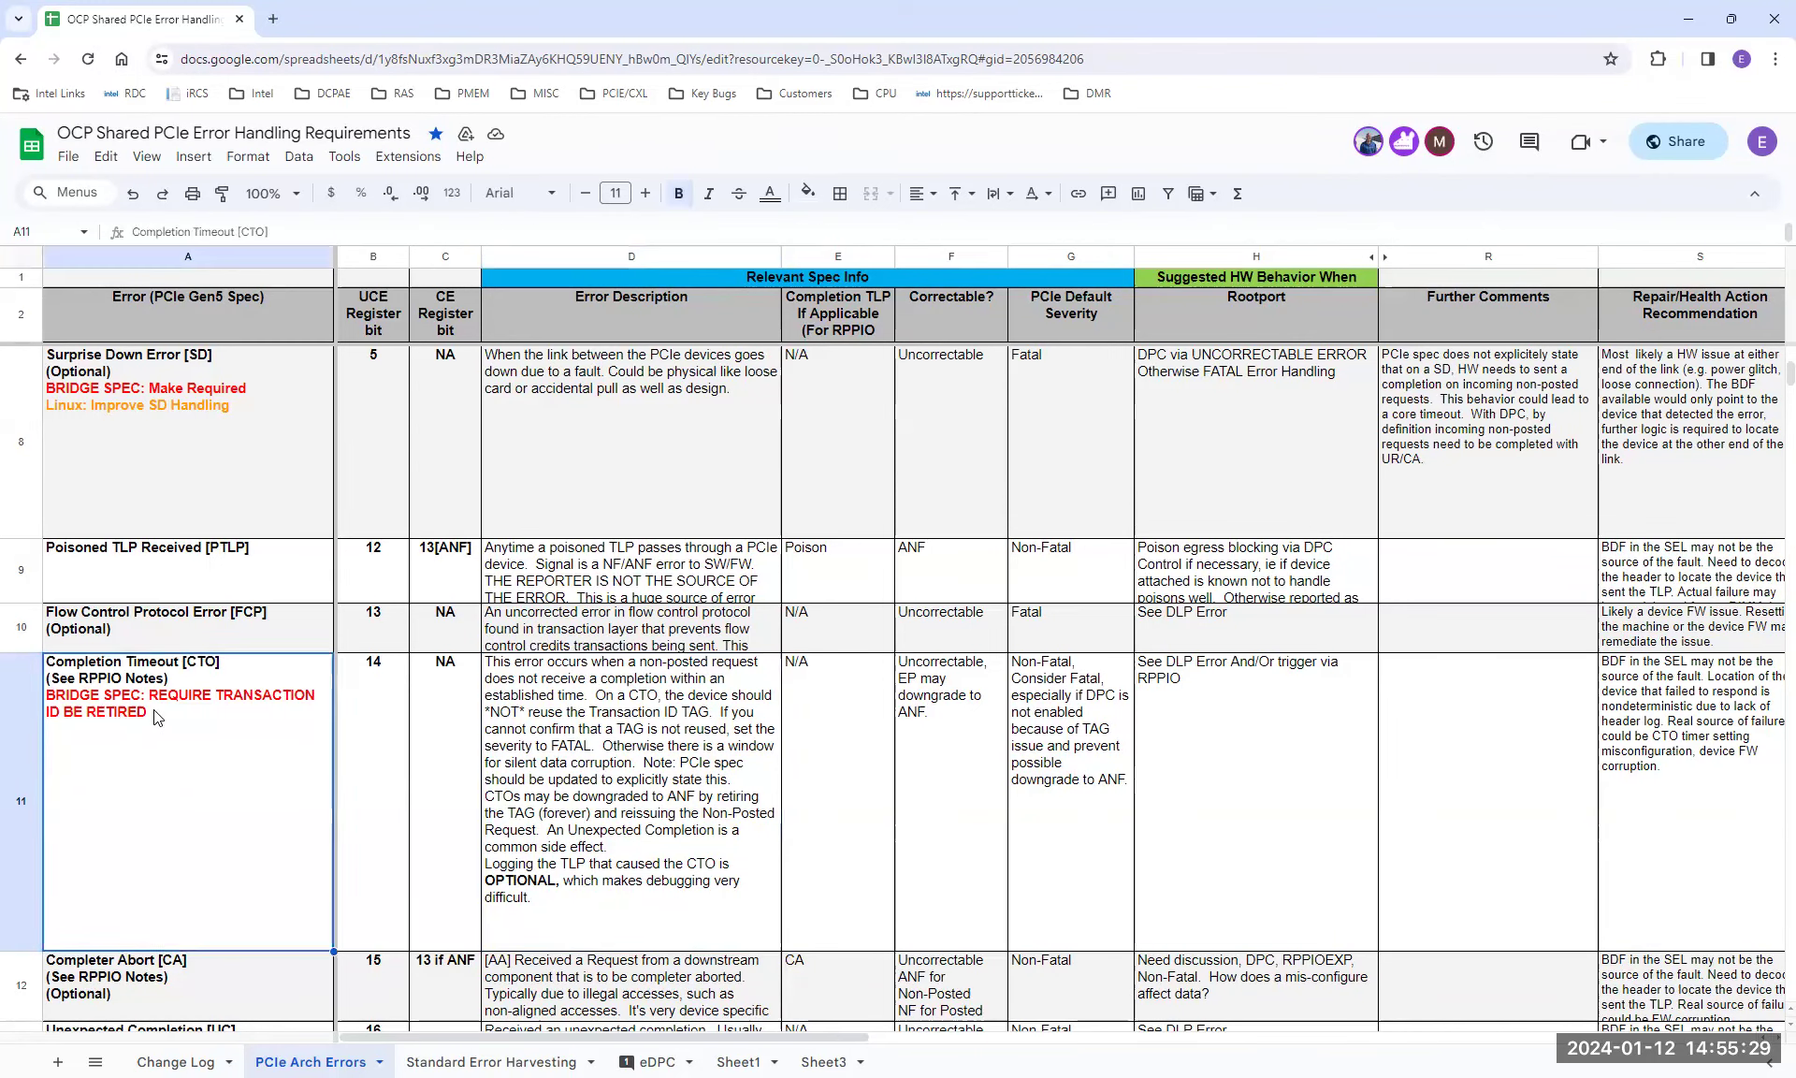
{"action": "left_click", "coordinate": [161, 694]}
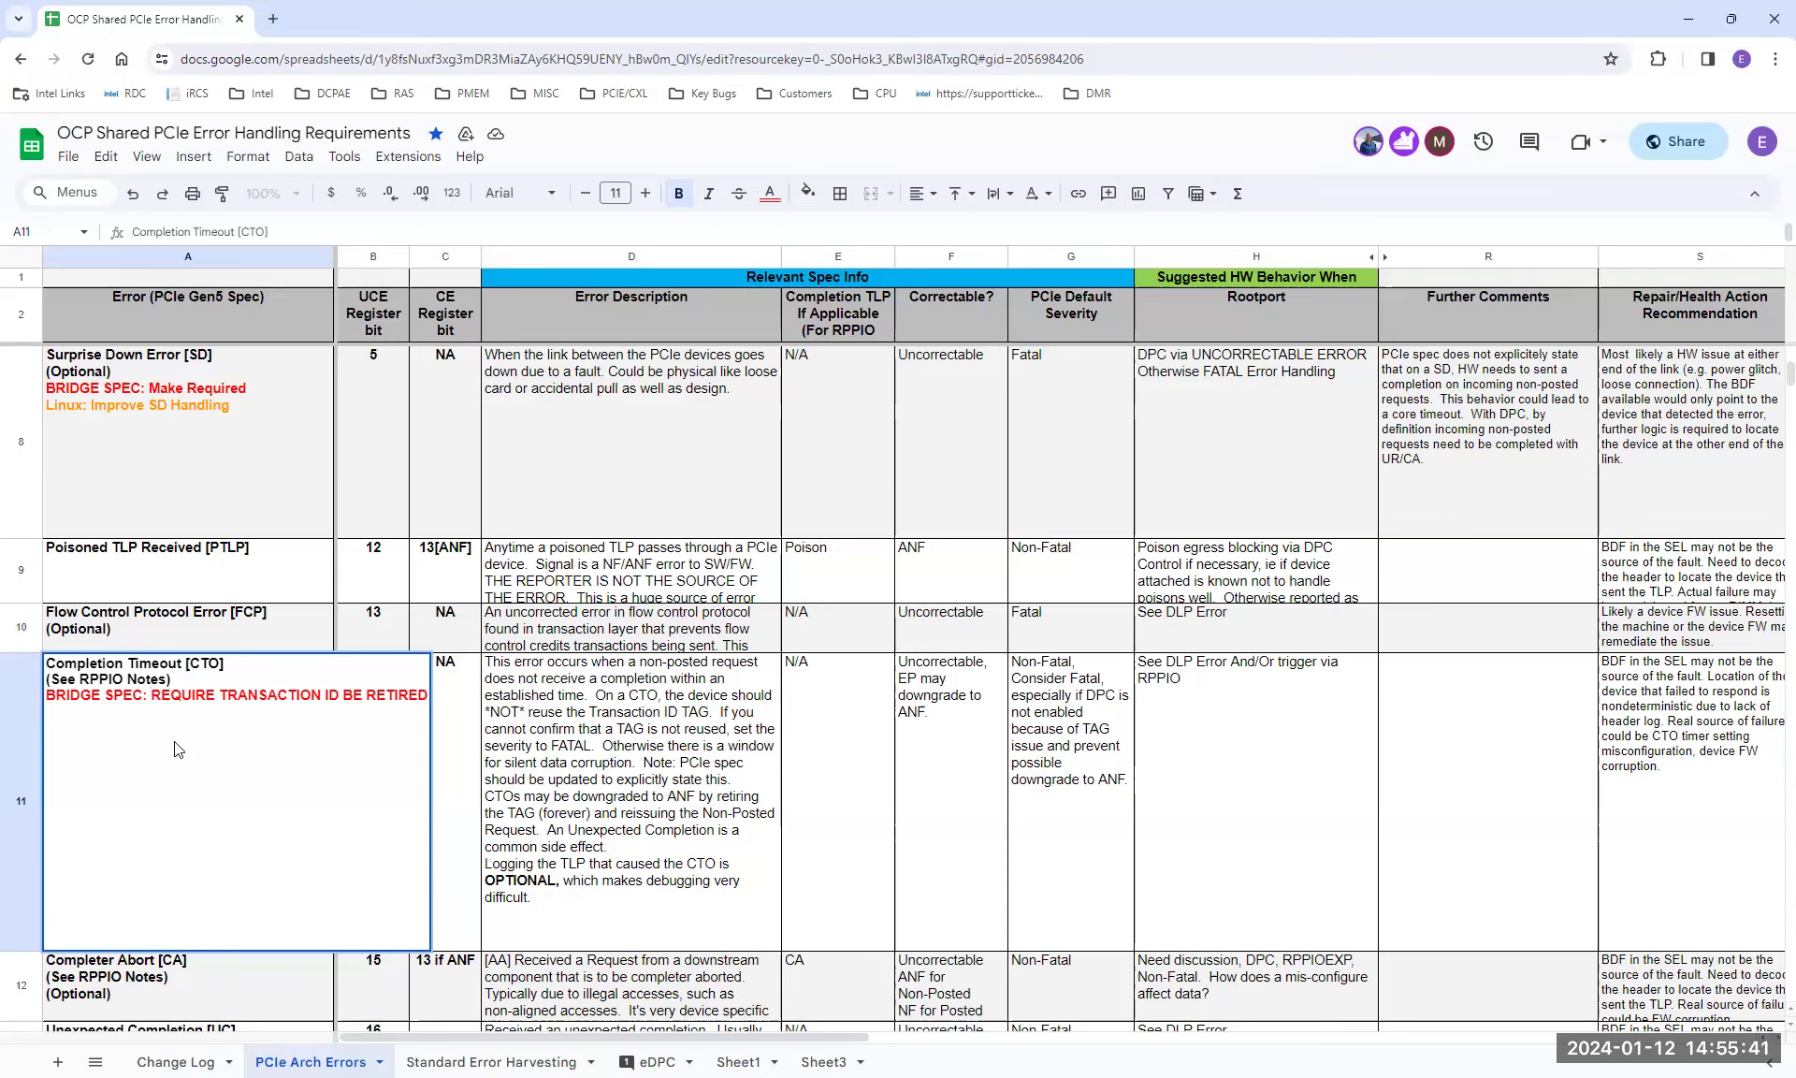
{"action": "type", "text": "ECR"}
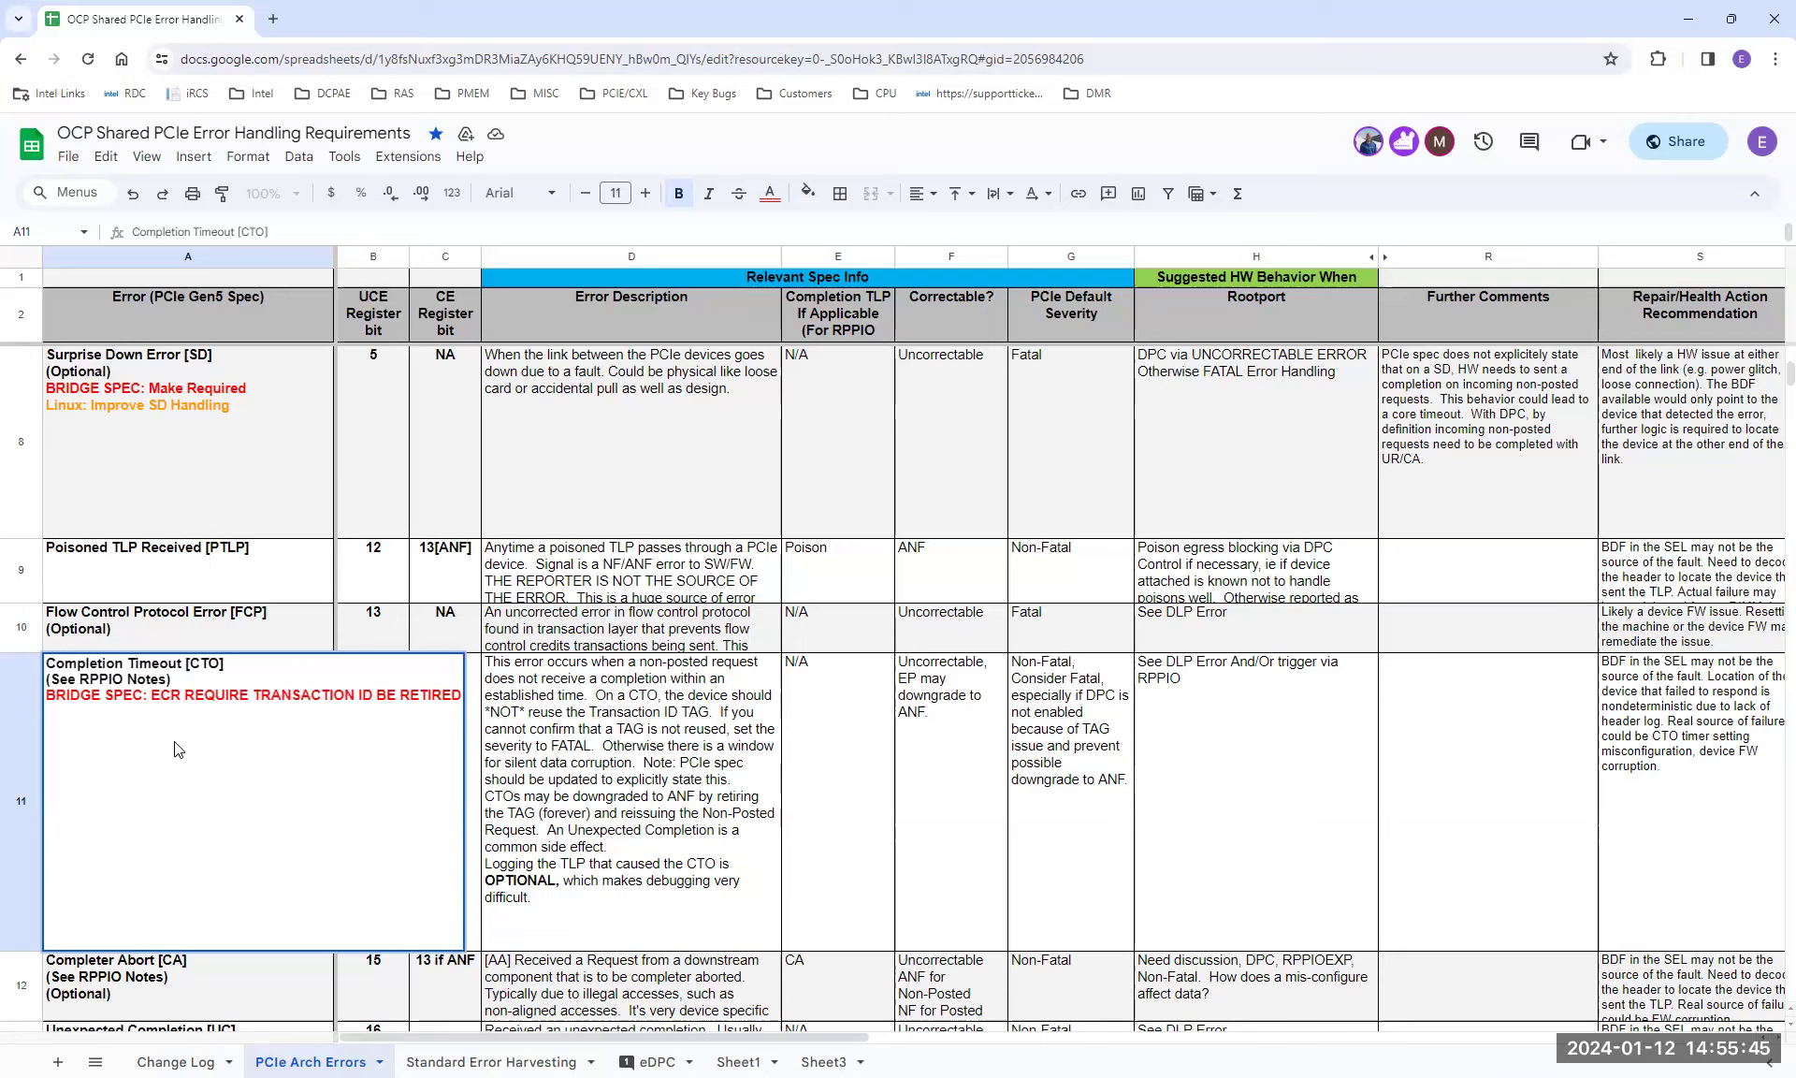
{"action": "key", "text": "Return"}
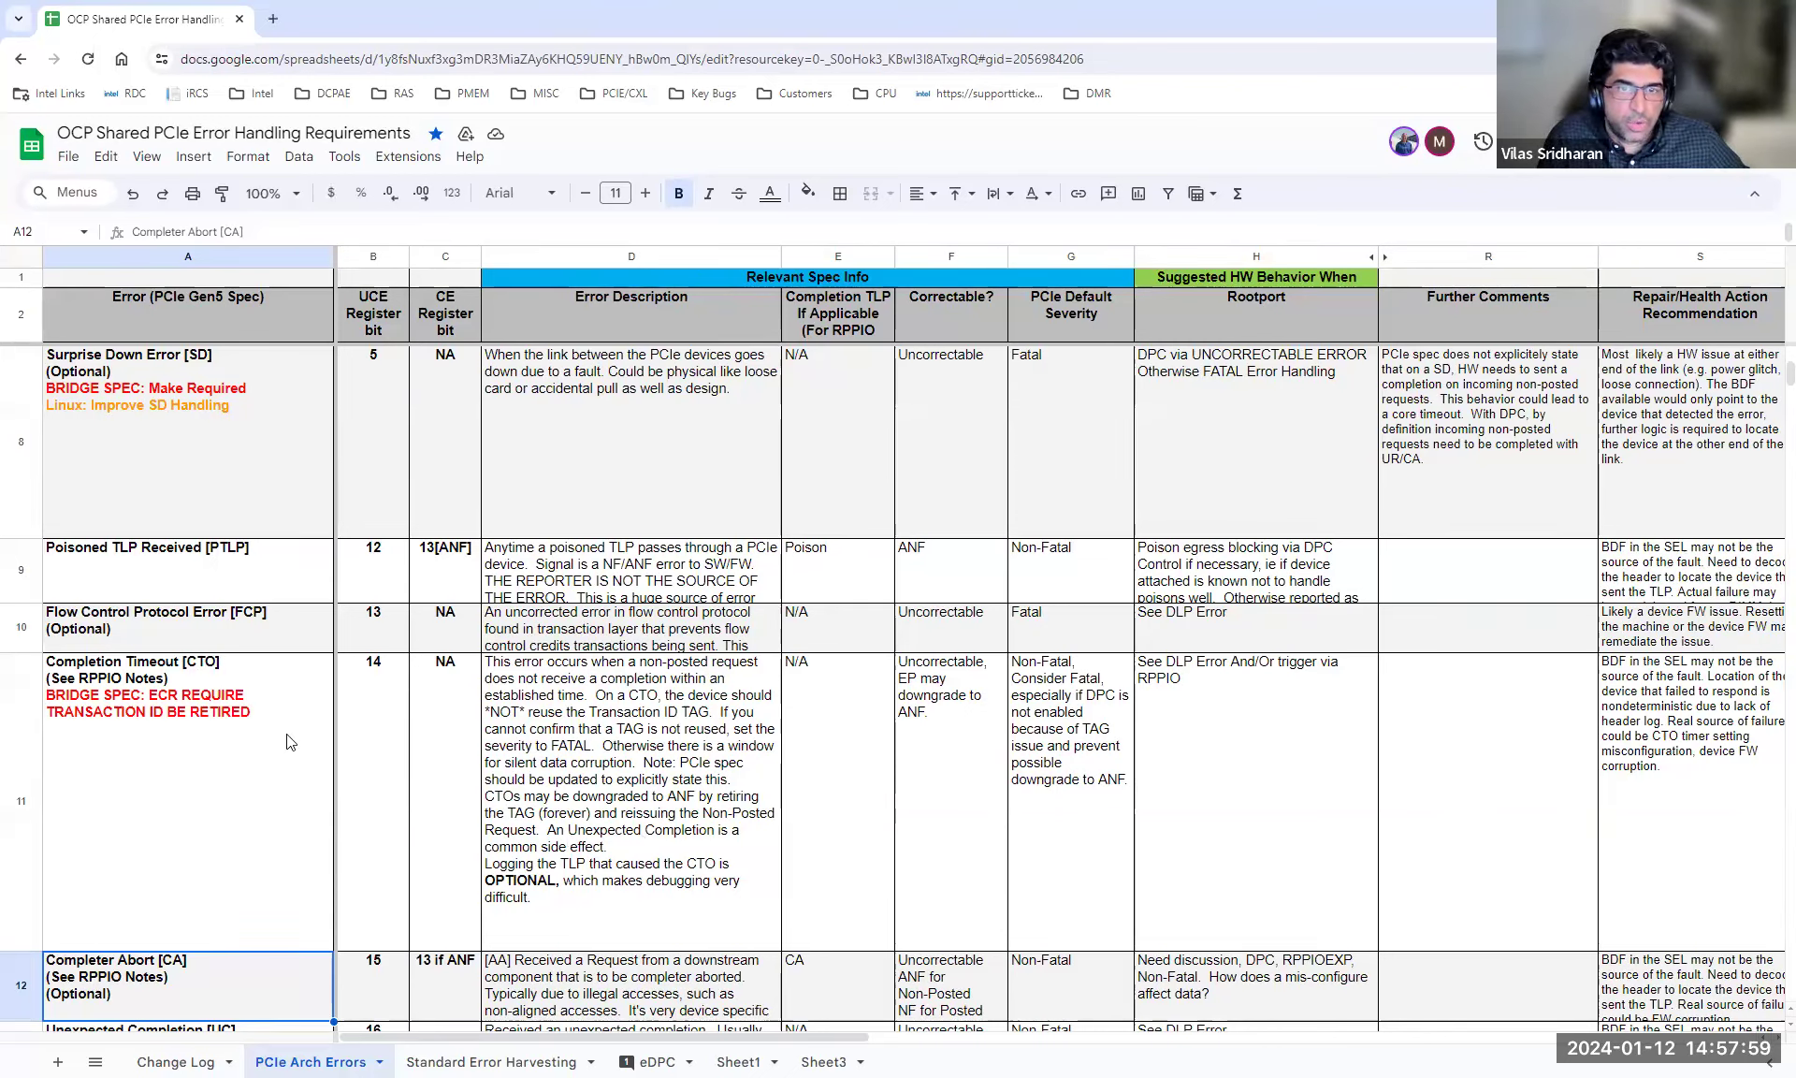
{"action": "left_click", "coordinate": [248, 716]}
{"action": "double_click", "coordinate": [249, 716]}
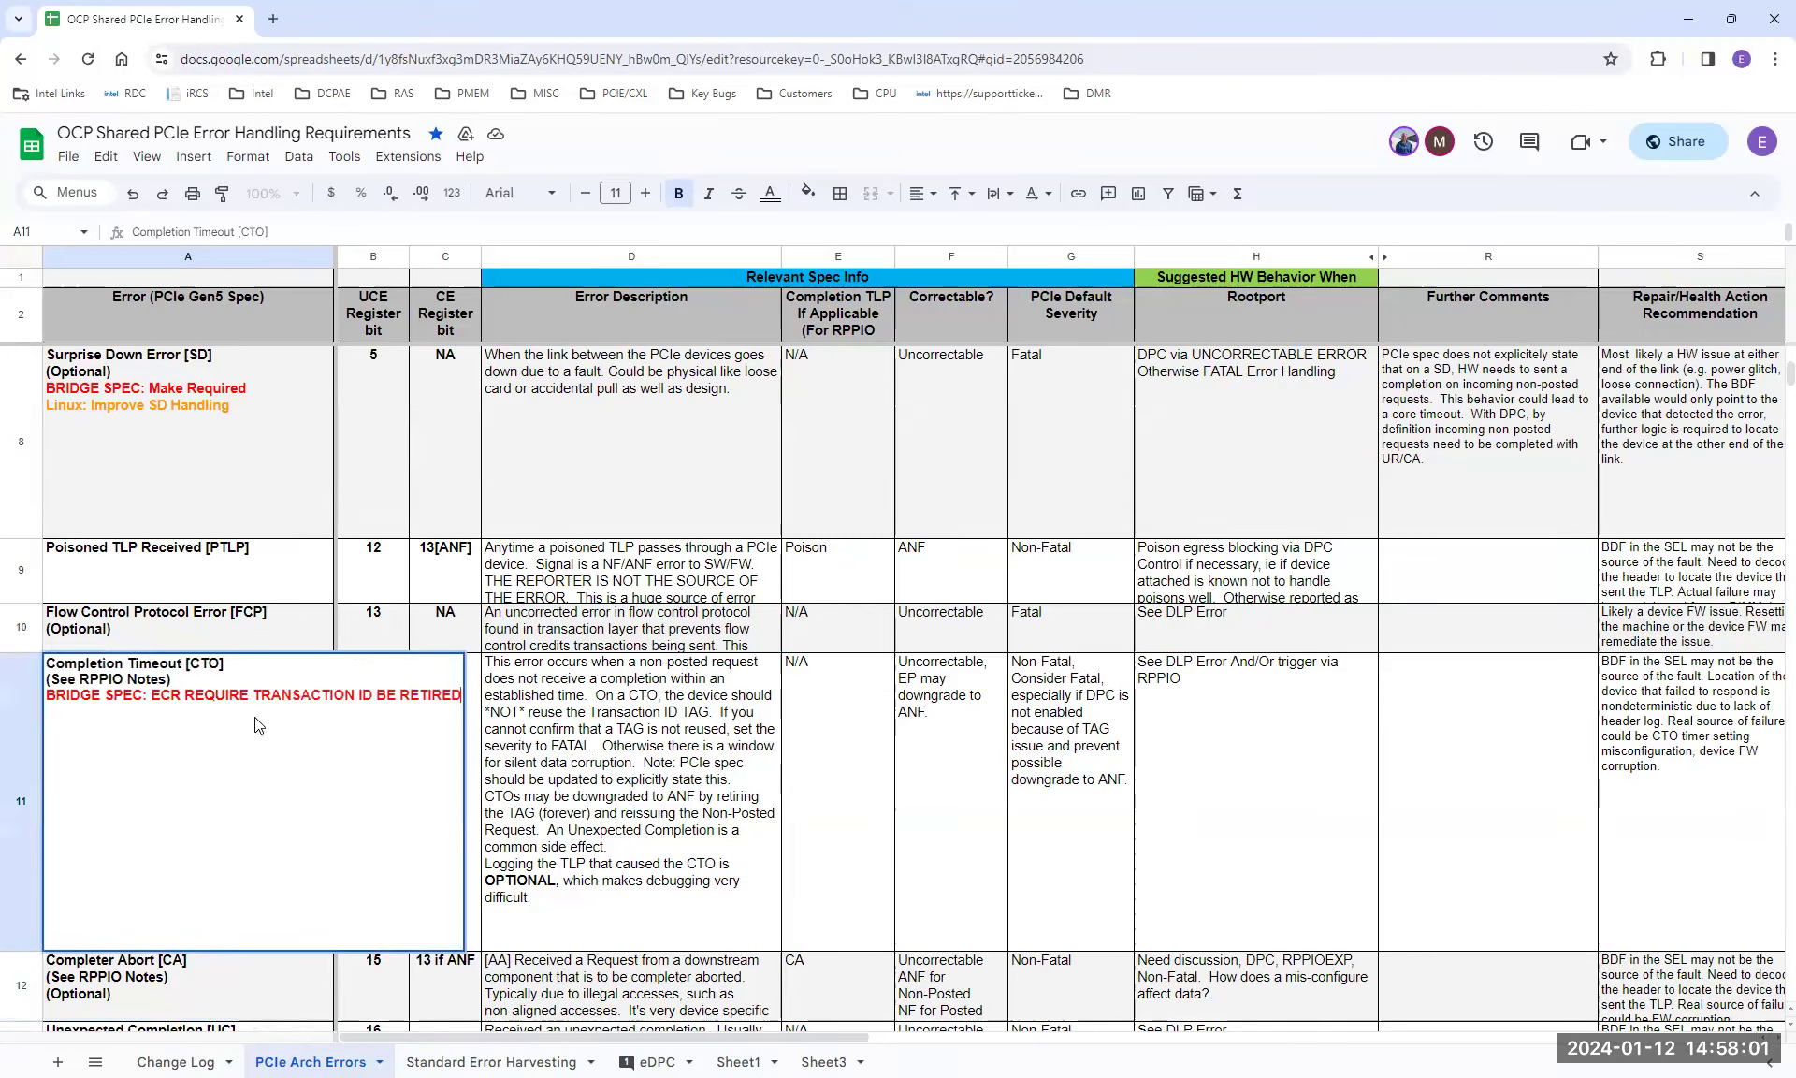
{"action": "key", "text": "shift+Return"}
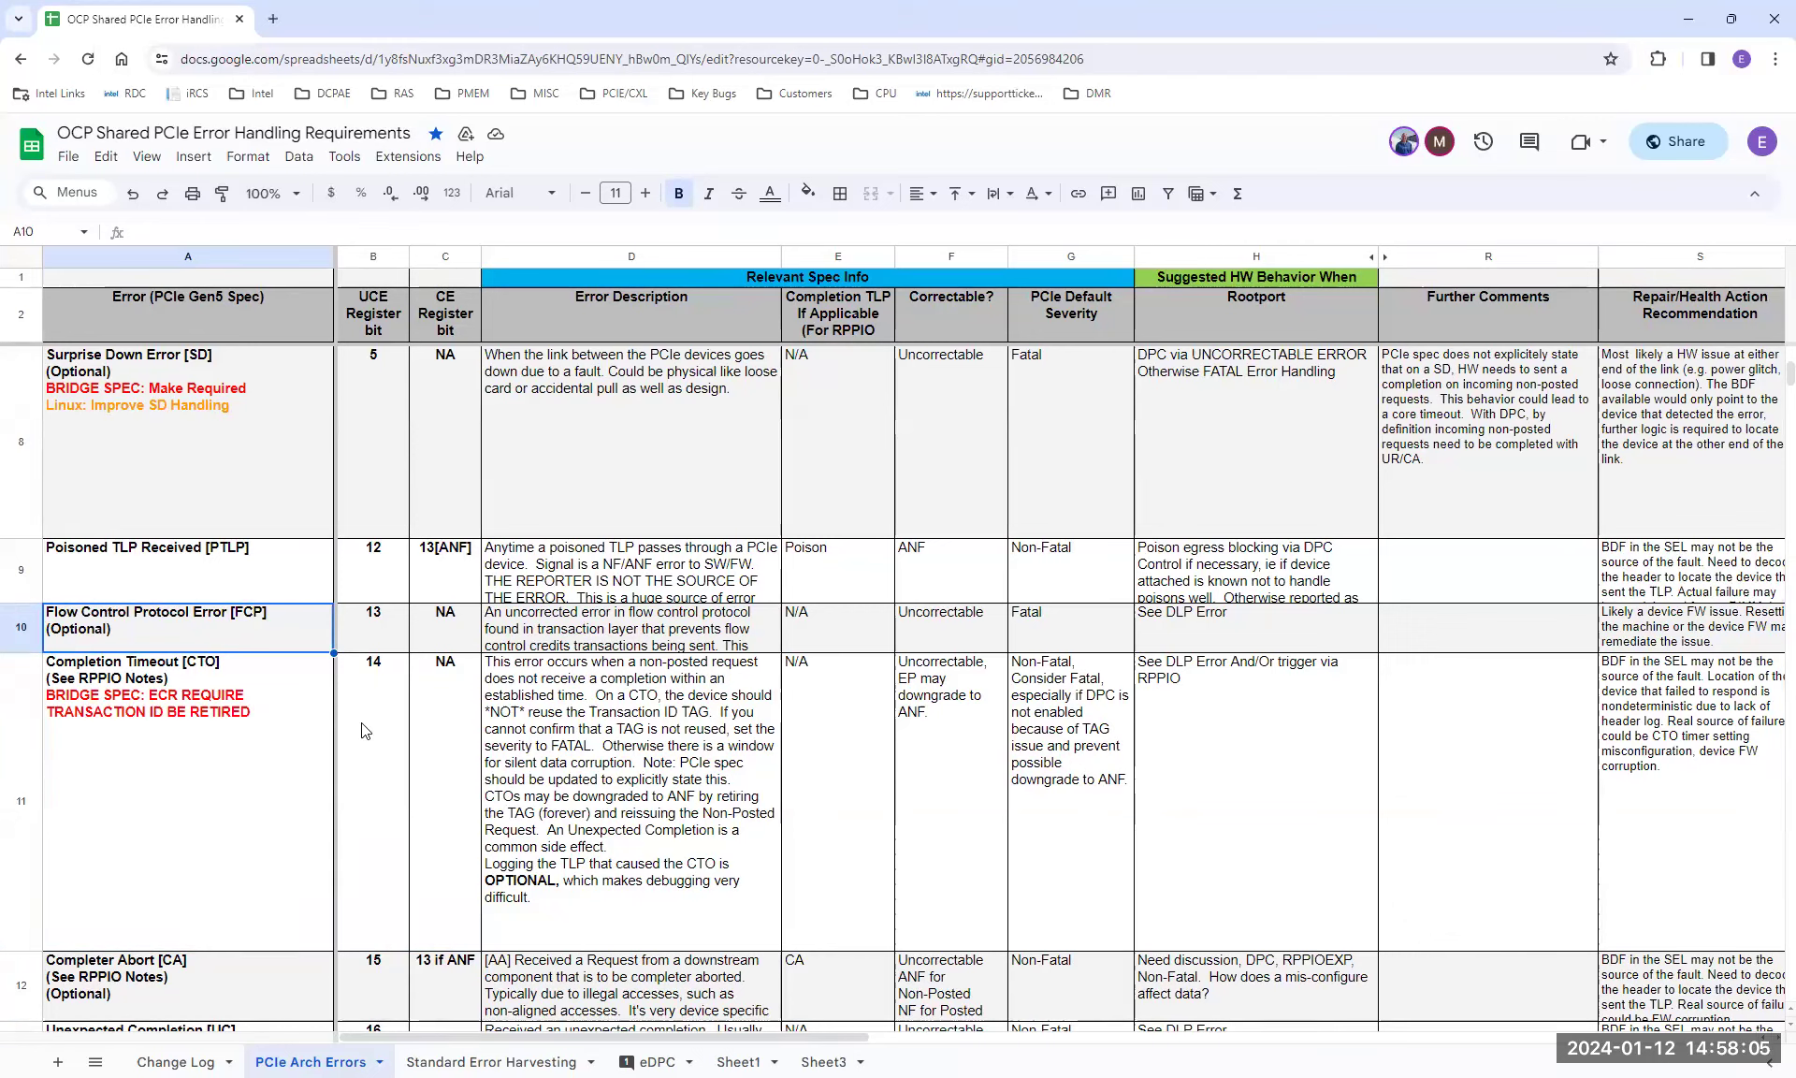
Add the line "BRIDGE SPEC: TLP Header Required" below the red bridge spec line in the Completion Timeout name cell
{"action": "double_click", "coordinate": [280, 719]}
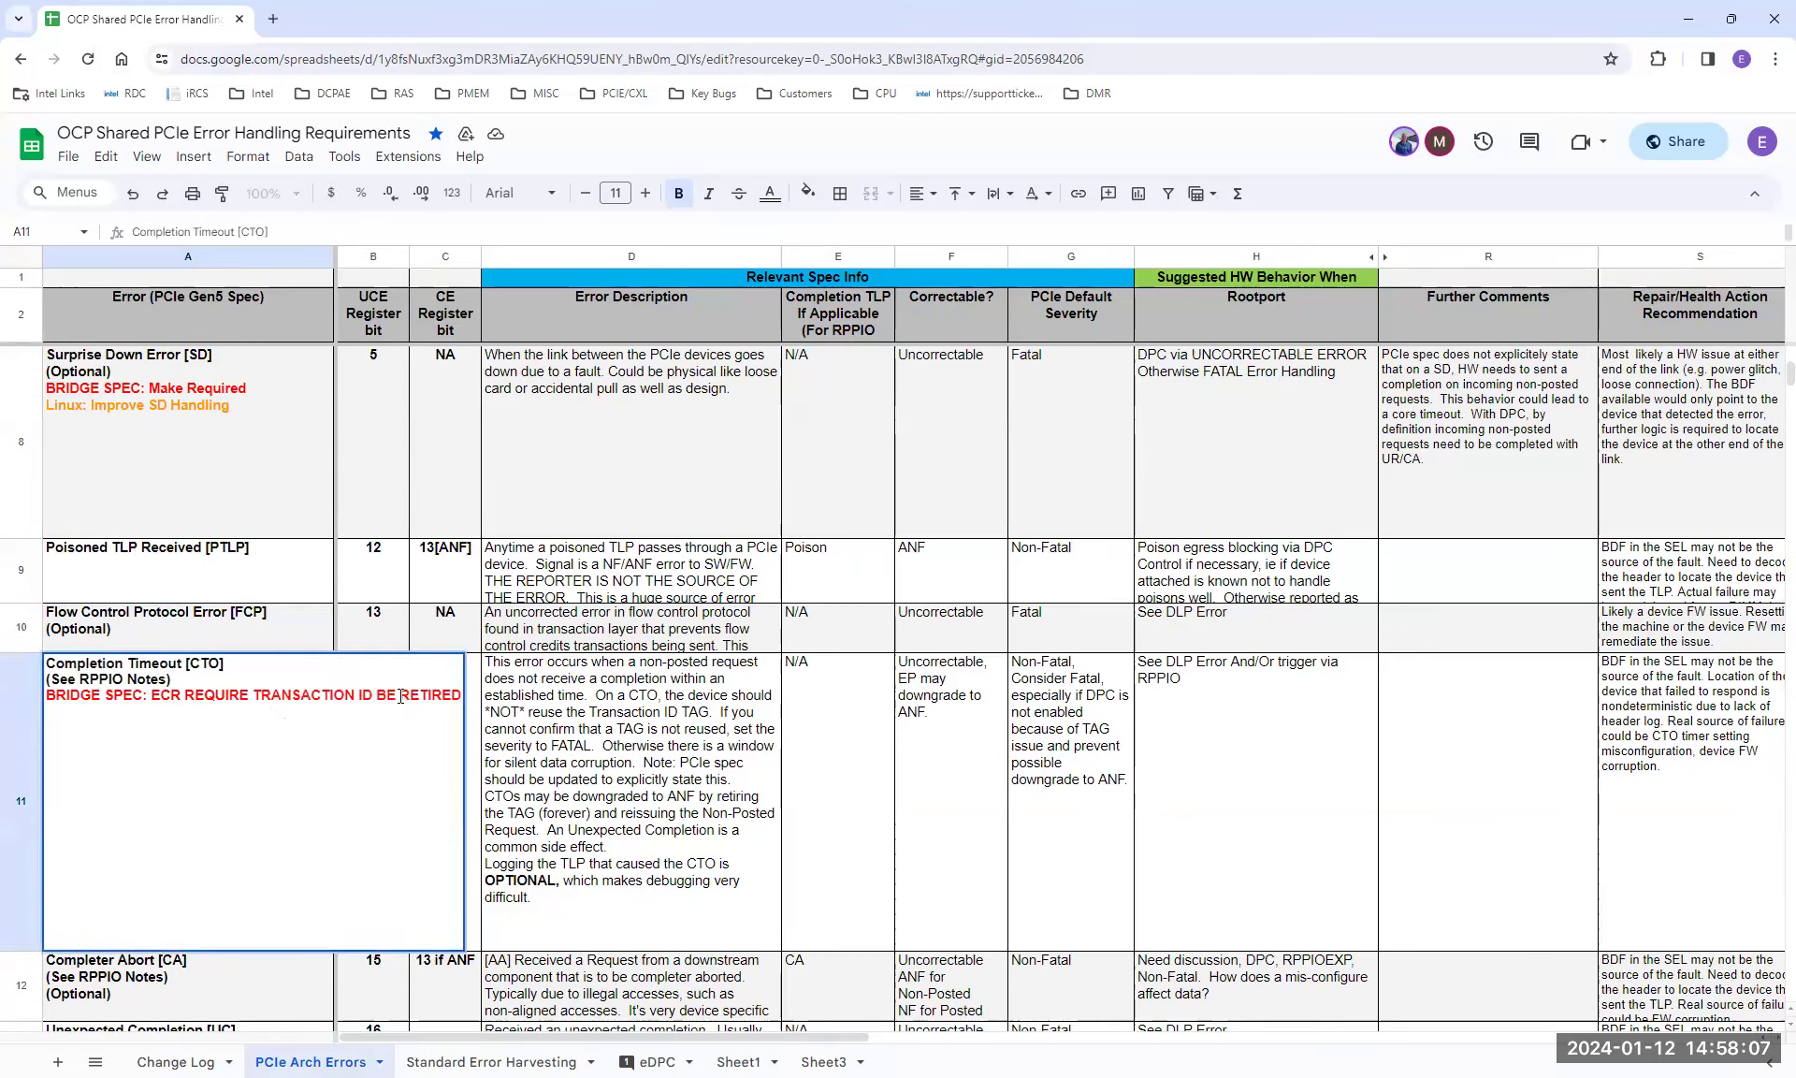
{"action": "key", "text": "alt+Return"}
{"action": "type", "text": "BRIDGE "}
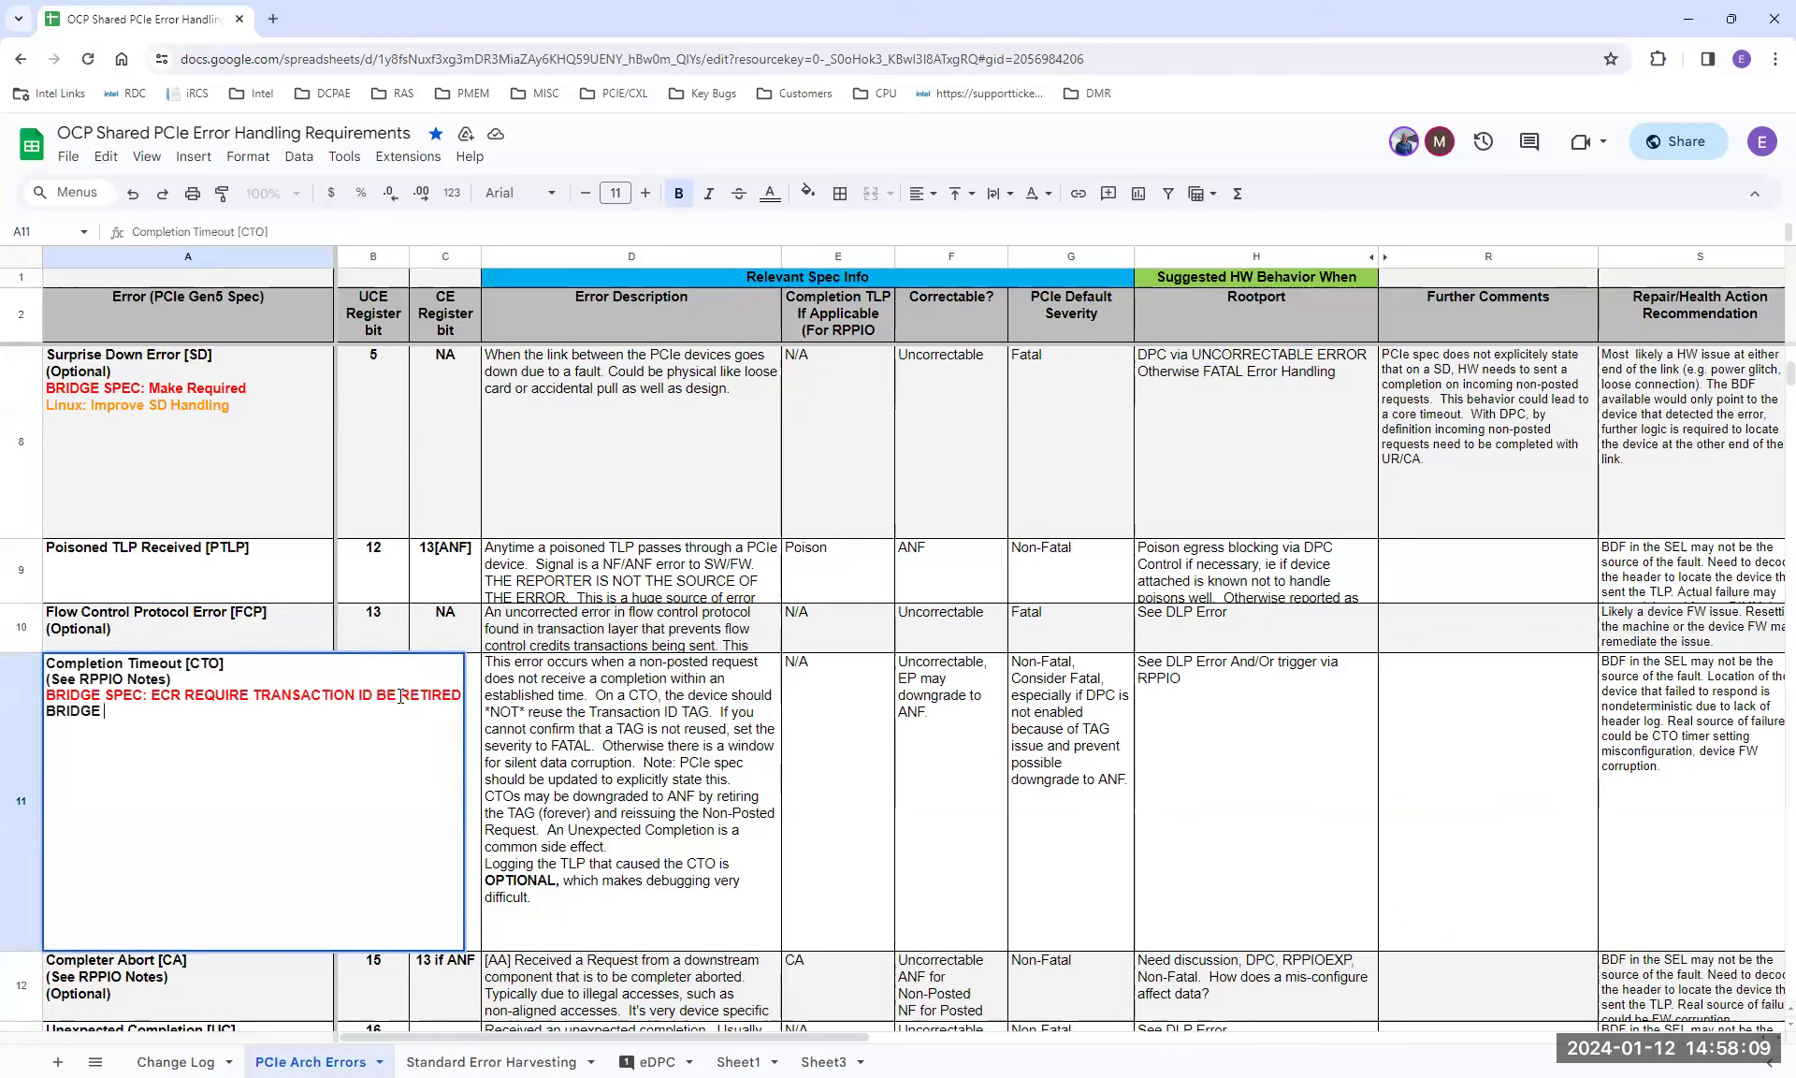
{"action": "type", "text": "SPEC: MAND"}
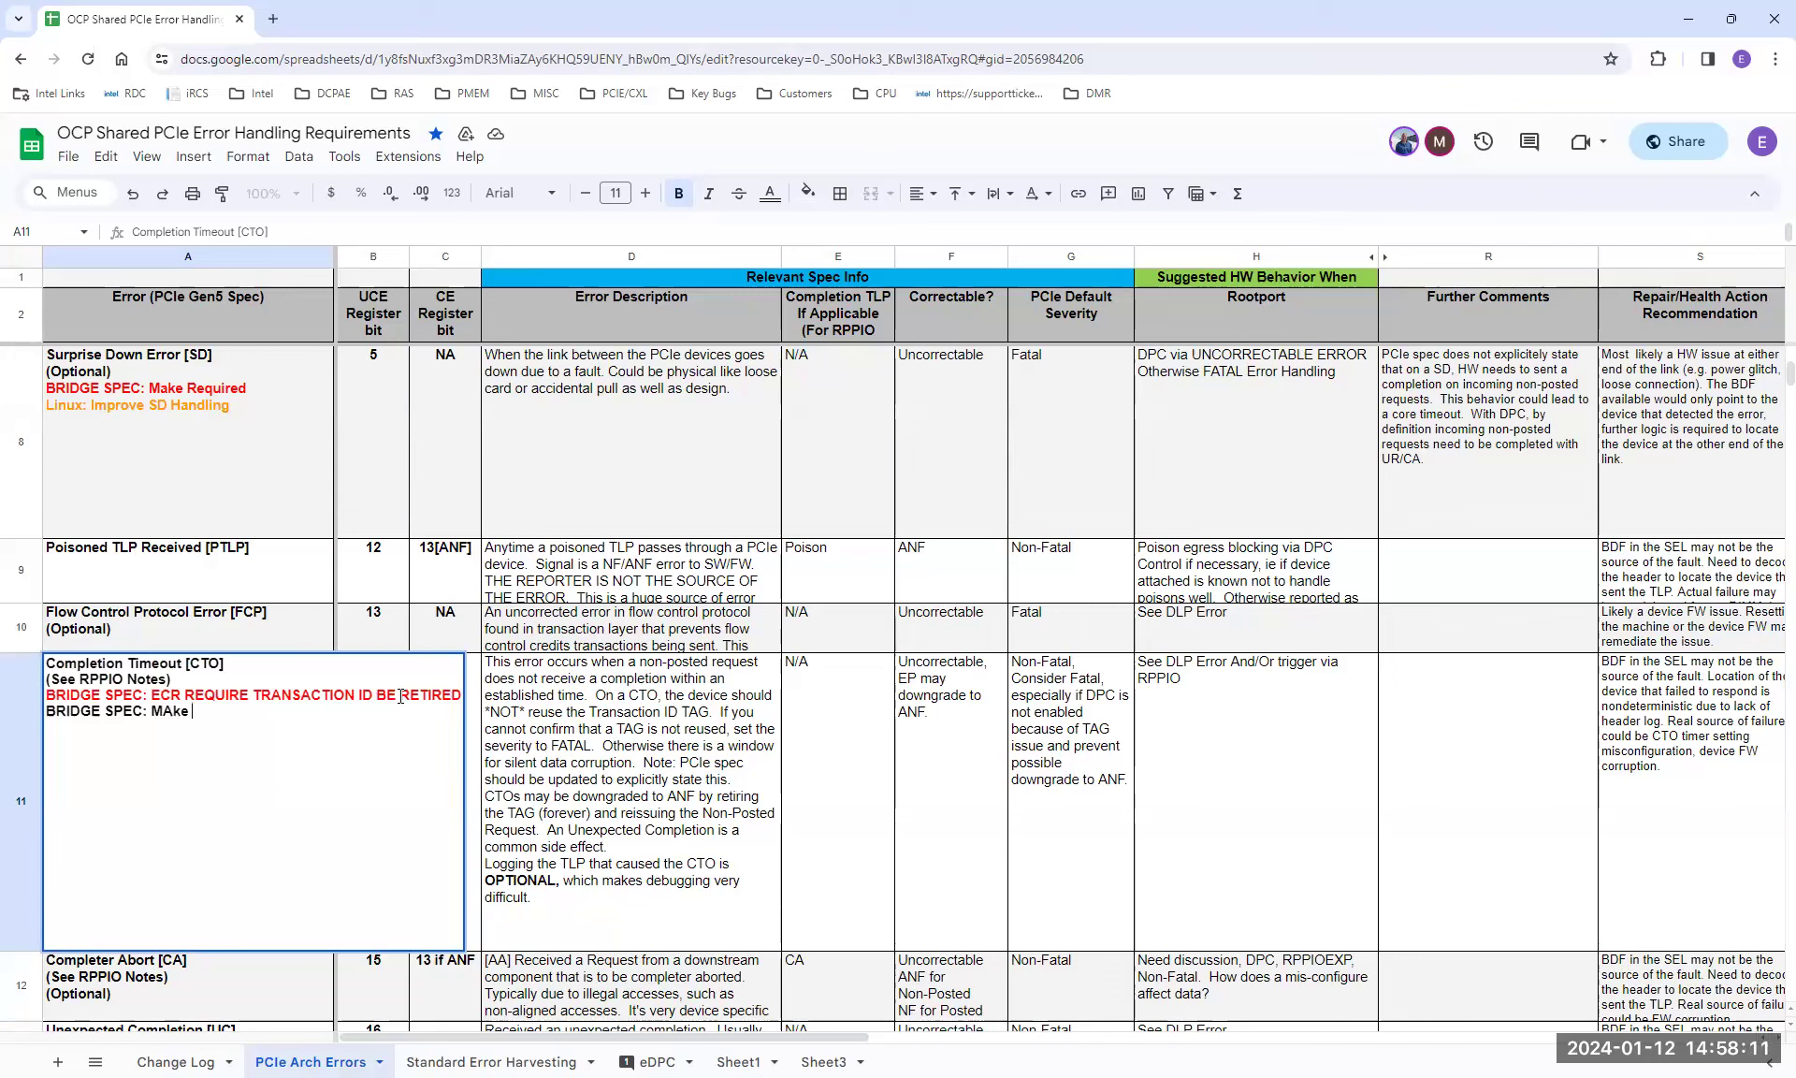
{"action": "key", "text": "BackSpace"}
{"action": "key", "text": "BackSpace"}
{"action": "key", "text": "BackSpace"}
{"action": "key", "text": "BackSpace"}
{"action": "type", "text": "TLP Header Req"}
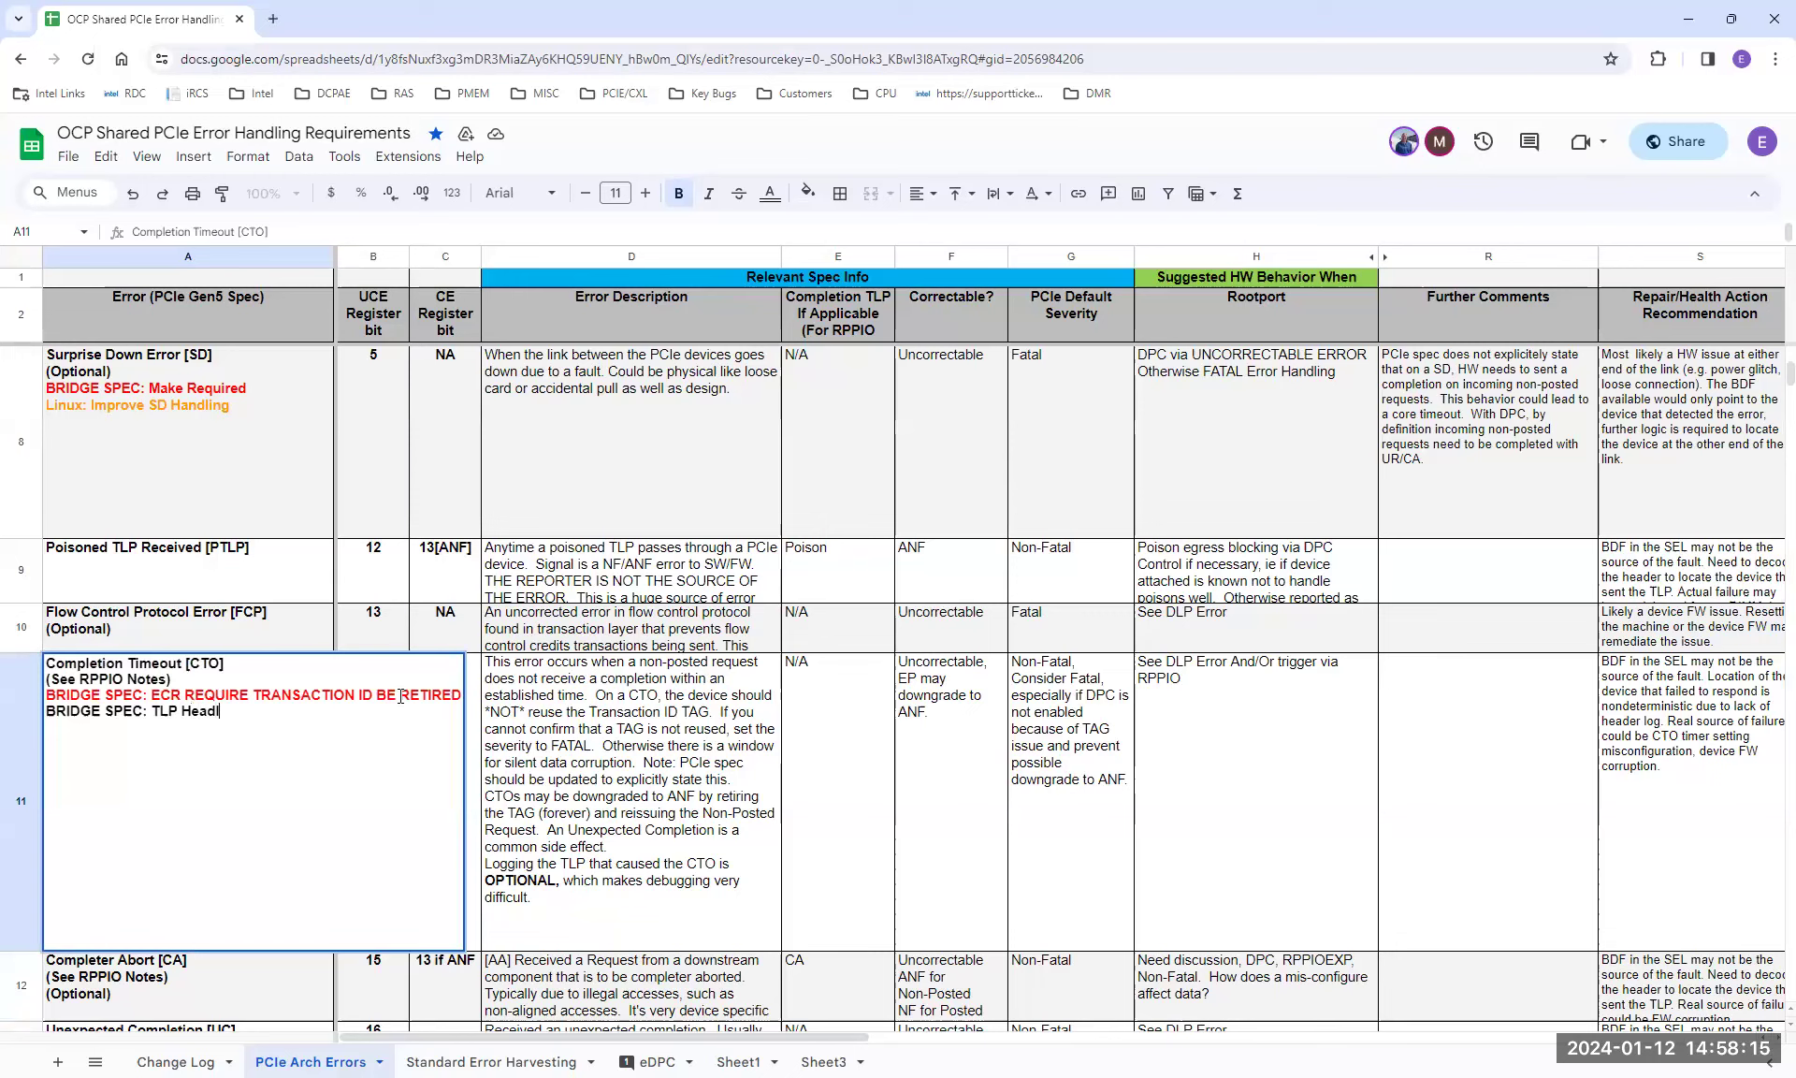
{"action": "type", "text": "uired"}
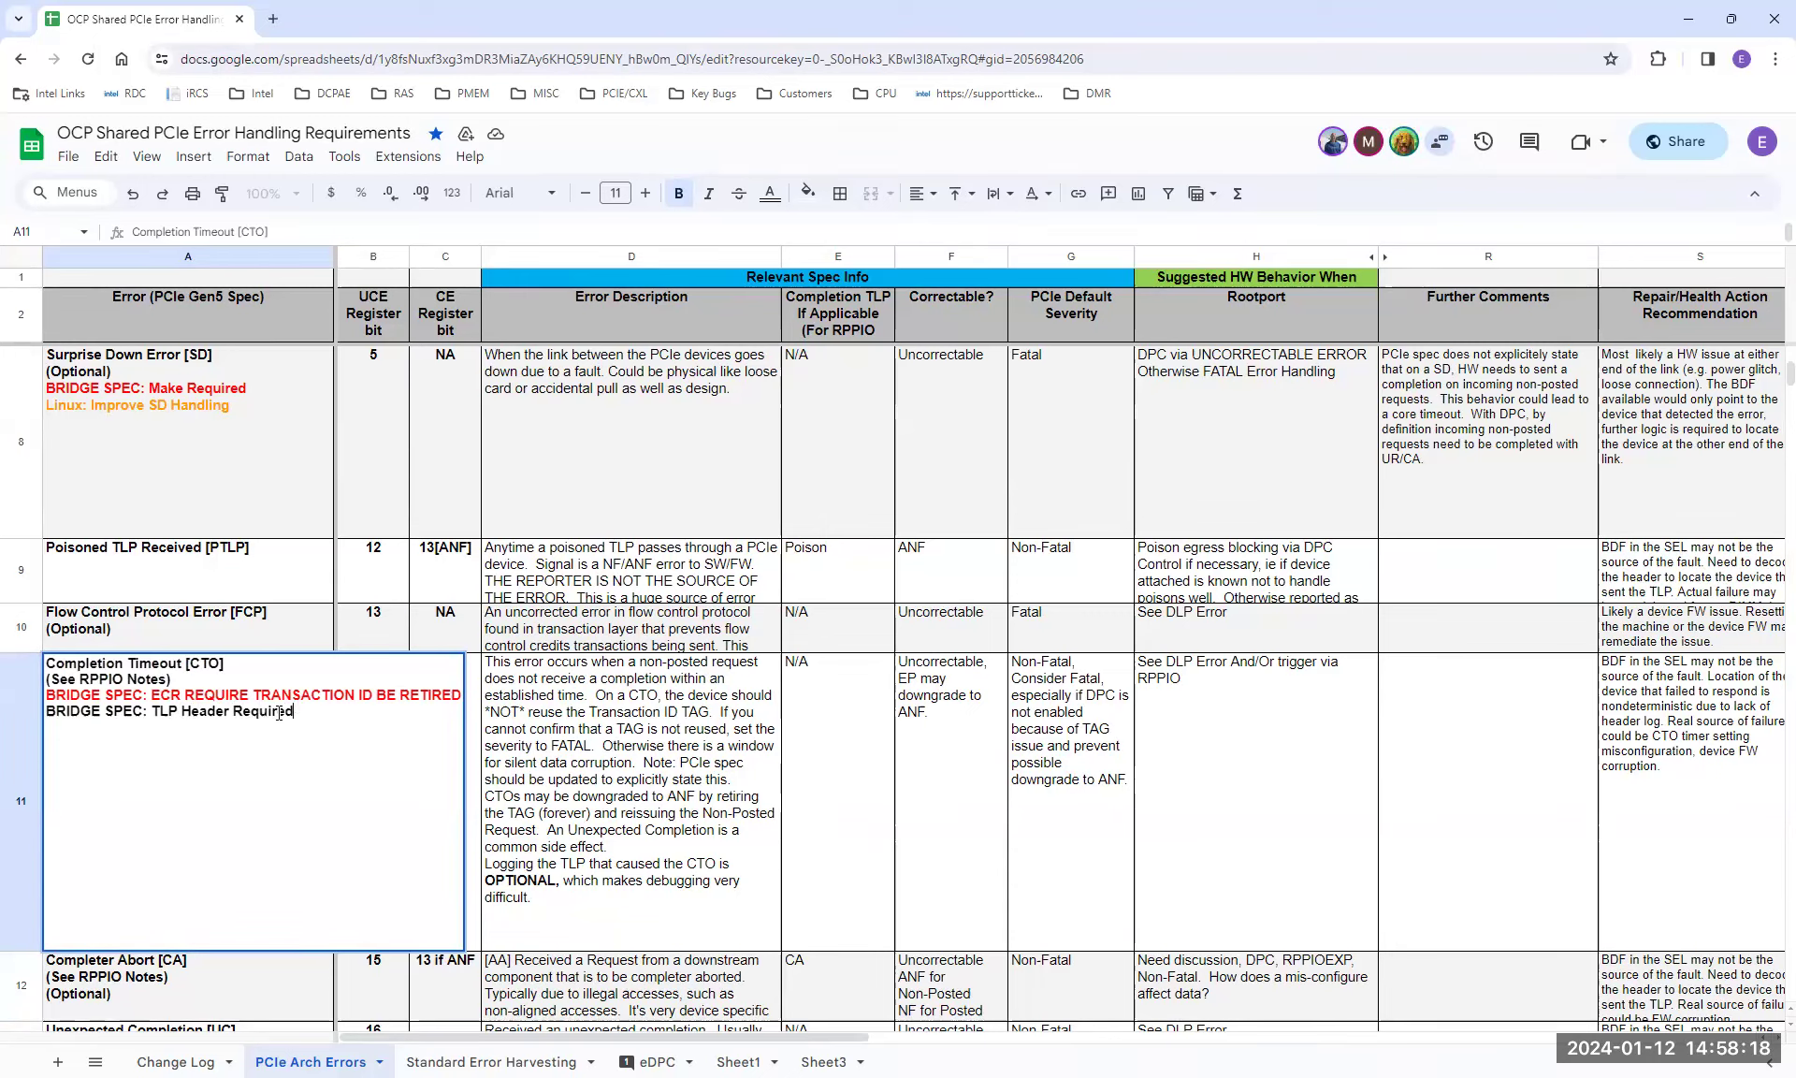
Colour the "BRIDGE SPEC: TLP Header Required" line red and commit the Completion Timeout name cell
{"action": "left_click_drag", "start_coordinate": [280, 713], "coordinate": [45, 713]}
{"action": "left_click", "coordinate": [769, 196]}
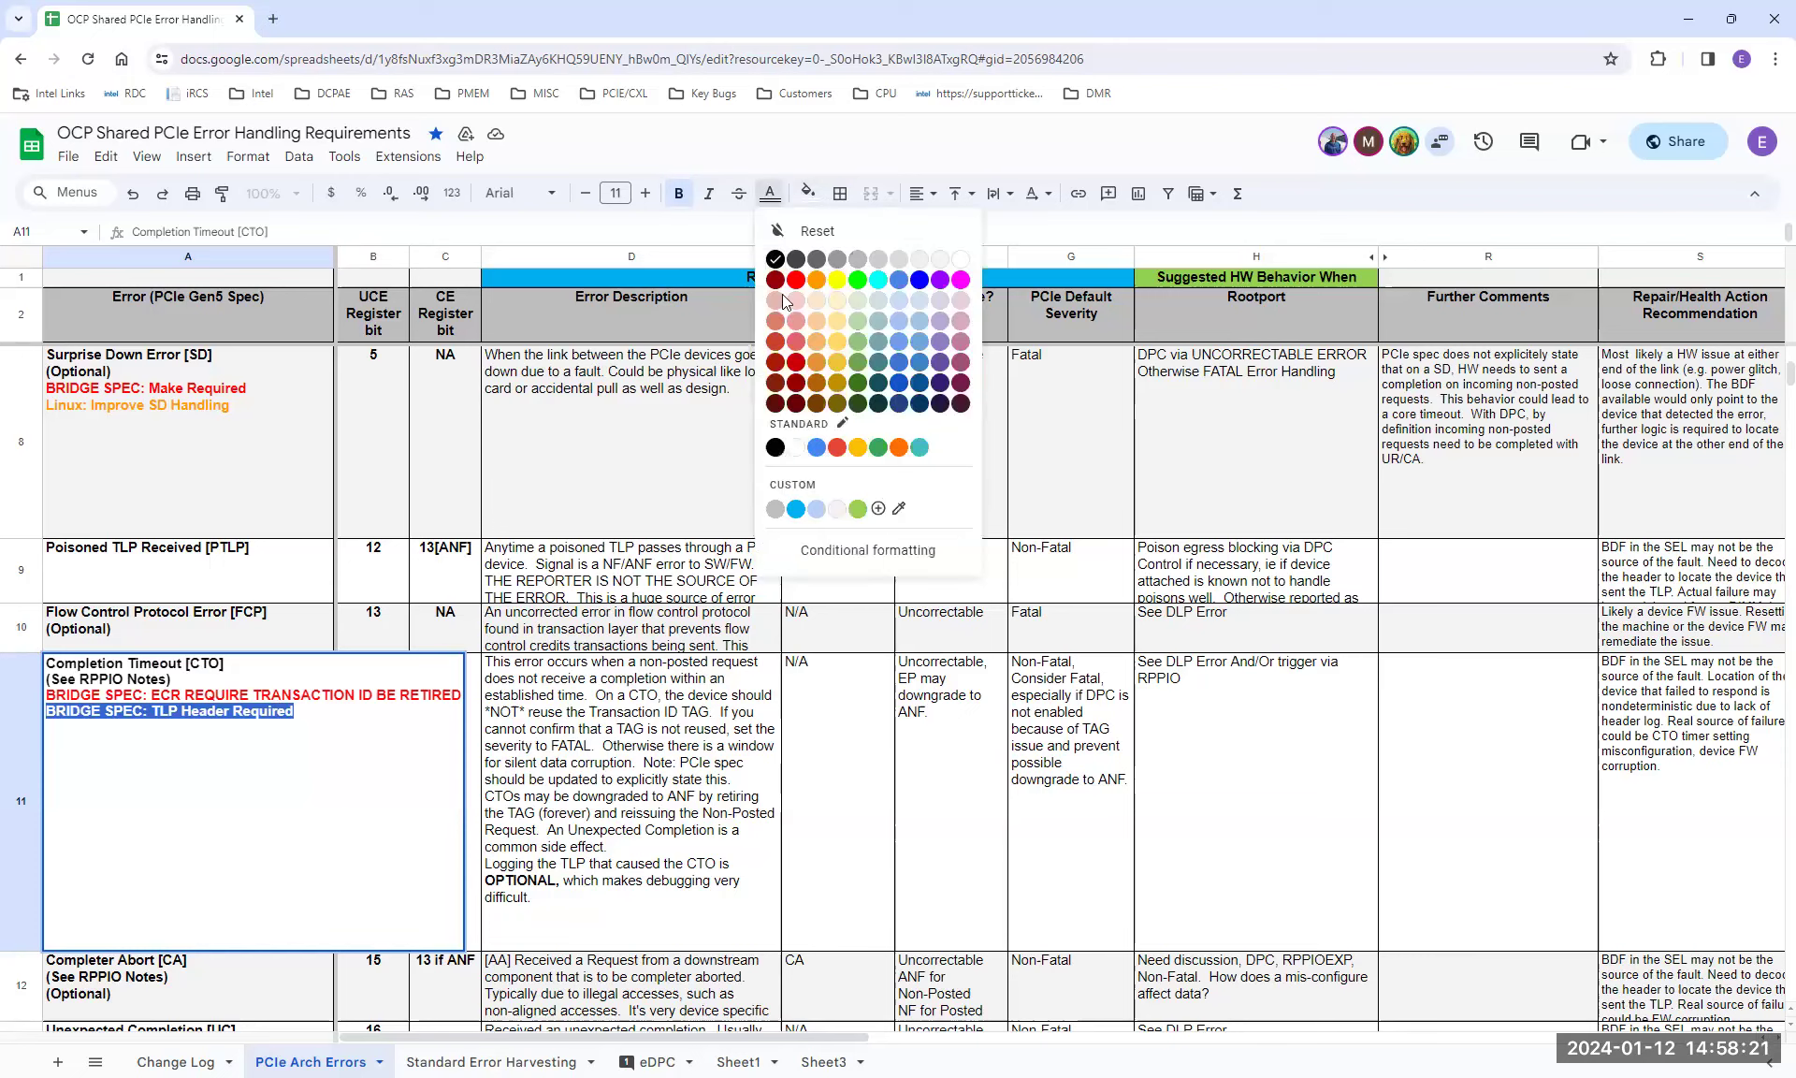
{"action": "left_click", "coordinate": [795, 287]}
{"action": "left_click", "coordinate": [689, 738]}
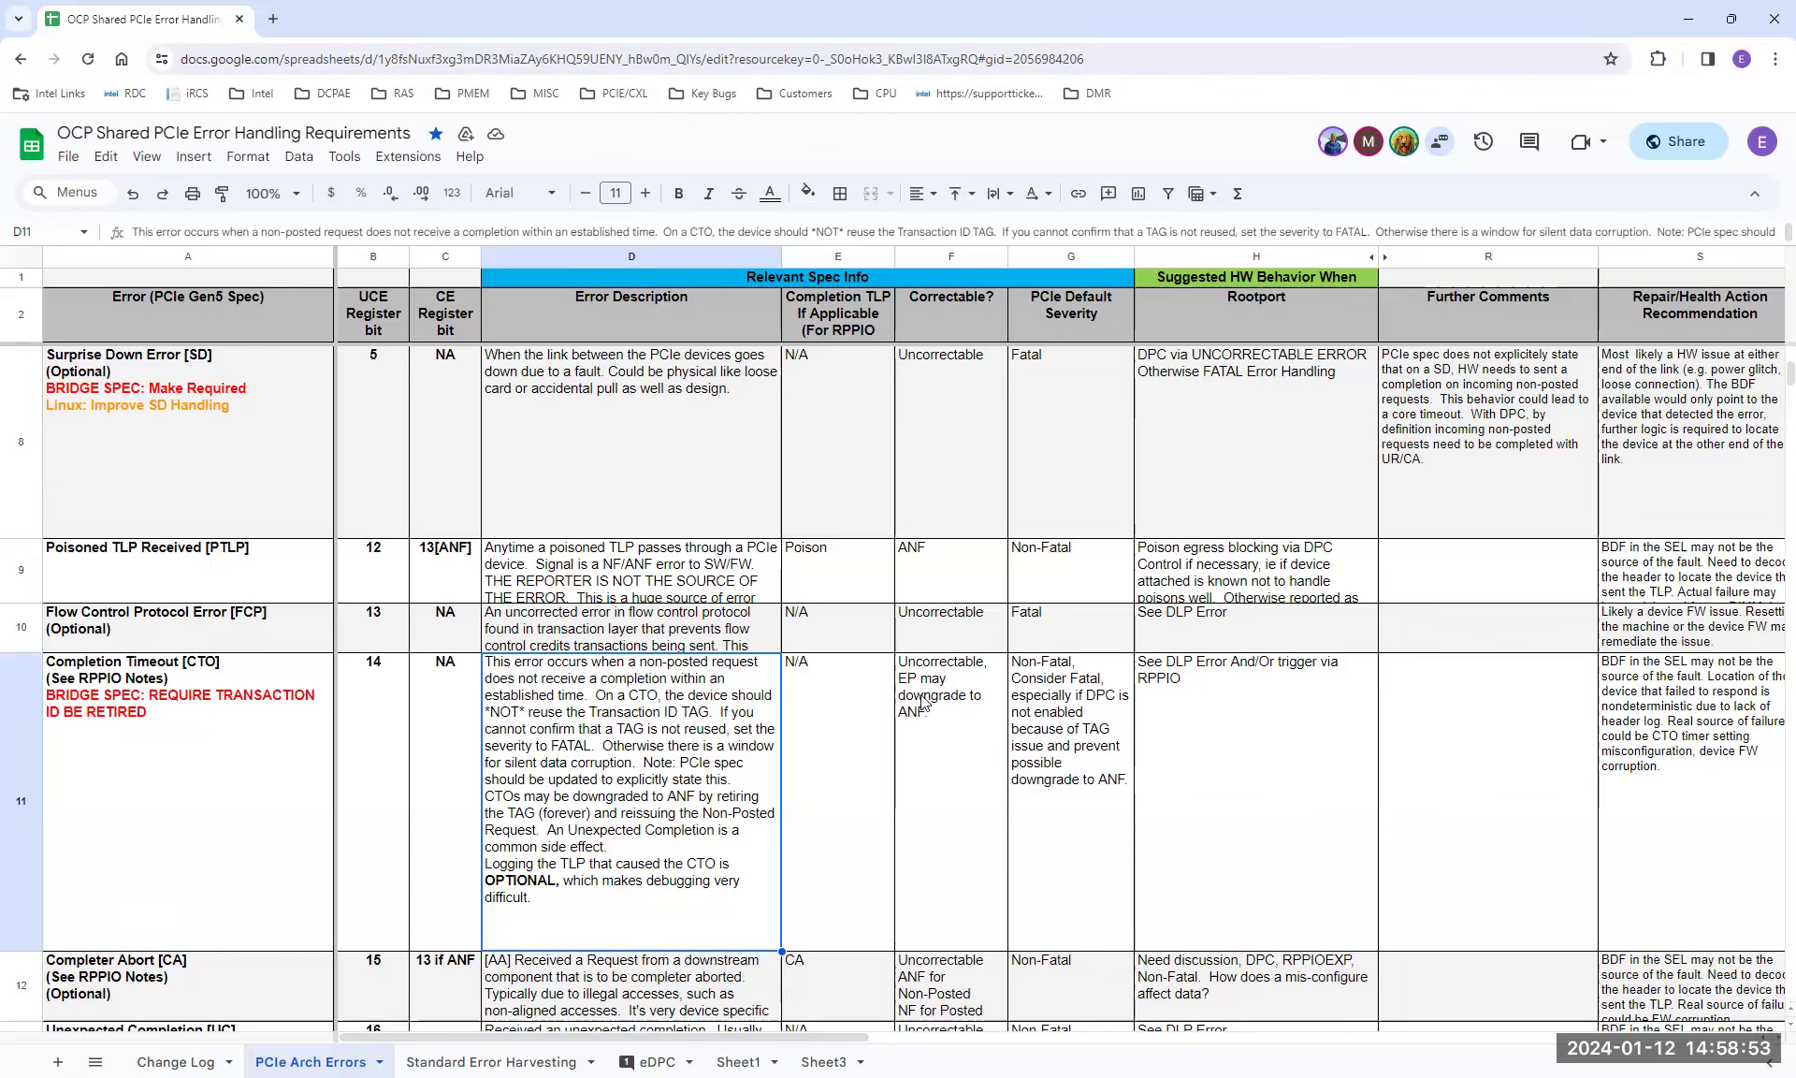
Try to put "ECR" back before "REQUIRE TRANSACTION ID BE RETIRED" in the Completion Timeout name cell and undo it
{"action": "left_click", "coordinate": [956, 708]}
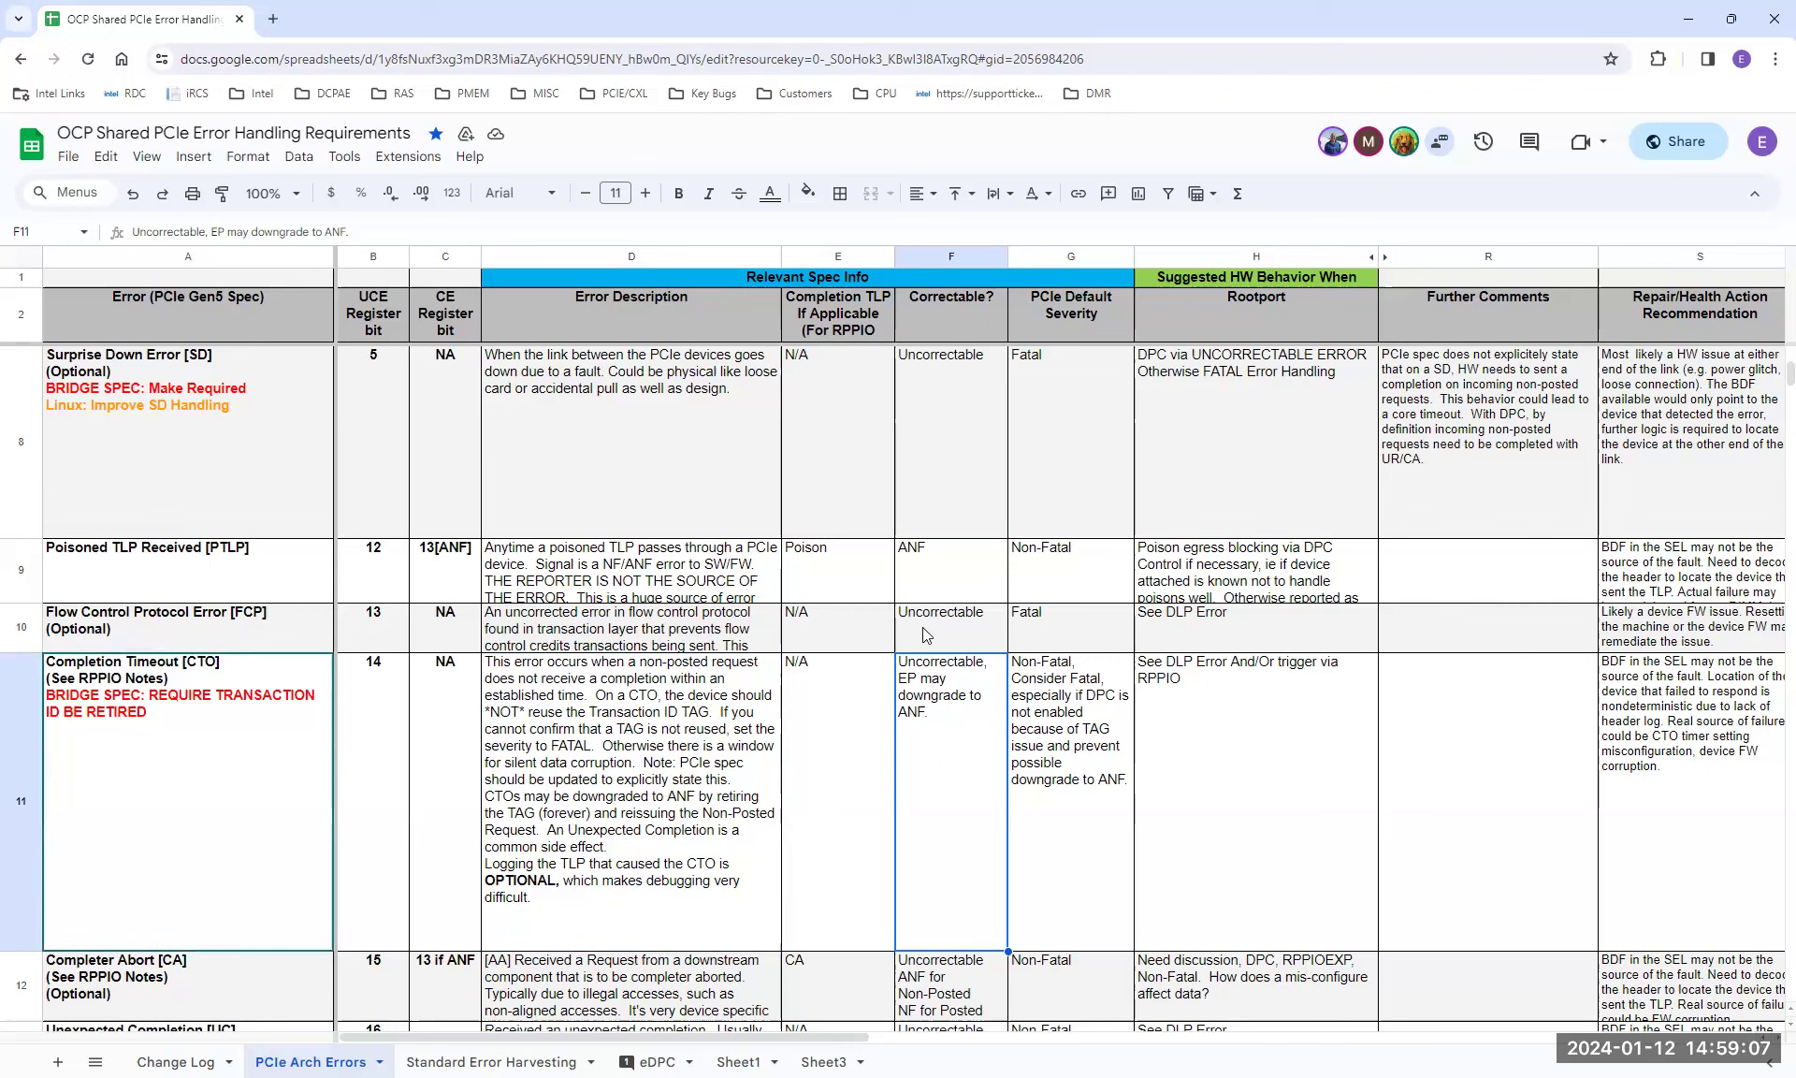
{"action": "left_click", "coordinate": [198, 719]}
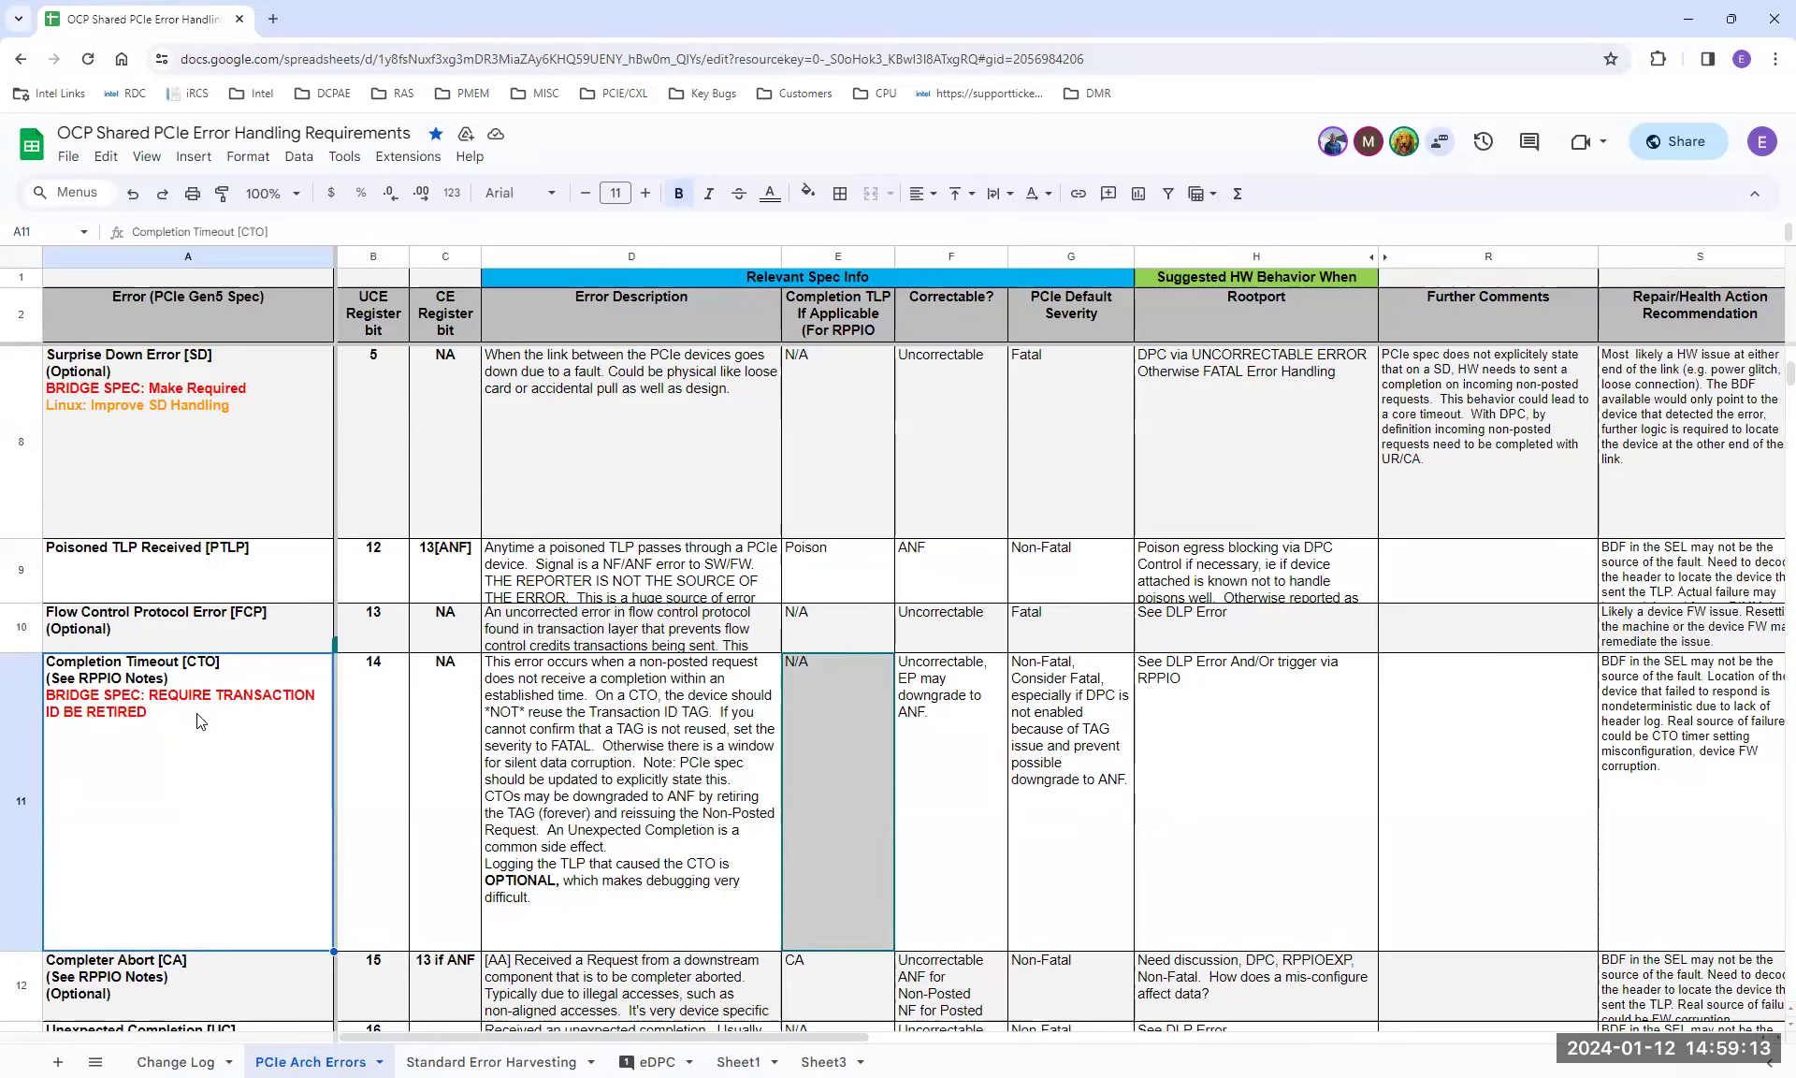
{"action": "scroll", "coordinate": [197, 718], "scroll_direction": "up", "scroll_amount": 4}
{"action": "scroll", "coordinate": [197, 719], "scroll_direction": "down", "scroll_amount": 4}
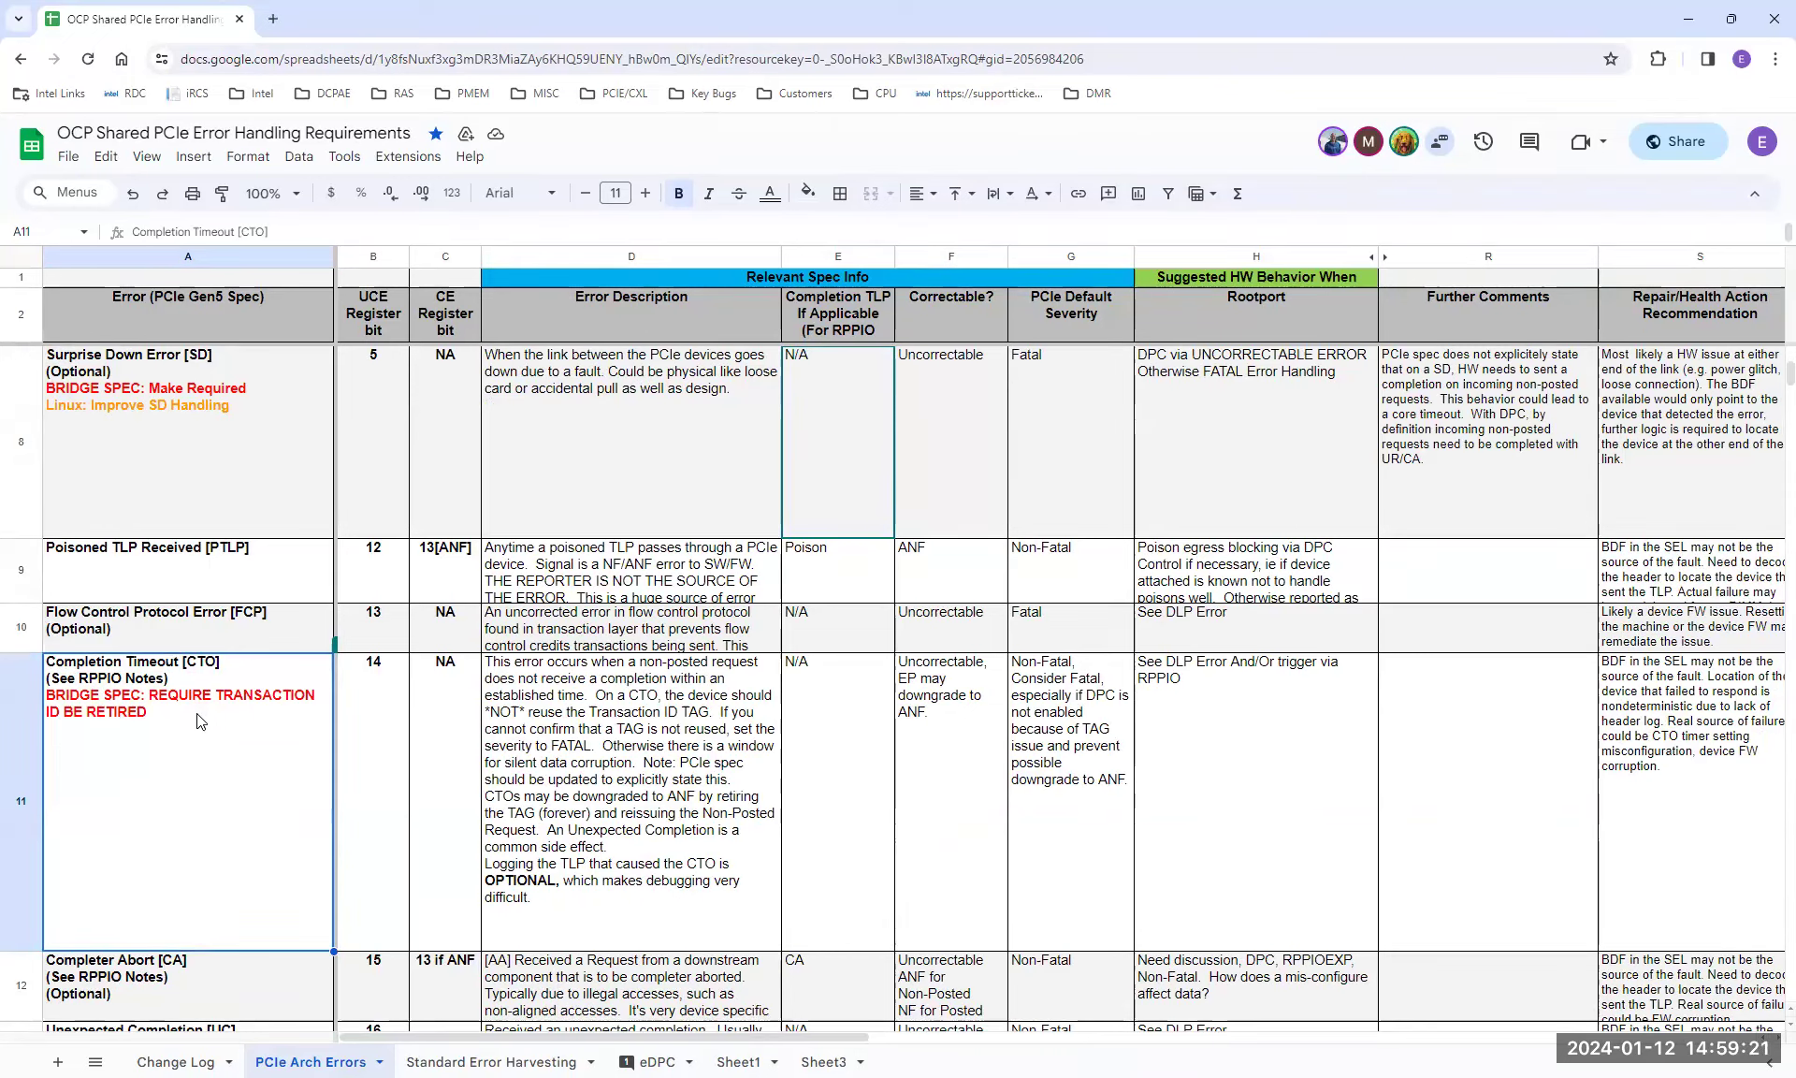
{"action": "type", "text": "ECR"}
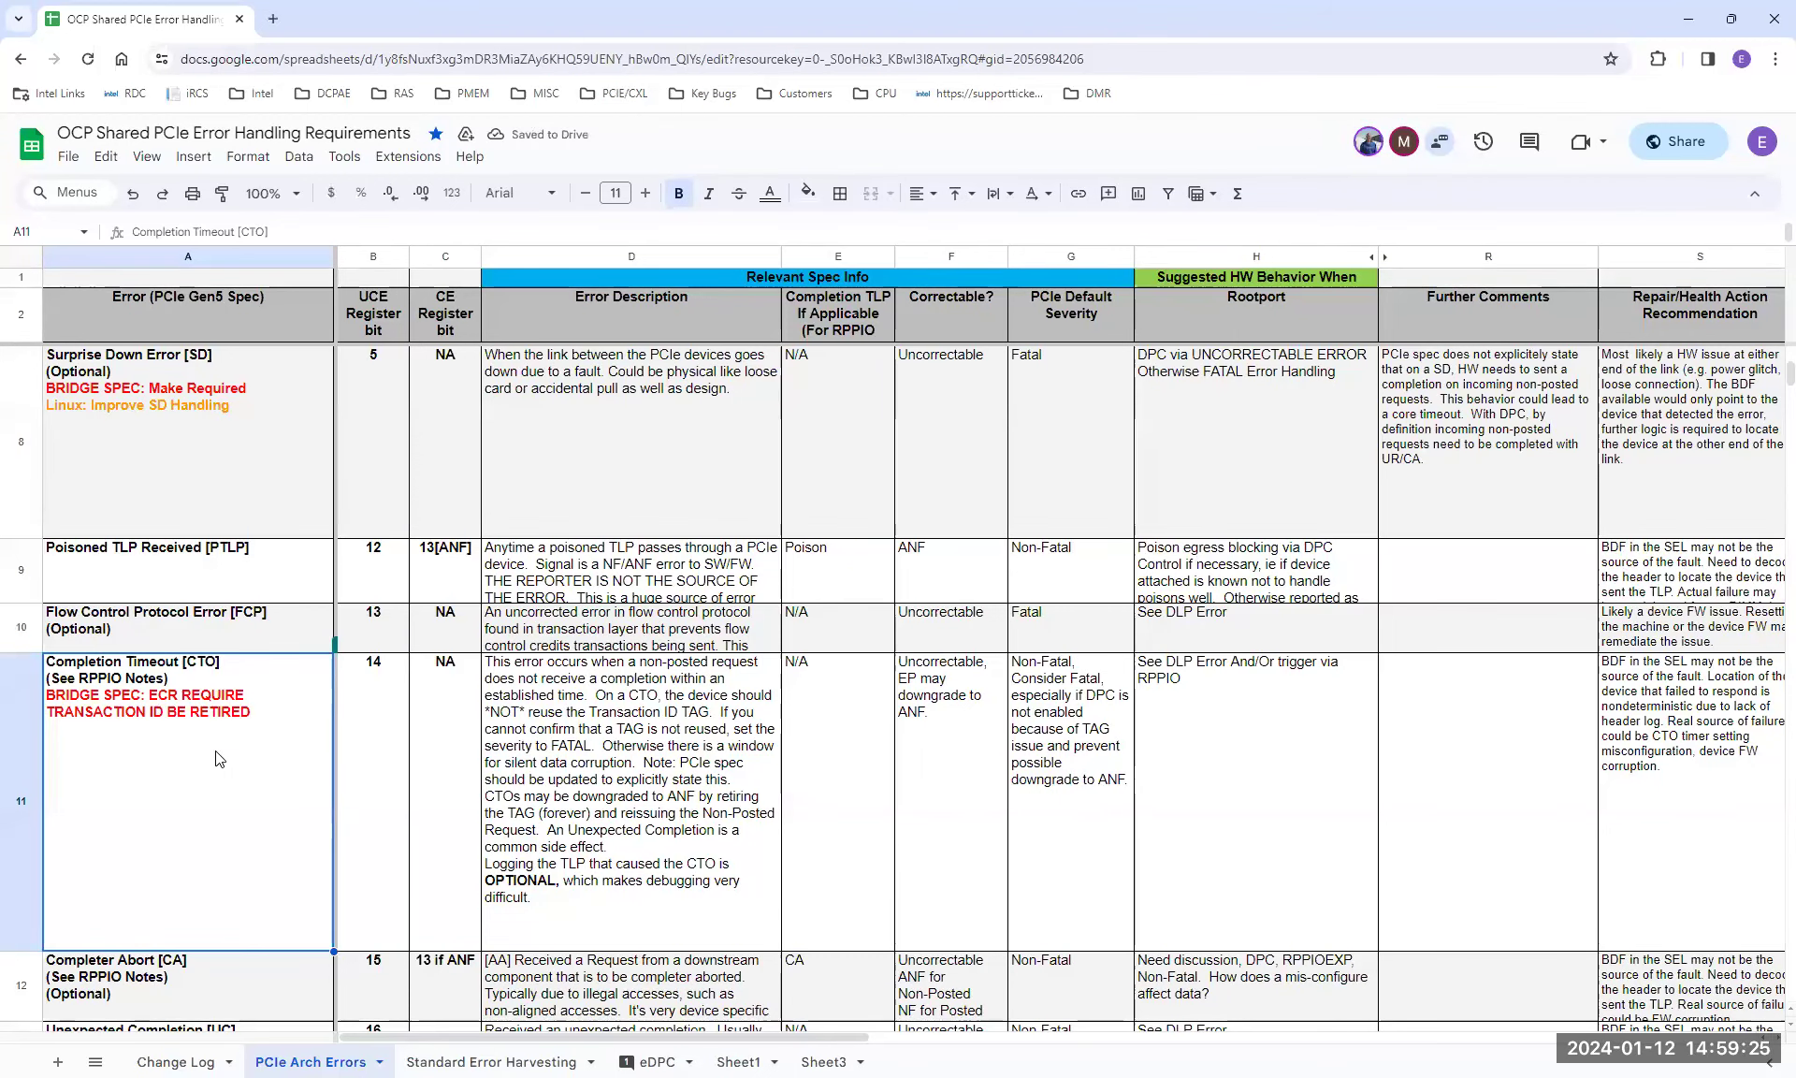
{"action": "key", "text": "ctrl+z"}
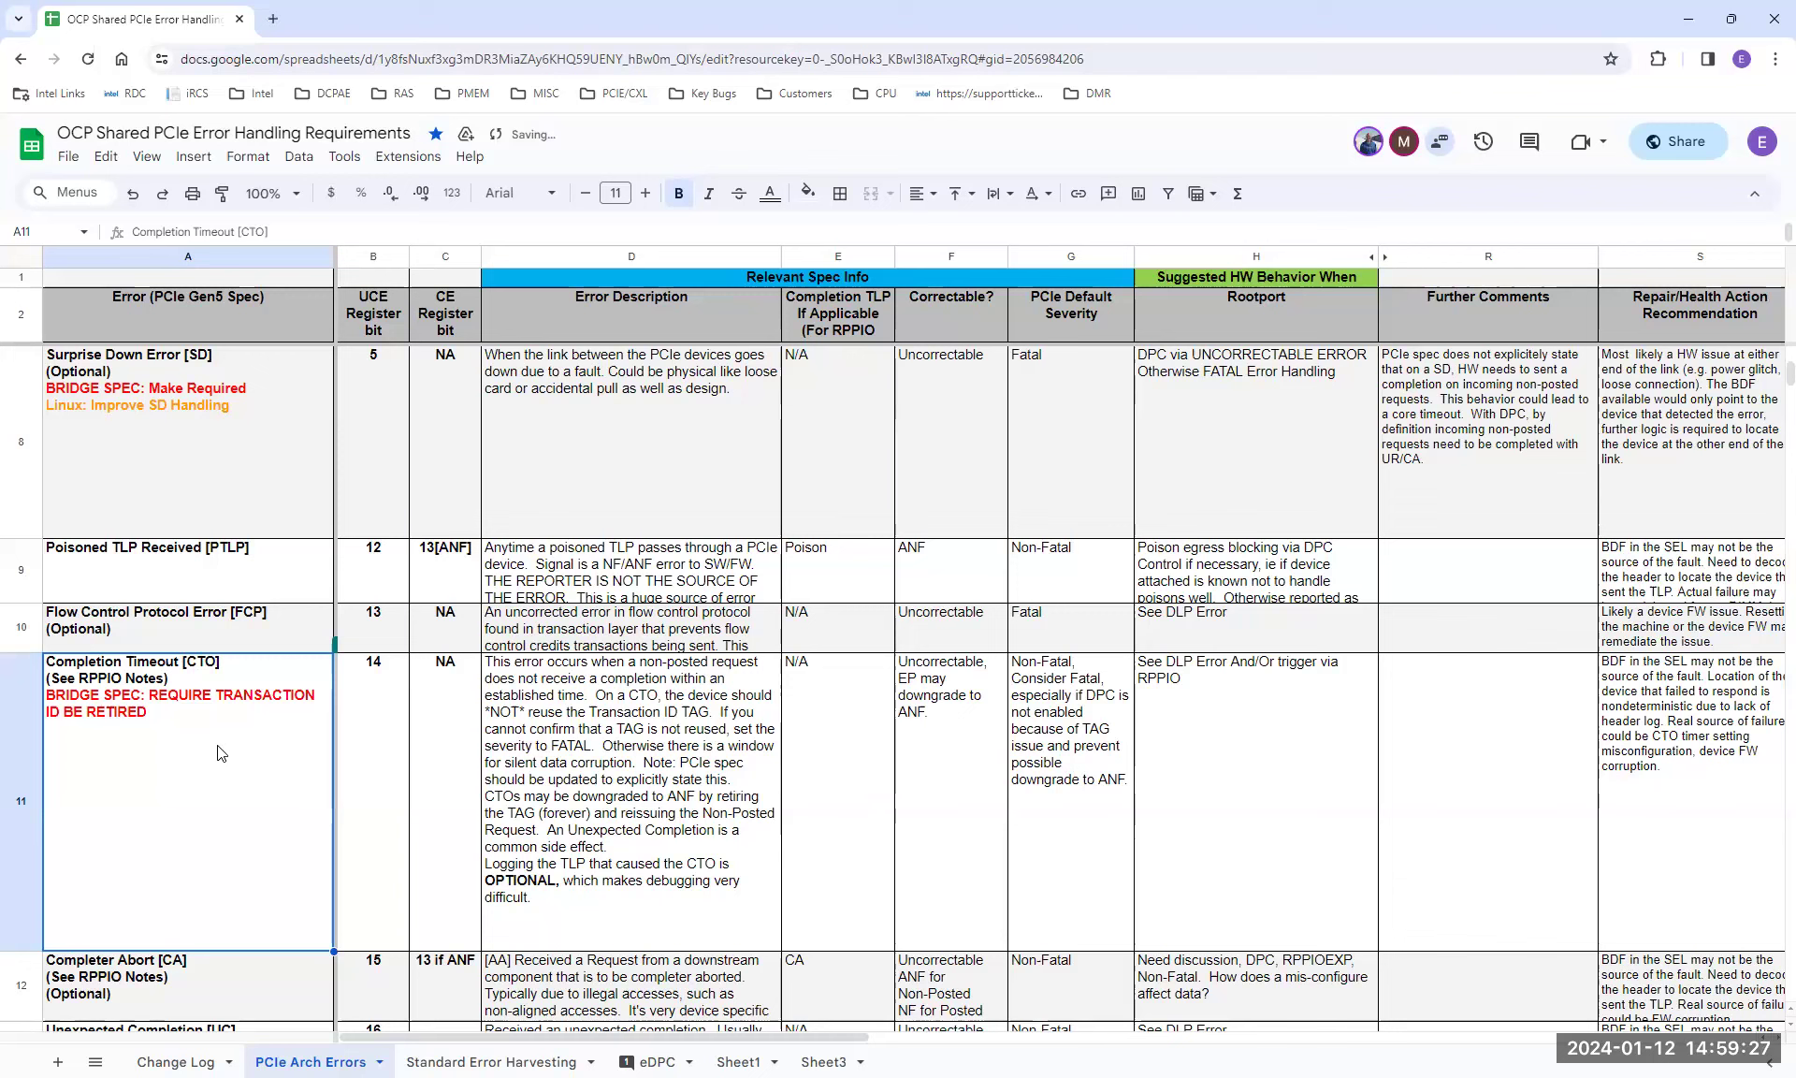
Add the line "BRIDGE SPEC: REQUIRE TLP HEADER" at the end of the Completion Timeout name cell
{"action": "double_click", "coordinate": [157, 720]}
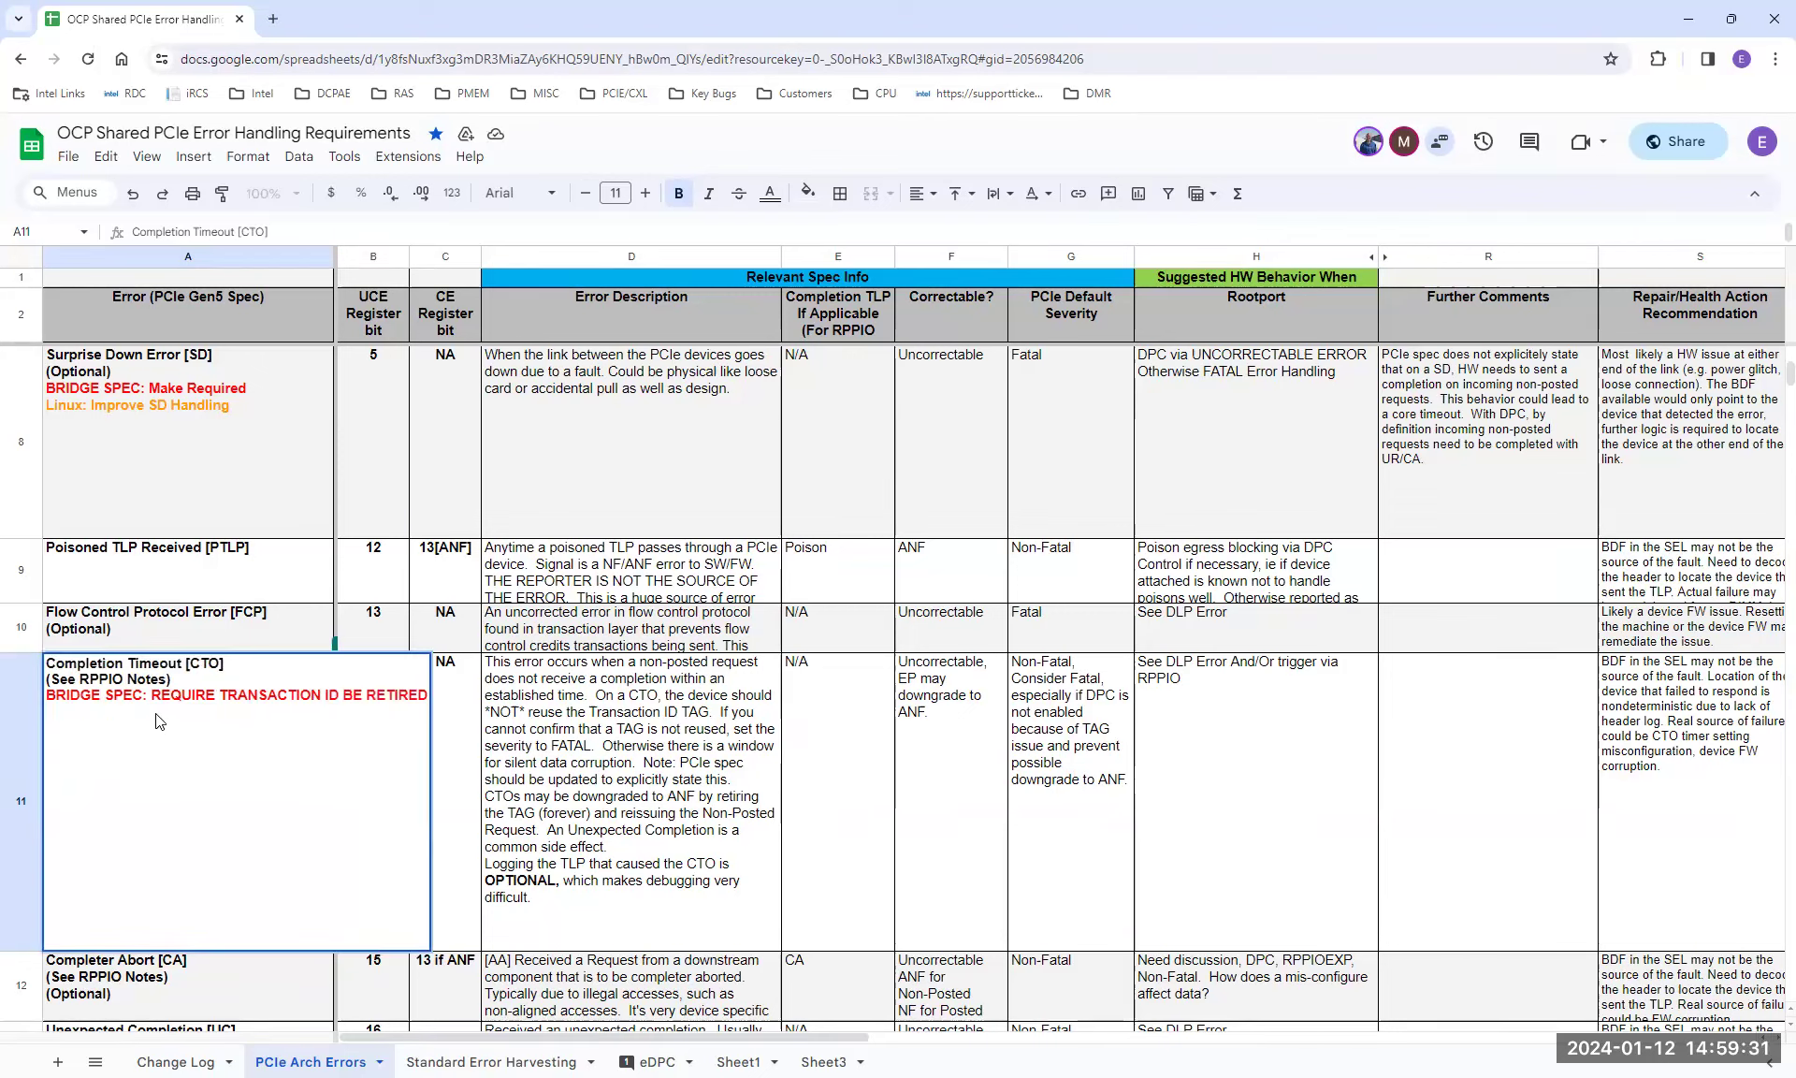
{"action": "key", "text": "alt+Return"}
{"action": "type", "text": "BRIDGE SPEC"}
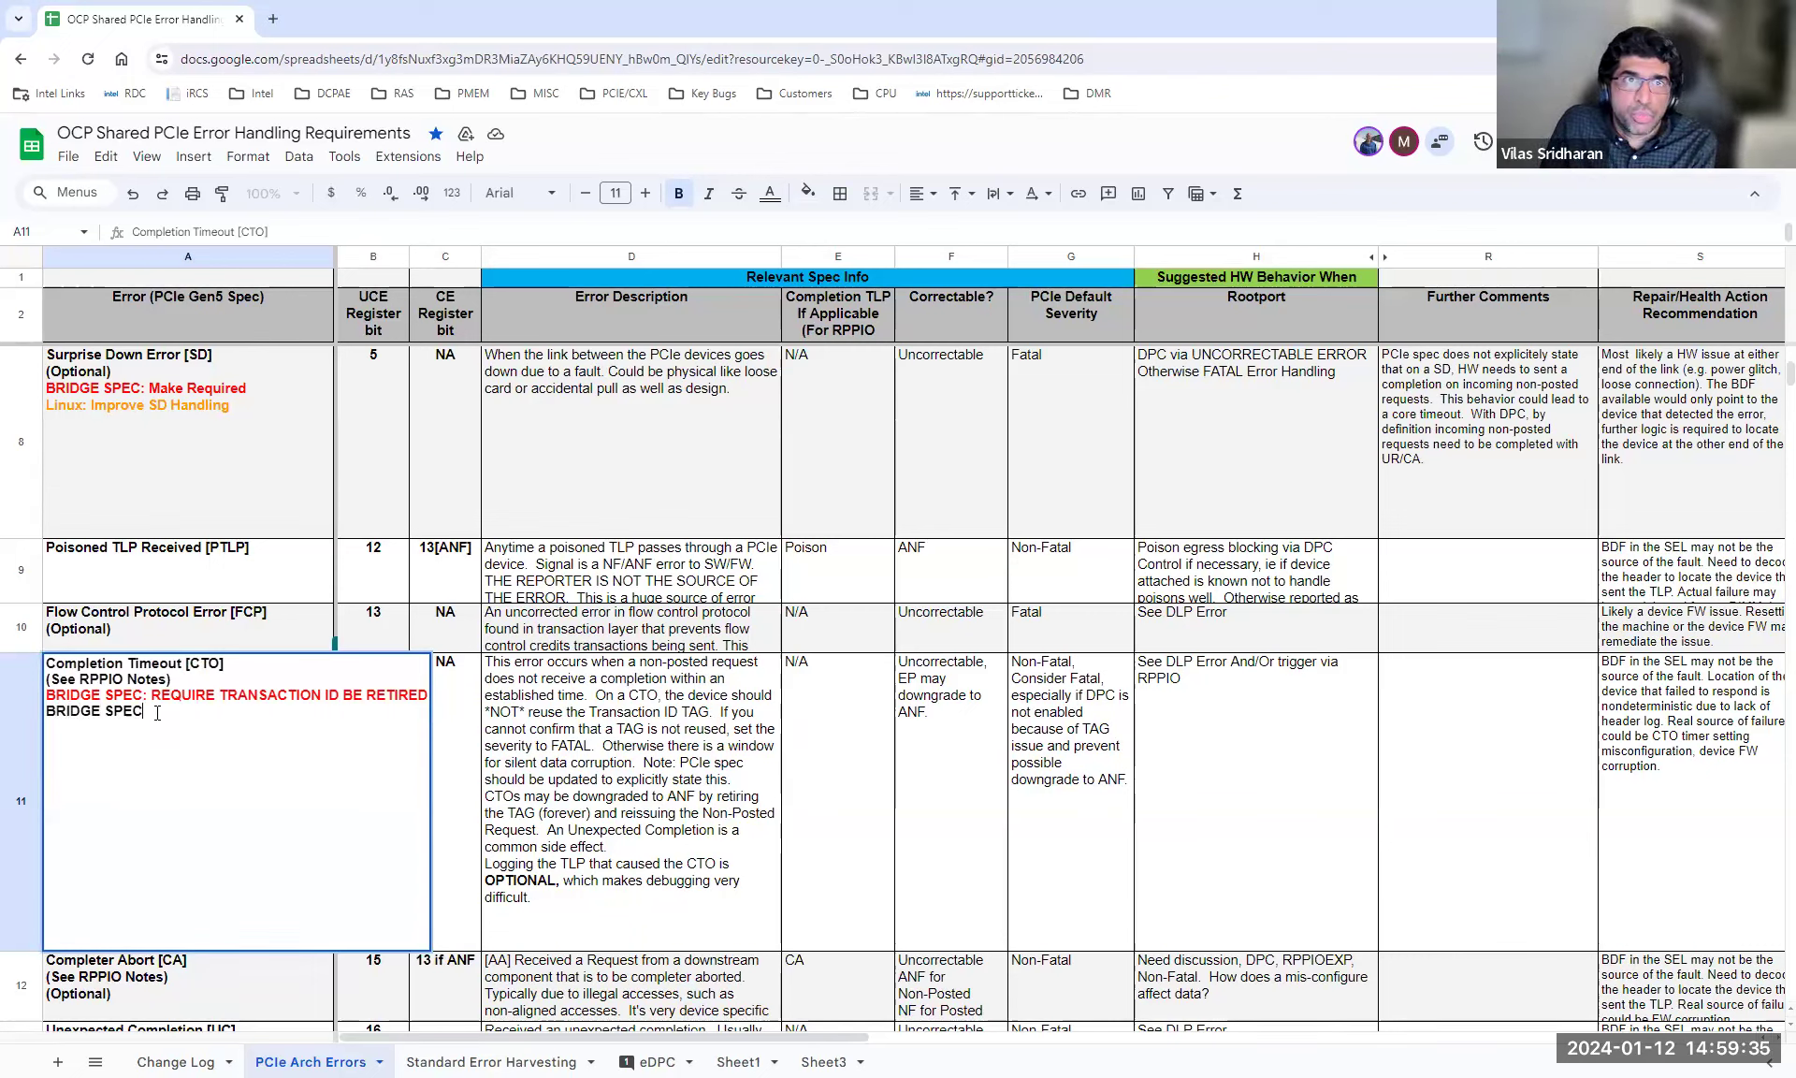
{"action": "type", "text": ": Requ"}
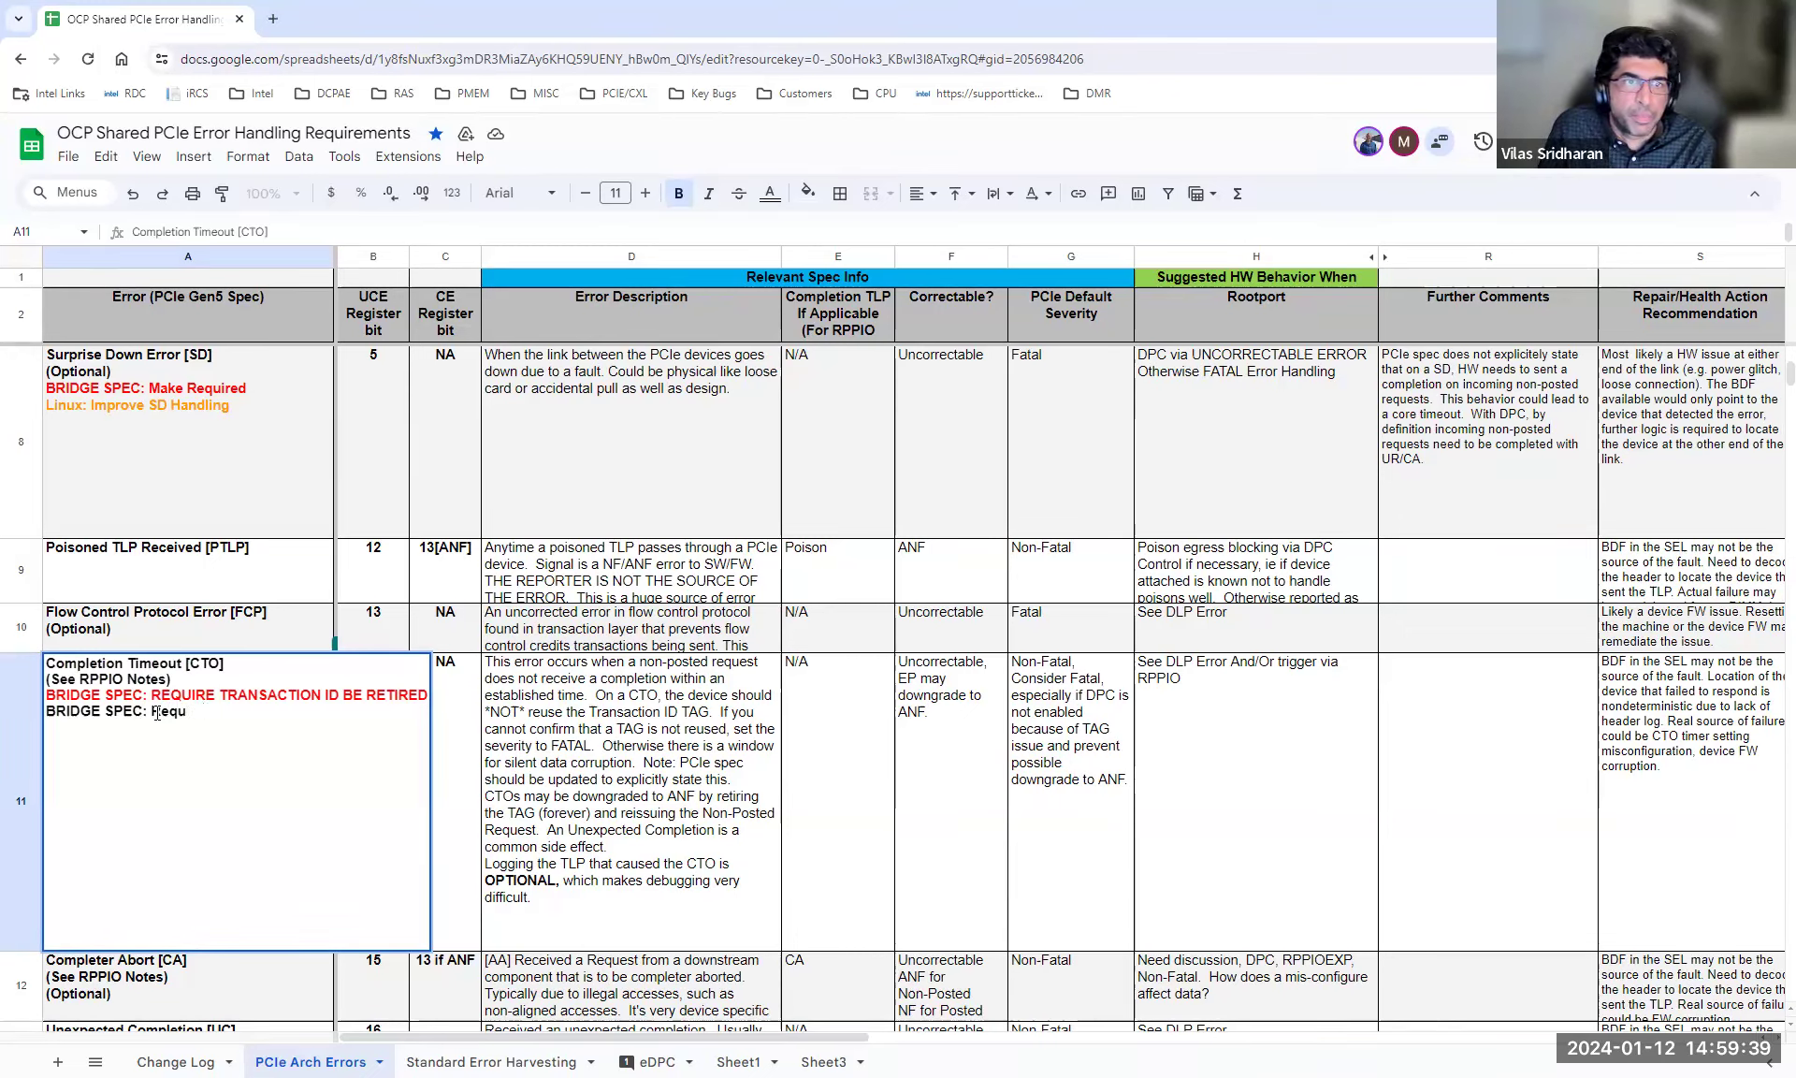
{"action": "key", "text": "BackSpace"}
{"action": "key", "text": "BackSpace"}
{"action": "type", "text": "EQUIRE "}
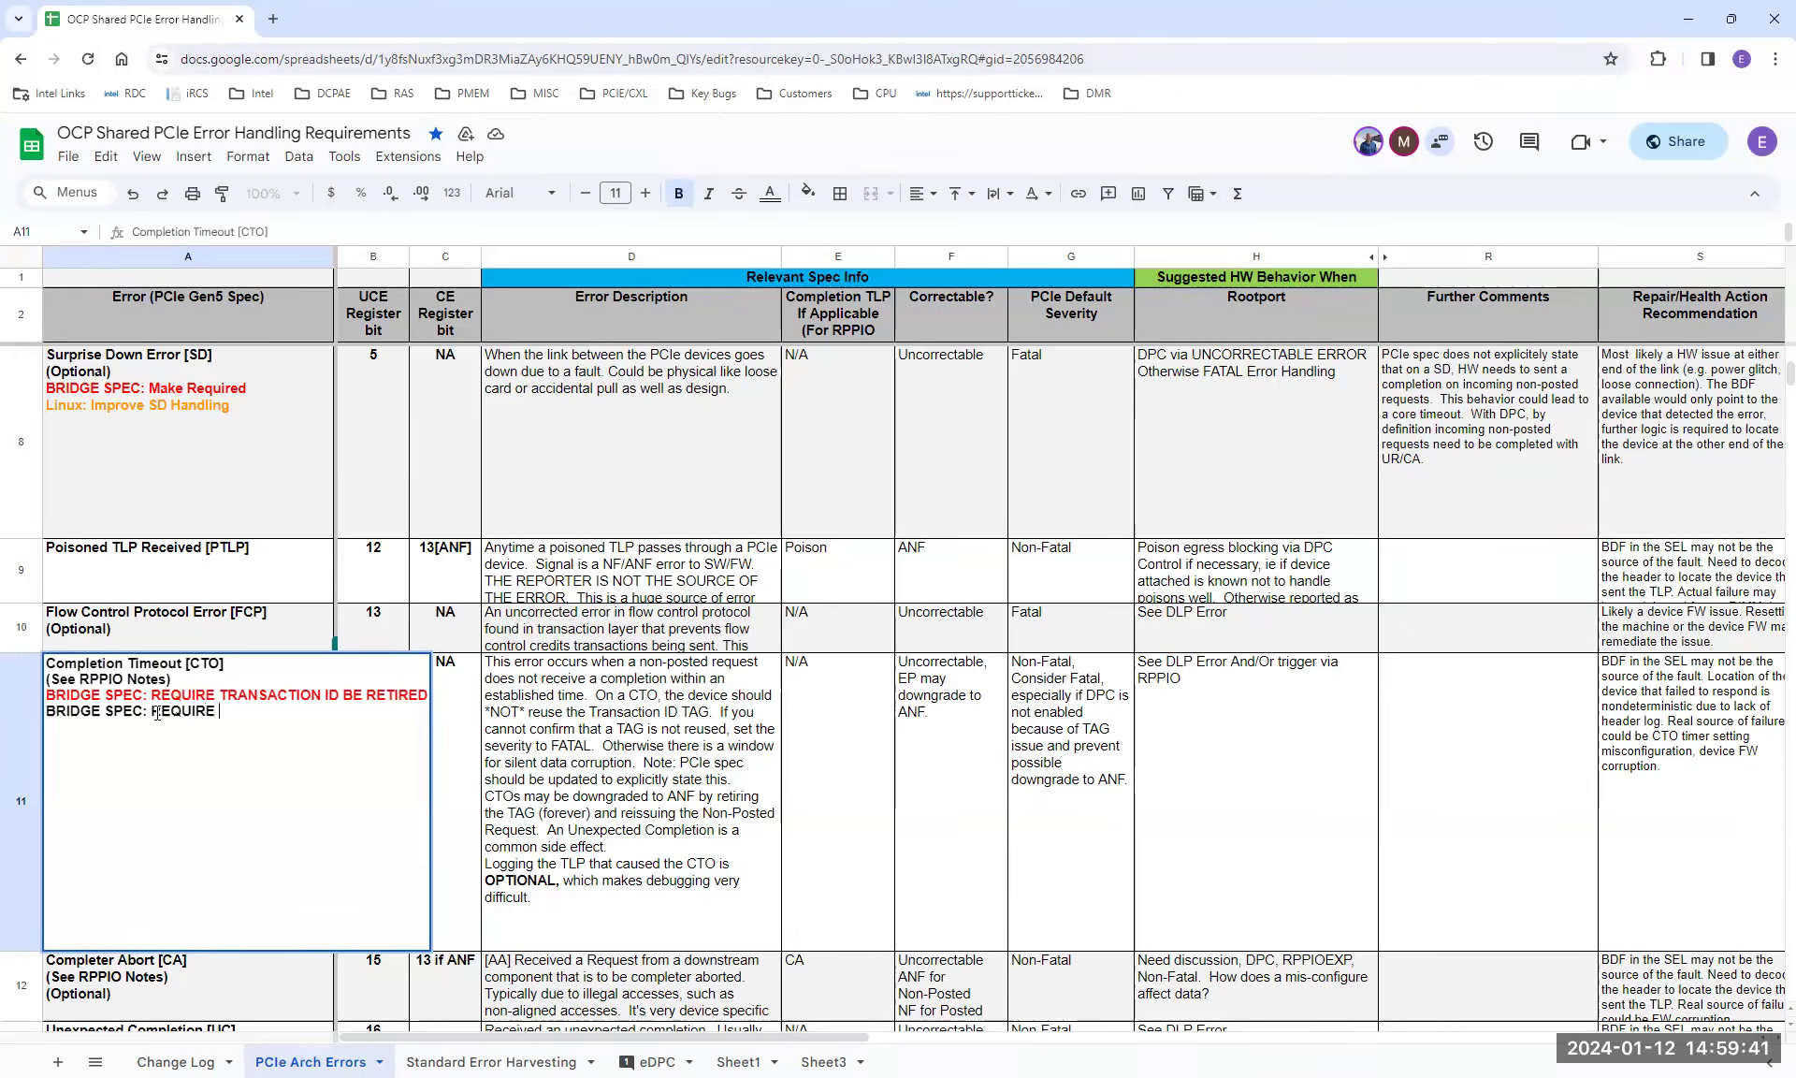
{"action": "type", "text": "TLP HEADER"}
Colour the "BRIDGE SPEC: REQUIRE TLP HEADER" line red and commit the Completion Timeout name cell
{"action": "triple_click", "coordinate": [170, 711]}
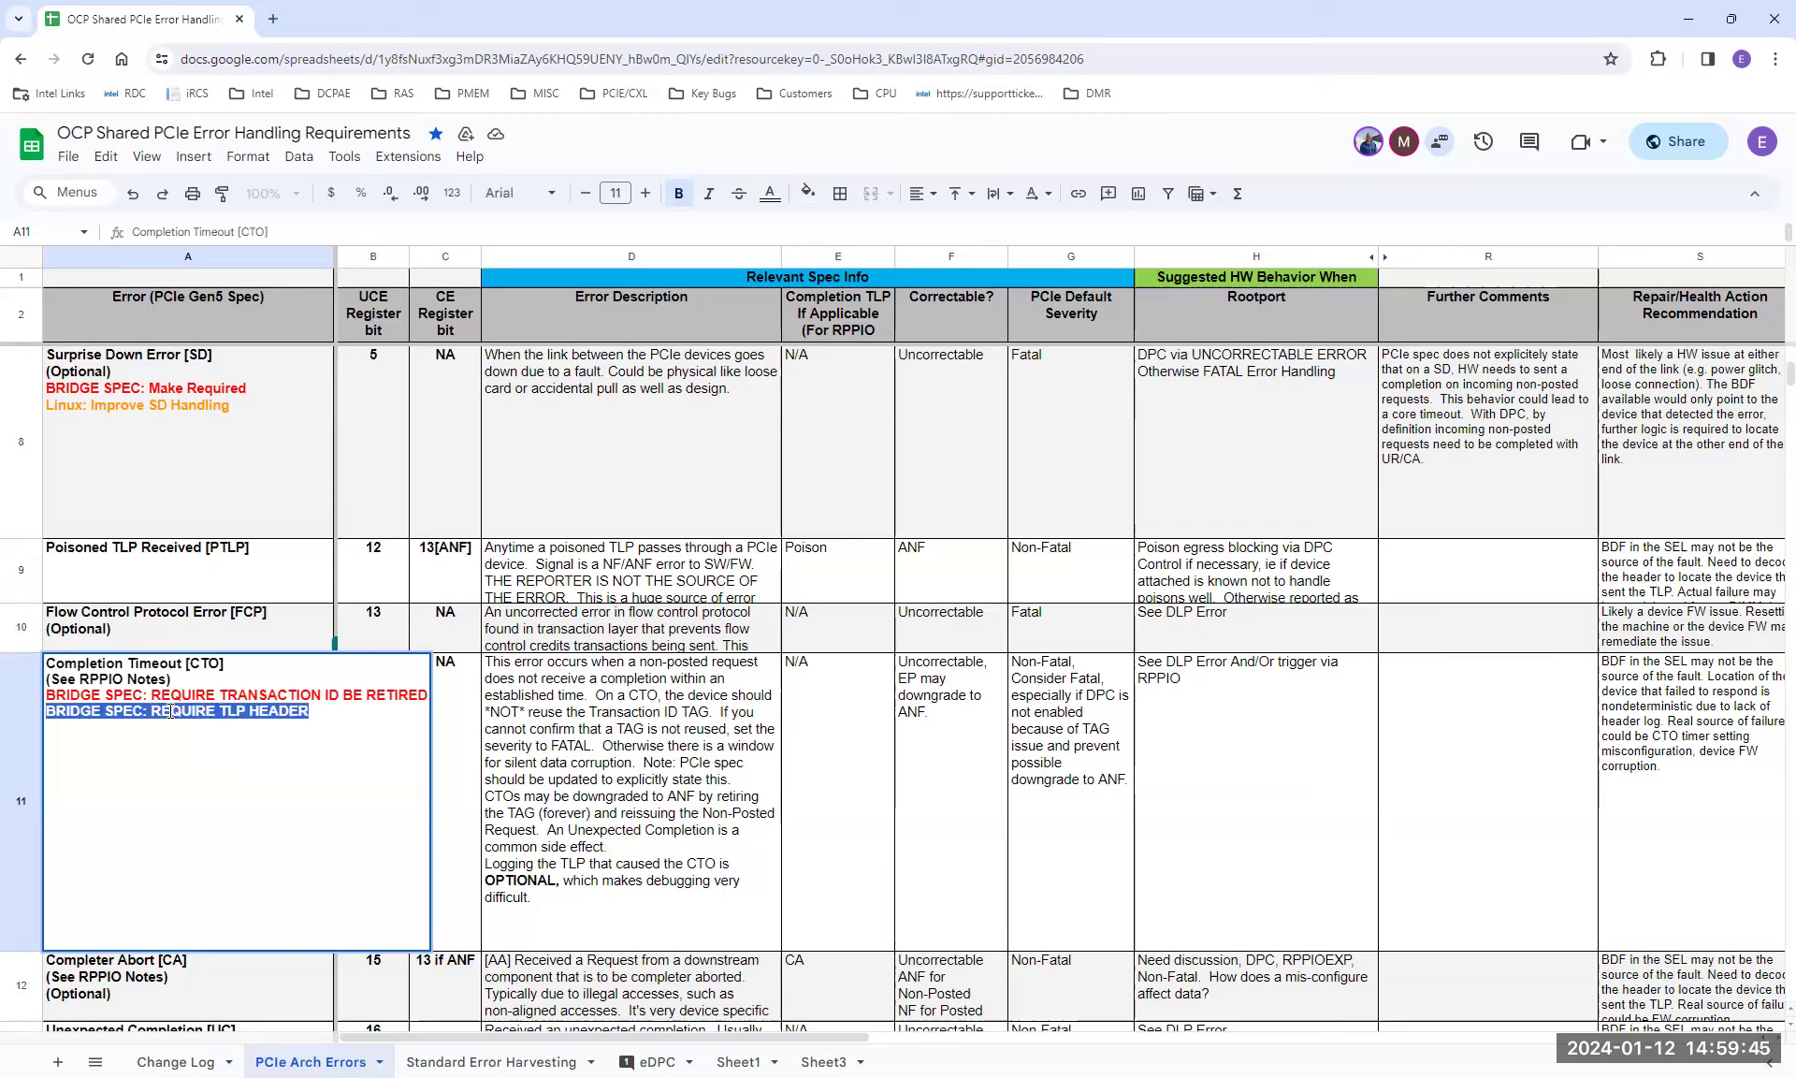
{"action": "left_click", "coordinate": [772, 193]}
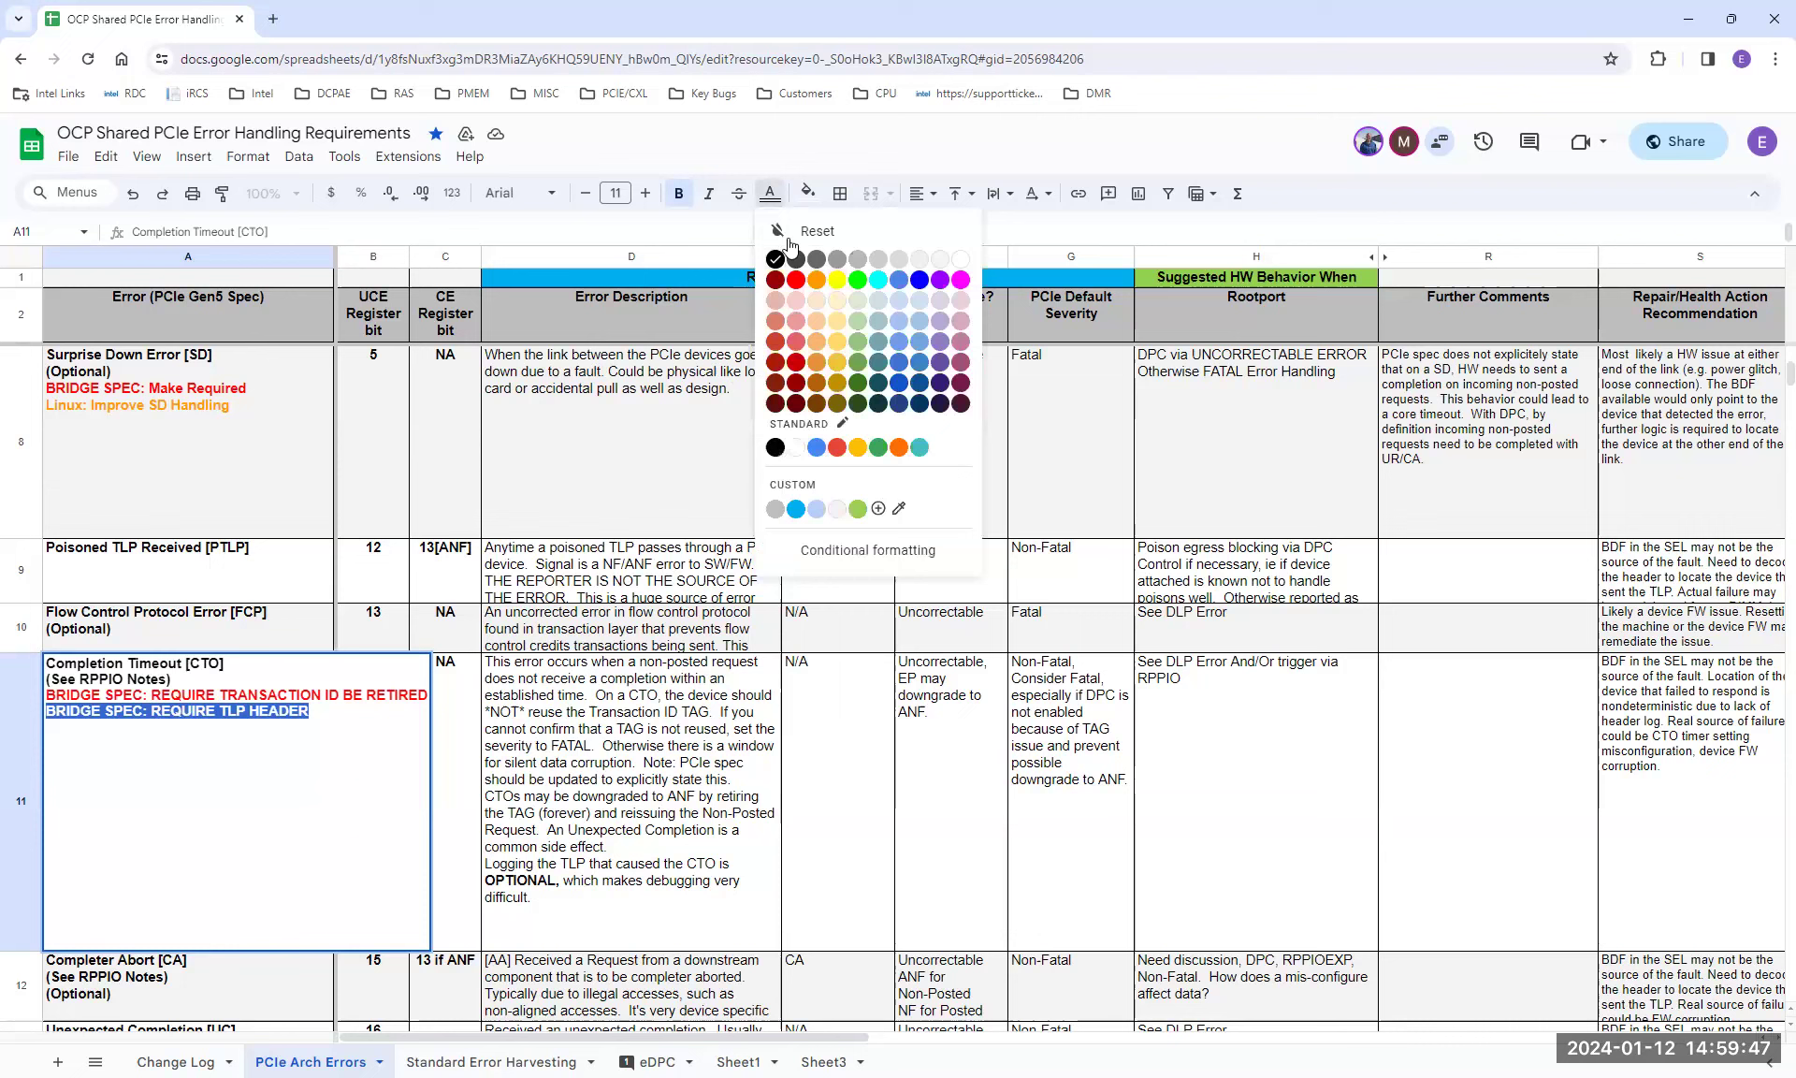
{"action": "left_click", "coordinate": [793, 285]}
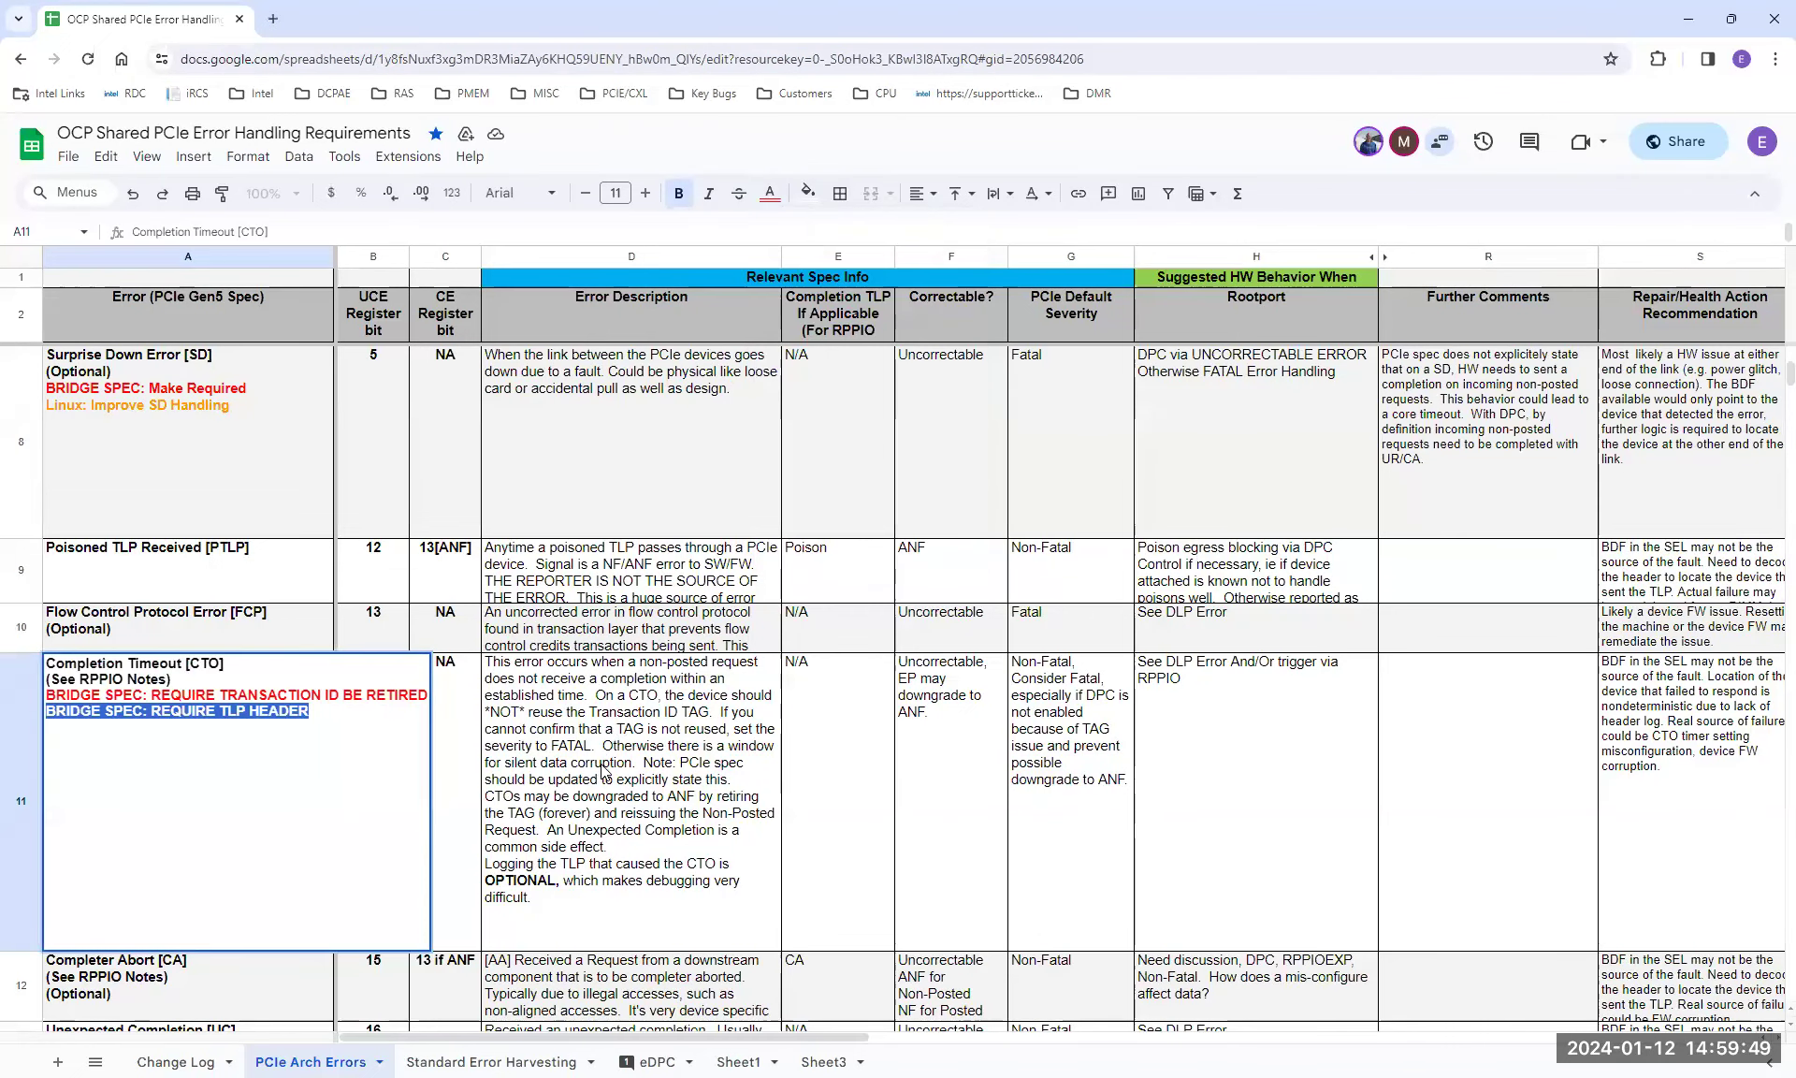
{"action": "left_click", "coordinate": [603, 772]}
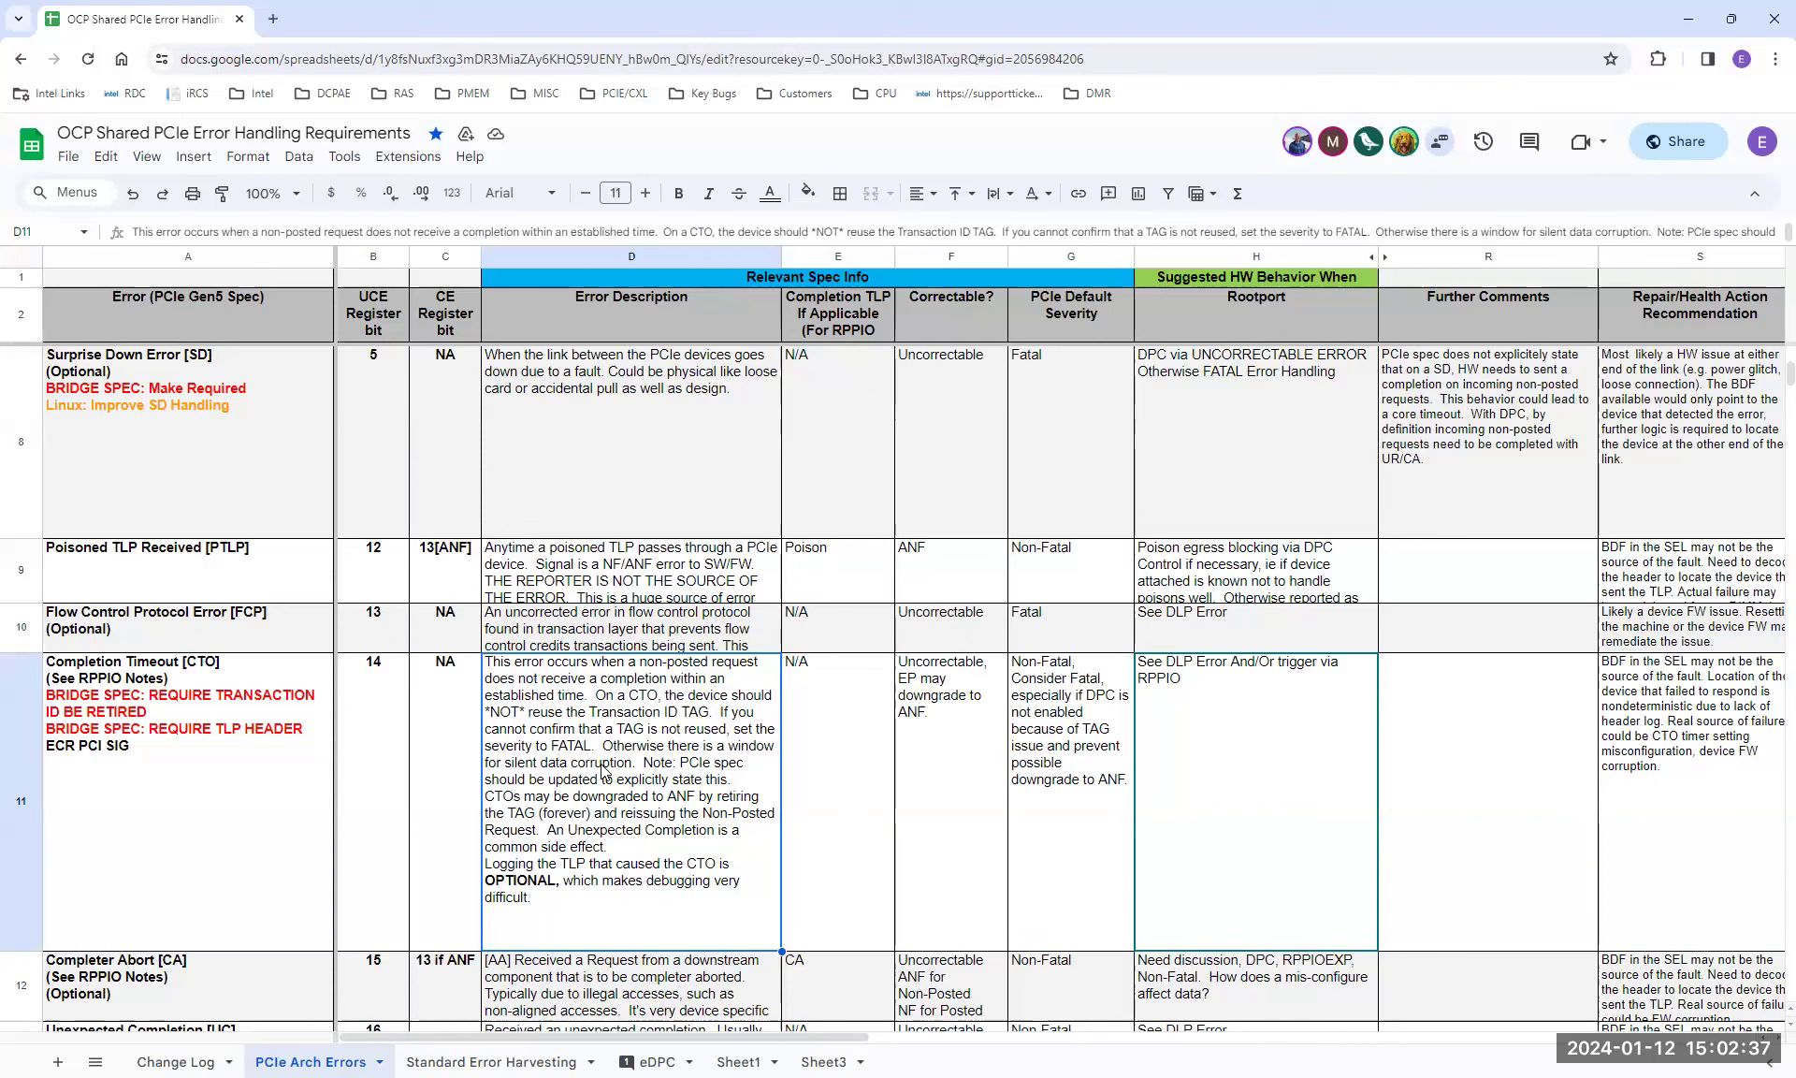
{"action": "left_click", "coordinate": [941, 735]}
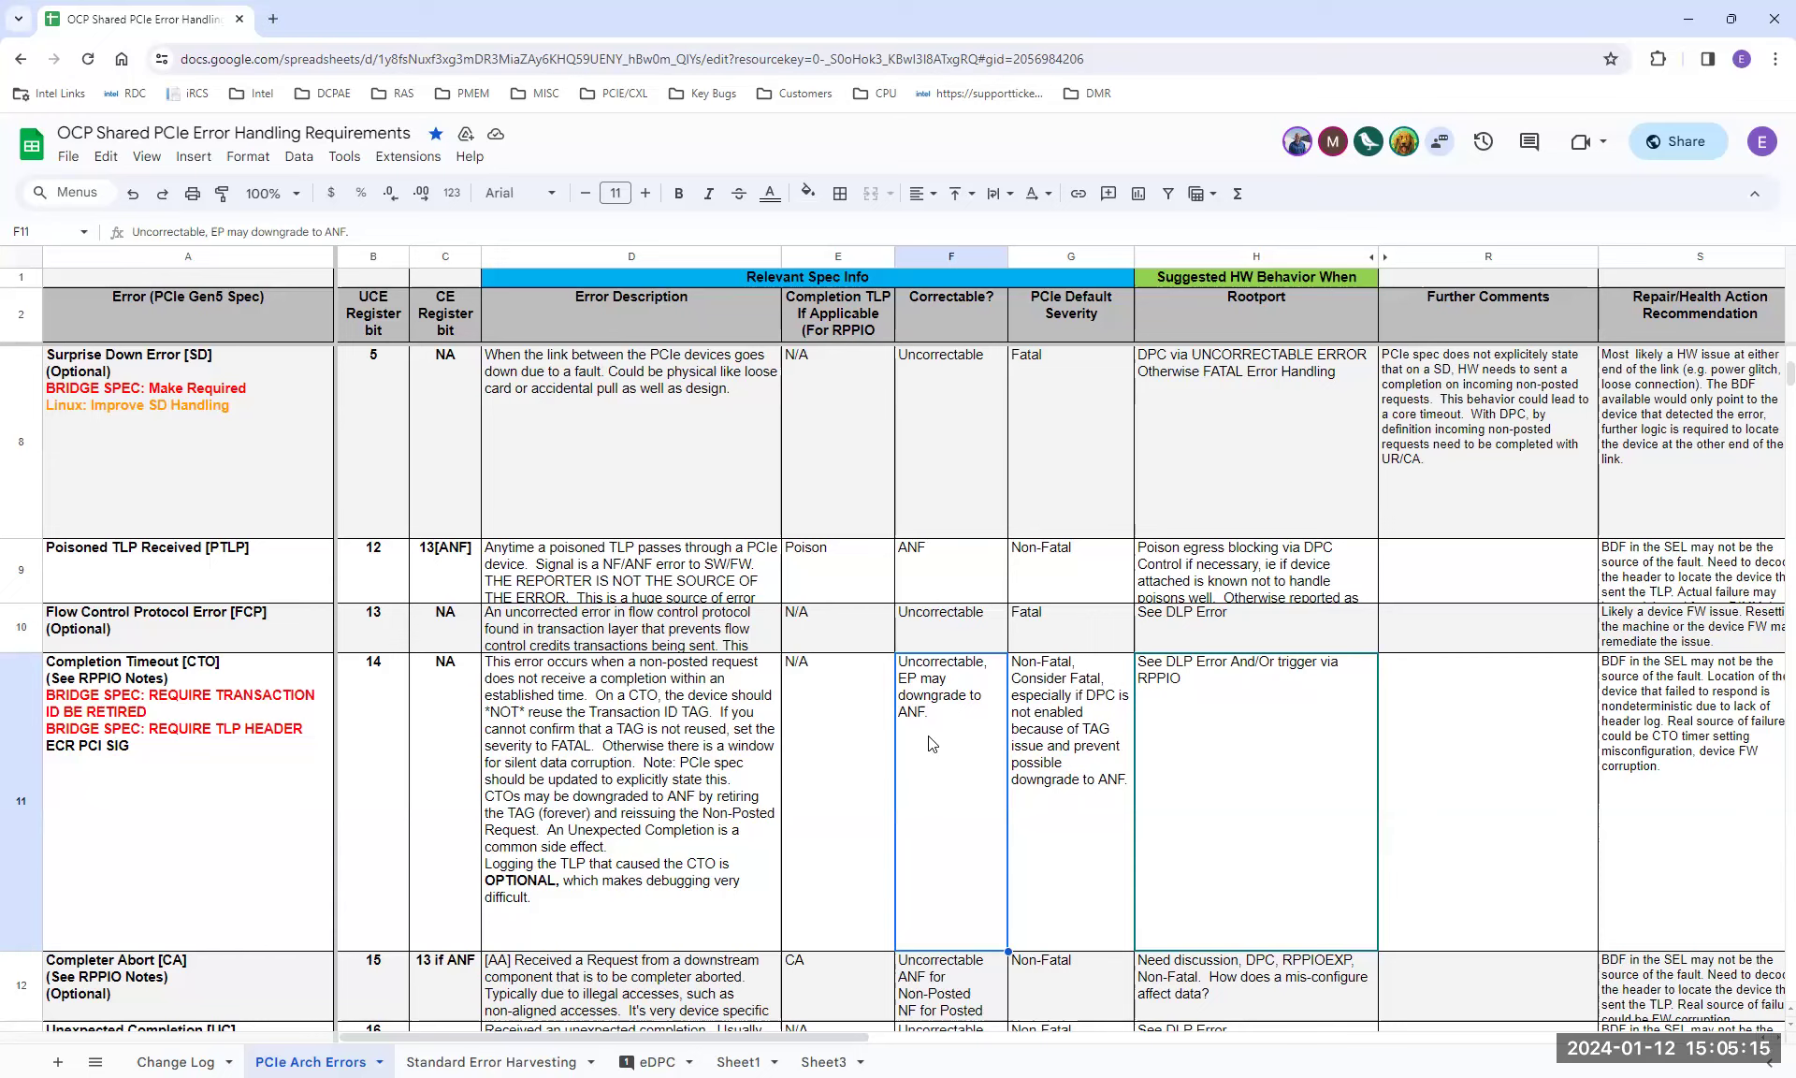
{"action": "left_click", "coordinate": [1085, 714]}
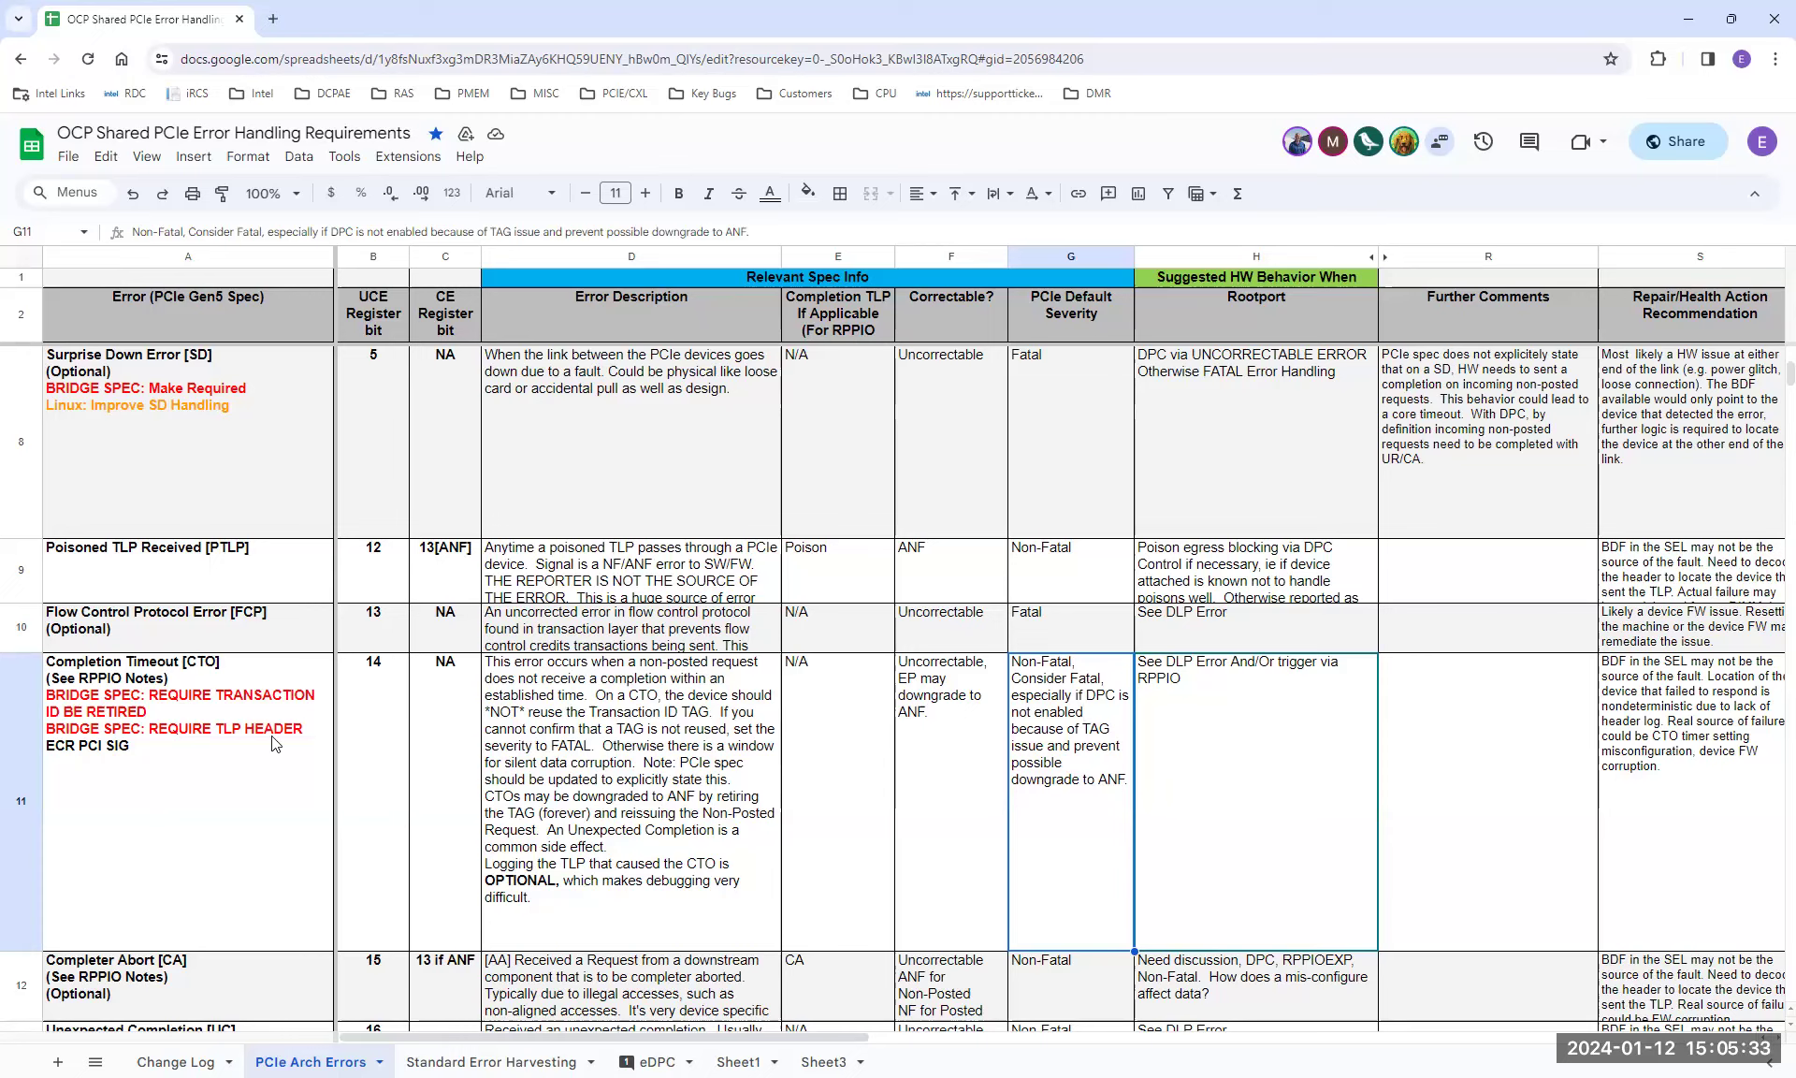
In the Completion Timeout name cell, insert "ECR" before "REQUIRE TRANSACTION ID BE RETIRED" and delete the "ECR PCI SIG" line
{"action": "double_click", "coordinate": [153, 703]}
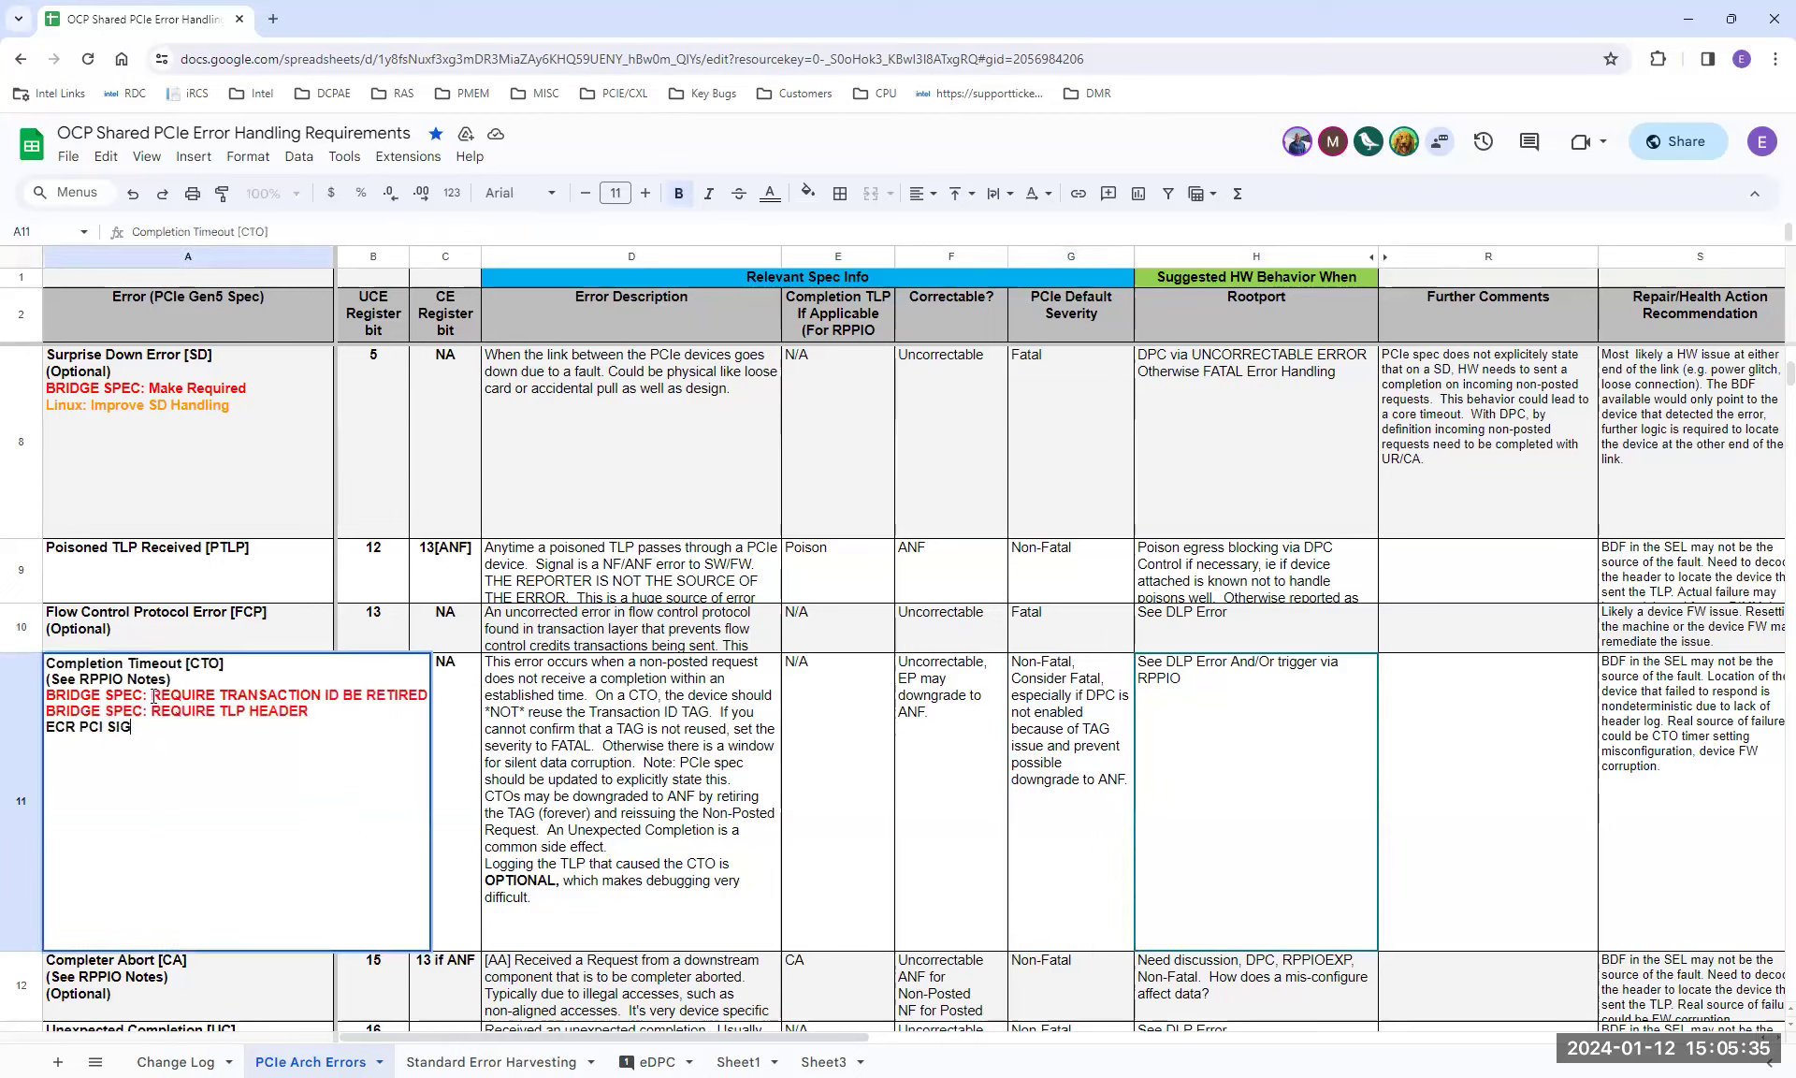
{"action": "type", "text": "ECR"}
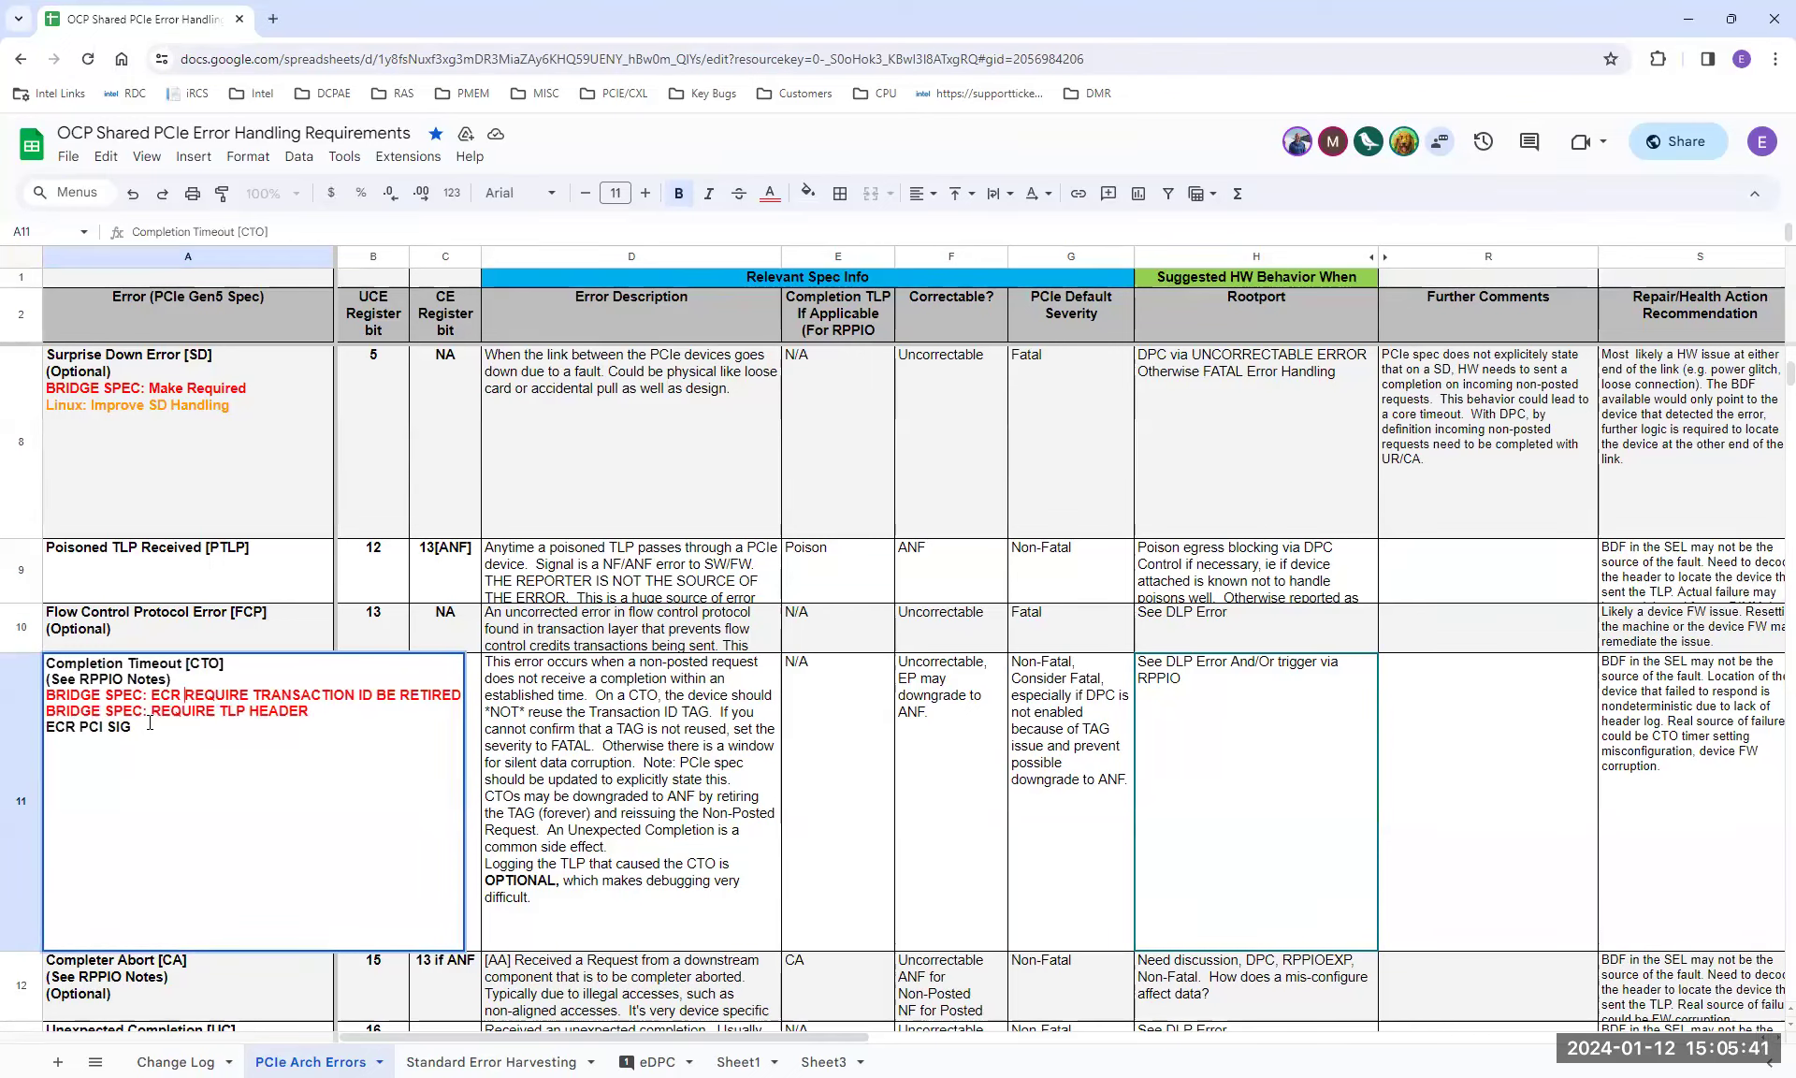
{"action": "triple_click", "coordinate": [150, 723]}
{"action": "key", "text": "BackSpace"}
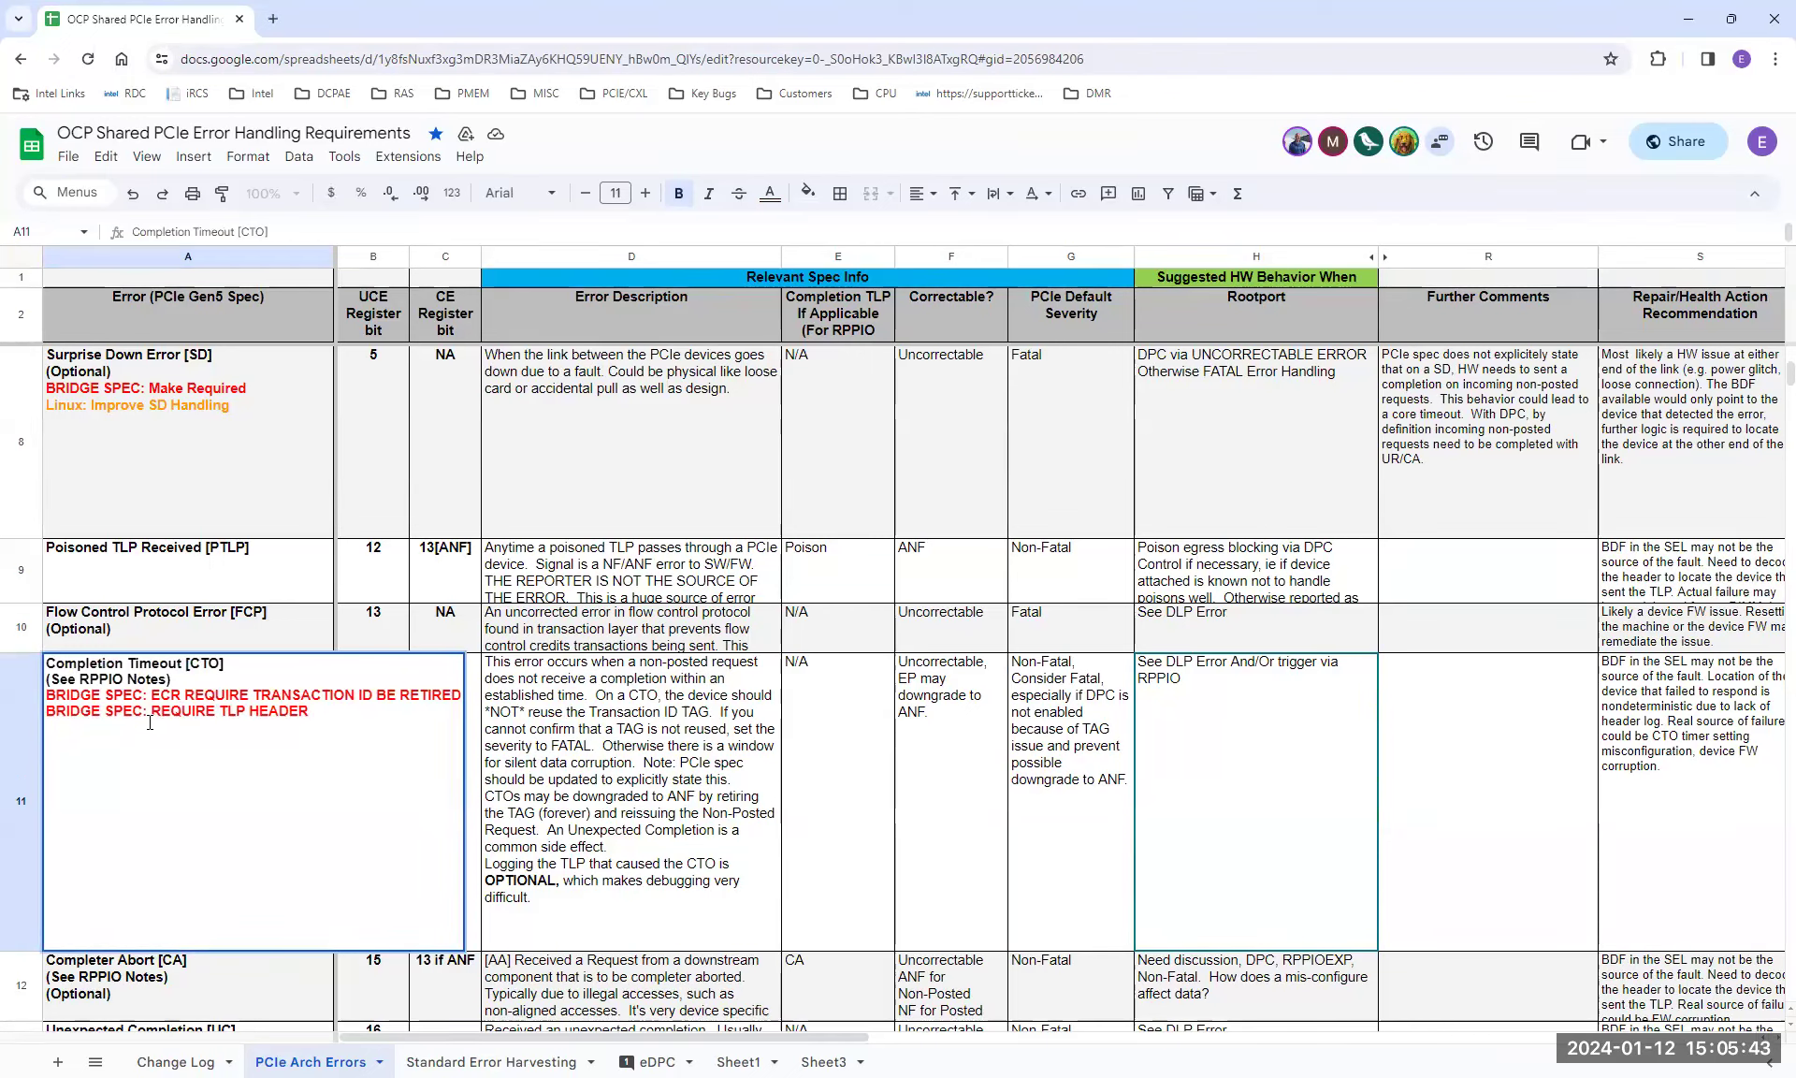
{"action": "left_click", "coordinate": [652, 740]}
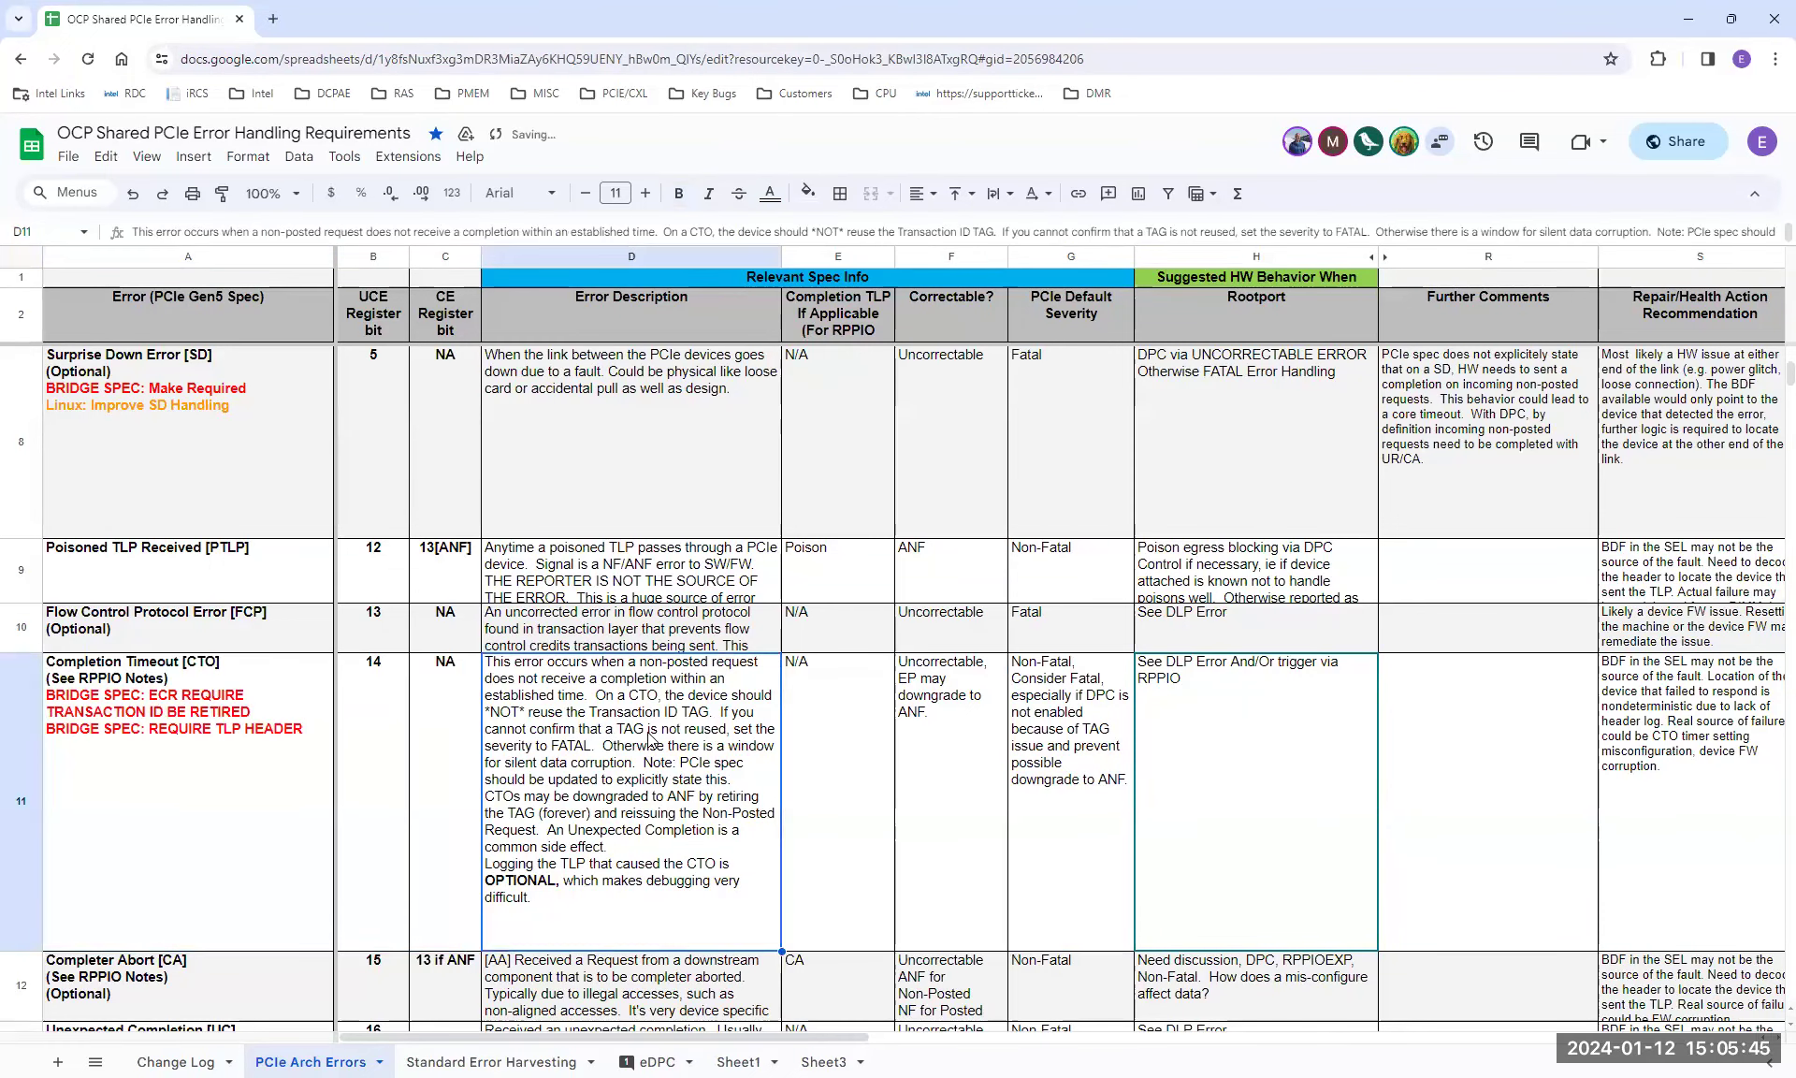